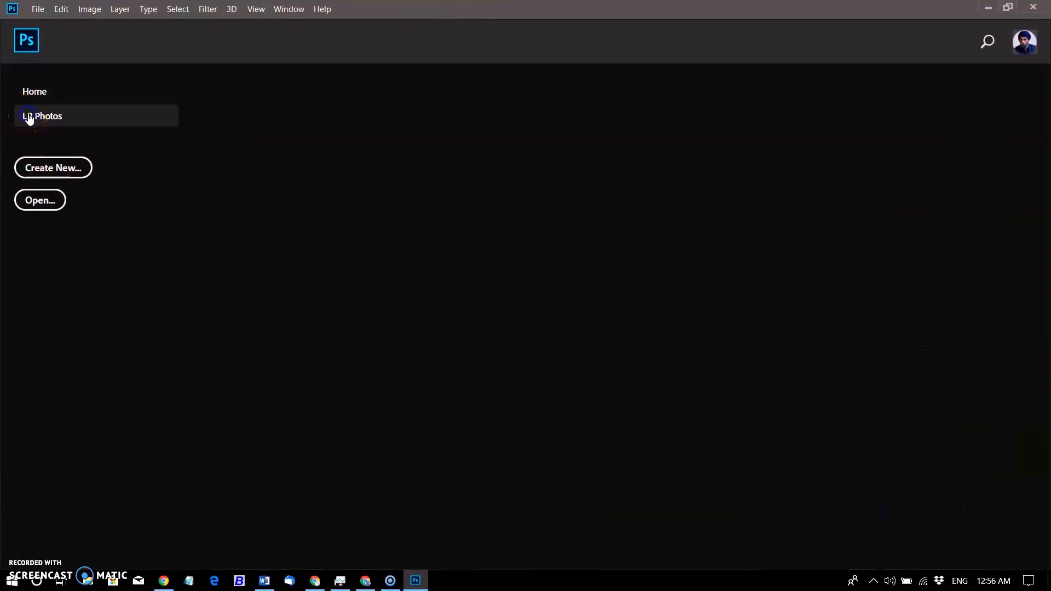
Open the portrait s-series-new-1-large.jpg from its folder on the backup (E:) drive
{"action": "left_click", "coordinate": [43, 203]}
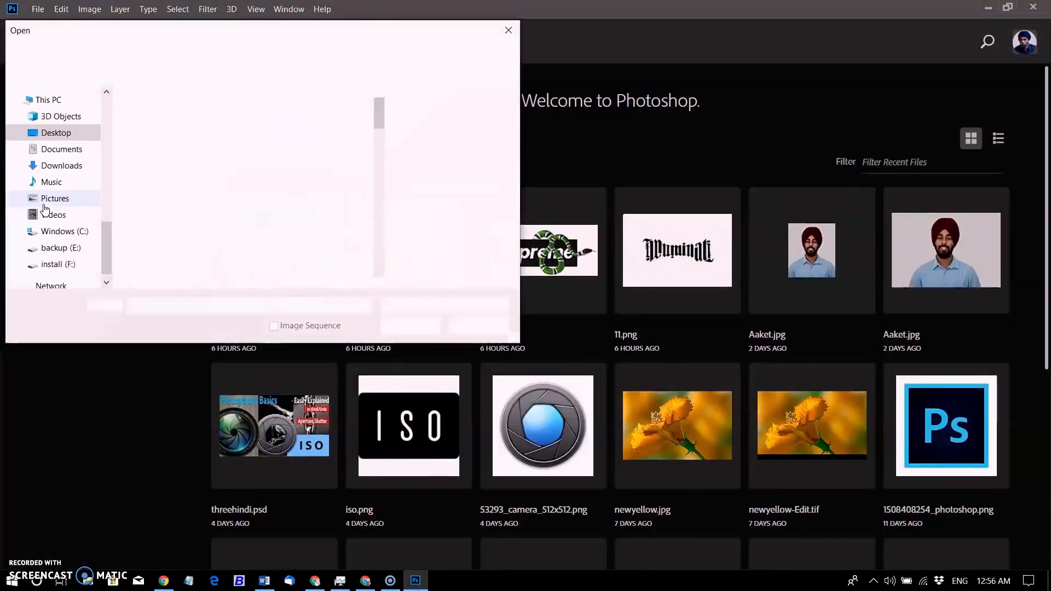
{"action": "left_click", "coordinate": [57, 268]}
{"action": "left_click", "coordinate": [55, 248]}
{"action": "scroll", "coordinate": [152, 253], "scroll_direction": "down", "scroll_amount": 3}
{"action": "double_click", "coordinate": [153, 252]}
{"action": "scroll", "coordinate": [306, 203], "scroll_direction": "down", "scroll_amount": 2}
{"action": "double_click", "coordinate": [160, 179]}
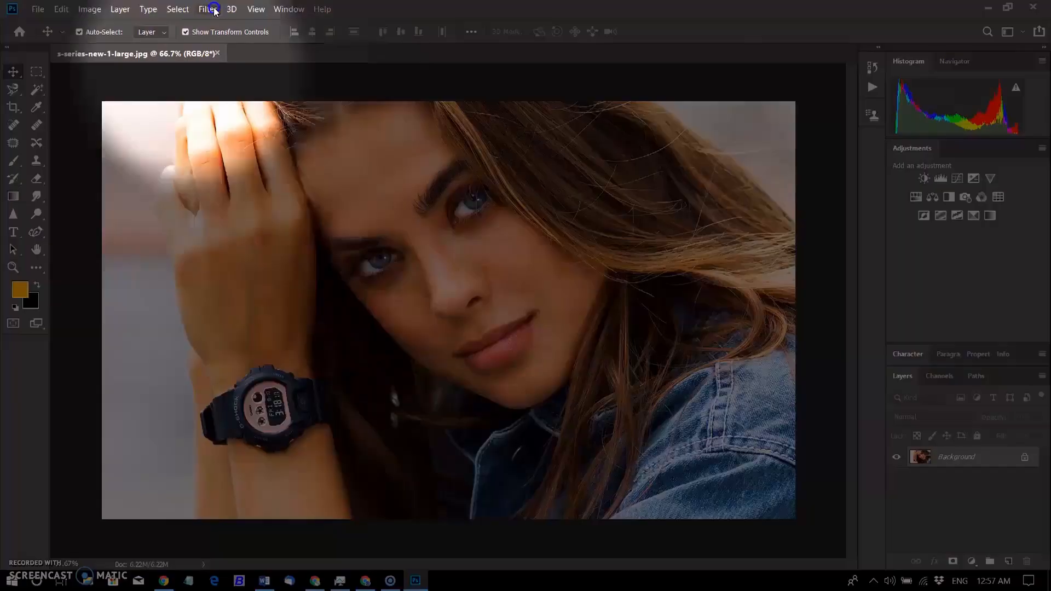
Open the portrait in the Camera Raw Filter and lower Texture strongly to smooth the facial skin
{"action": "left_click", "coordinate": [214, 10]}
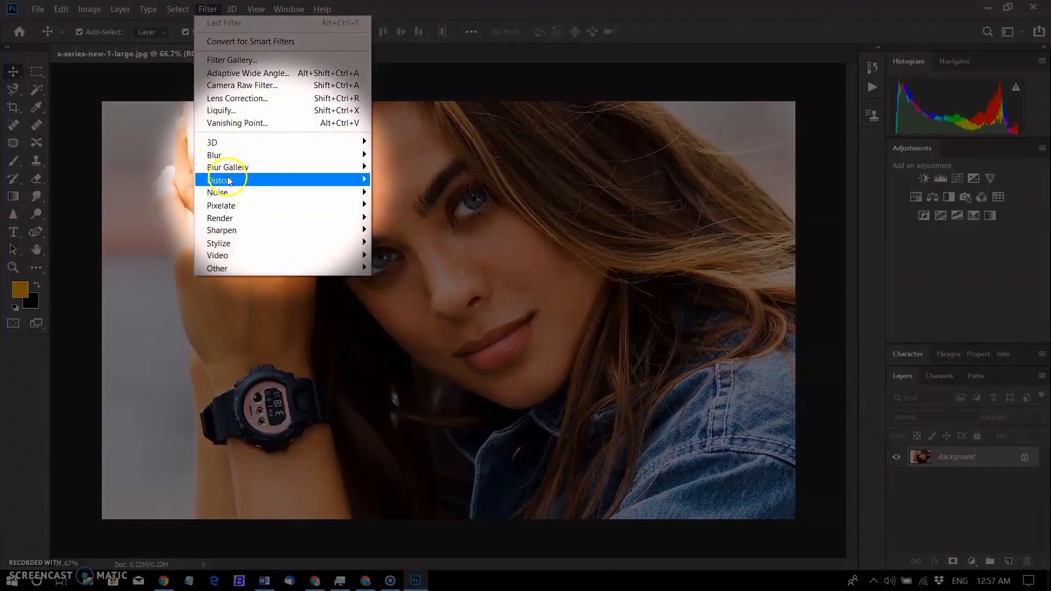
{"action": "left_click", "coordinate": [263, 87]}
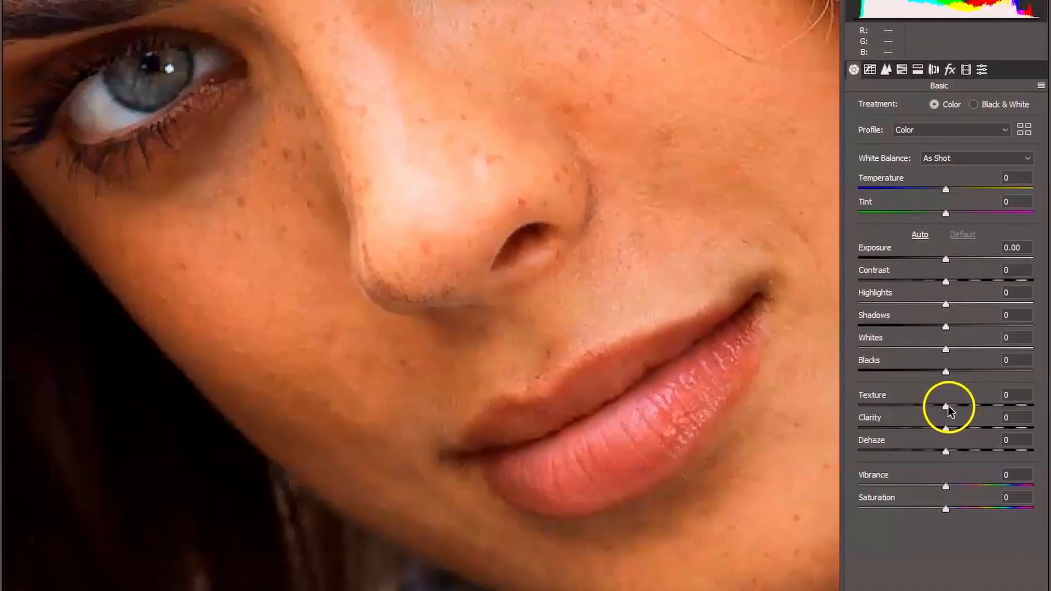
{"action": "left_click", "coordinate": [947, 407]}
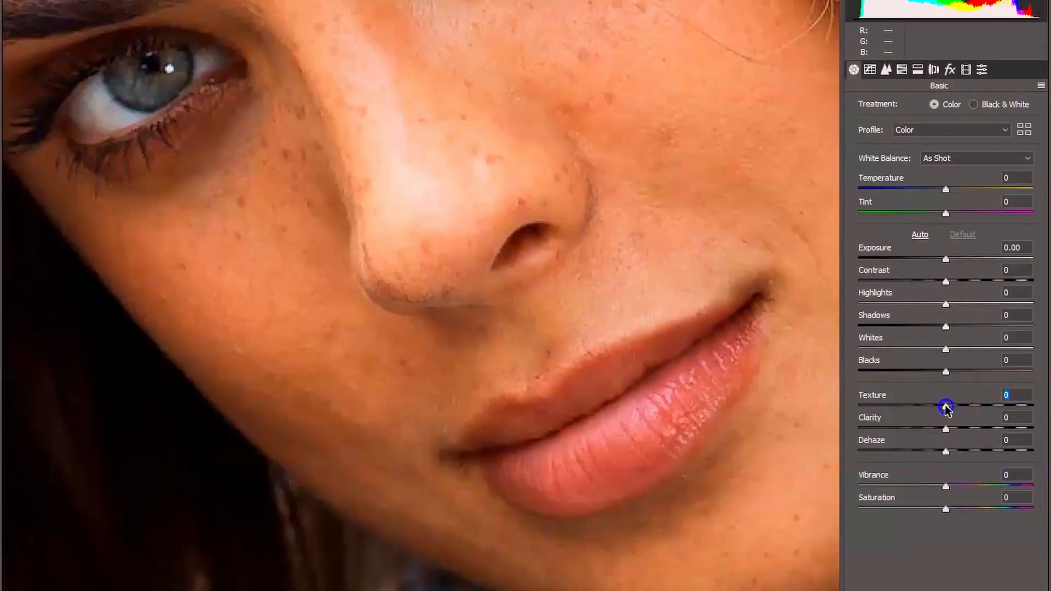
{"action": "left_click_drag", "start_coordinate": [946, 408], "coordinate": [886, 419]}
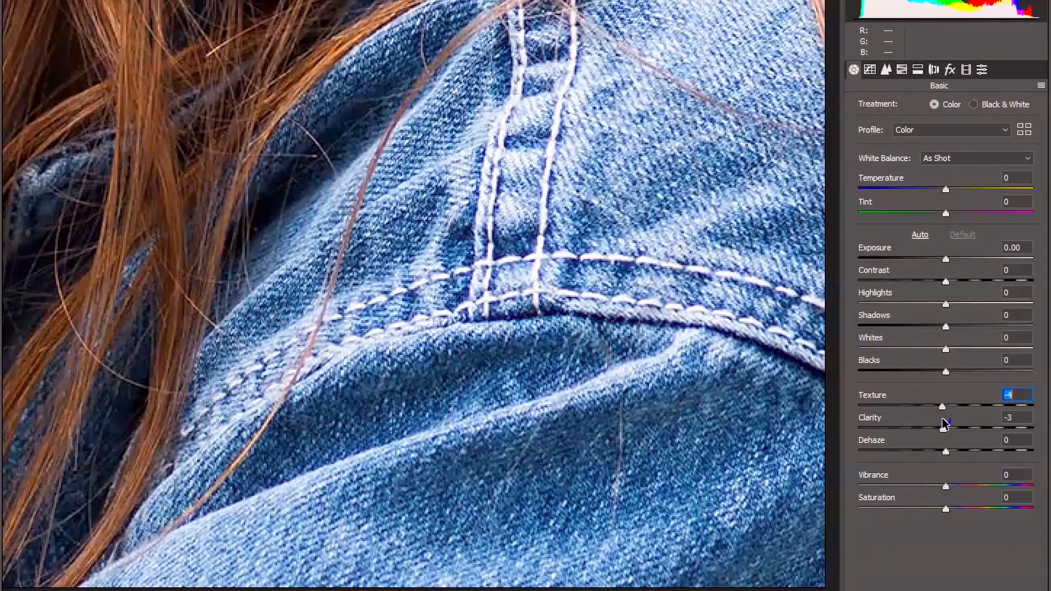
Raise Texture to +100 in Camera Raw and inspect the detail in the denim jacket and hair
{"action": "left_click_drag", "start_coordinate": [942, 420], "coordinate": [1044, 421]}
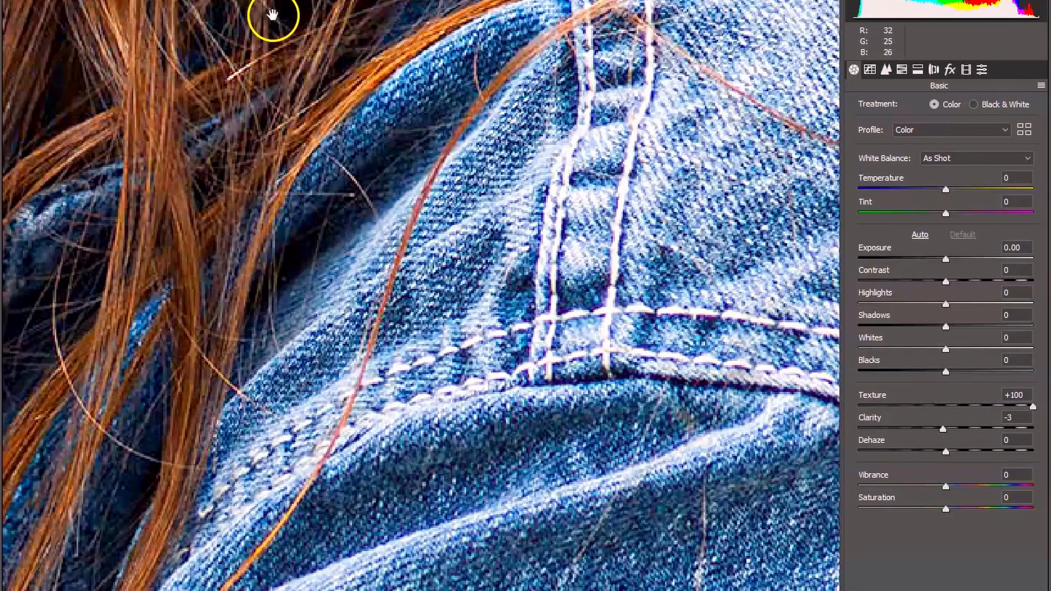
{"action": "left_click_drag", "start_coordinate": [272, 17], "coordinate": [465, 528]}
{"action": "left_click_drag", "start_coordinate": [607, 193], "coordinate": [361, 498]}
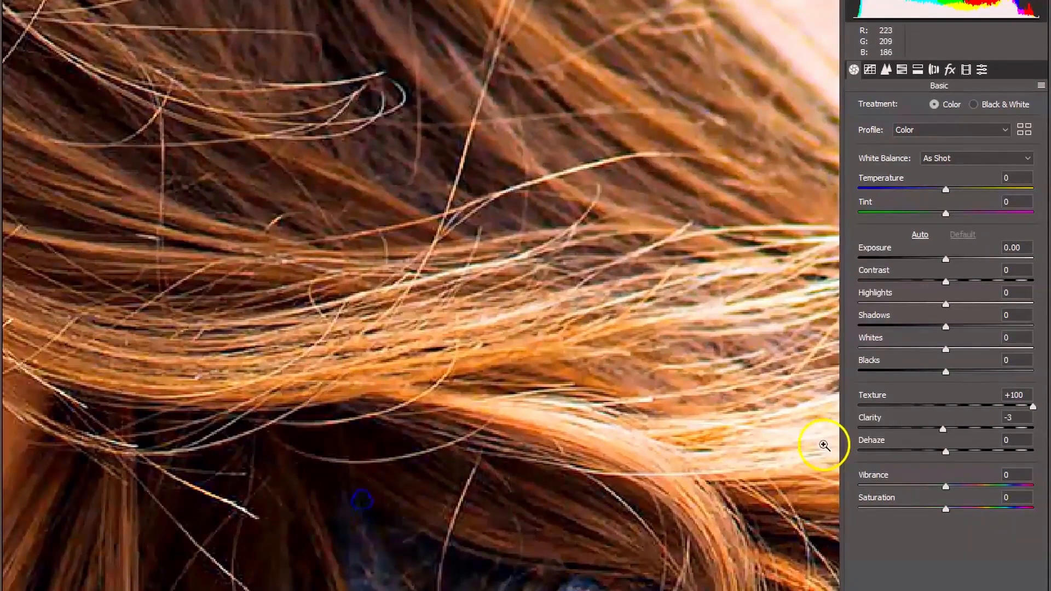
{"action": "left_click", "coordinate": [1032, 408]}
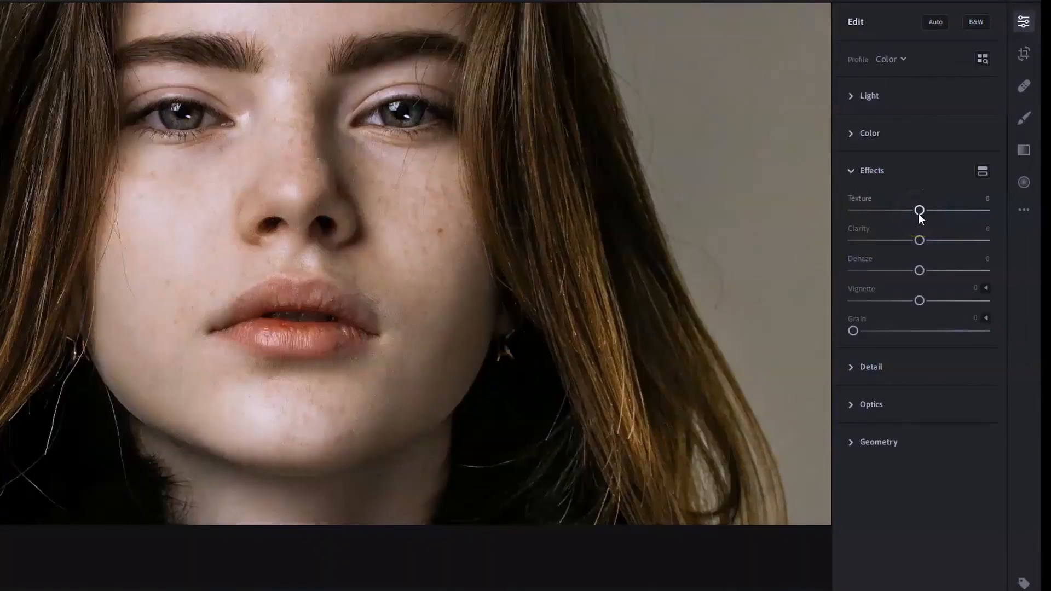
Switch to Lightroom, try the freckled portrait's Texture at about -78, and raise it to +100
{"action": "left_click_drag", "start_coordinate": [918, 214], "coordinate": [869, 217]}
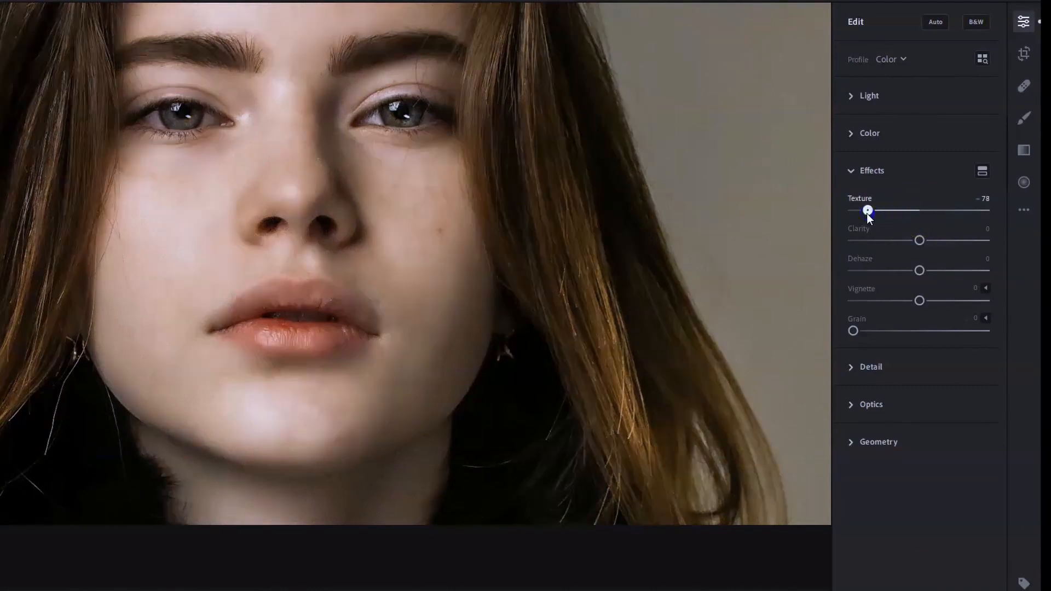
{"action": "left_click_drag", "start_coordinate": [868, 215], "coordinate": [865, 215]}
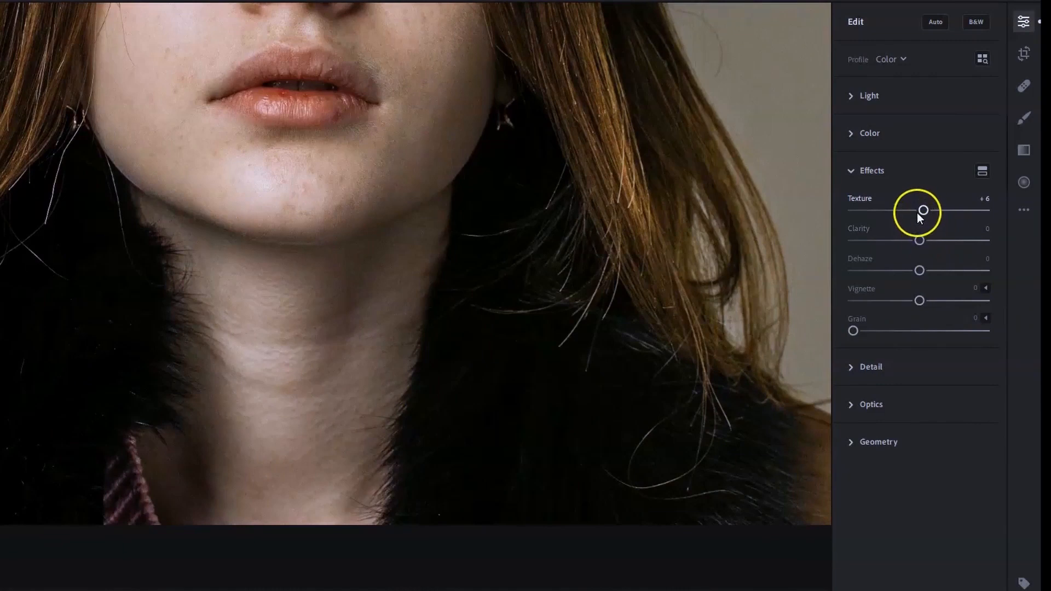
{"action": "left_click_drag", "start_coordinate": [922, 212], "coordinate": [991, 219]}
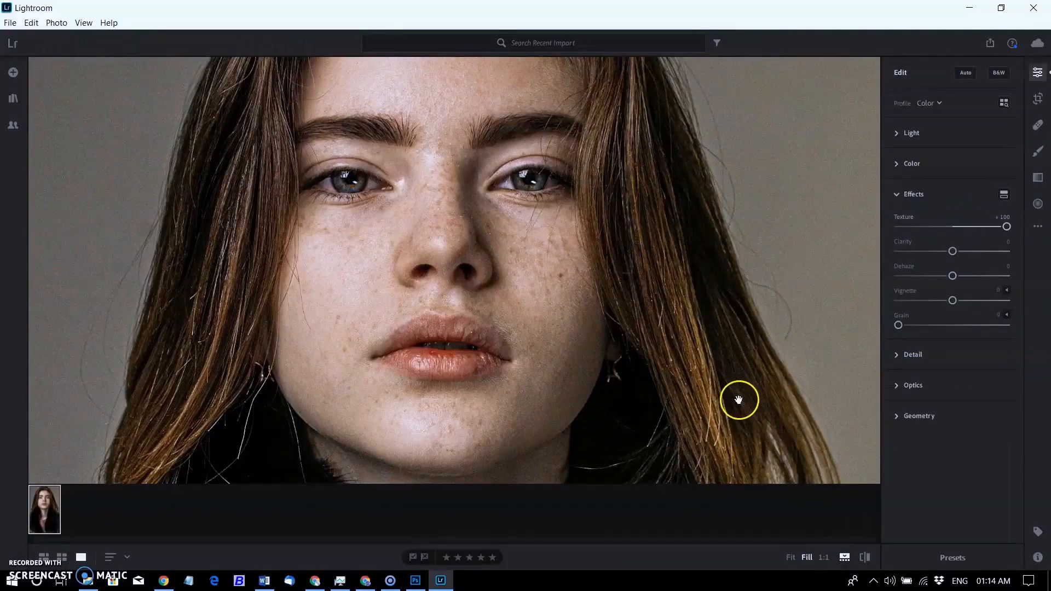
{"action": "scroll", "coordinate": [694, 416], "scroll_direction": "down", "scroll_amount": 2}
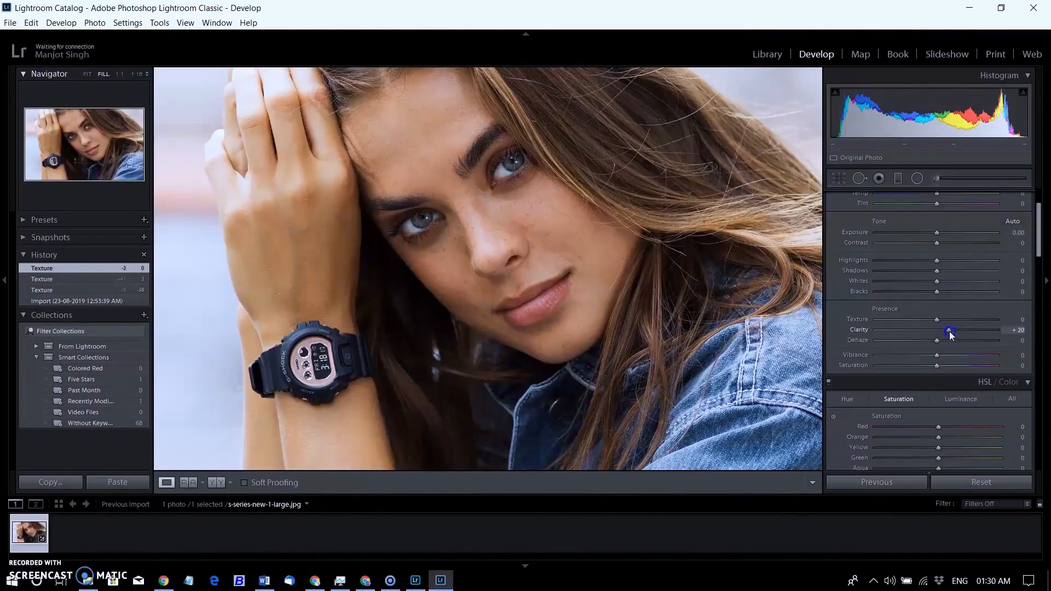
Switch to Lightroom Classic, try Clarity at +100, and compare the watch portrait before and after with Texture at +100
{"action": "left_click_drag", "start_coordinate": [994, 335], "coordinate": [1005, 338]}
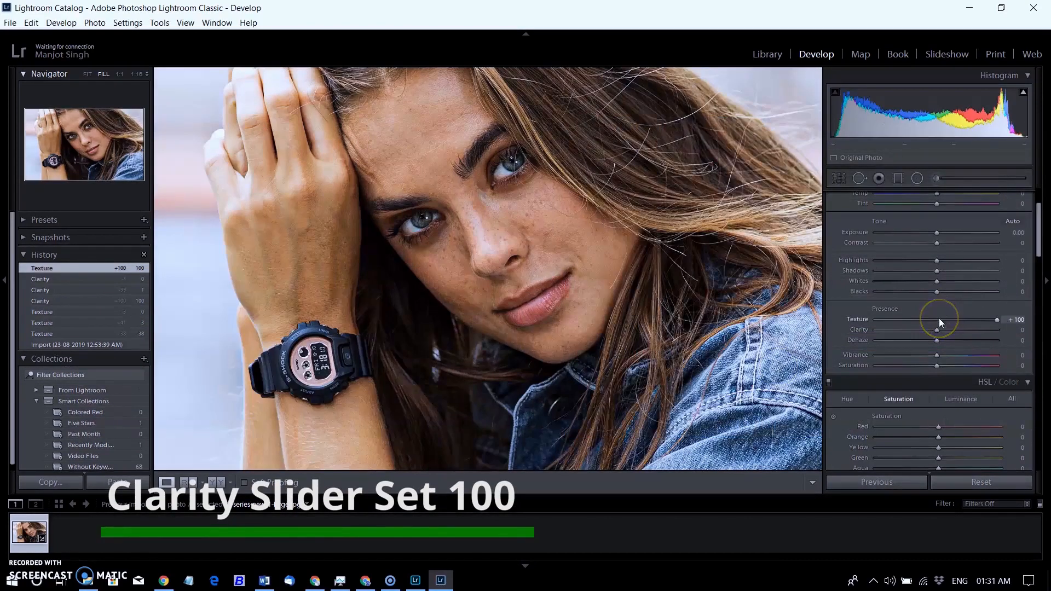
{"action": "left_click", "coordinate": [937, 319]}
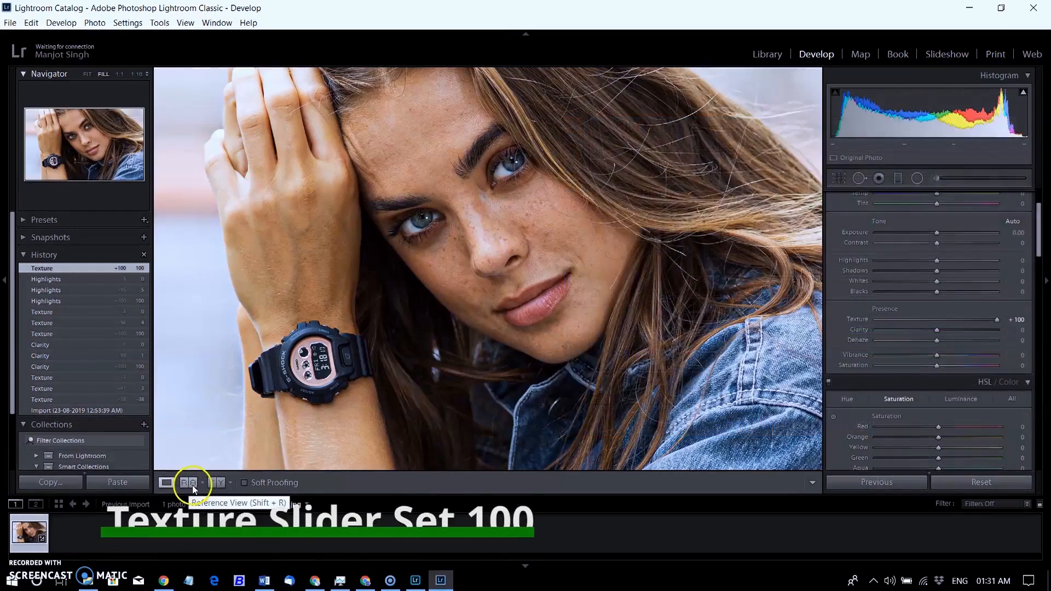
{"action": "left_click", "coordinate": [216, 482]}
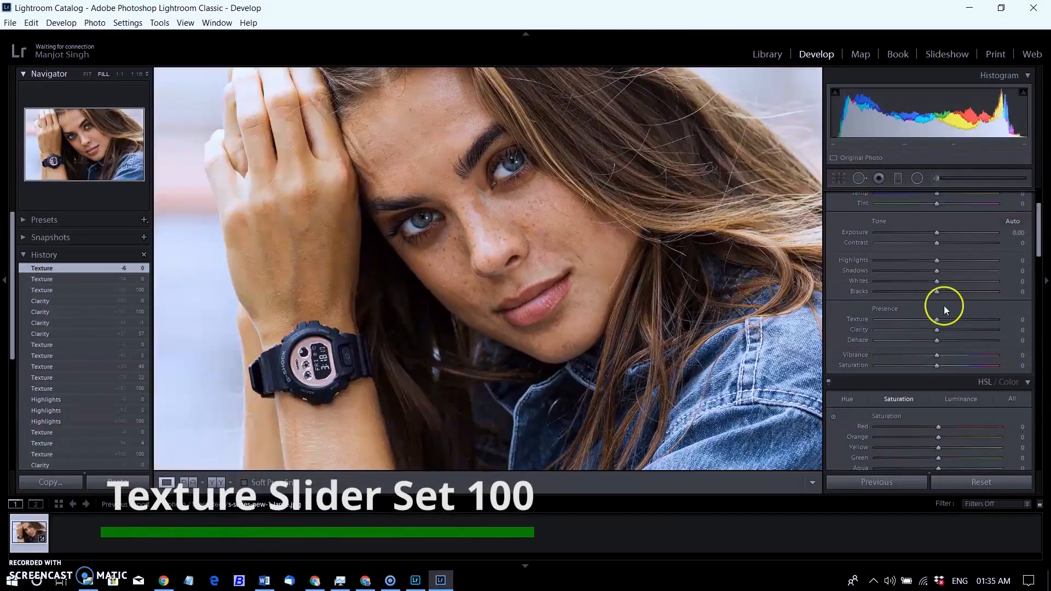
Set both Texture and Clarity to +100 and compare the portrait before and after
{"action": "left_click_drag", "start_coordinate": [937, 323], "coordinate": [999, 323]}
{"action": "left_click_drag", "start_coordinate": [822, 277], "coordinate": [991, 276]}
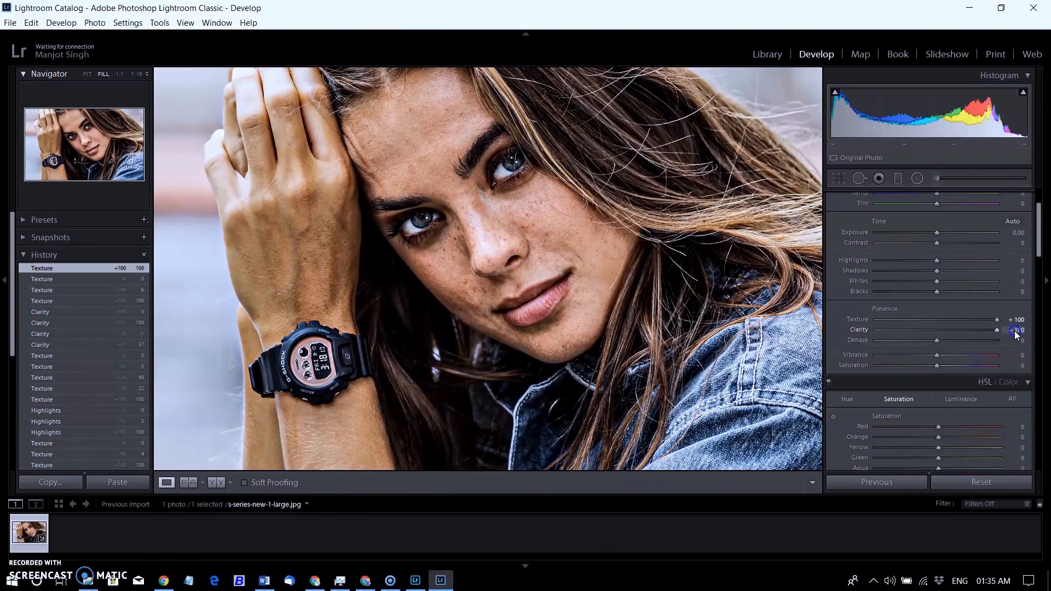
{"action": "left_click", "coordinate": [217, 482]}
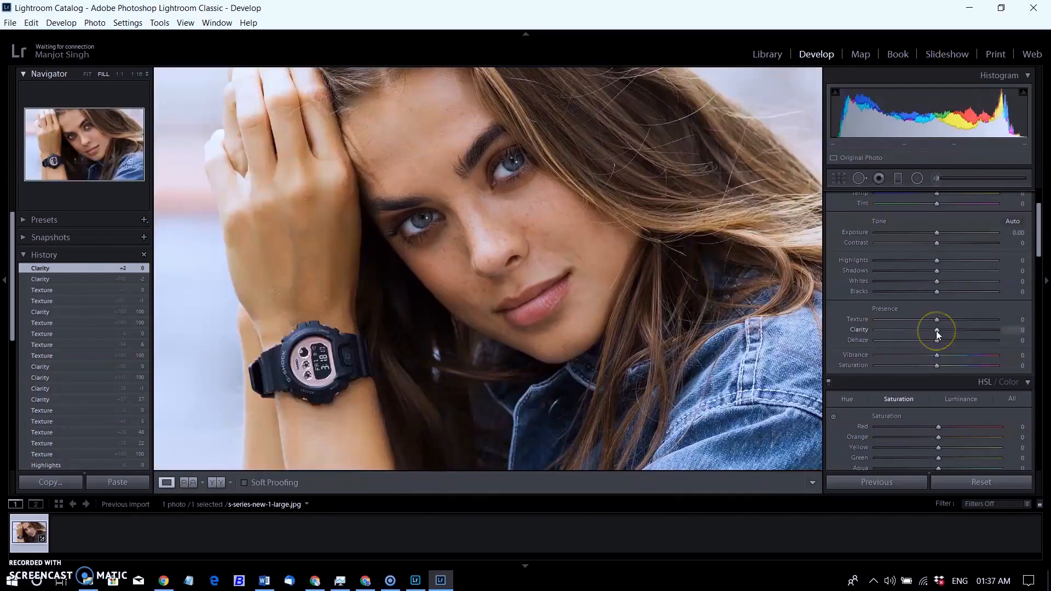
Compare the portrait before and after with Clarity alone at -100 and with Texture alone at -100
{"action": "left_click_drag", "start_coordinate": [934, 331], "coordinate": [870, 335]}
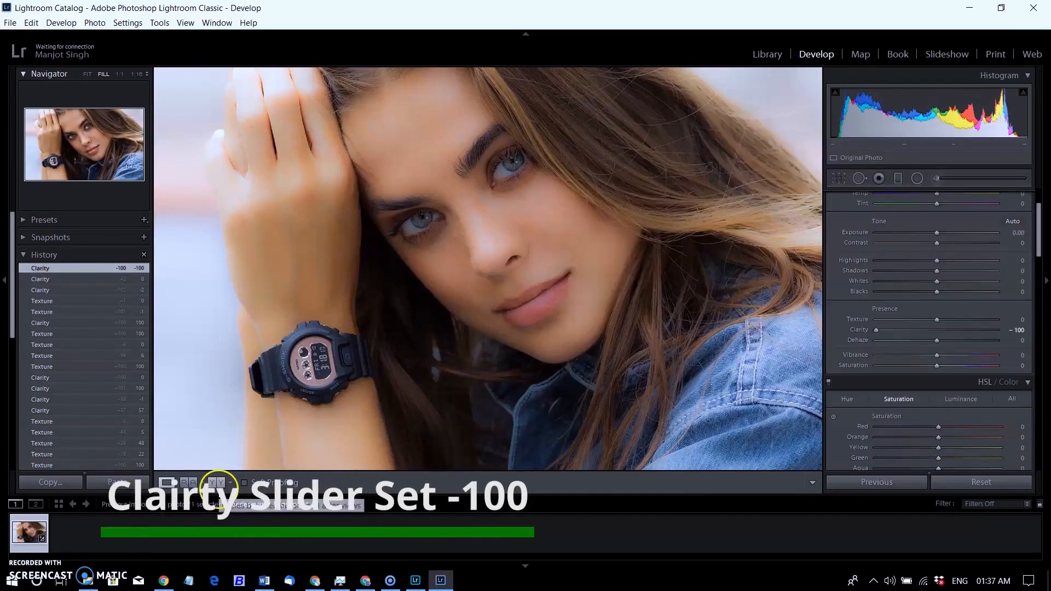
{"action": "left_click", "coordinate": [216, 482]}
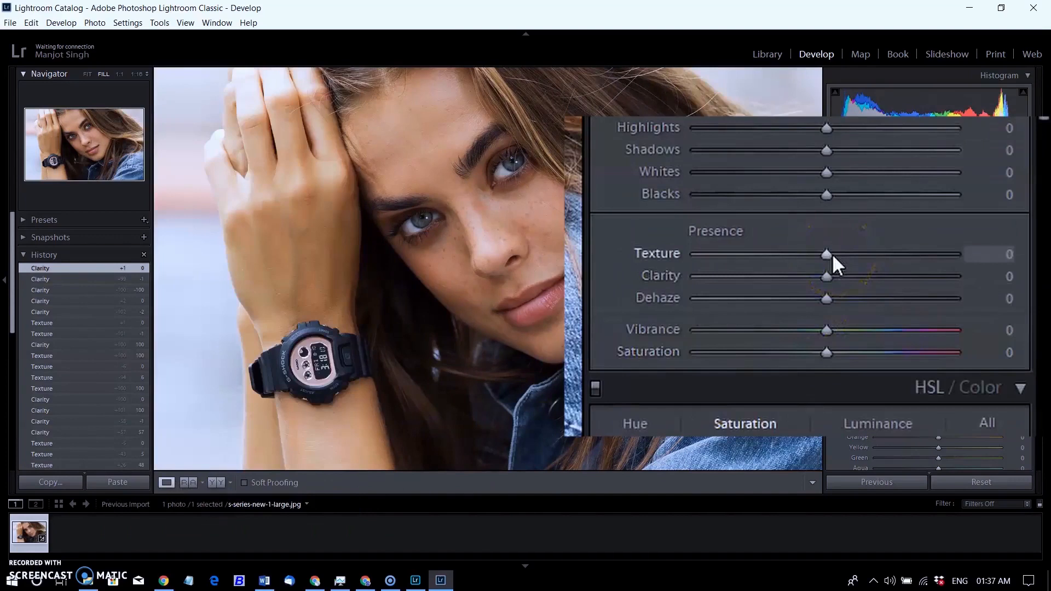
{"action": "left_click_drag", "start_coordinate": [832, 254], "coordinate": [642, 254]}
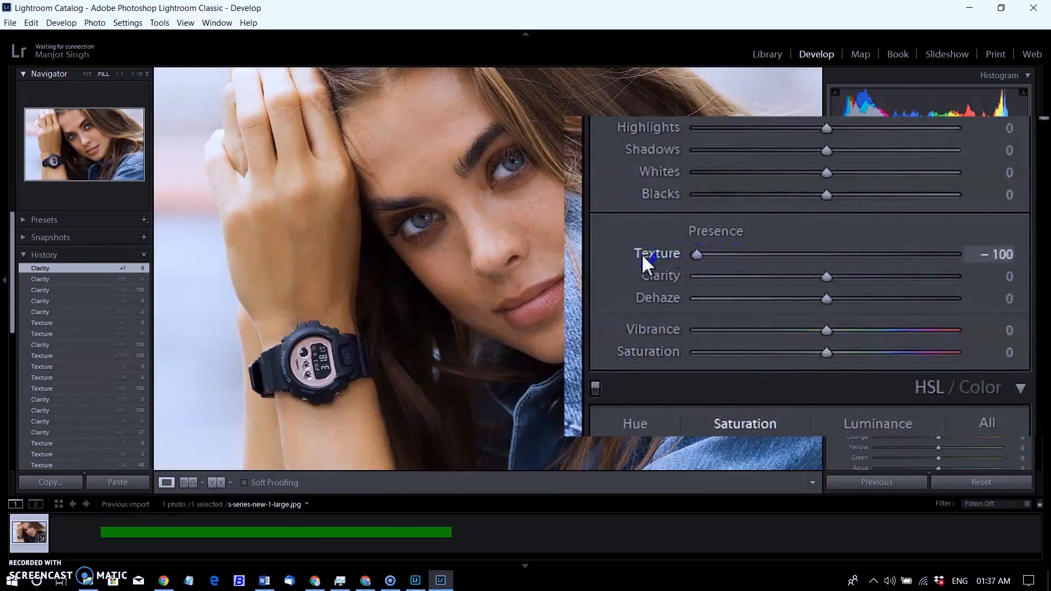
{"action": "left_click", "coordinate": [217, 482]}
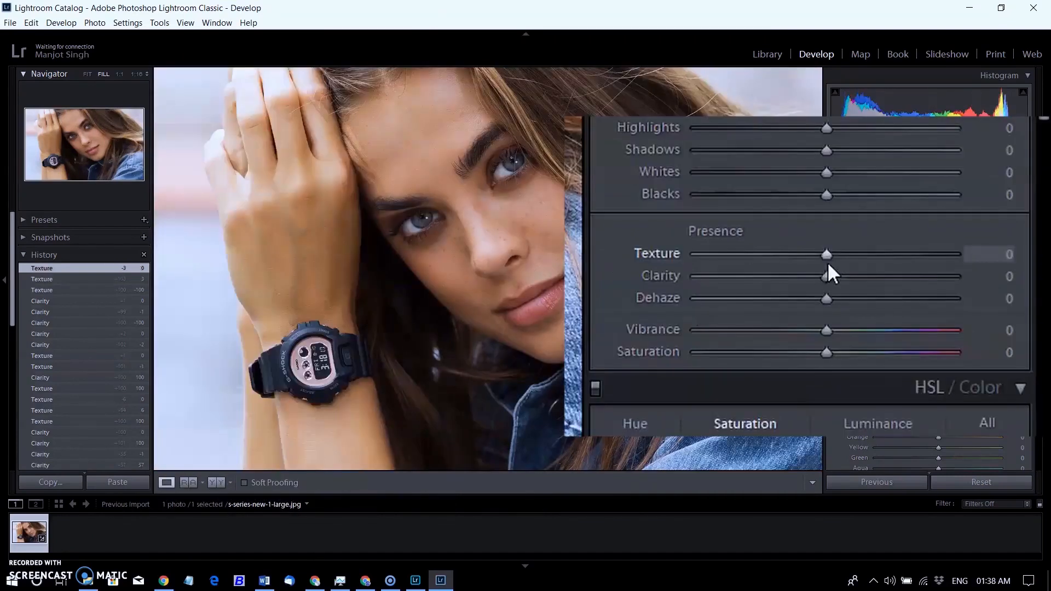
Set both Texture and Clarity to -100 and compare the softened portrait before and after
{"action": "left_click_drag", "start_coordinate": [826, 262], "coordinate": [646, 255]}
{"action": "left_click_drag", "start_coordinate": [809, 275], "coordinate": [642, 278]}
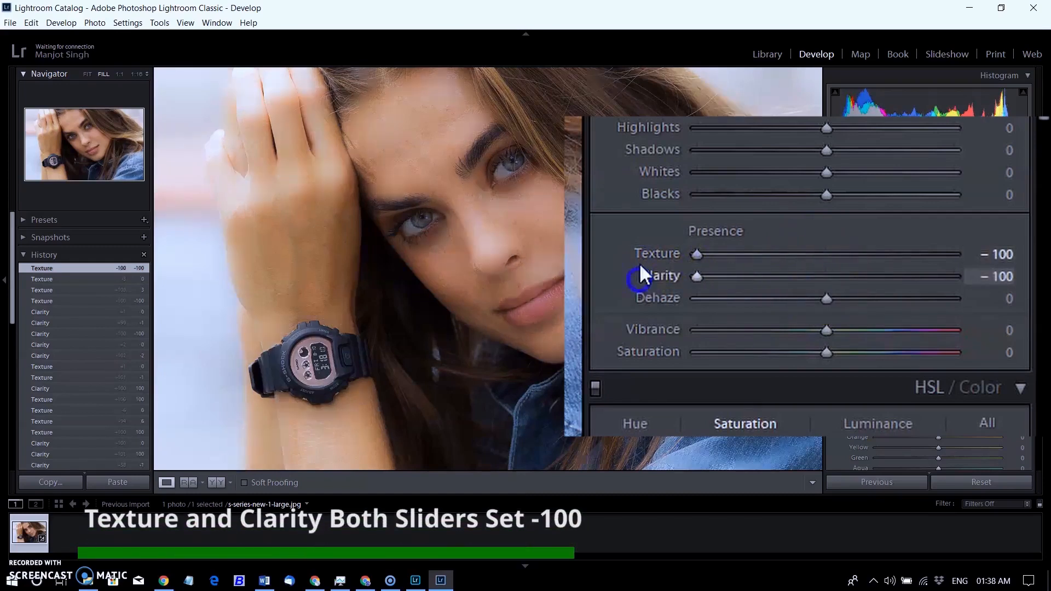
{"action": "left_click", "coordinate": [216, 482]}
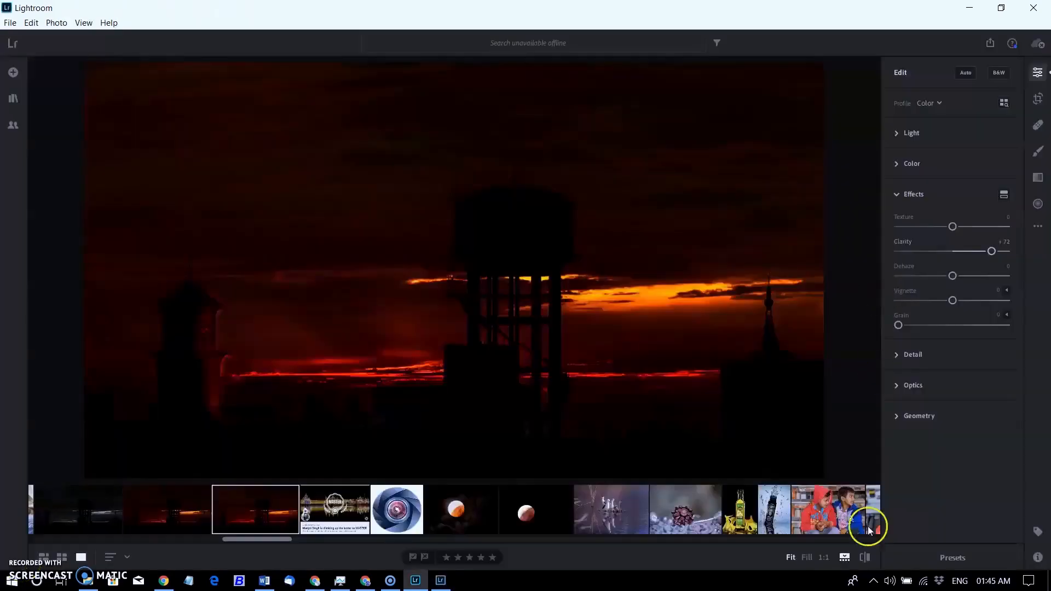
Switch to Lightroom and toggle the original of the sunset water tower photo to compare it with the edit
{"action": "left_click", "coordinate": [864, 558]}
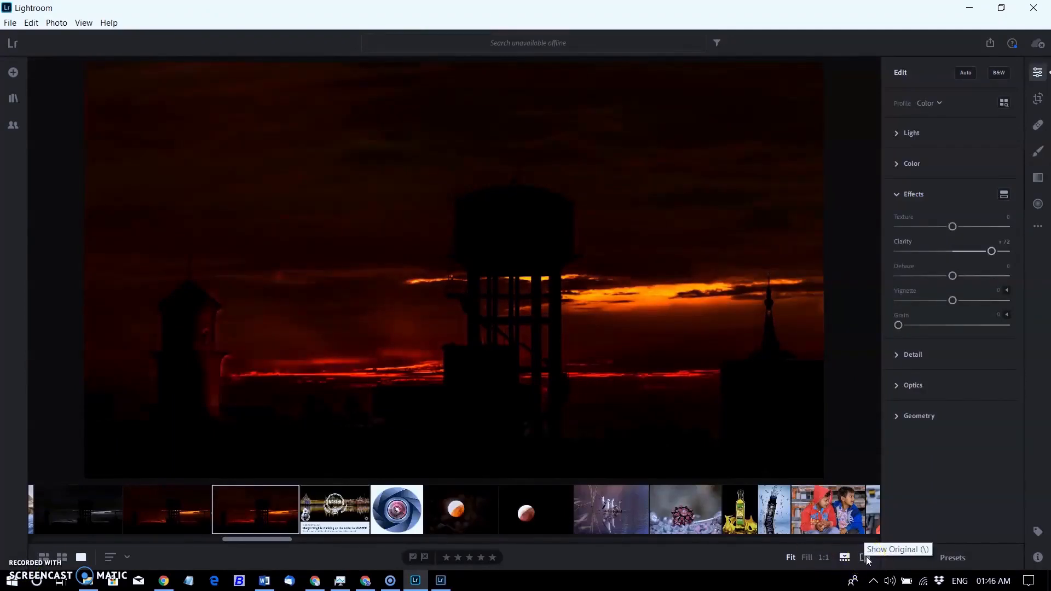
{"action": "left_click", "coordinate": [866, 556]}
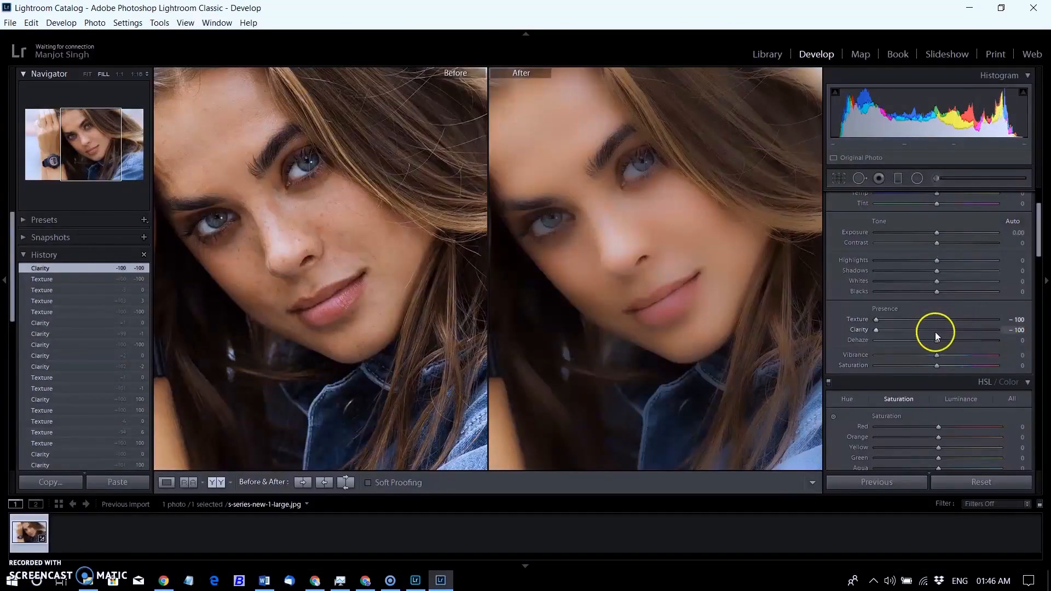
Return to Lightroom Classic and set the portrait's Clarity back to 0
{"action": "left_click", "coordinate": [935, 329]}
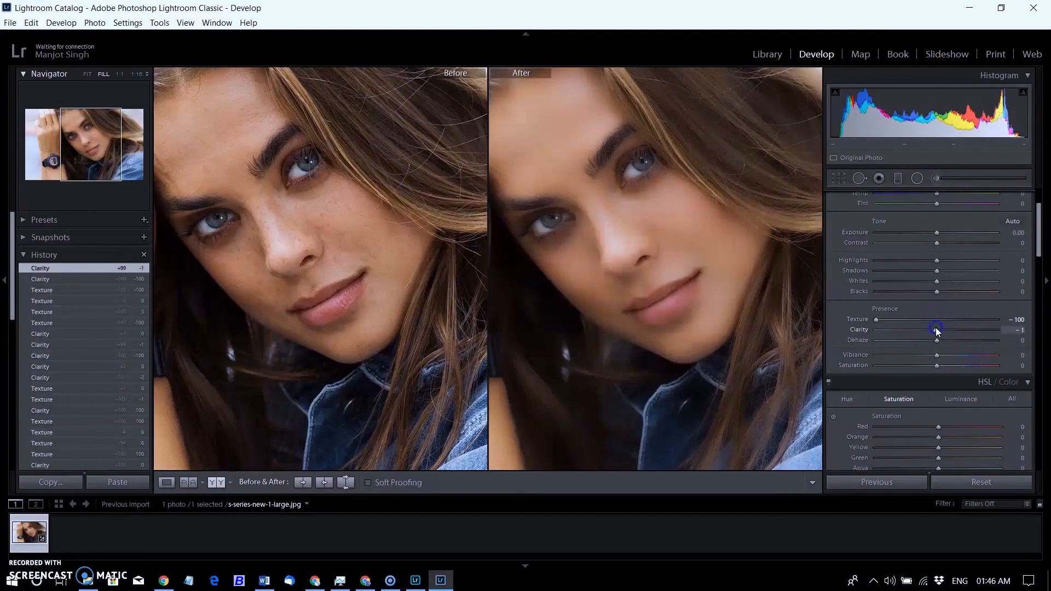
{"action": "left_click", "coordinate": [937, 328]}
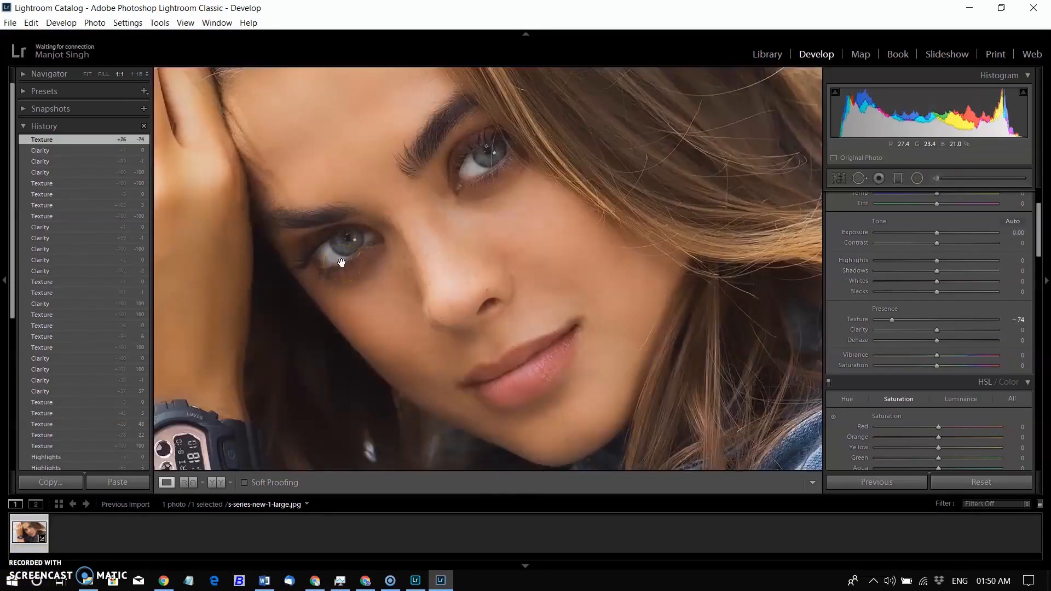
{"action": "left_click", "coordinate": [25, 568]}
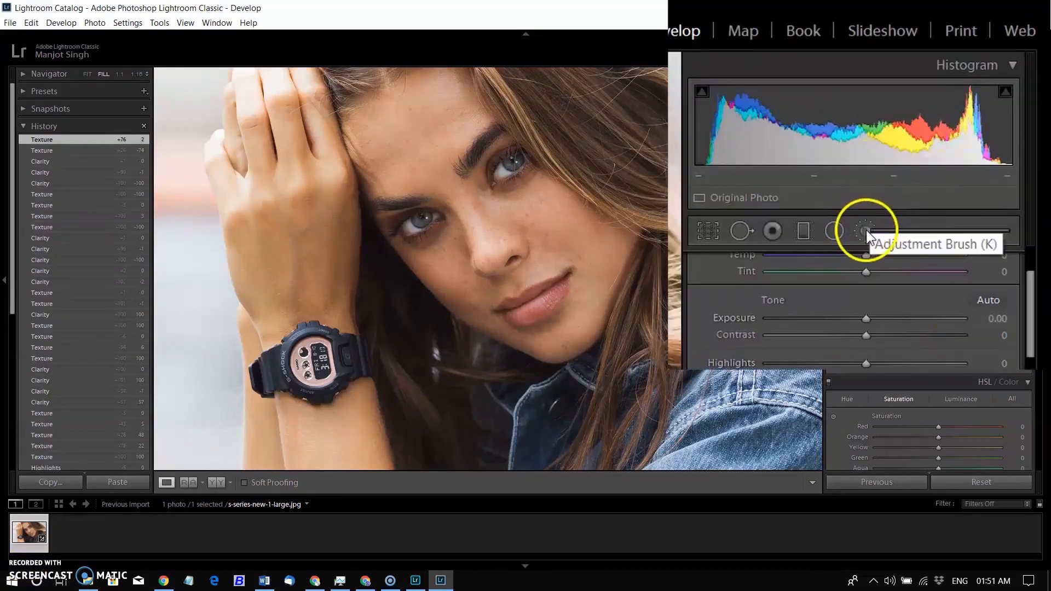
Activate the Adjustment Brush with Texture at 0, Clarity at 1 and Exposure at 1.39
{"action": "left_click", "coordinate": [865, 230]}
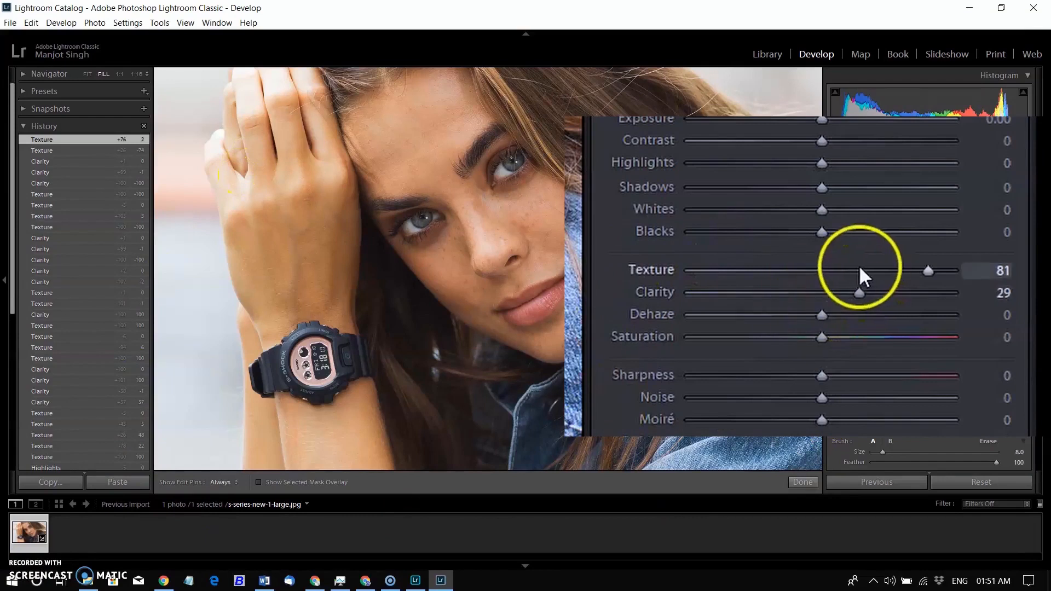
{"action": "left_click", "coordinate": [825, 269]}
{"action": "left_click", "coordinate": [823, 290]}
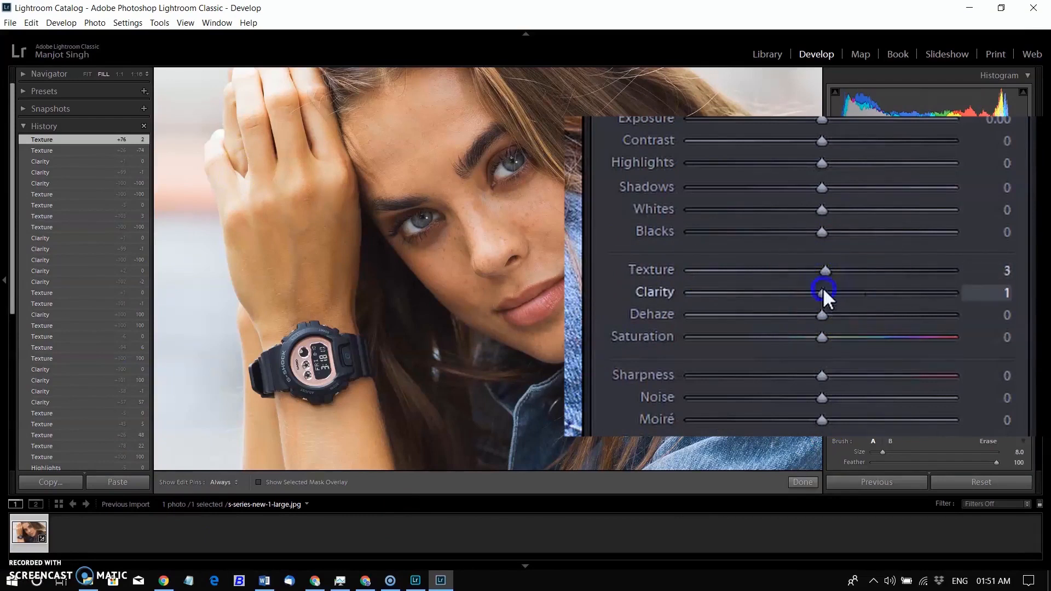
{"action": "left_click_drag", "start_coordinate": [936, 255], "coordinate": [956, 259]}
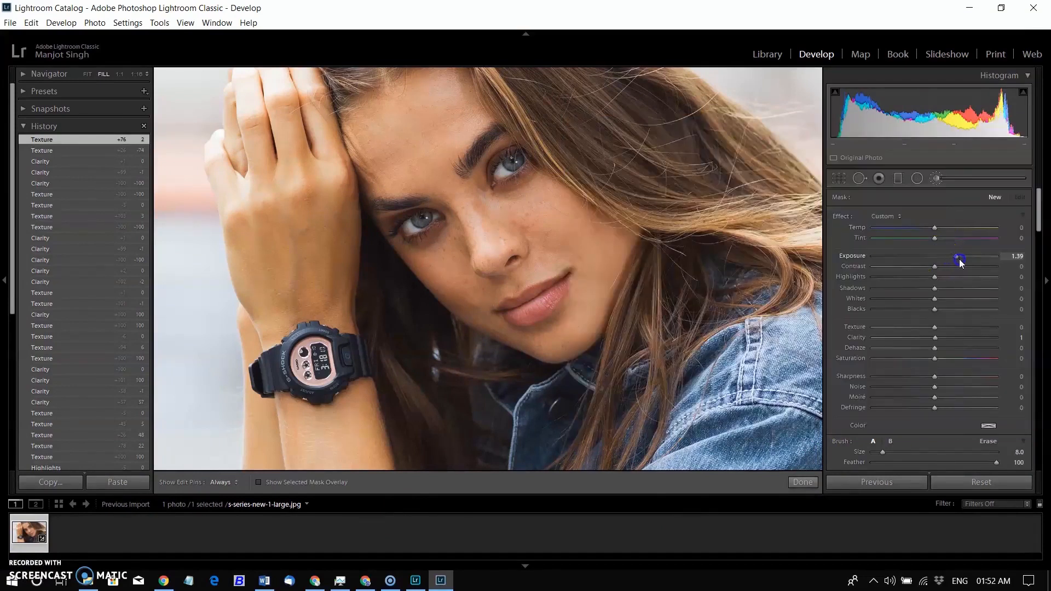
Paint the brush adjustment over the skin of the forehead, cheeks, nose, hand and wrist
{"action": "mouse_move", "coordinate": [388, 121]}
{"action": "left_mouse_down"}
{"action": "mouse_move", "coordinate": [446, 76]}
{"action": "mouse_move", "coordinate": [424, 145]}
{"action": "mouse_move", "coordinate": [440, 153]}
{"action": "mouse_move", "coordinate": [482, 249]}
{"action": "left_mouse_up"}
{"action": "mouse_move", "coordinate": [504, 197]}
{"action": "left_mouse_down"}
{"action": "mouse_move", "coordinate": [551, 218]}
{"action": "mouse_move", "coordinate": [548, 342]}
{"action": "left_mouse_up"}
{"action": "mouse_move", "coordinate": [533, 238]}
{"action": "left_mouse_down"}
{"action": "mouse_move", "coordinate": [556, 248]}
{"action": "mouse_move", "coordinate": [420, 258]}
{"action": "mouse_move", "coordinate": [539, 343]}
{"action": "left_mouse_up"}
{"action": "mouse_move", "coordinate": [241, 214]}
{"action": "left_mouse_down"}
{"action": "mouse_move", "coordinate": [256, 272]}
{"action": "mouse_move", "coordinate": [284, 297]}
{"action": "mouse_move", "coordinate": [301, 212]}
{"action": "left_mouse_up"}
{"action": "mouse_move", "coordinate": [271, 408]}
{"action": "left_mouse_down"}
{"action": "mouse_move", "coordinate": [368, 435]}
{"action": "mouse_move", "coordinate": [298, 428]}
{"action": "mouse_move", "coordinate": [375, 463]}
{"action": "mouse_move", "coordinate": [276, 429]}
{"action": "left_mouse_up"}
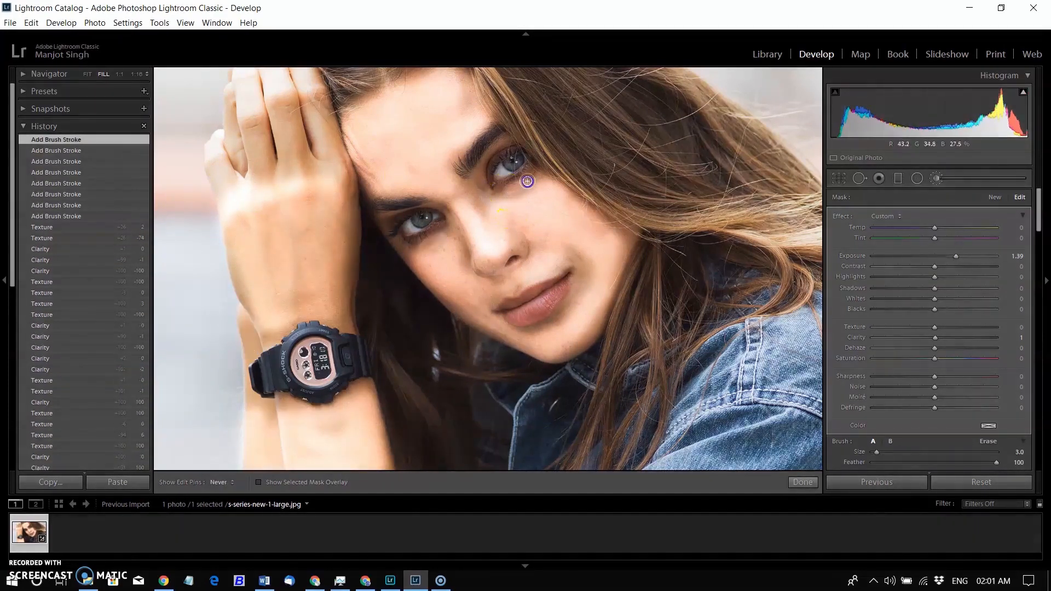
Reset the painted skin mask's Exposure to 0 and set its Texture to -69
{"action": "double_click", "coordinate": [955, 257]}
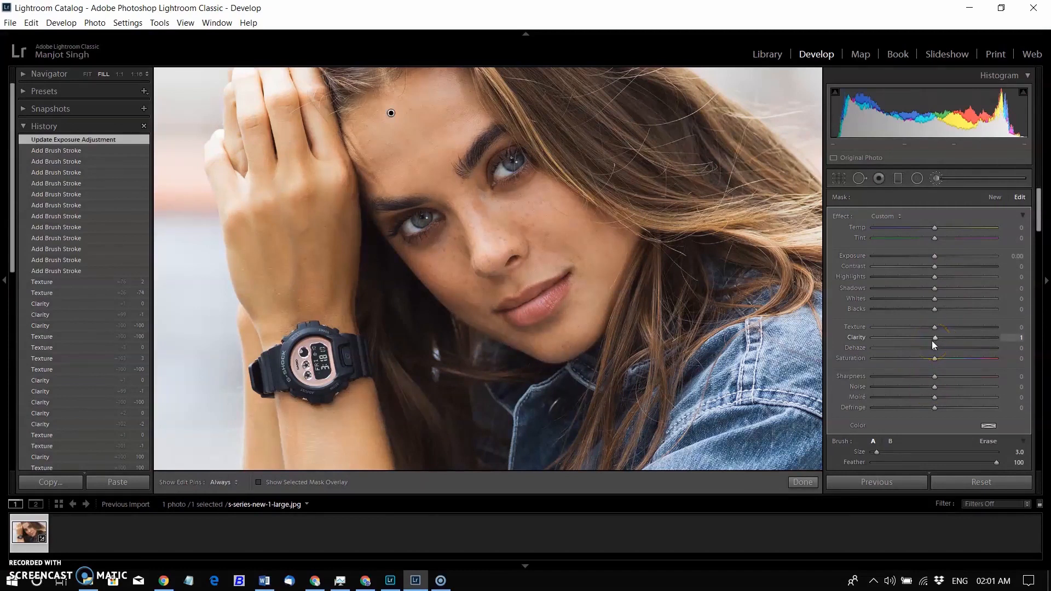
{"action": "mouse_move", "coordinate": [934, 327]}
{"action": "left_mouse_down"}
{"action": "mouse_move", "coordinate": [878, 332]}
{"action": "mouse_move", "coordinate": [909, 332]}
{"action": "mouse_move", "coordinate": [892, 343]}
{"action": "left_mouse_up"}
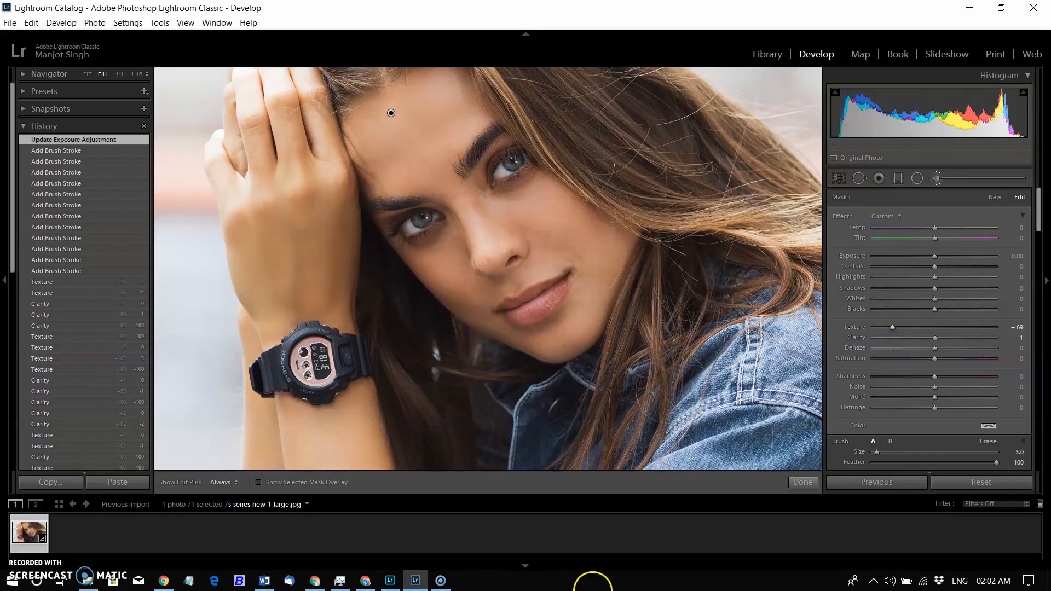
Toggle the selected mask overlay to check the painted skin area and compare the portrait before and after
{"action": "left_click", "coordinate": [259, 481]}
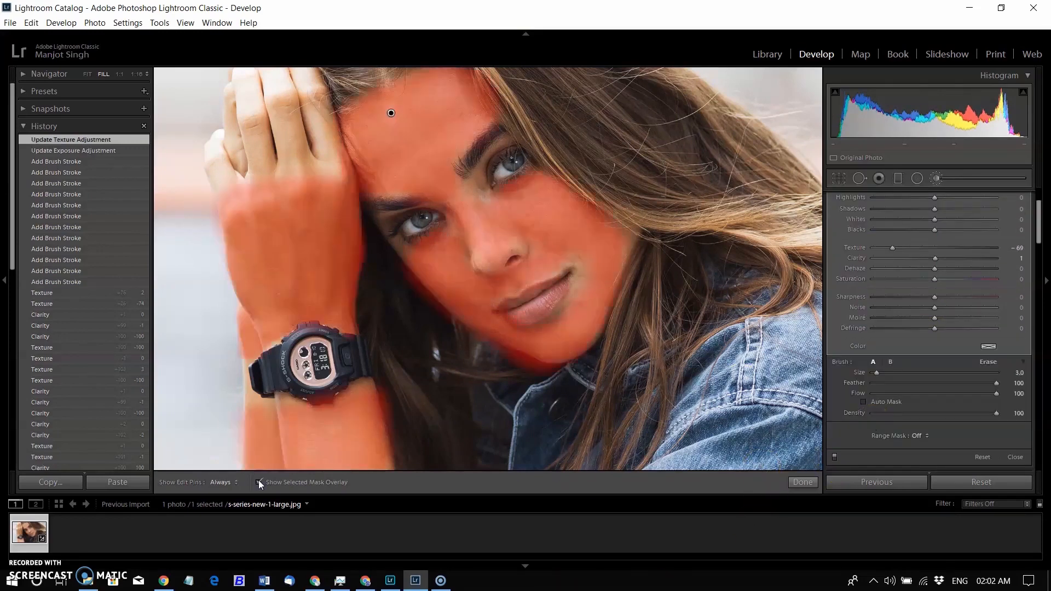
{"action": "left_click", "coordinate": [259, 481]}
{"action": "left_click", "coordinate": [259, 482]}
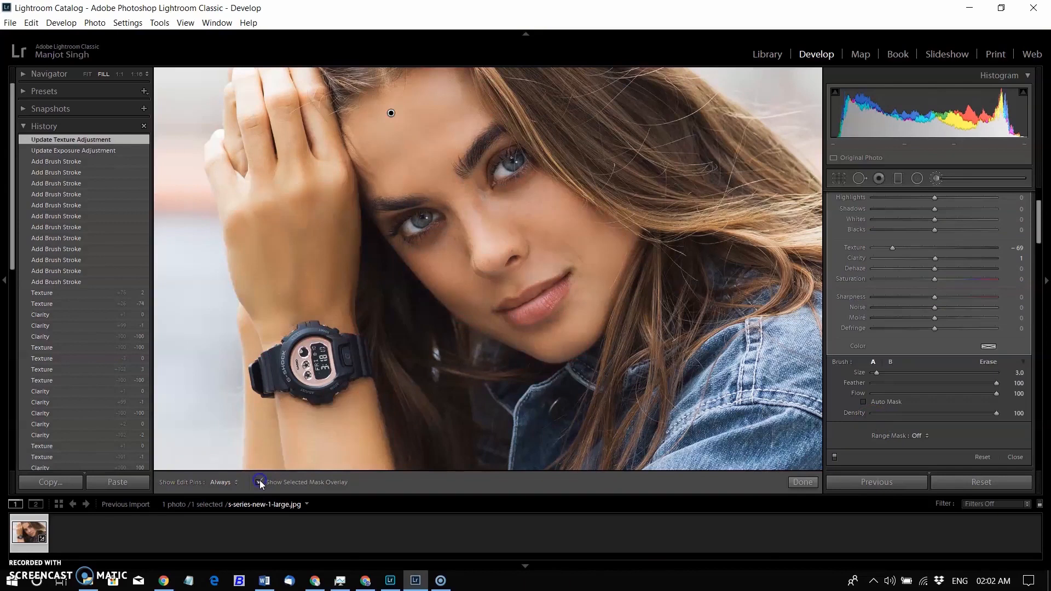
{"action": "left_click", "coordinate": [260, 481]}
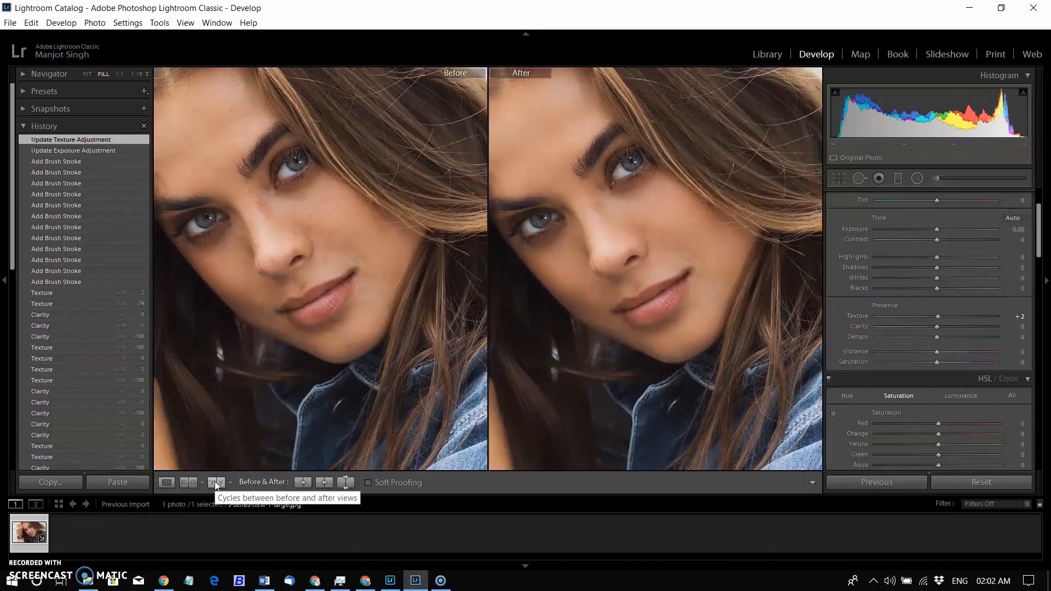
Reactivate the Adjustment Brush and paint a new mask over the areas to be sharpened, including the lips, with Exposure at 1.39
{"action": "left_click", "coordinate": [936, 178]}
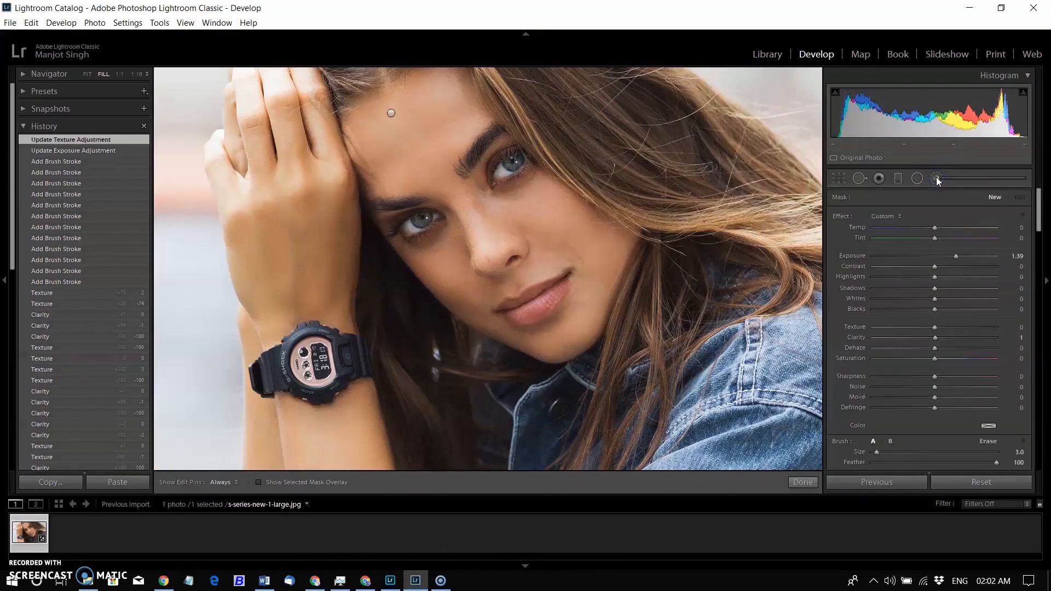
{"action": "left_click", "coordinate": [1011, 205]}
{"action": "left_click_drag", "start_coordinate": [511, 306], "coordinate": [571, 280]}
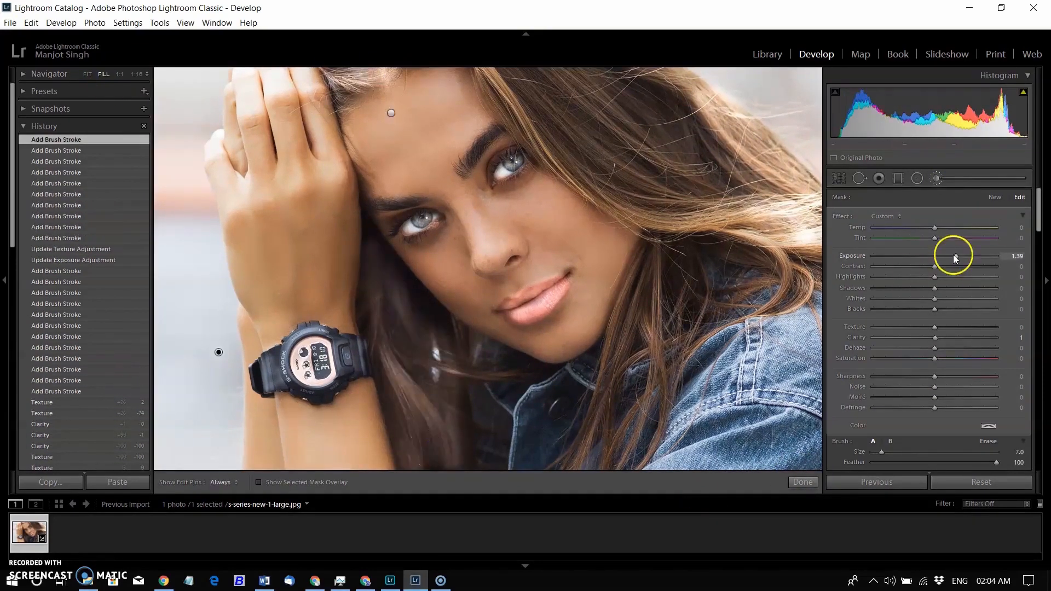
Reset the new brush mask's Exposure to 0, raise its Texture and compare the portrait before and after
{"action": "double_click", "coordinate": [955, 256]}
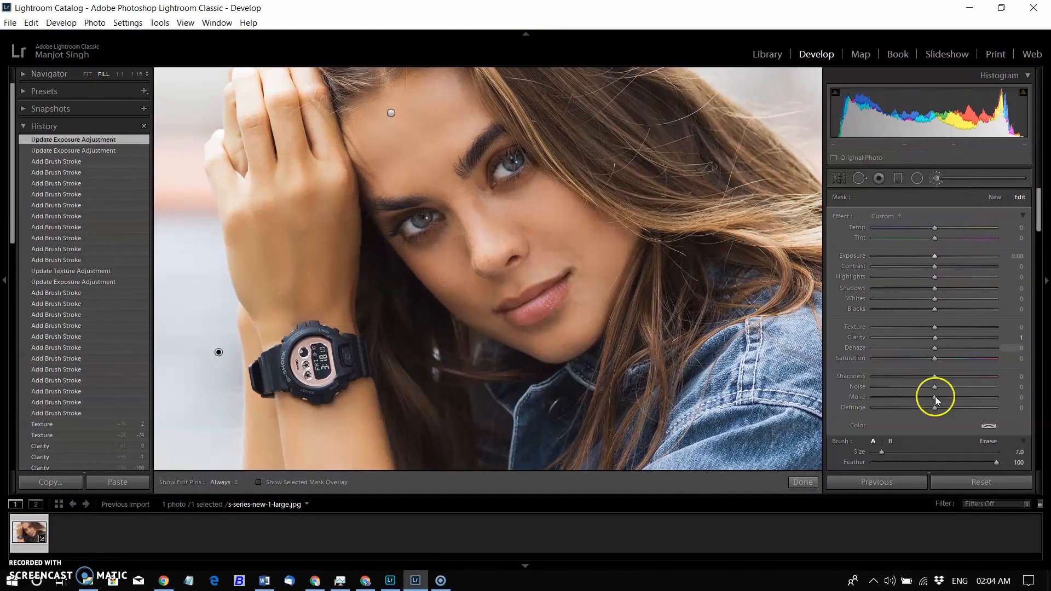
{"action": "left_click_drag", "start_coordinate": [935, 328], "coordinate": [1001, 330]}
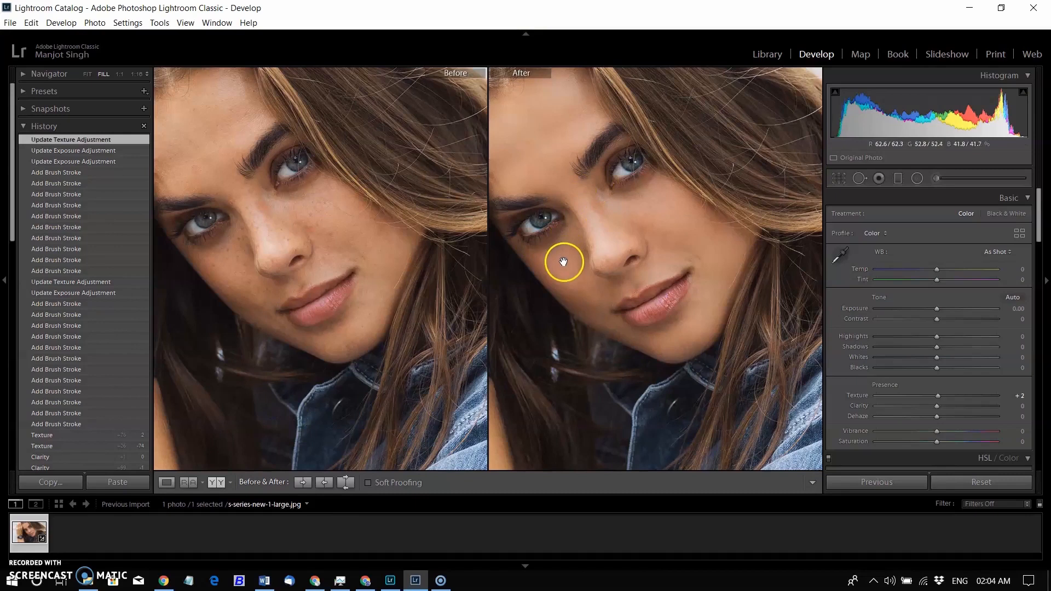
{"action": "left_click", "coordinate": [559, 335]}
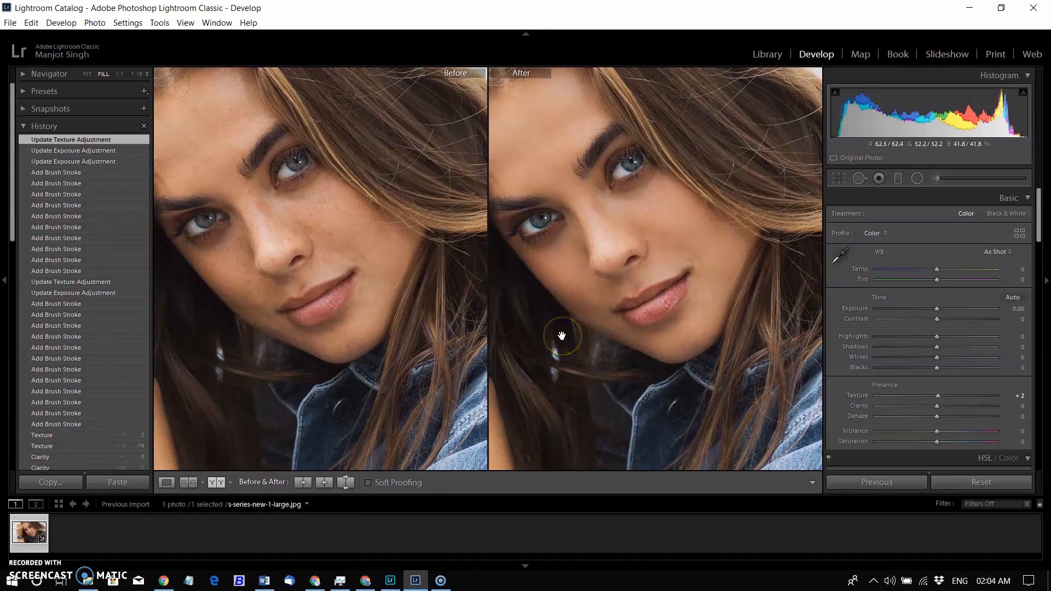
Switch to Photoshop and open the recent image s-series-new-1-large.jpg
{"action": "left_click", "coordinate": [42, 468]}
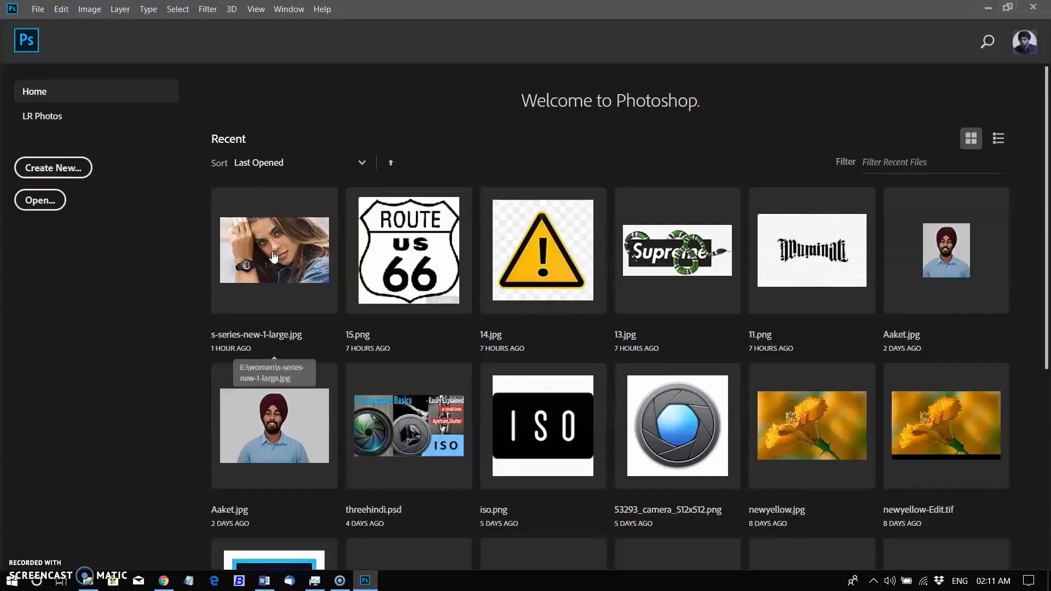
{"action": "left_click", "coordinate": [273, 257]}
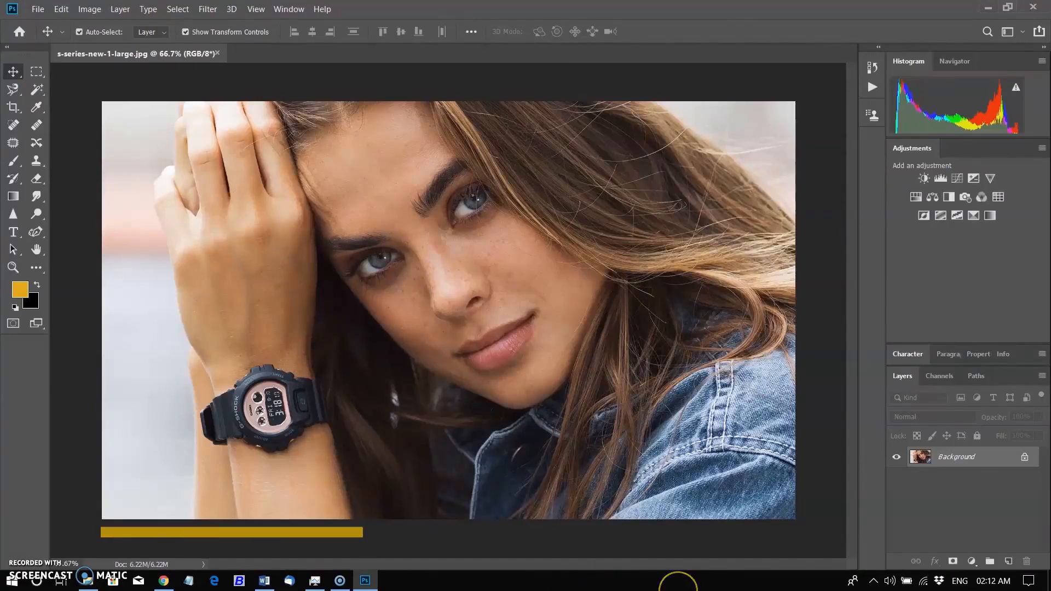
Duplicate the Background layer and convert the copy to a Smart Object
{"action": "key", "text": "ctrl+j"}
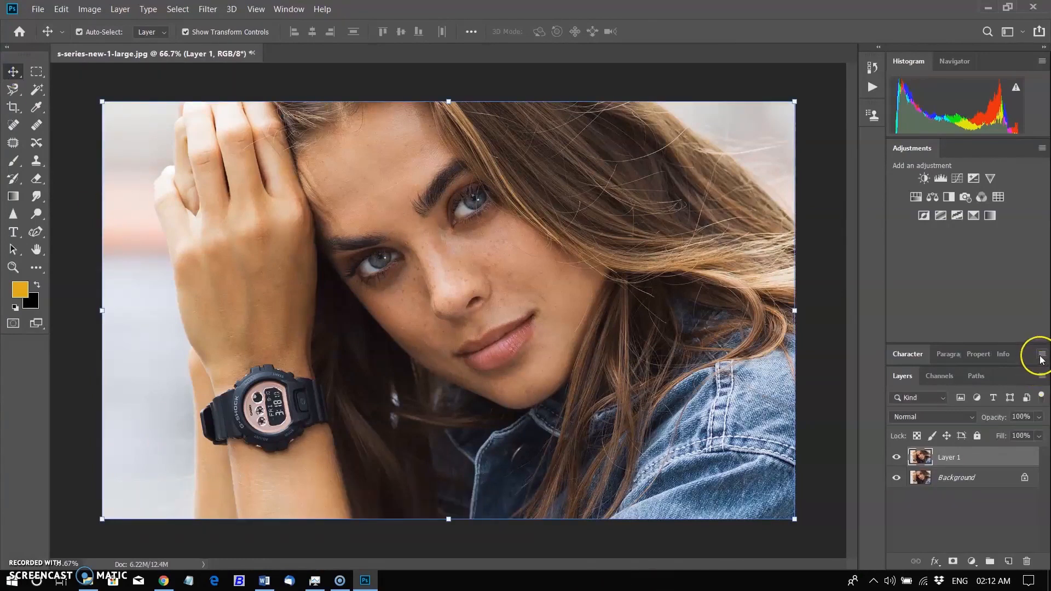
{"action": "left_click", "coordinate": [1042, 376]}
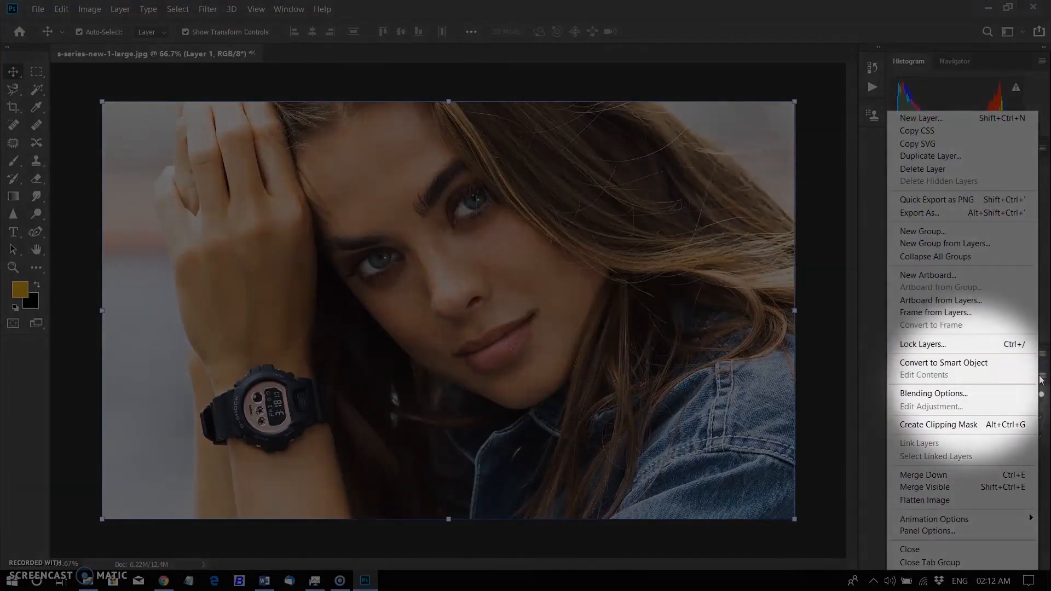
{"action": "left_click", "coordinate": [928, 363]}
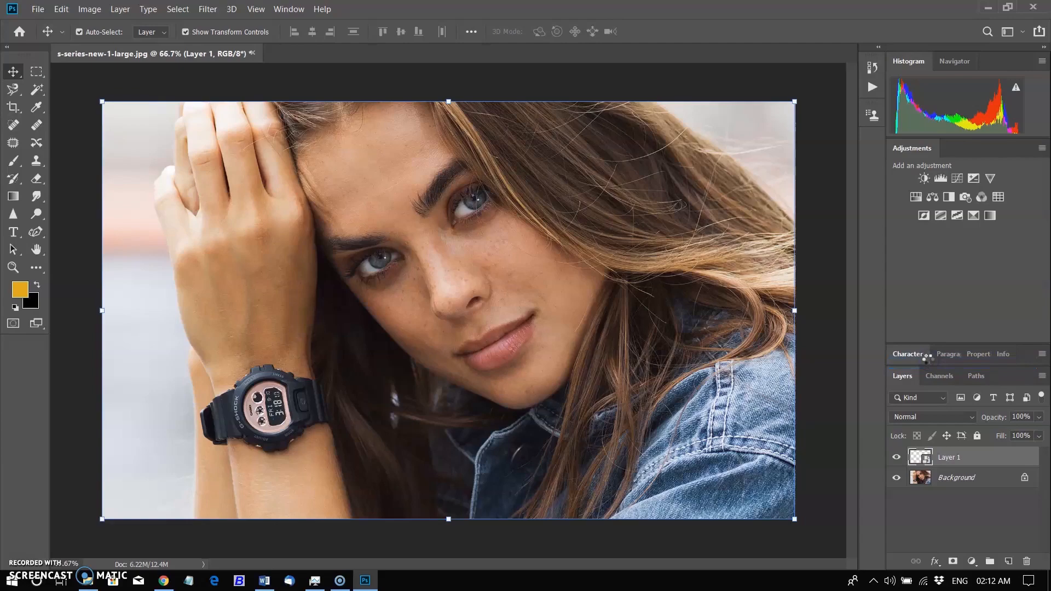
Apply the Camera Raw Filter to Layer 1 with Texture set to -74
{"action": "left_click", "coordinate": [209, 10]}
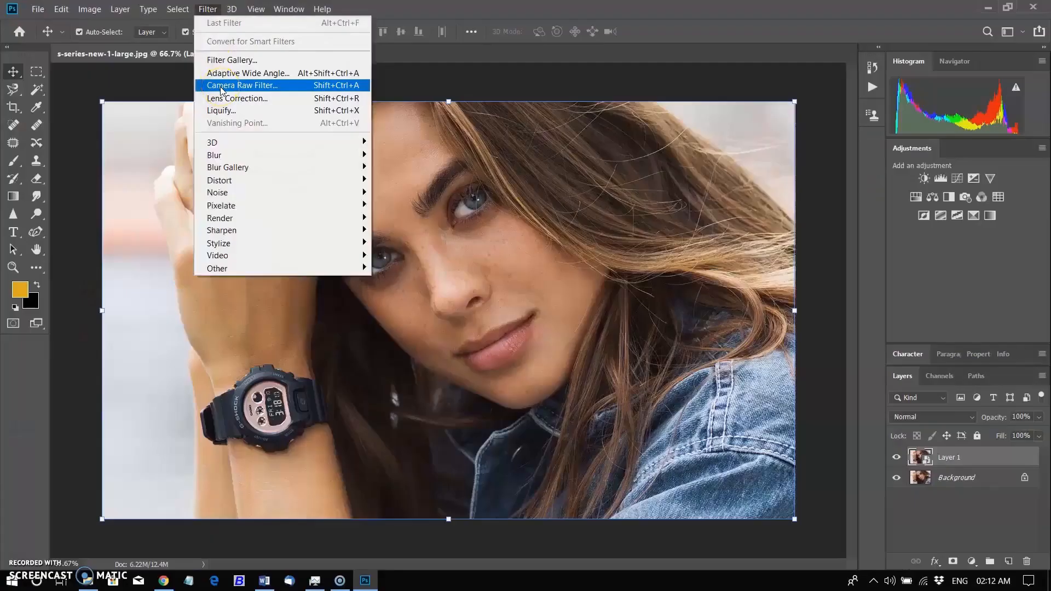
{"action": "left_click", "coordinate": [220, 85]}
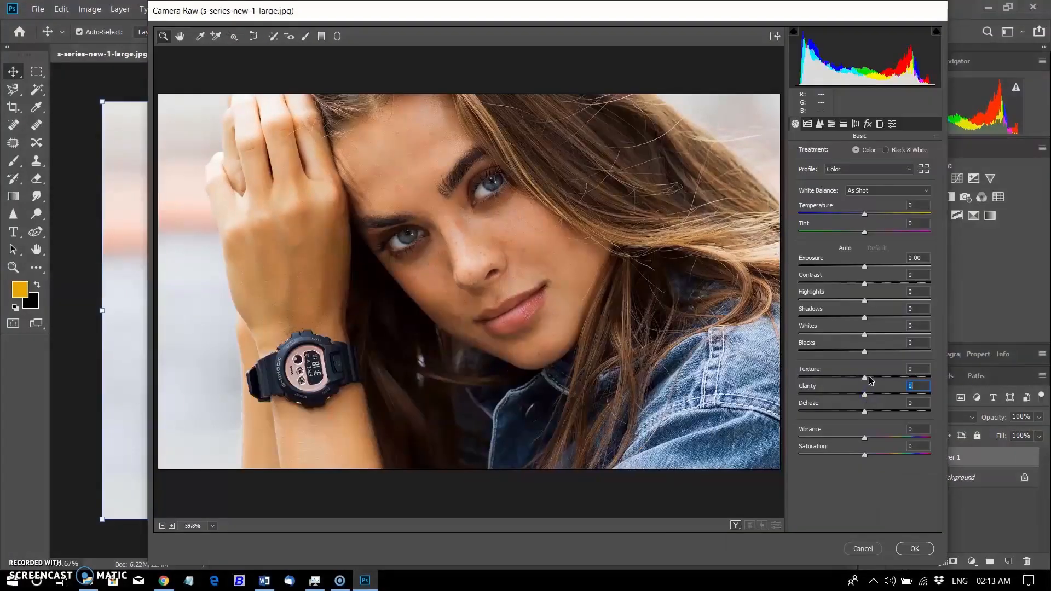
{"action": "left_click_drag", "start_coordinate": [864, 378], "coordinate": [814, 381]}
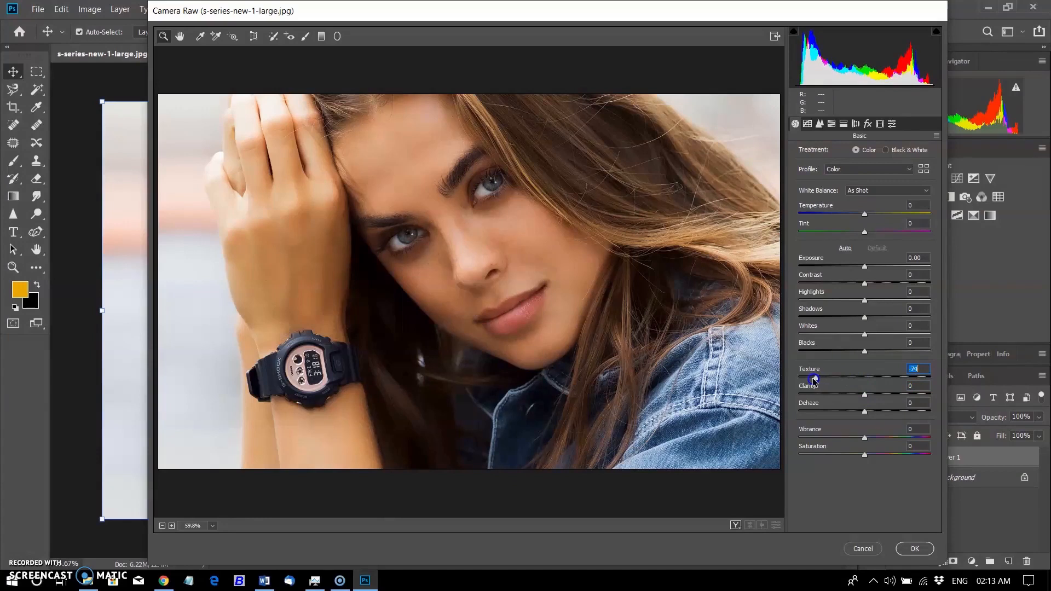
{"action": "left_click", "coordinate": [914, 549]}
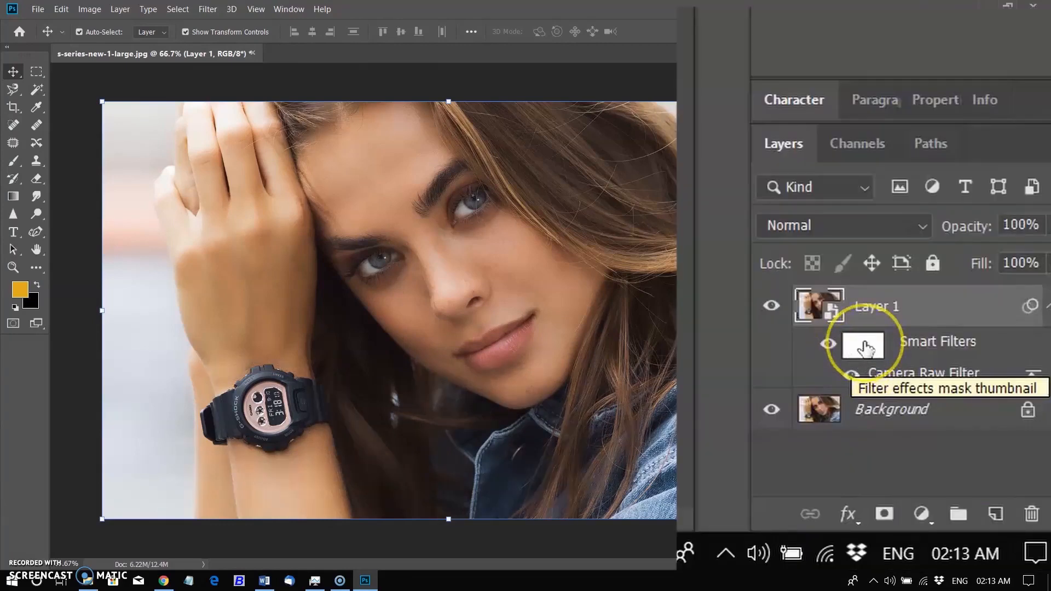
Select the Smart Filters mask of Layer 1, reset the colours to default and make black the foreground colour
{"action": "key", "text": "d"}
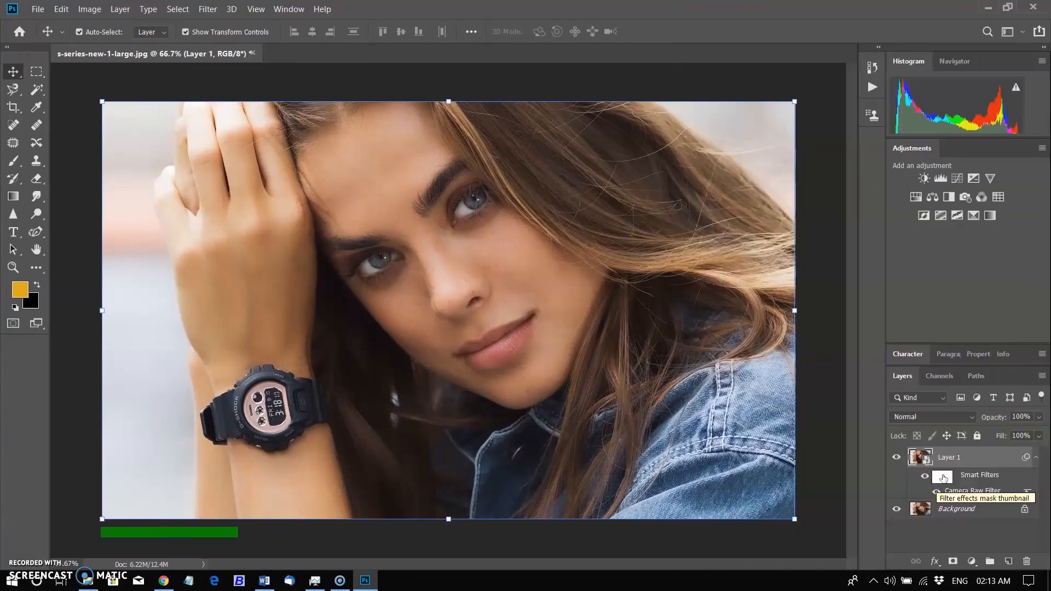
{"action": "left_click", "coordinate": [943, 476]}
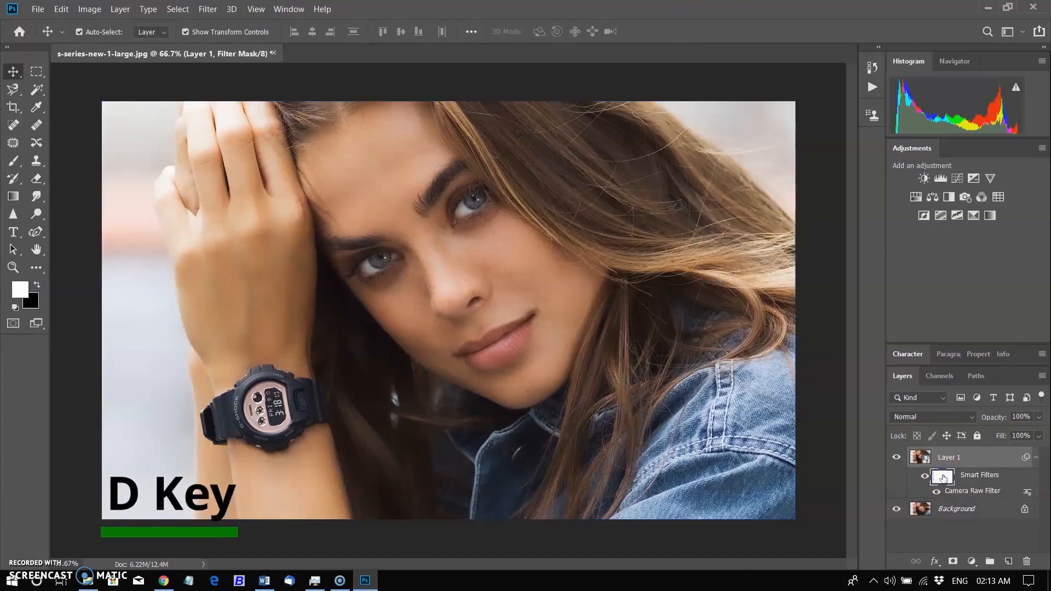
{"action": "key", "text": "d"}
{"action": "key", "text": "x"}
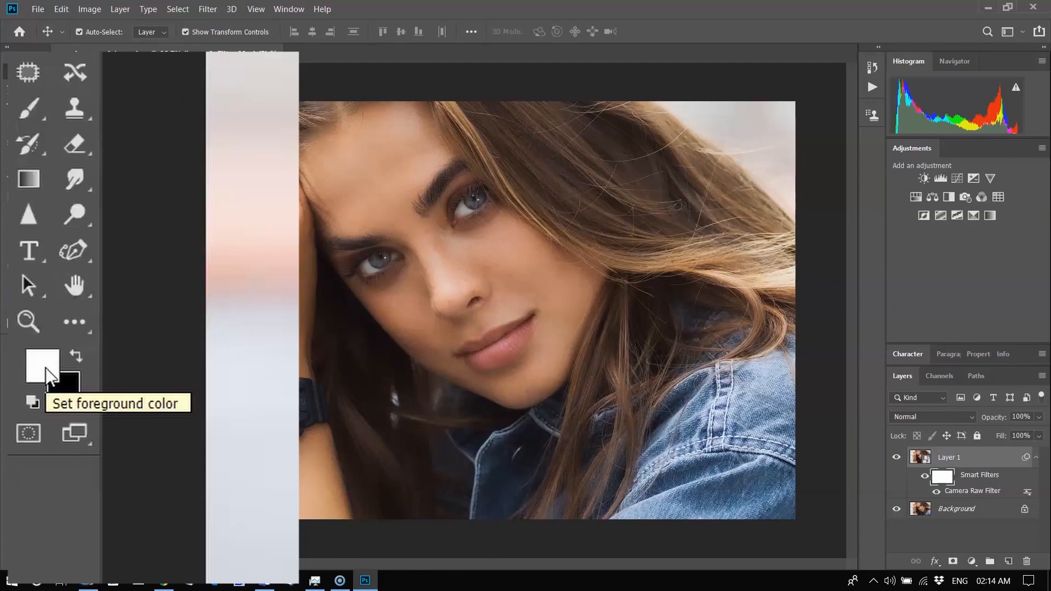
{"action": "key", "text": "x"}
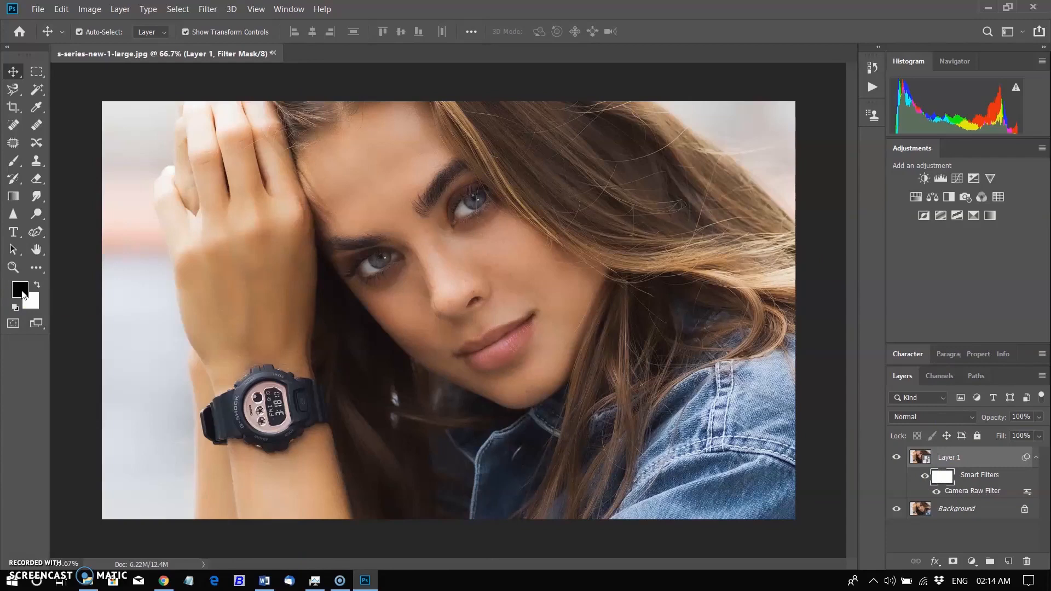
Paint black on the filter mask over the eyes and eyebrows with a small brush of about 35 px
{"action": "left_click", "coordinate": [15, 163]}
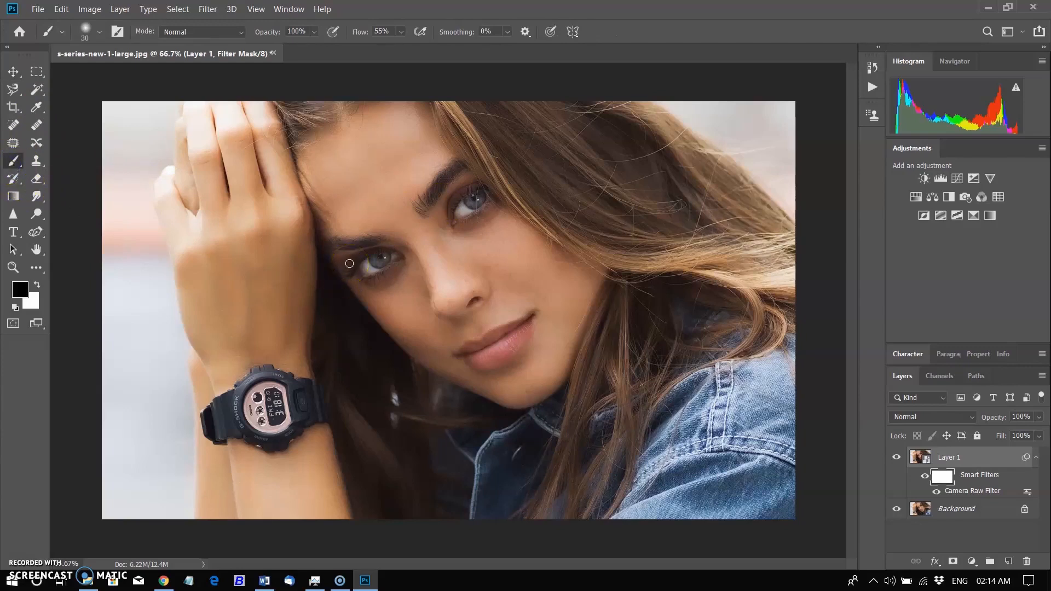
{"action": "left_click_drag", "start_coordinate": [351, 270], "coordinate": [392, 257]}
{"action": "scroll", "coordinate": [391, 257], "scroll_direction": "up", "scroll_amount": 3}
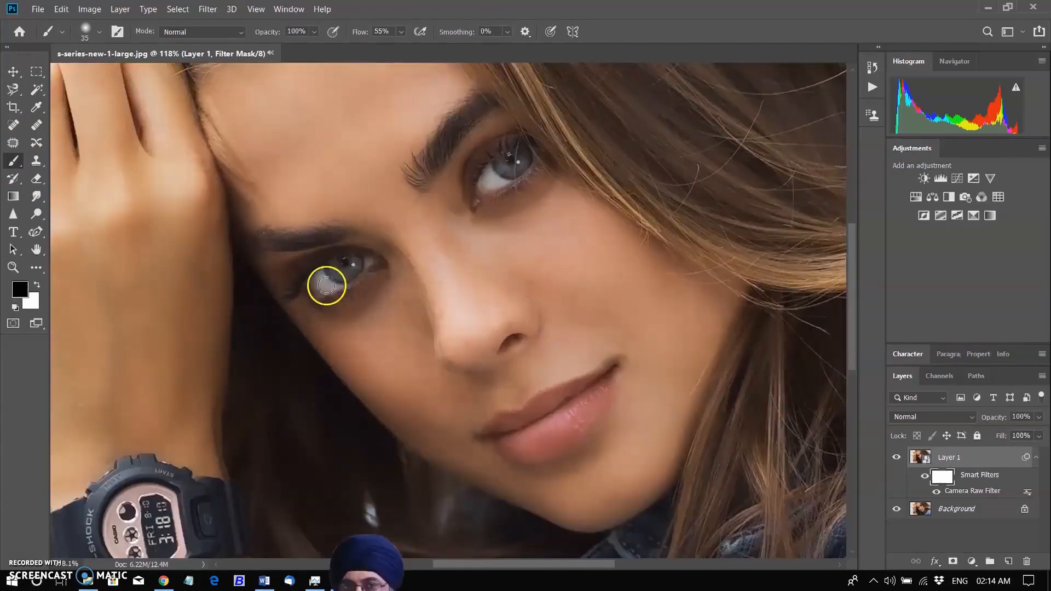
{"action": "scroll", "coordinate": [394, 248], "scroll_direction": "up", "scroll_amount": 2}
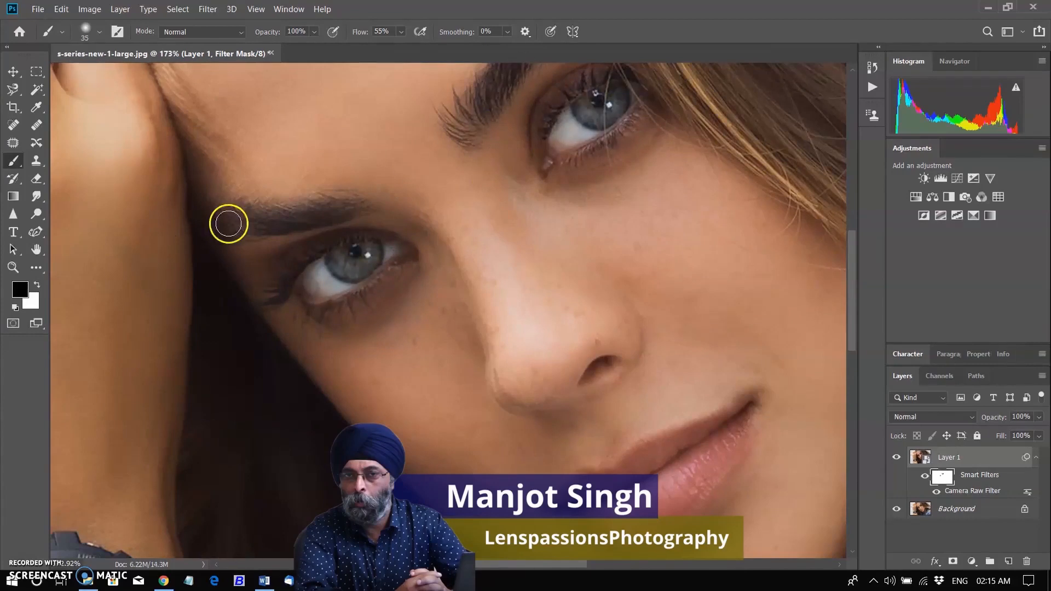
{"action": "scroll", "coordinate": [394, 247], "scroll_direction": "up", "scroll_amount": 2}
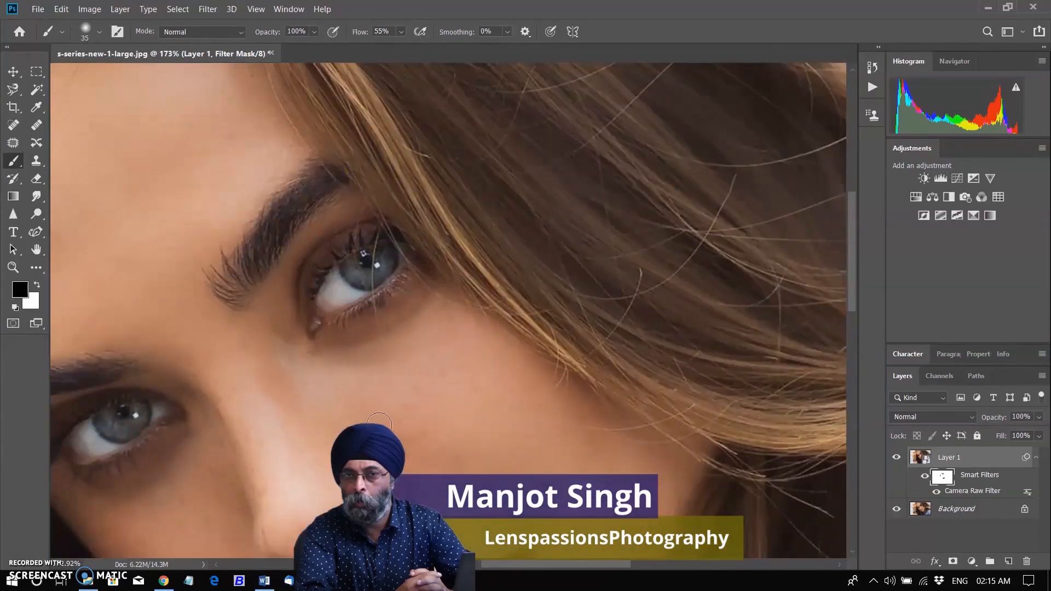
{"action": "scroll", "coordinate": [374, 272], "scroll_direction": "down", "scroll_amount": 2}
{"action": "left_click_drag", "start_coordinate": [374, 272], "coordinate": [243, 296]}
{"action": "key", "text": "]"}
{"action": "scroll", "coordinate": [644, 333], "scroll_direction": "up", "scroll_amount": 1}
{"action": "scroll", "coordinate": [645, 332], "scroll_direction": "down", "scroll_amount": 1}
{"action": "left_click", "coordinate": [14, 267]}
{"action": "key", "text": "ctrl+0"}
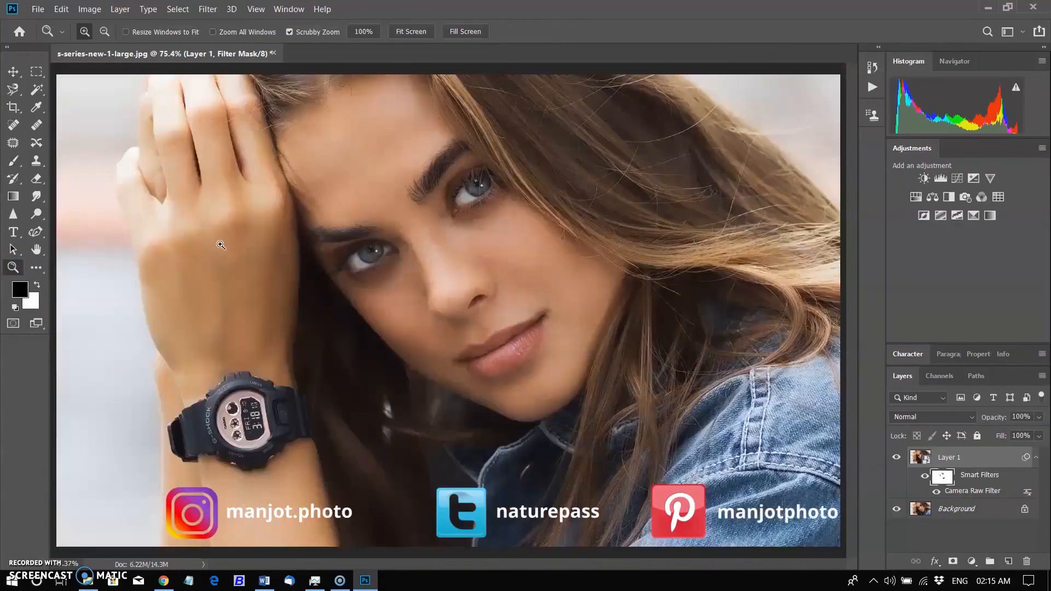
Enlarge the brush to 125 px and paint black on the filter mask over the hair up to the hairline
{"action": "key", "text": "b"}
{"action": "key", "text": "]"}
{"action": "key", "text": "]"}
{"action": "key", "text": "]"}
{"action": "key", "text": "]"}
{"action": "key", "text": "]"}
{"action": "key", "text": "]"}
{"action": "key", "text": "]"}
{"action": "key", "text": "]"}
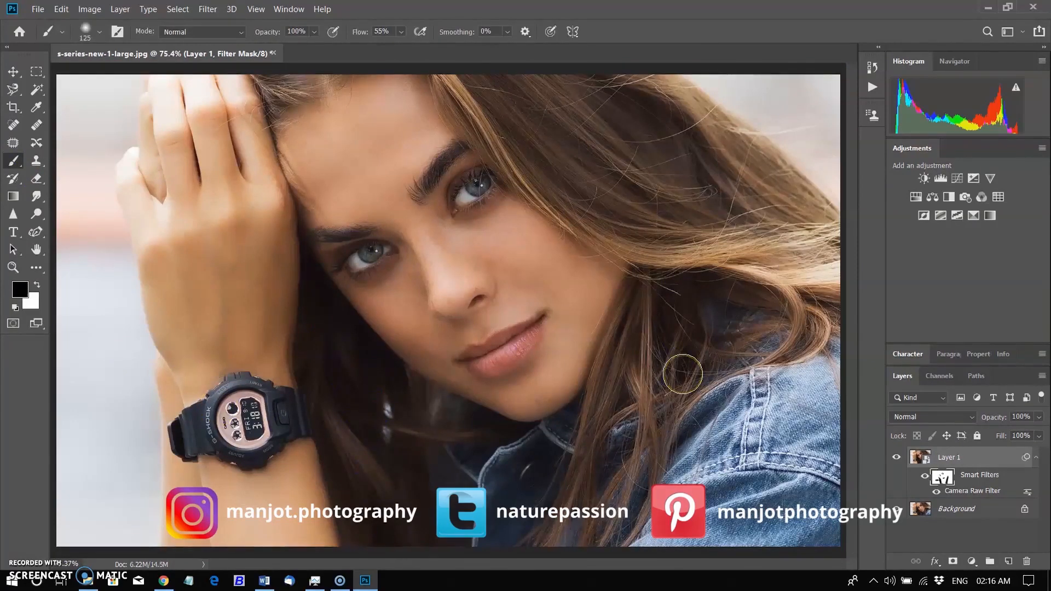
{"action": "scroll", "coordinate": [683, 371], "scroll_direction": "up", "scroll_amount": 2}
{"action": "left_click_drag", "start_coordinate": [660, 109], "coordinate": [754, 303]}
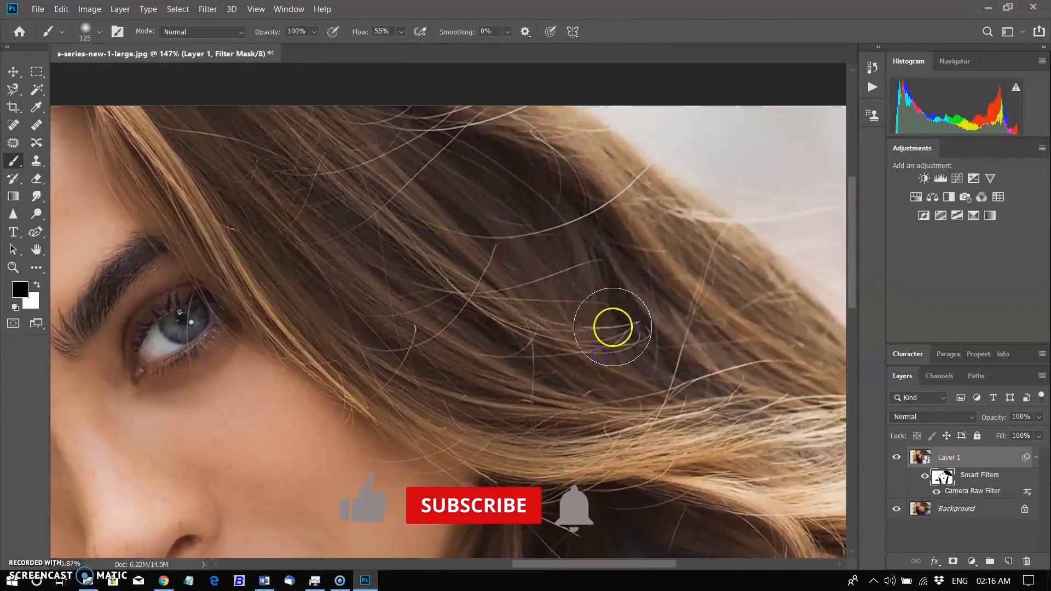
{"action": "left_click_drag", "start_coordinate": [591, 364], "coordinate": [820, 451]}
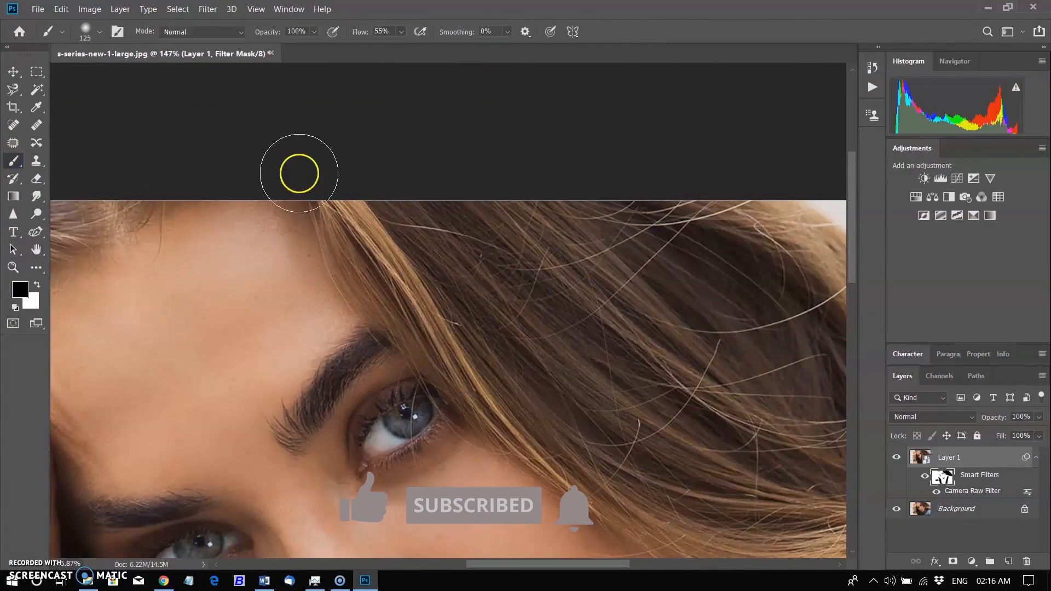
{"action": "scroll", "coordinate": [124, 174], "scroll_direction": "up", "scroll_amount": 3}
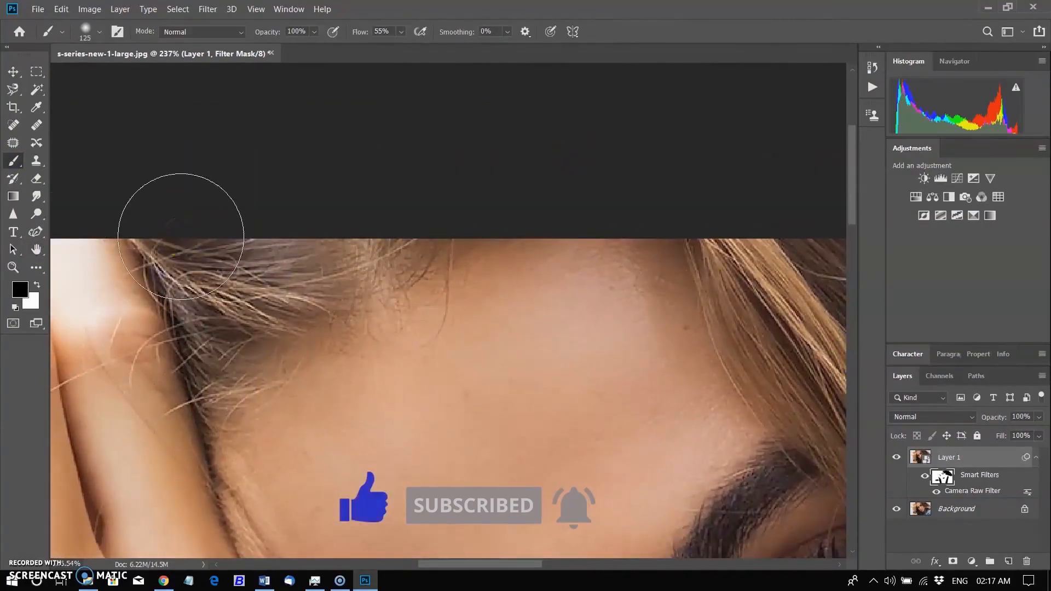
{"action": "key", "text": "z"}
{"action": "key", "text": "ctrl+0"}
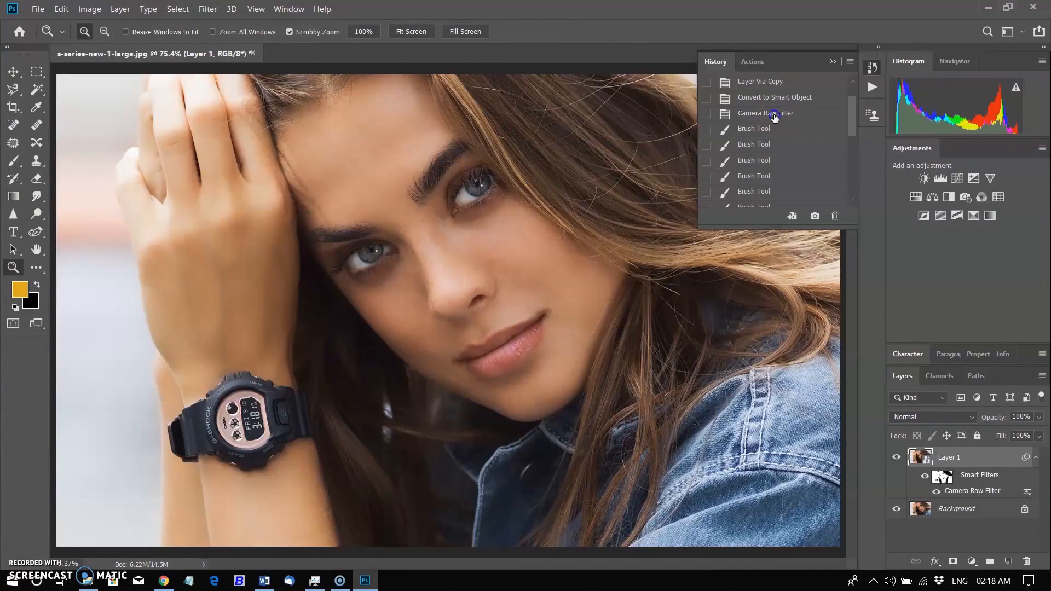
Compare the Camera Raw Filter history state with the last Brush Tool state, examining the eyes, skin and lips up close
{"action": "left_click", "coordinate": [774, 114]}
{"action": "scroll", "coordinate": [272, 347], "scroll_direction": "up", "scroll_amount": 4}
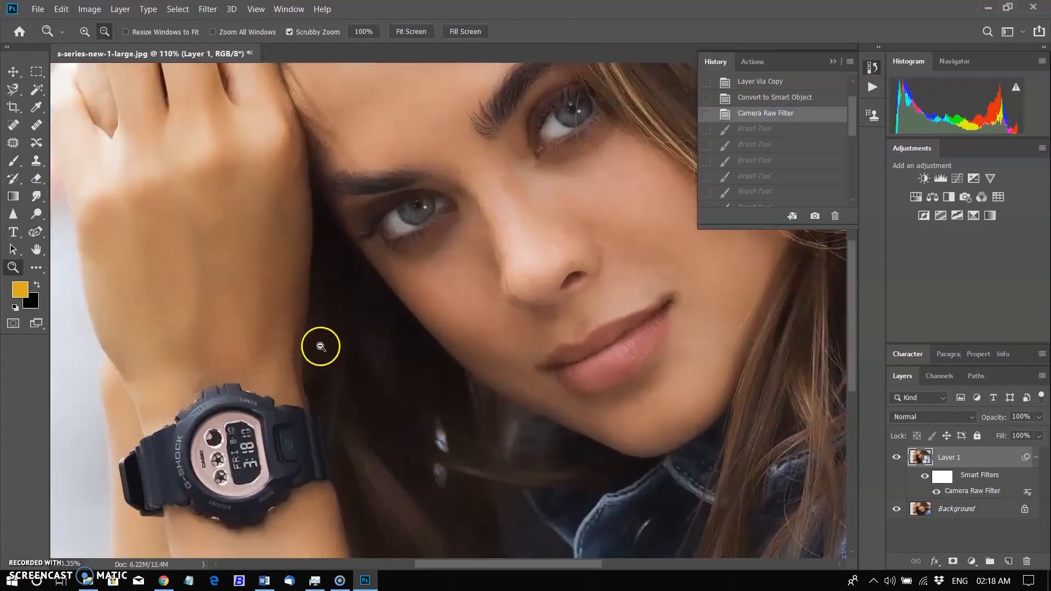
{"action": "scroll", "coordinate": [411, 345], "scroll_direction": "up", "scroll_amount": 3}
{"action": "left_click_drag", "start_coordinate": [583, 180], "coordinate": [502, 337]}
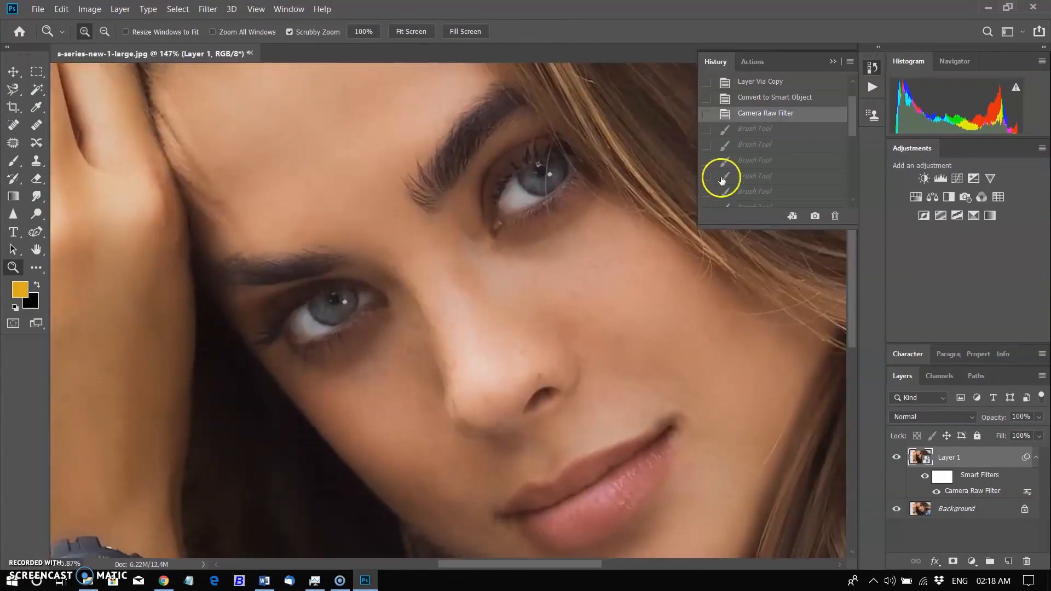
{"action": "scroll", "coordinate": [850, 117], "scroll_direction": "down", "scroll_amount": 3}
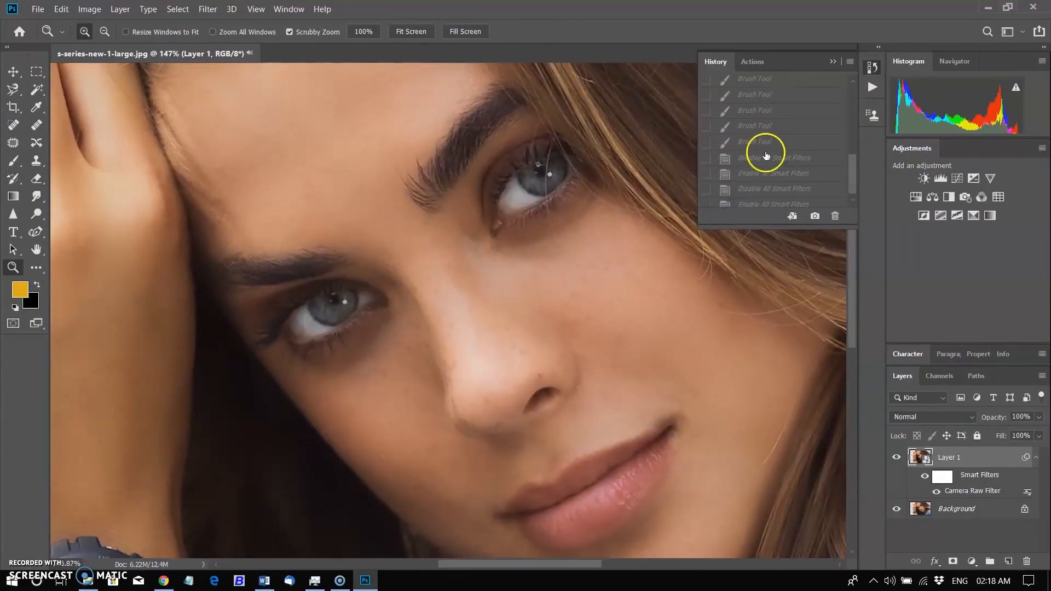
{"action": "left_click", "coordinate": [758, 144]}
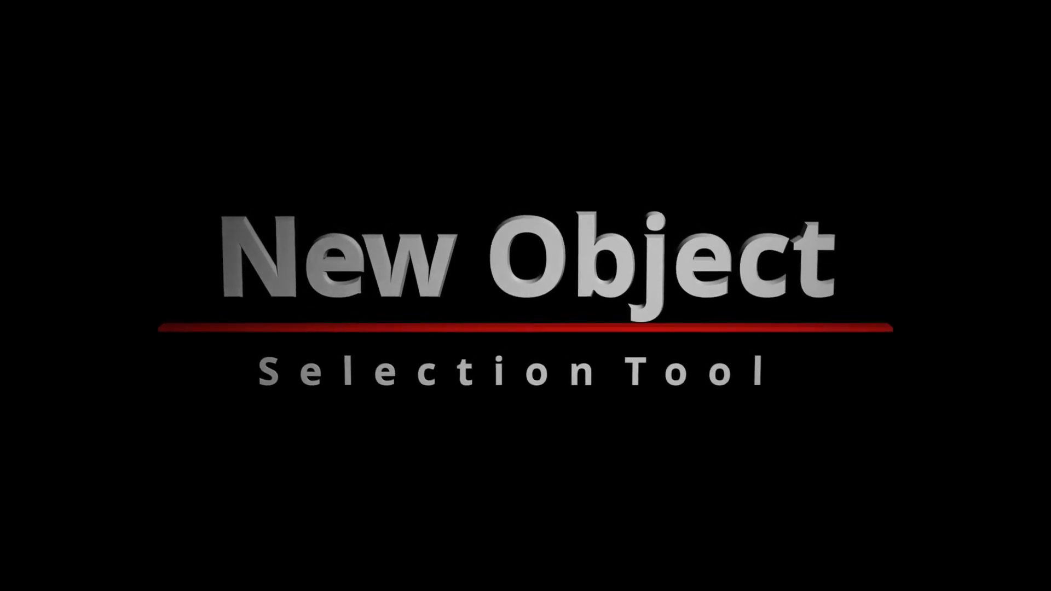
Choose the Object Selection Tool, set its mode to Rectangle and draw a box around the robin to select it
{"action": "left_click", "coordinate": [37, 86]}
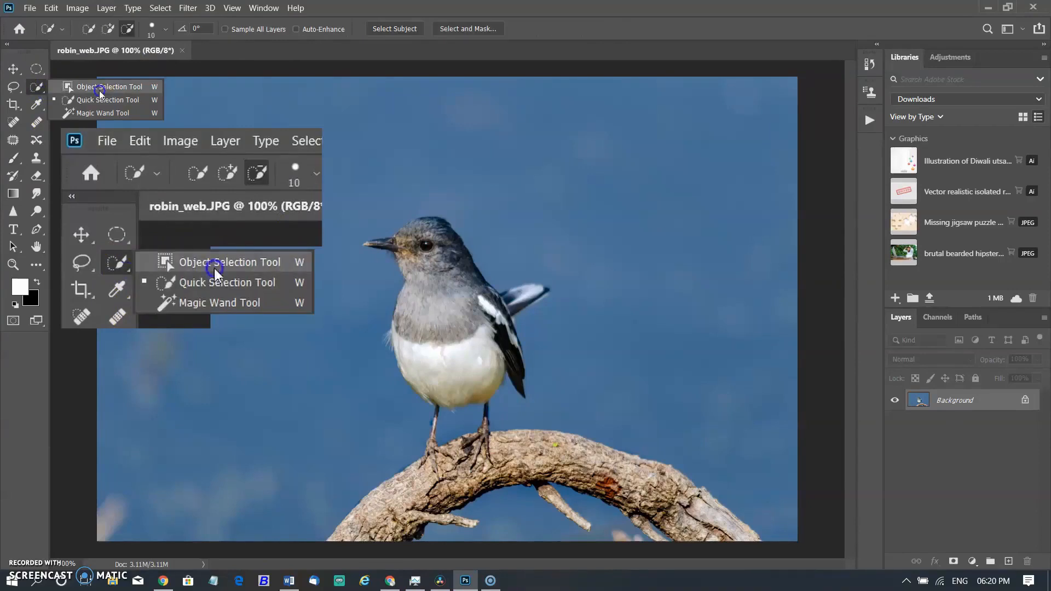
{"action": "left_click", "coordinate": [101, 89]}
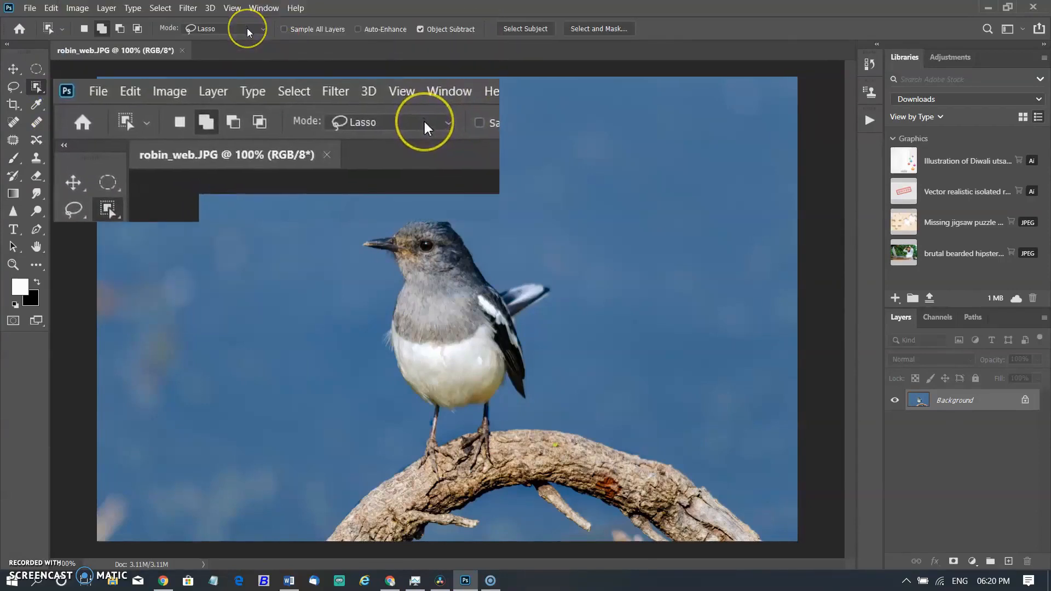
{"action": "left_click", "coordinate": [249, 29]}
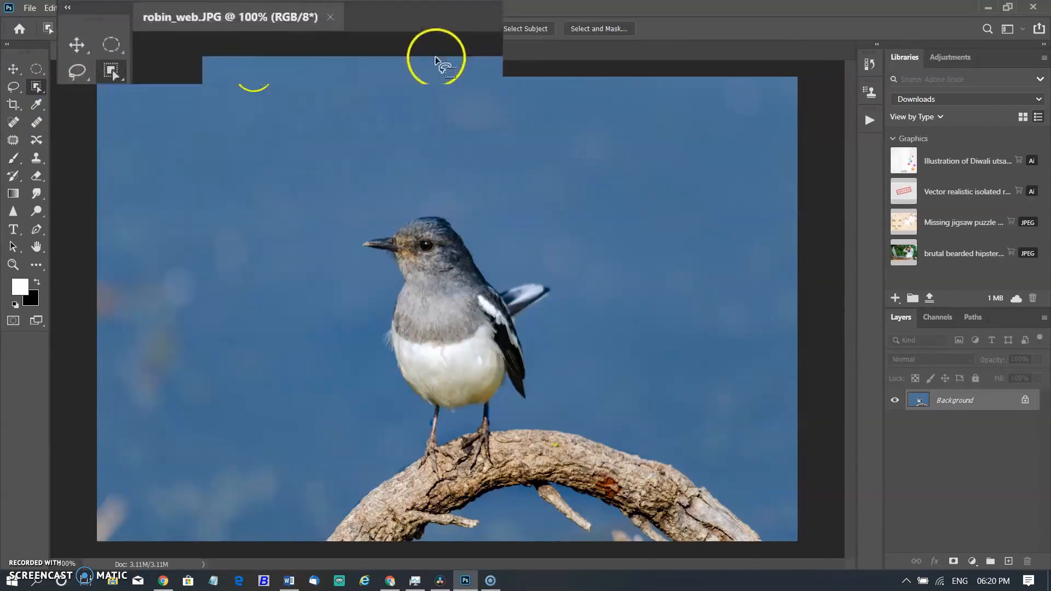
{"action": "left_click", "coordinate": [259, 34]}
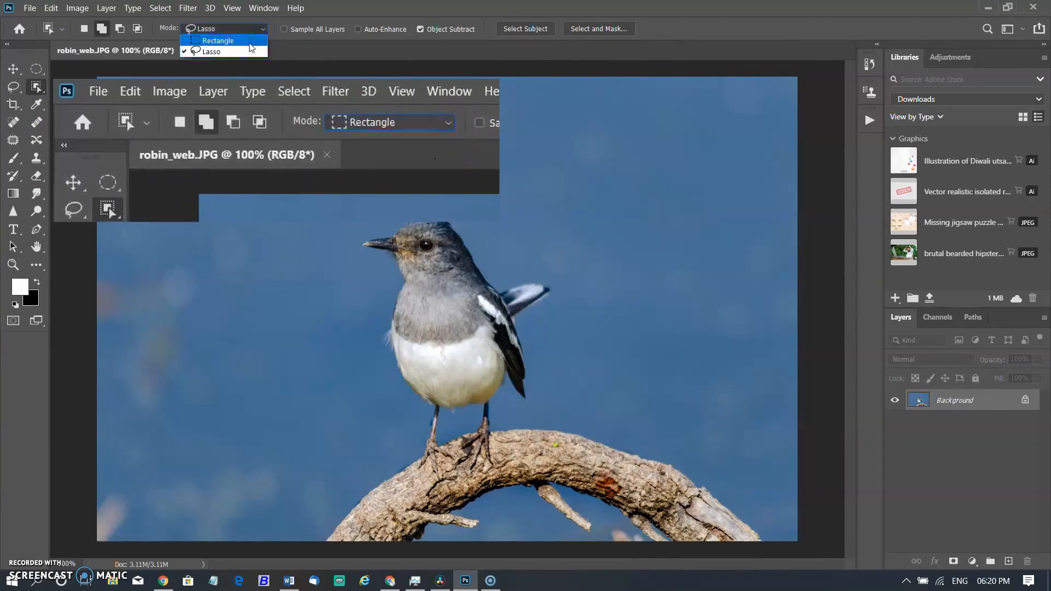
{"action": "left_click", "coordinate": [249, 41]}
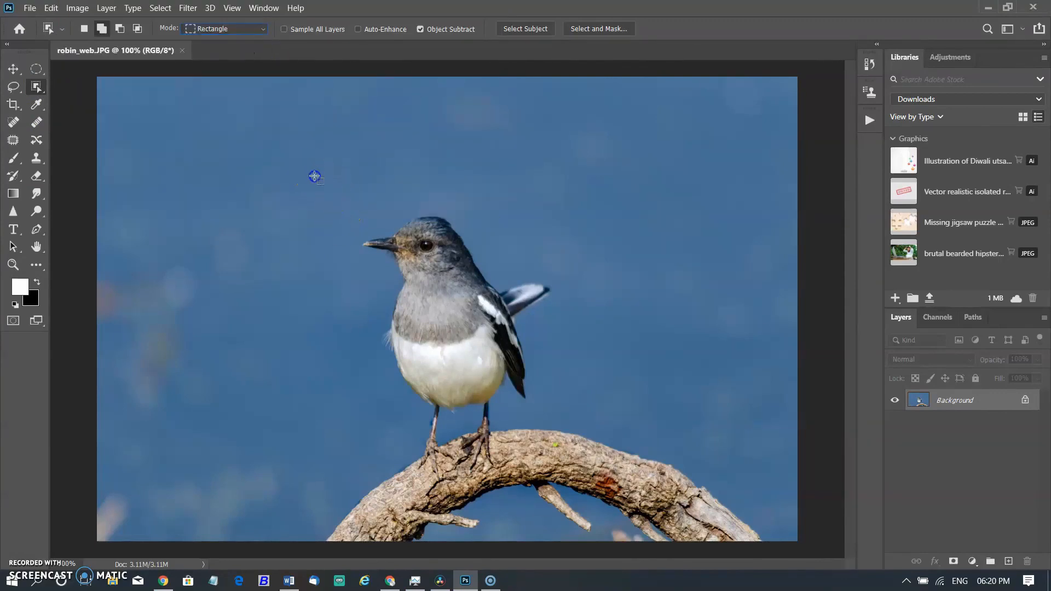
{"action": "left_click_drag", "start_coordinate": [311, 169], "coordinate": [604, 447]}
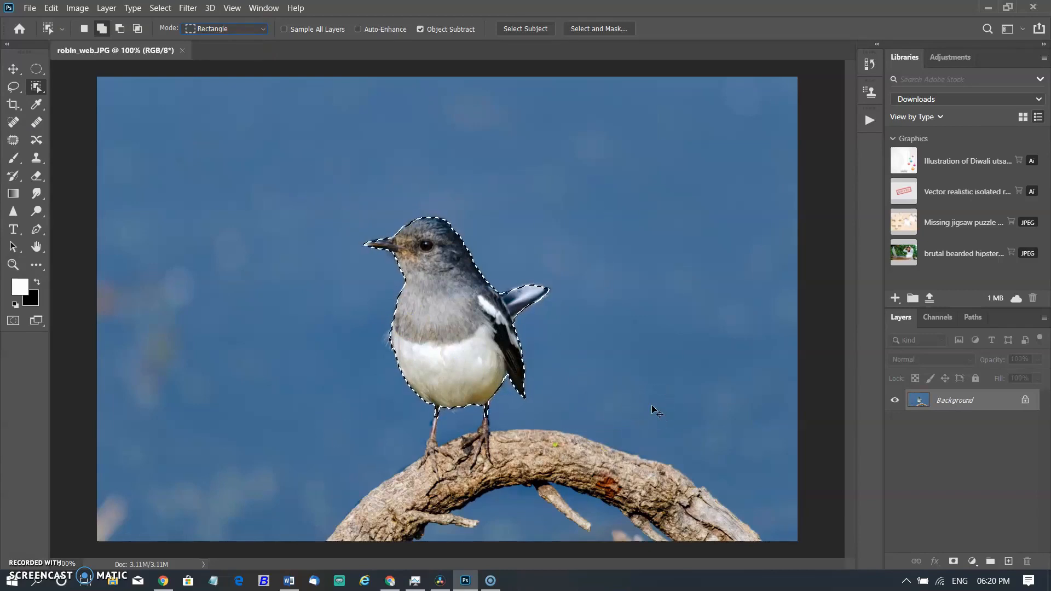
Switch the Object Selection Tool to Lasso mode and draw around the robin, including its legs, to select it
{"action": "left_click", "coordinate": [226, 28]}
{"action": "left_click", "coordinate": [237, 40]}
{"action": "left_click", "coordinate": [326, 192]}
{"action": "mouse_move", "coordinate": [333, 176]}
{"action": "left_mouse_down"}
{"action": "mouse_move", "coordinate": [539, 481]}
{"action": "mouse_move", "coordinate": [572, 457]}
{"action": "mouse_move", "coordinate": [515, 482]}
{"action": "left_mouse_up"}
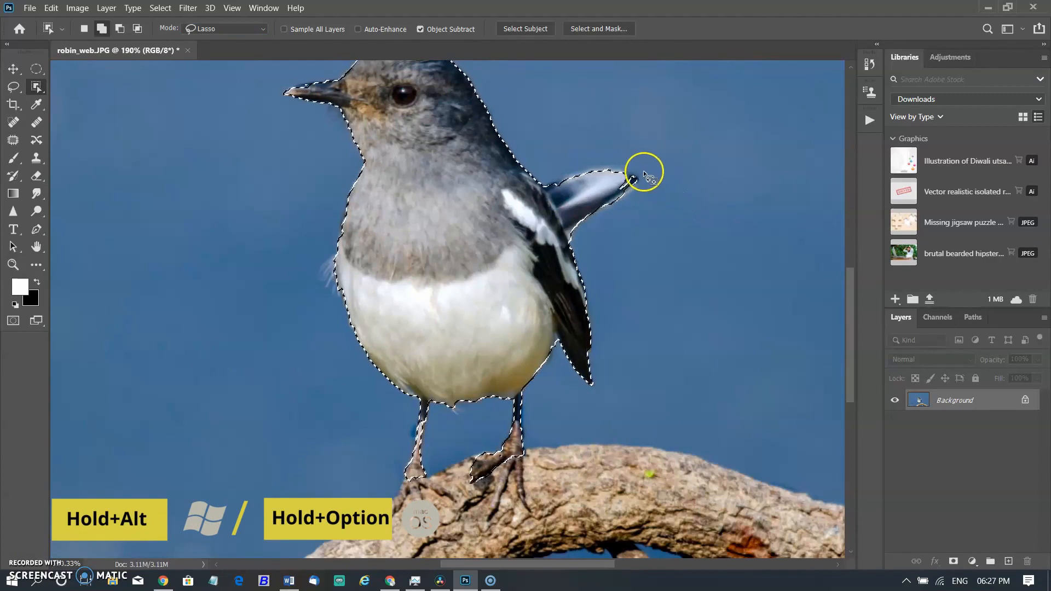
Subtract the background at the robin's tail tip from the selection and check the selection in Quick Mask
{"action": "mouse_move", "coordinate": [633, 171]}
{"action": "left_mouse_down"}
{"action": "mouse_move", "coordinate": [612, 180]}
{"action": "mouse_move", "coordinate": [613, 191]}
{"action": "mouse_move", "coordinate": [633, 173]}
{"action": "left_mouse_up"}
{"action": "scroll", "coordinate": [359, 363], "scroll_direction": "up", "scroll_amount": 3}
{"action": "key", "text": "q"}
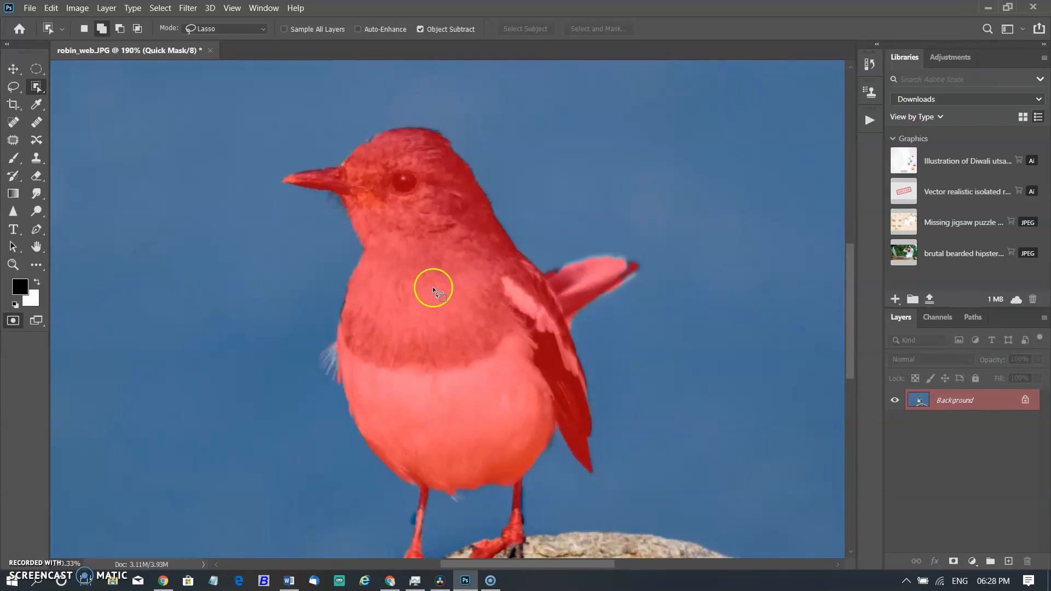
{"action": "key", "text": "q"}
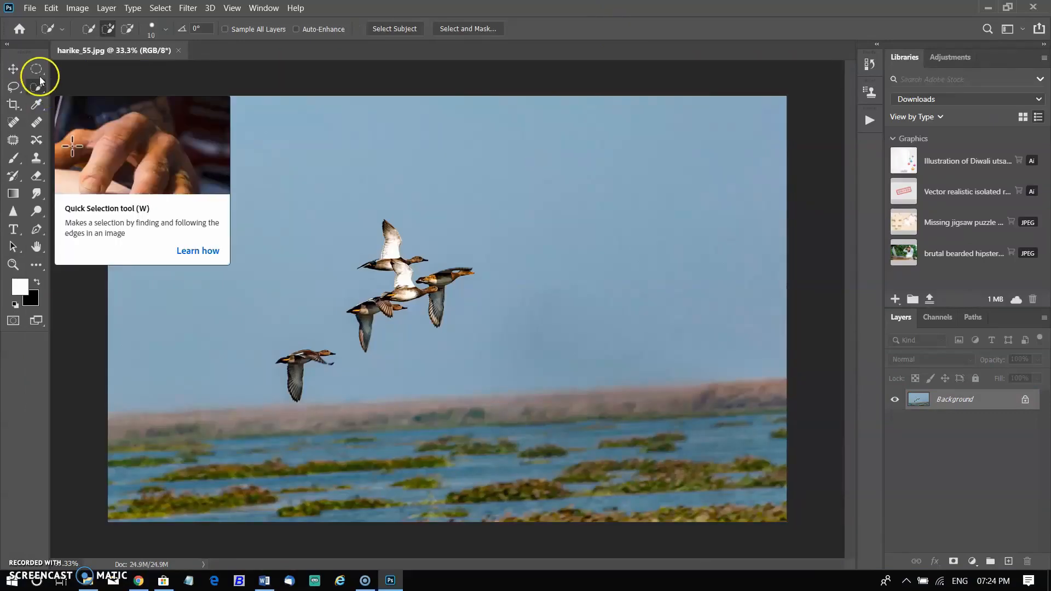
Customize the toolbar by moving the Object Selection Tool from the extra tools into the Quick Selection Tool group
{"action": "left_click", "coordinate": [37, 264]}
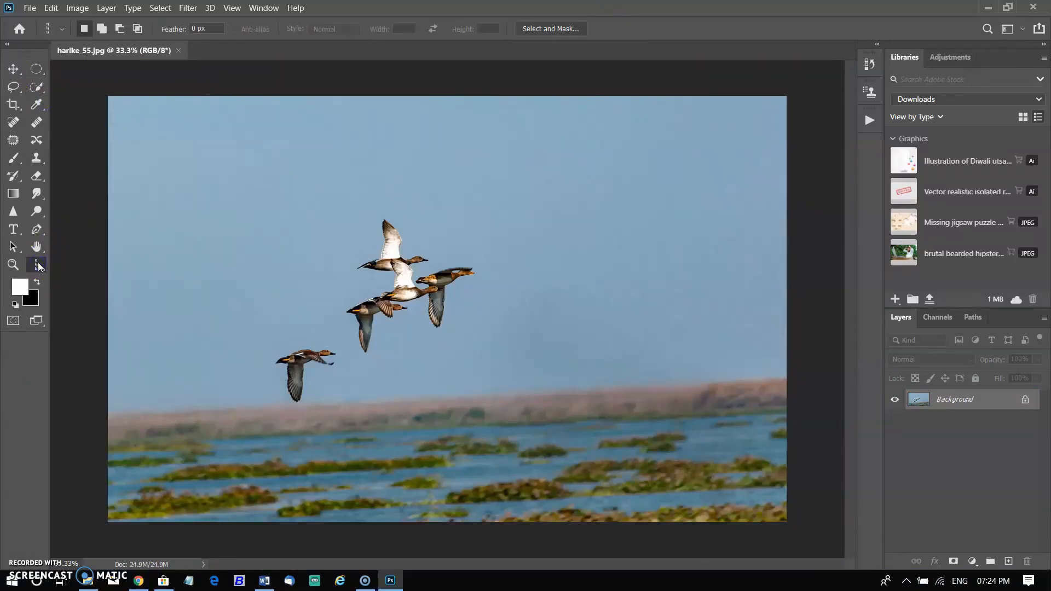
{"action": "left_click", "coordinate": [43, 271]}
{"action": "left_click", "coordinate": [97, 265]}
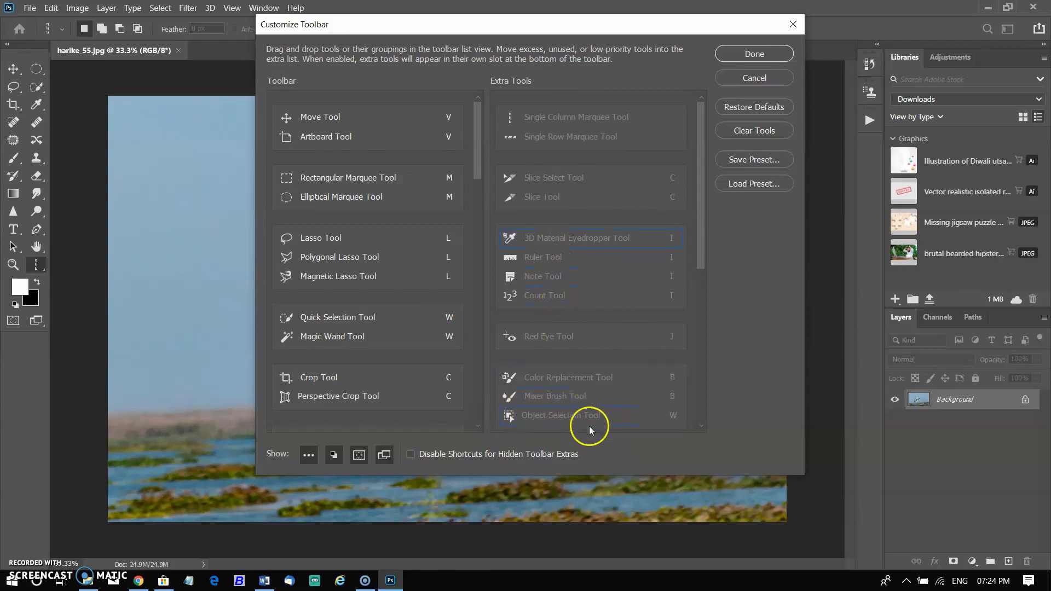
{"action": "mouse_move", "coordinate": [584, 421]}
{"action": "left_mouse_down"}
{"action": "mouse_move", "coordinate": [391, 348]}
{"action": "mouse_move", "coordinate": [346, 317]}
{"action": "left_mouse_up"}
{"action": "left_click", "coordinate": [754, 53]}
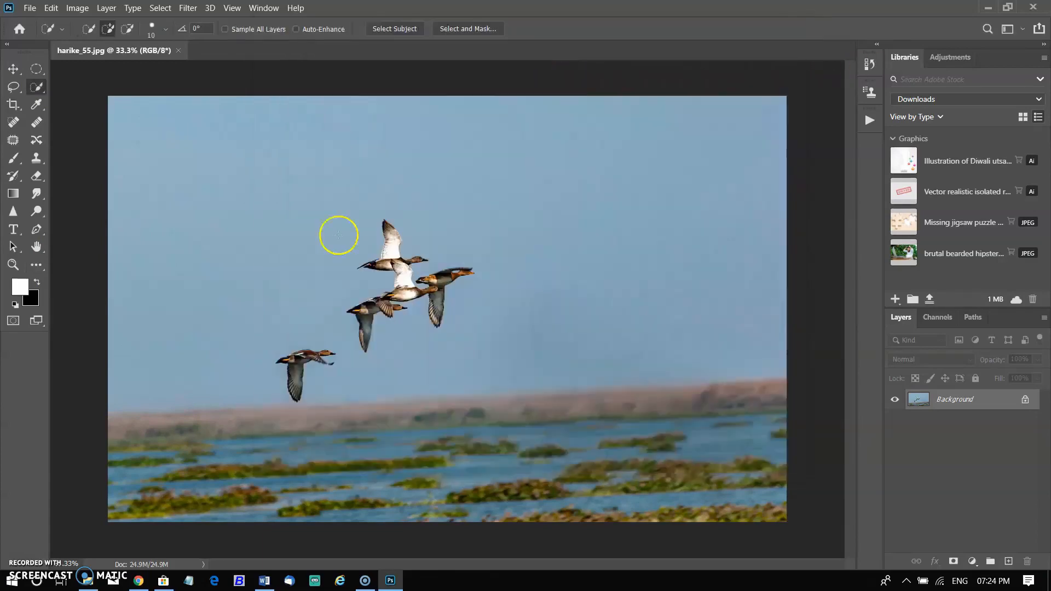
Run Select Subject on the flying ducks, and set the Object Selection Tool to Lasso mode to outline and refine the duck selection
{"action": "scroll", "coordinate": [420, 216], "scroll_direction": "up", "scroll_amount": 2}
{"action": "left_click", "coordinate": [398, 30]}
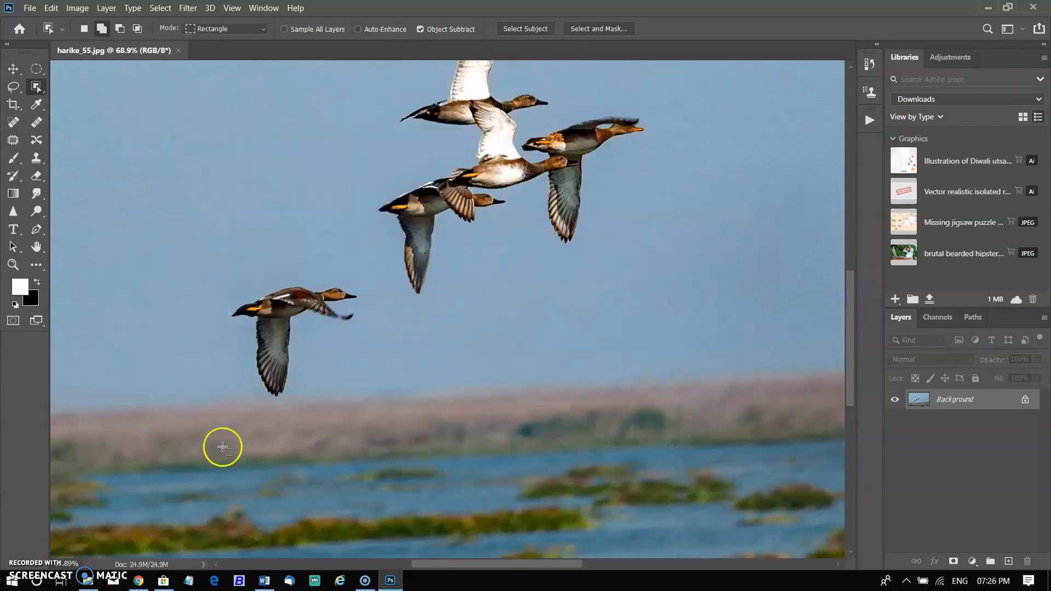
{"action": "left_click", "coordinate": [260, 31]}
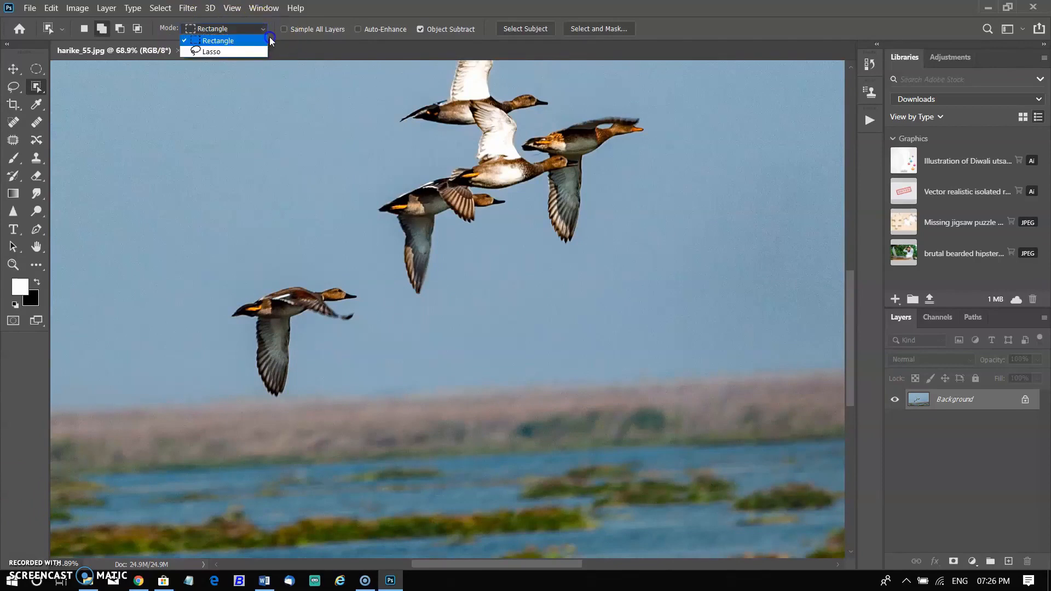
{"action": "left_click", "coordinate": [208, 53]}
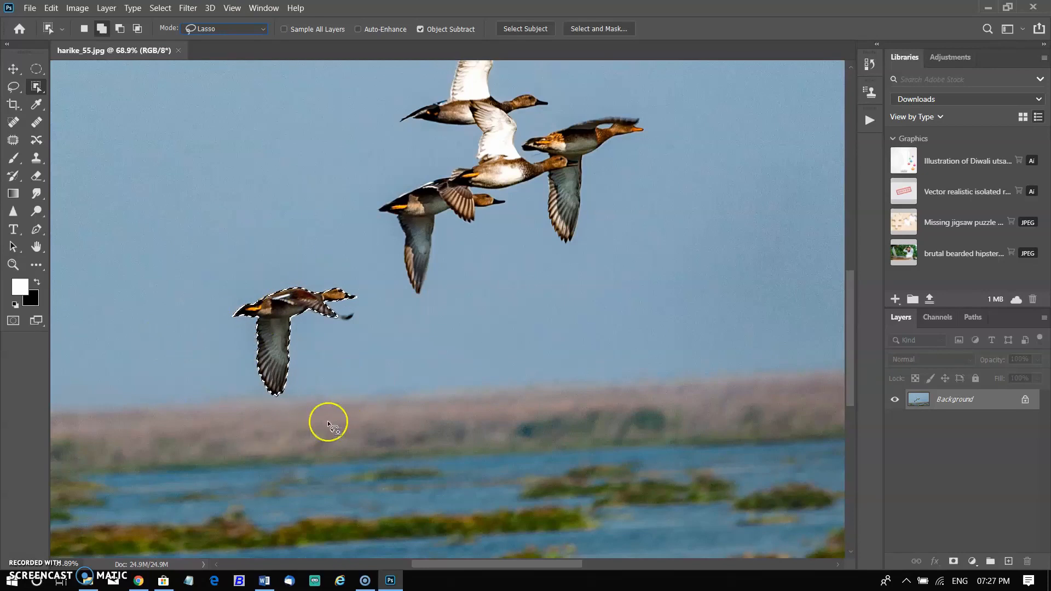
{"action": "key", "text": "alt"}
{"action": "left_click_drag", "start_coordinate": [407, 246], "coordinate": [396, 253]}
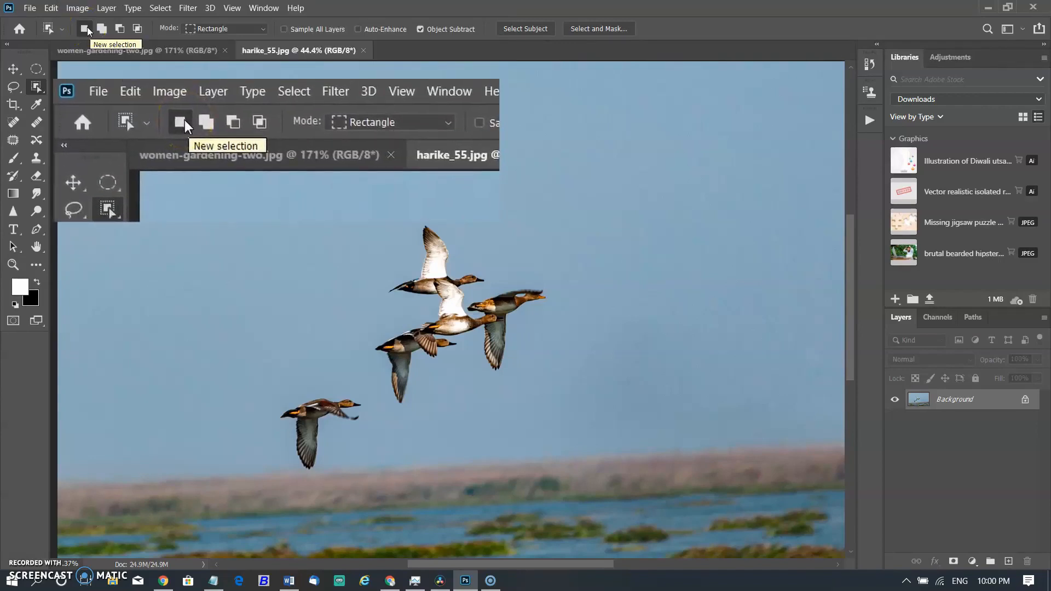
Draw a Rectangle-mode object selection around the lowest duck and refine it around the wing in subtract mode
{"action": "left_click", "coordinate": [255, 379]}
{"action": "left_click_drag", "start_coordinate": [265, 389], "coordinate": [371, 487]}
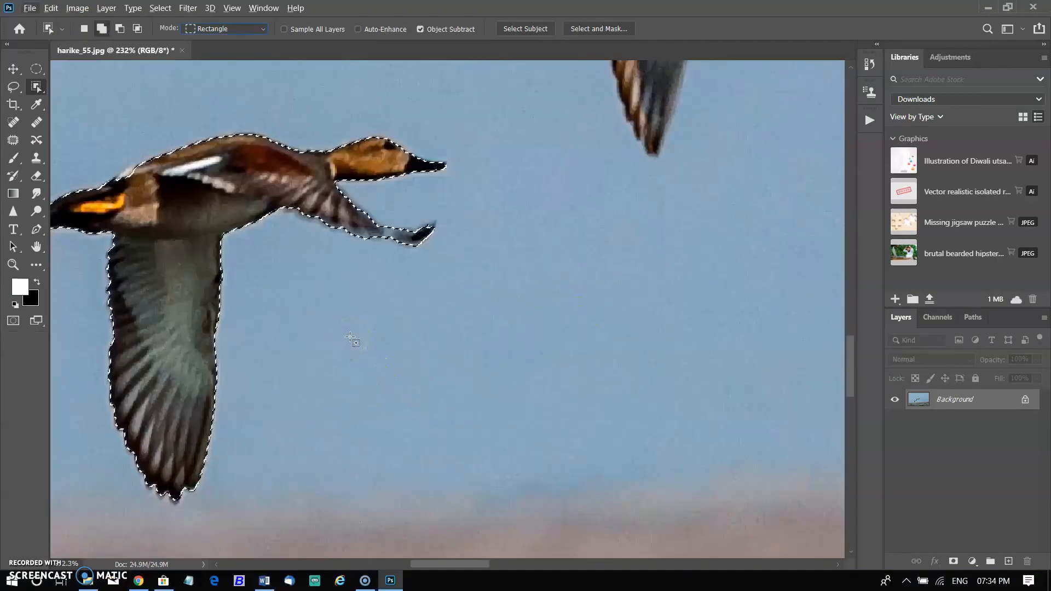
{"action": "key", "text": "alt"}
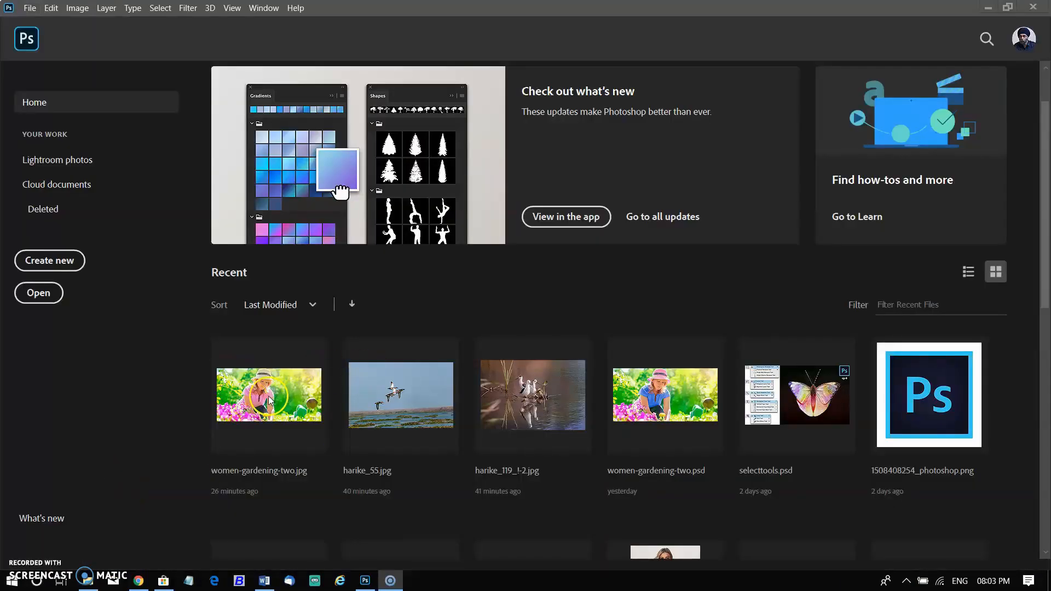
Open women-gardening-two.jpg, duplicate the Background layer and run Select Subject
{"action": "left_click", "coordinate": [266, 400]}
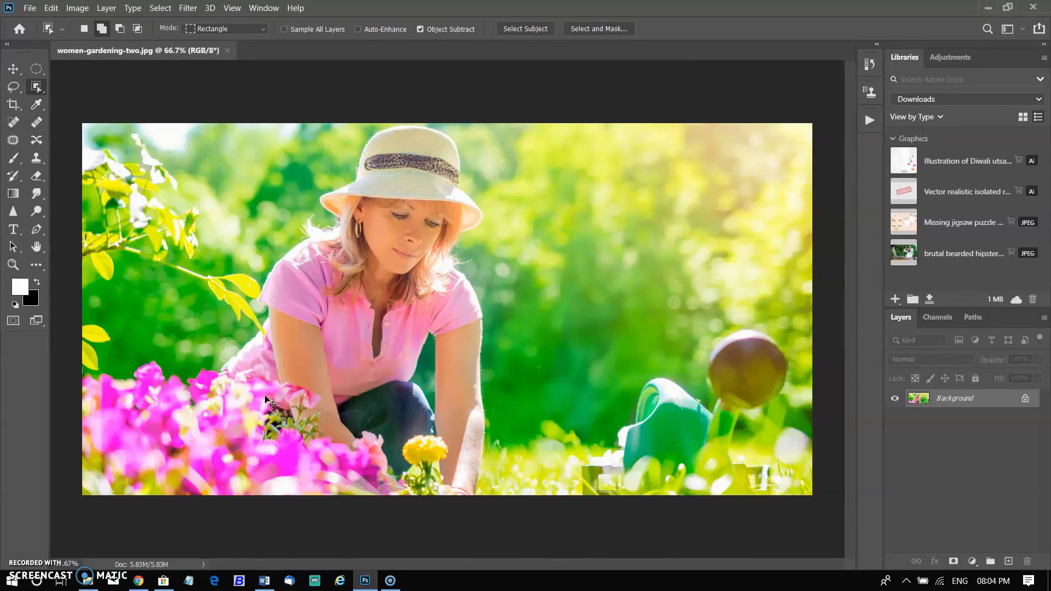
{"action": "key", "text": "ctrl+j"}
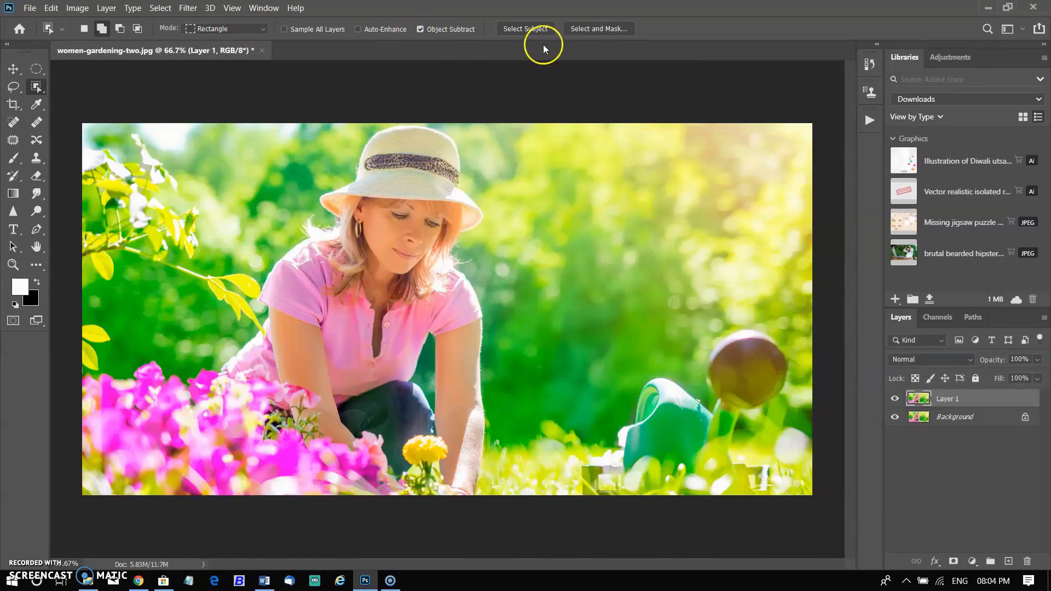
{"action": "left_click", "coordinate": [541, 29]}
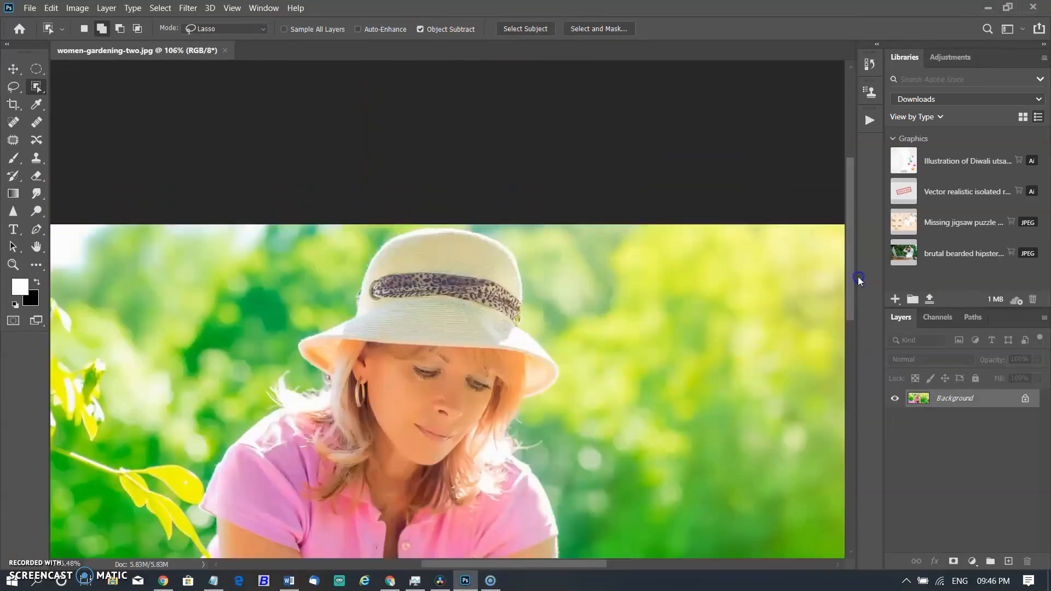
Try to select the woman's hat by drawing around it with the Object Selection Tool in Lasso mode
{"action": "scroll", "coordinate": [538, 337], "scroll_direction": "up", "scroll_amount": 5}
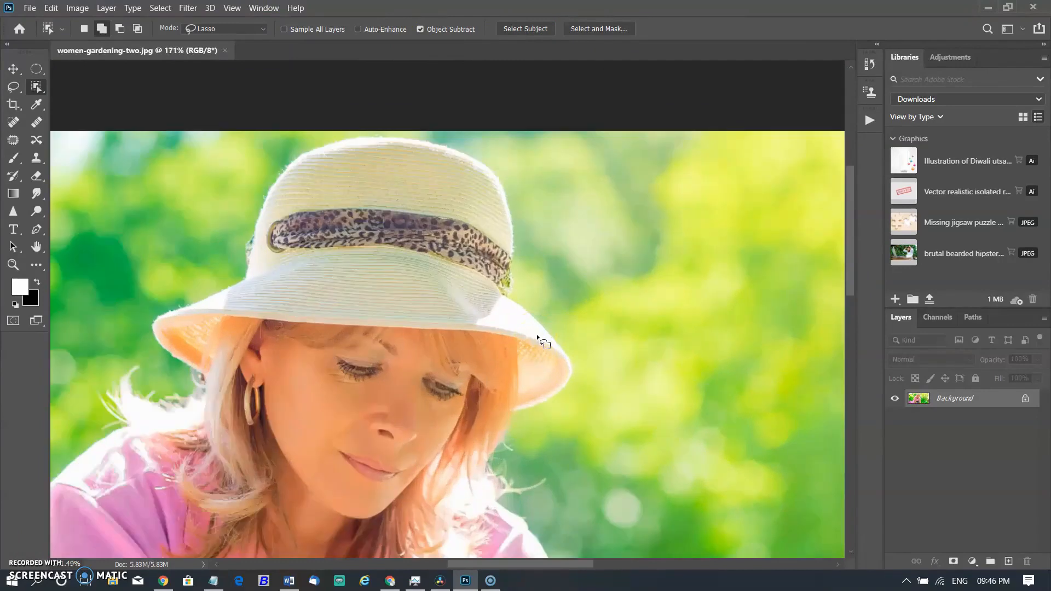
{"action": "left_click_drag", "start_coordinate": [36, 86], "coordinate": [80, 87]}
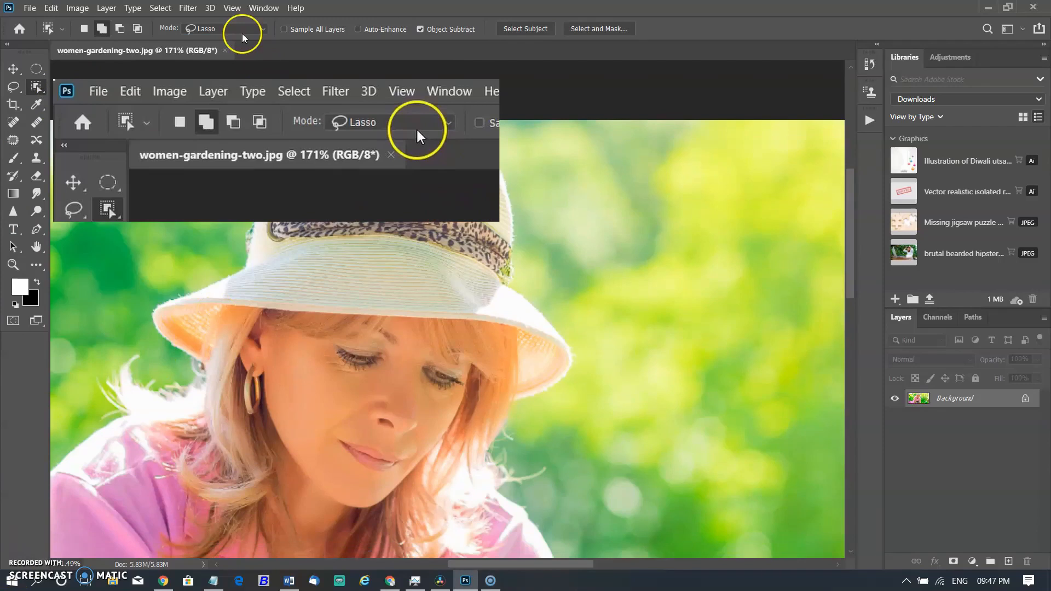
{"action": "left_click", "coordinate": [244, 32]}
{"action": "left_click", "coordinate": [208, 35]}
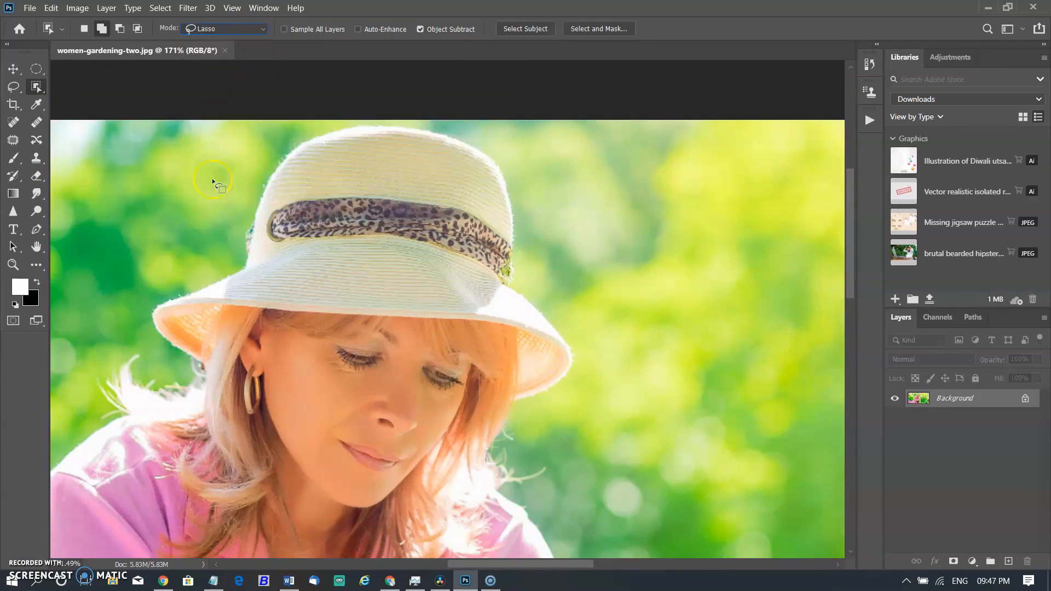
{"action": "left_click_drag", "start_coordinate": [224, 239], "coordinate": [405, 120]}
{"action": "mouse_move", "coordinate": [457, 392]}
{"action": "left_mouse_down"}
{"action": "mouse_move", "coordinate": [235, 362]}
{"action": "mouse_move", "coordinate": [144, 324]}
{"action": "mouse_move", "coordinate": [233, 223]}
{"action": "left_mouse_up"}
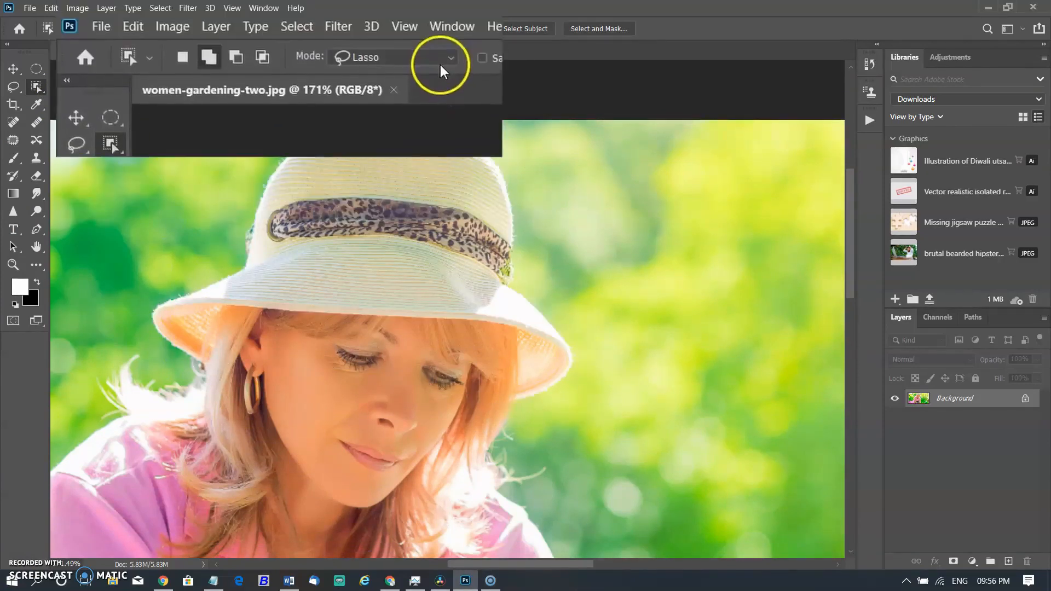
Set the Object Selection Tool to Rectangle mode and draw a box around the woman's hat to select it
{"action": "left_click", "coordinate": [253, 29]}
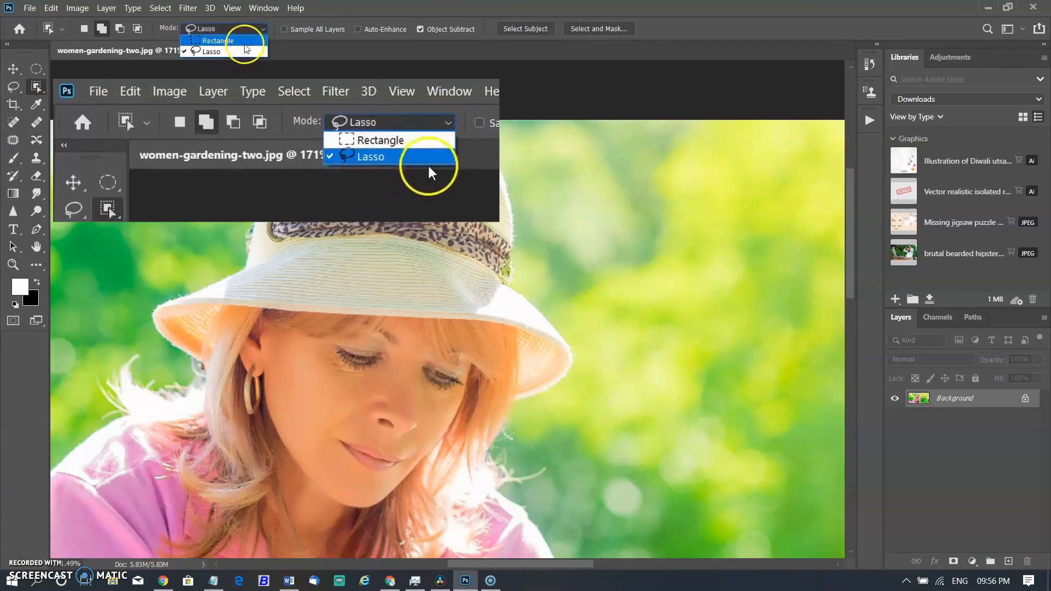
{"action": "left_click", "coordinate": [245, 41]}
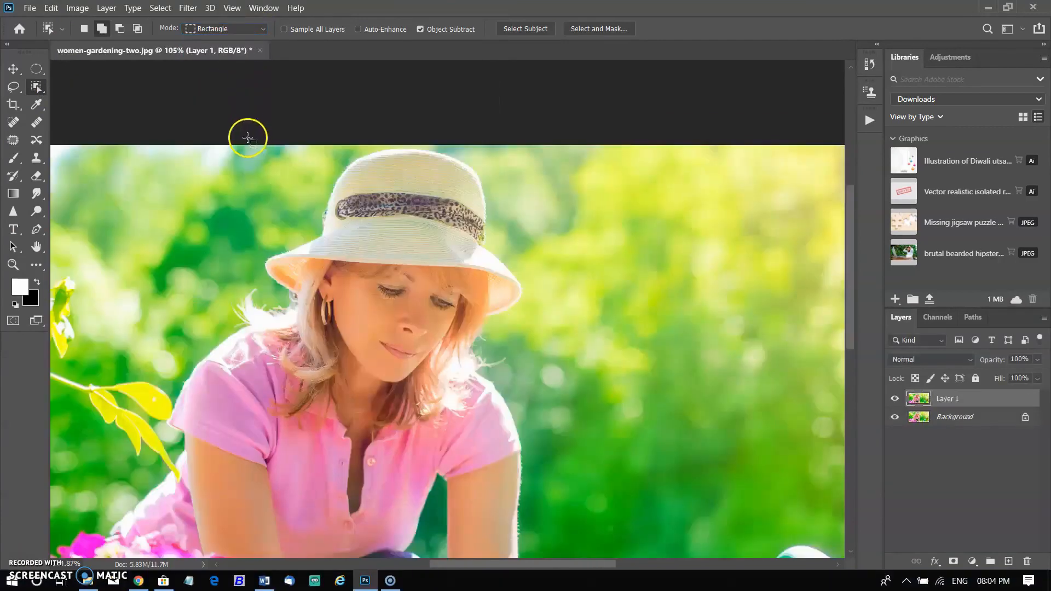
{"action": "left_click_drag", "start_coordinate": [248, 138], "coordinate": [567, 319]}
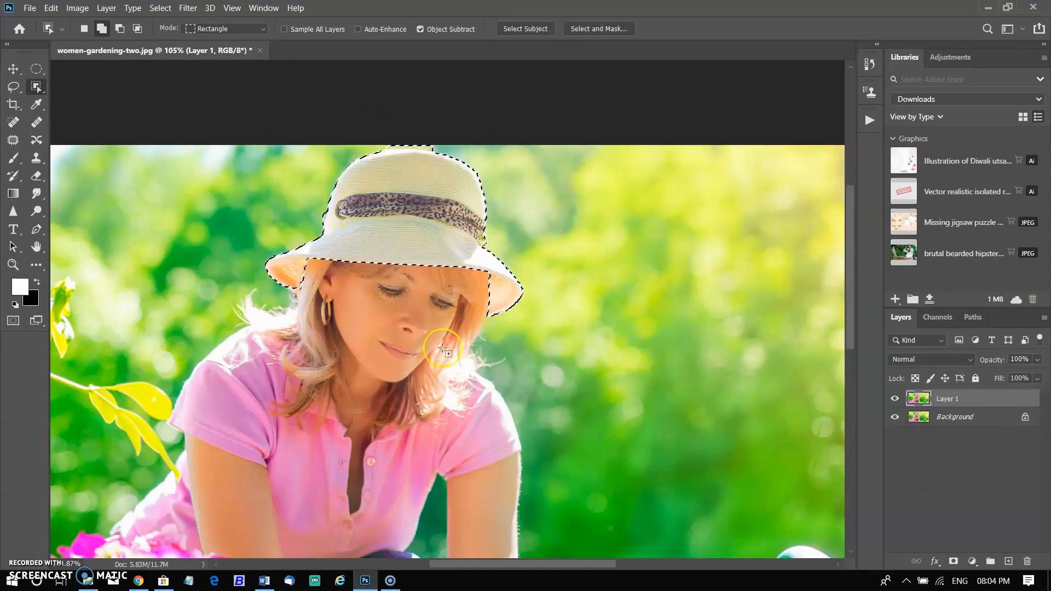
Open the hat selection in Select and Mask and use the Refine Edge Brush along the hat's outline
{"action": "scroll", "coordinate": [463, 241], "scroll_direction": "up", "scroll_amount": 3}
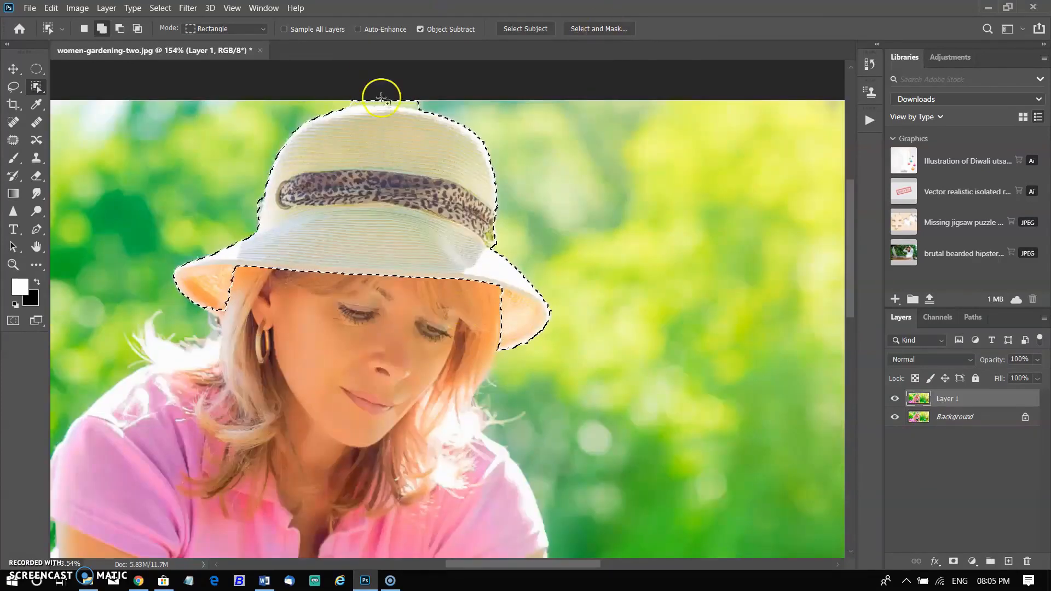
{"action": "left_click", "coordinate": [597, 24]}
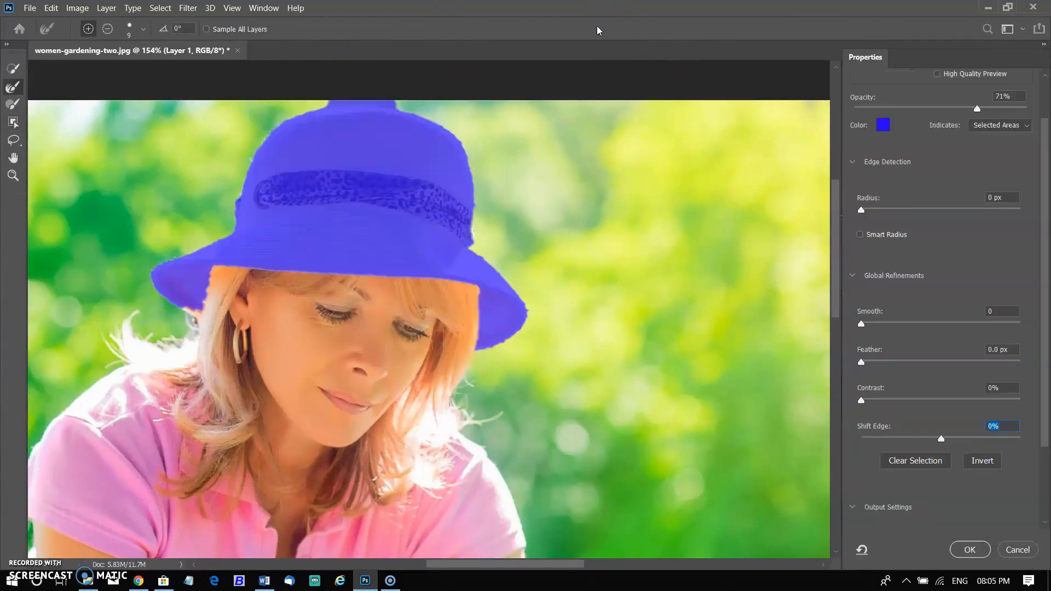
{"action": "left_click", "coordinate": [13, 88]}
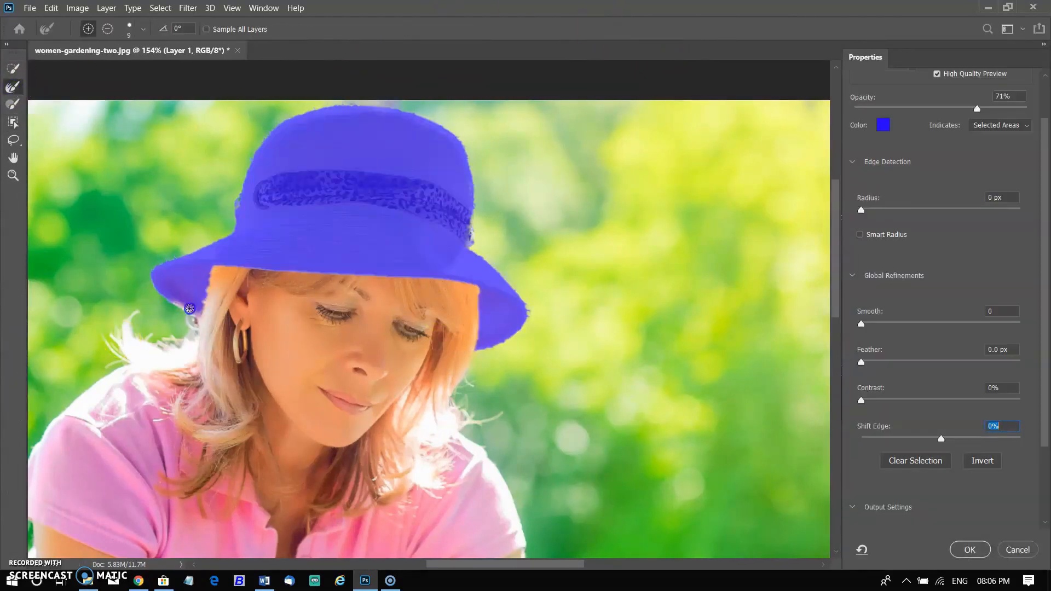
{"action": "key", "text": "alt"}
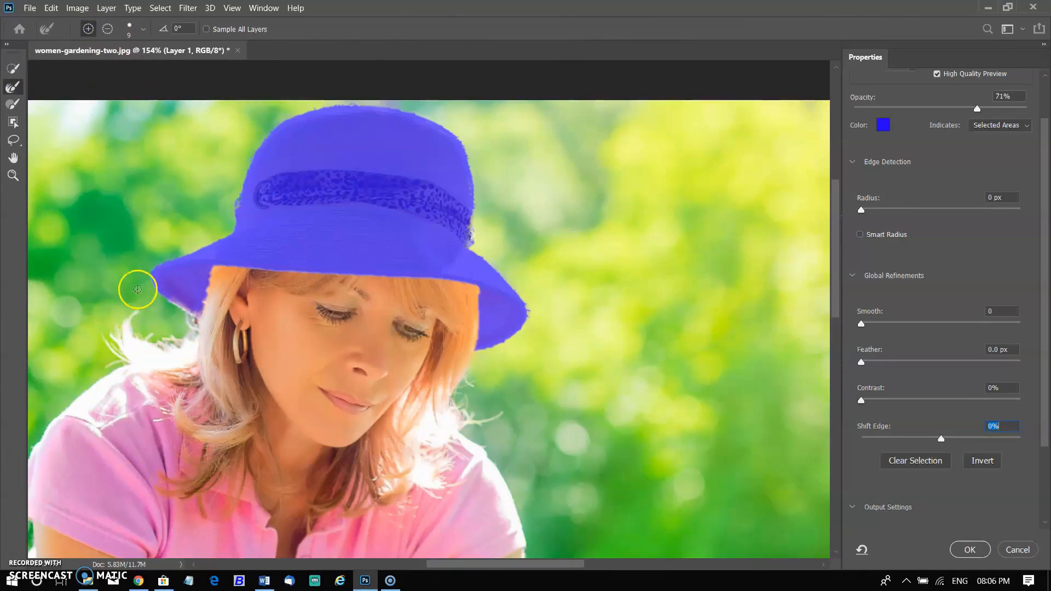
Touch up the mask along the hat's brim beside the hair with a 7 px Brush and the 9 px Refine Edge Brush
{"action": "left_click", "coordinate": [13, 104]}
{"action": "left_click", "coordinate": [13, 175]}
{"action": "left_click", "coordinate": [178, 305]}
{"action": "left_click", "coordinate": [179, 305]}
{"action": "left_click", "coordinate": [178, 306]}
{"action": "left_click", "coordinate": [13, 104]}
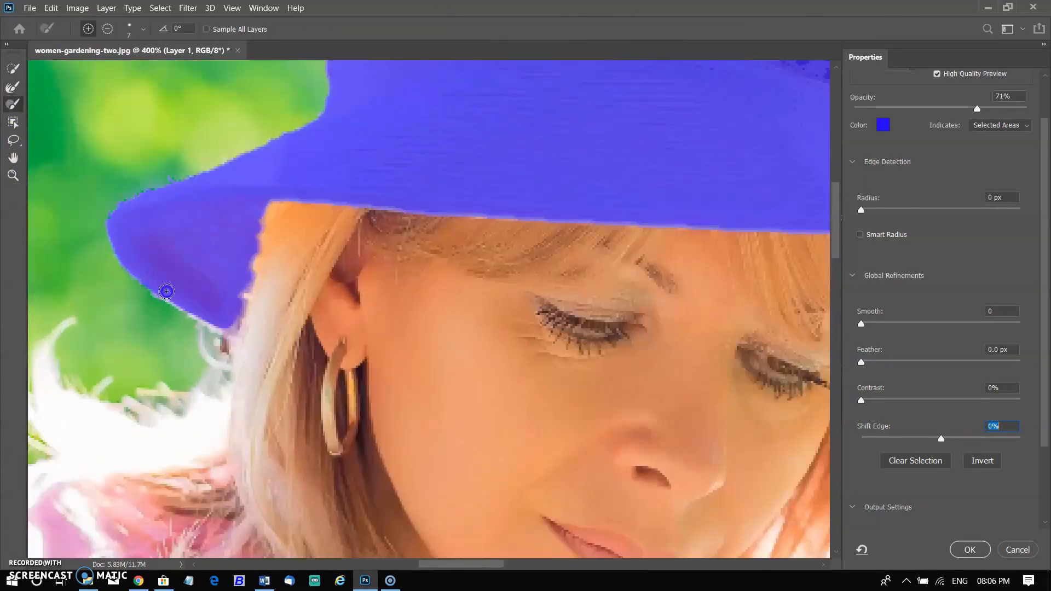
{"action": "key", "text": "r"}
{"action": "key", "text": "alt"}
{"action": "left_click", "coordinate": [88, 28]}
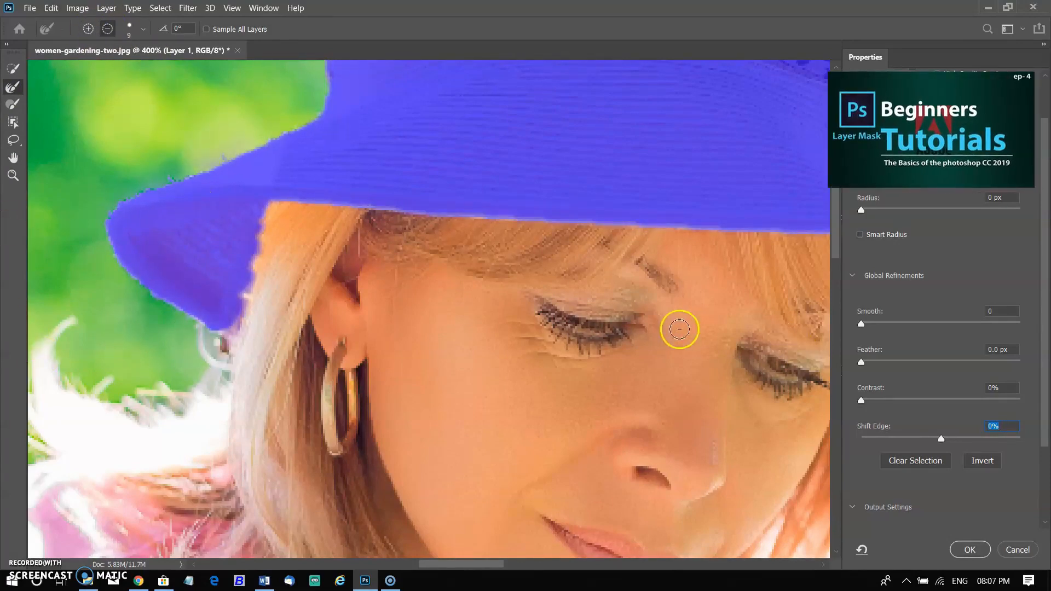
Output the refined hat selection to a new layer with a layer mask
{"action": "scroll", "coordinate": [1026, 429], "scroll_direction": "down", "scroll_amount": 3}
{"action": "left_click", "coordinate": [969, 549]}
{"action": "key", "text": "z"}
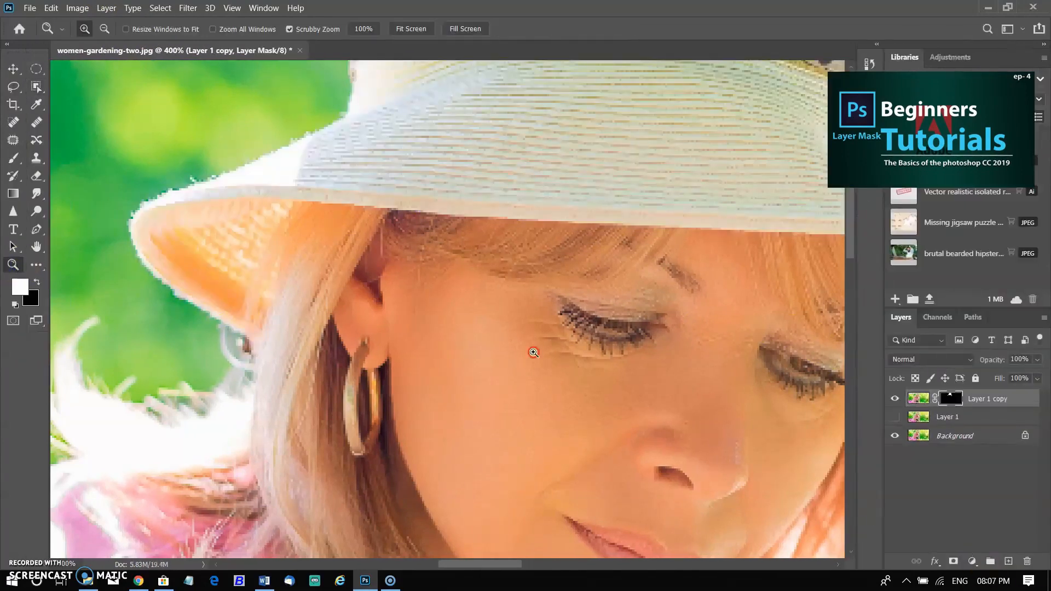
Fit the image on screen, hide the Background to check the hat cutout, and make Layer 1 visible beneath it
{"action": "right_click", "coordinate": [520, 412]}
{"action": "left_click", "coordinate": [563, 422]}
{"action": "left_click", "coordinate": [895, 435]}
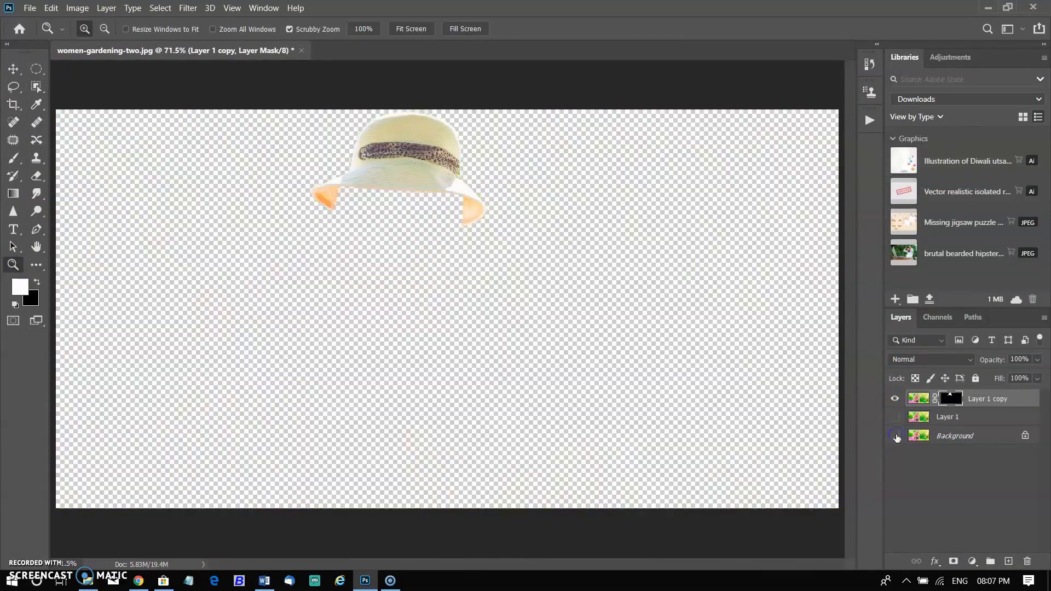
{"action": "left_click", "coordinate": [895, 416]}
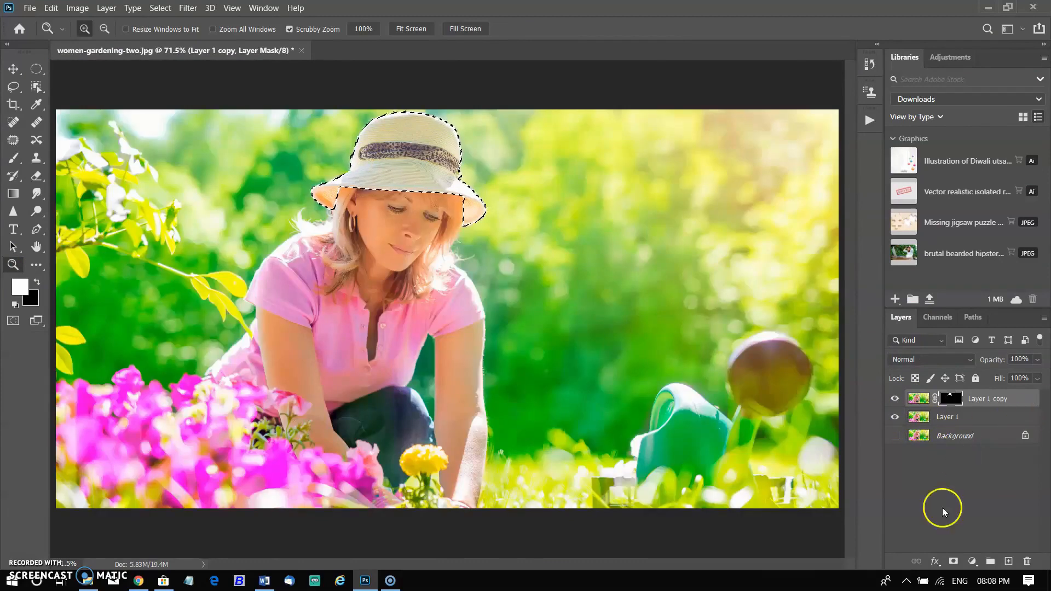
Add a Hue/Saturation adjustment masked to the hat, clip it to the hat layer, and colorize the hat pink
{"action": "left_click", "coordinate": [972, 561]}
{"action": "left_click", "coordinate": [973, 429]}
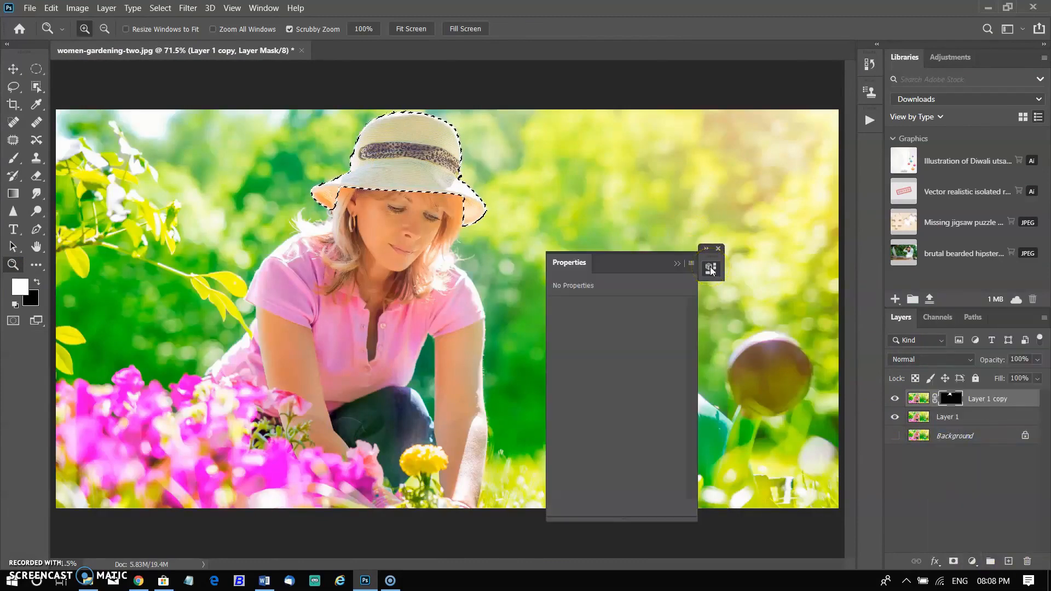
{"action": "left_click", "coordinate": [892, 357]}
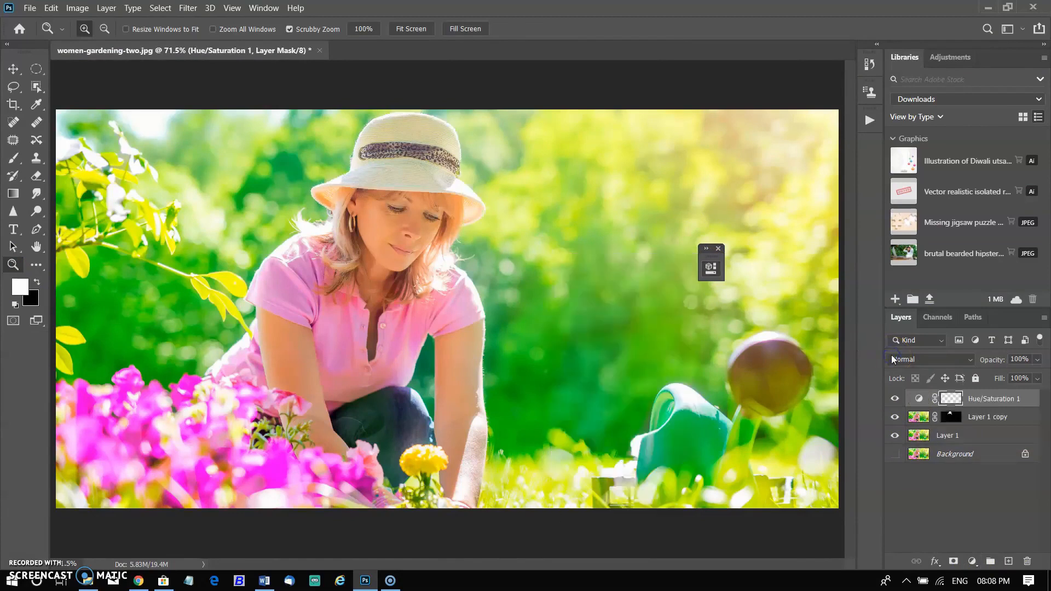
{"action": "left_click", "coordinate": [715, 268]}
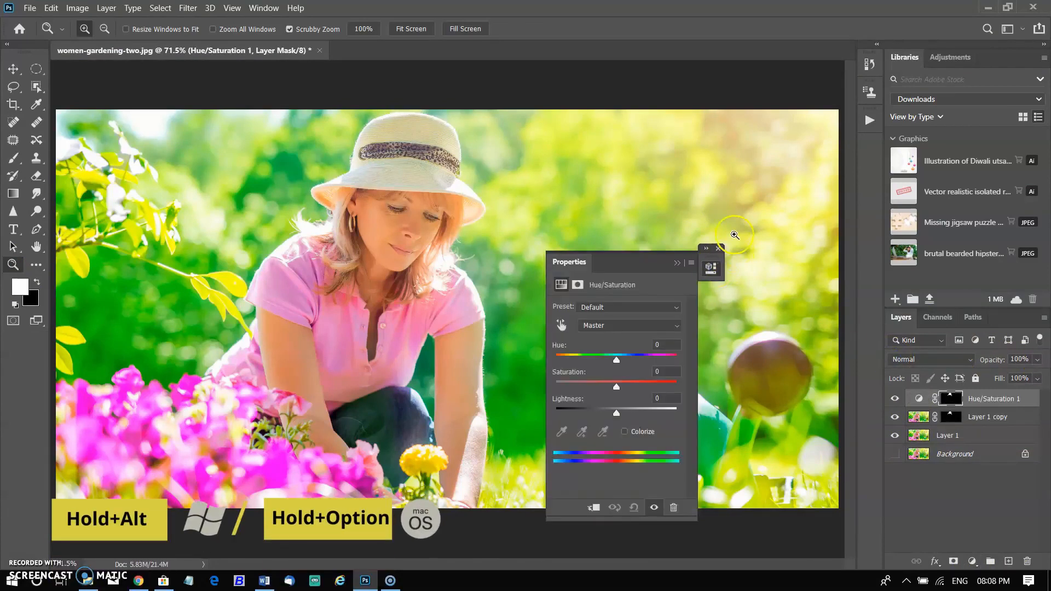
{"action": "left_click", "coordinate": [591, 506]}
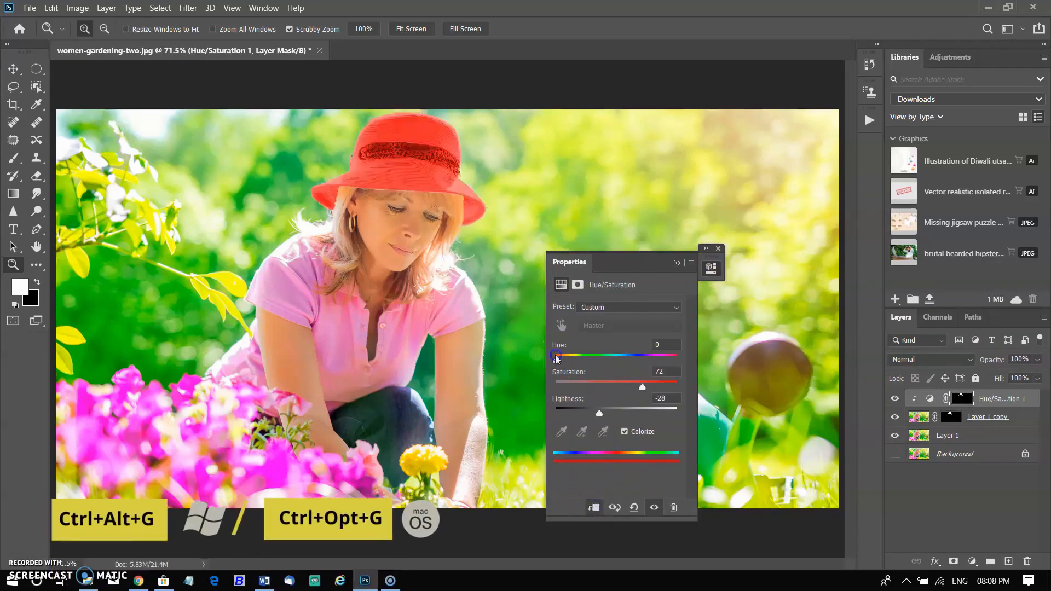
{"action": "left_click_drag", "start_coordinate": [557, 359], "coordinate": [602, 392]}
{"action": "left_click", "coordinate": [676, 263]}
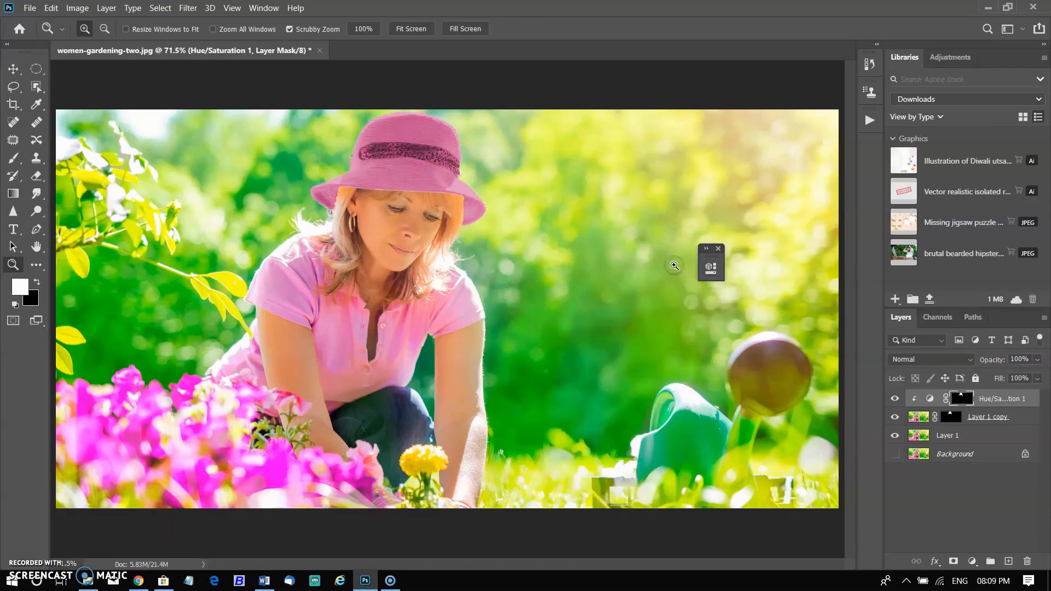
Add a Curves adjustment clipped to the hat layers and reshape its RGB curve to brighten the pink hat
{"action": "left_click", "coordinate": [971, 561]}
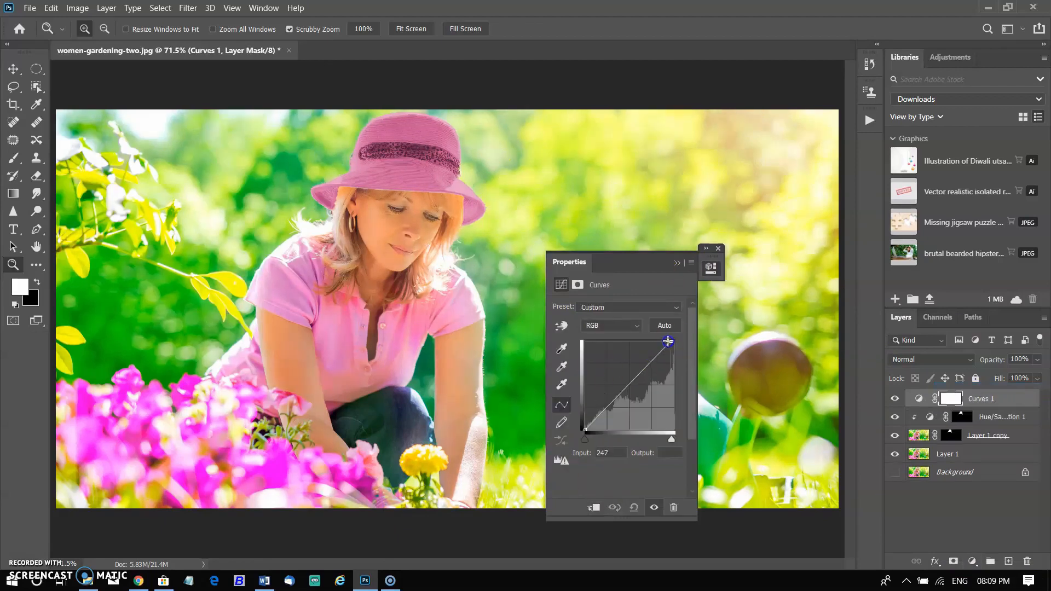
{"action": "left_click_drag", "start_coordinate": [673, 341], "coordinate": [662, 343]}
{"action": "left_click_drag", "start_coordinate": [623, 386], "coordinate": [624, 391]}
{"action": "left_click_drag", "start_coordinate": [585, 430], "coordinate": [590, 430]}
{"action": "left_click", "coordinate": [662, 344]}
{"action": "left_click_drag", "start_coordinate": [643, 368], "coordinate": [619, 392]}
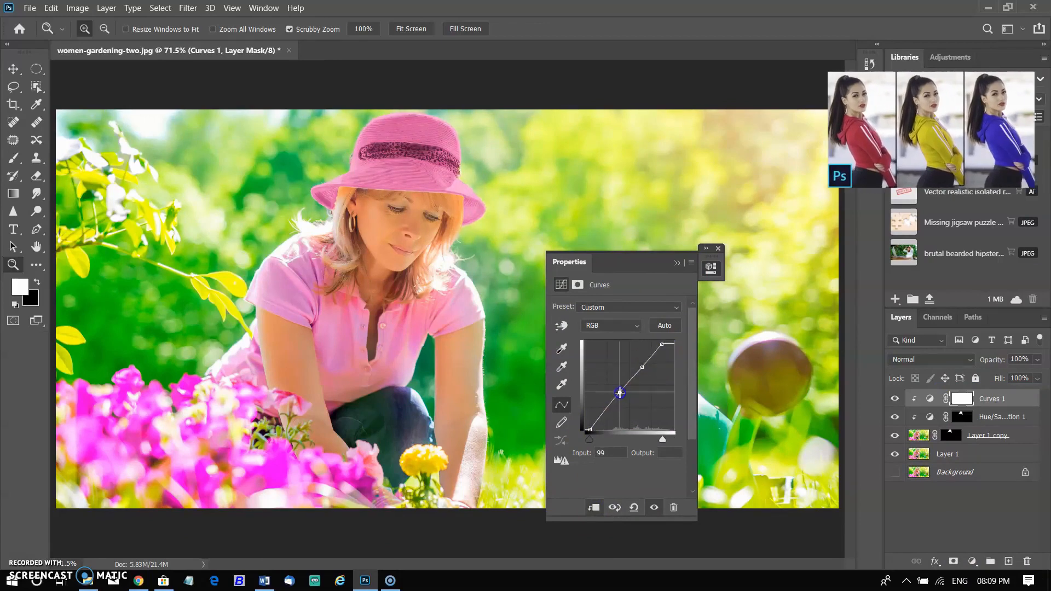
{"action": "left_click", "coordinate": [719, 249]}
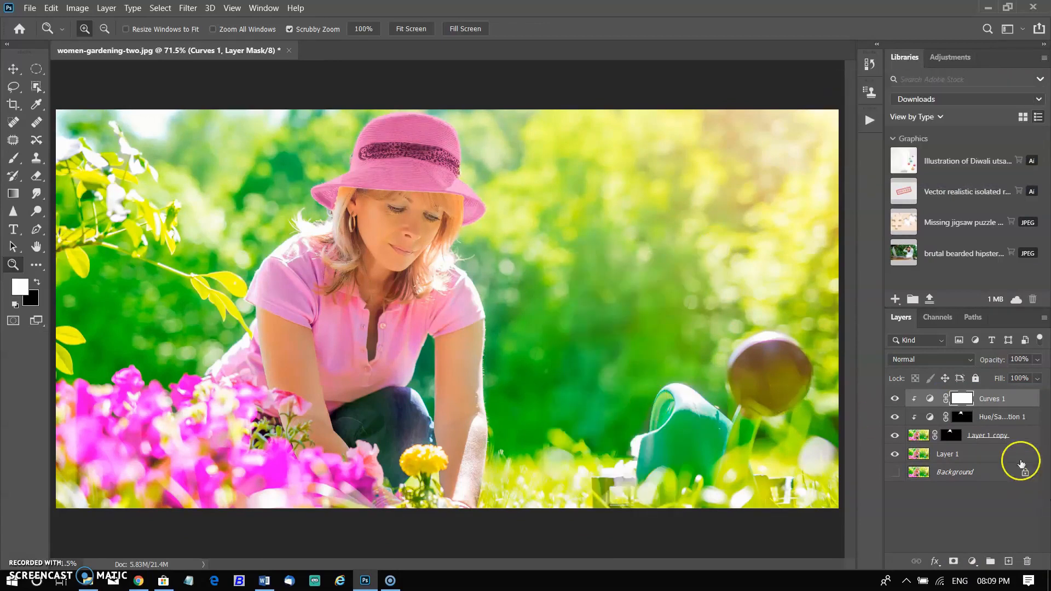
Group the hat layer with its Hue/Saturation and Curves adjustments, and hide the group
{"action": "left_click", "coordinate": [1007, 441]}
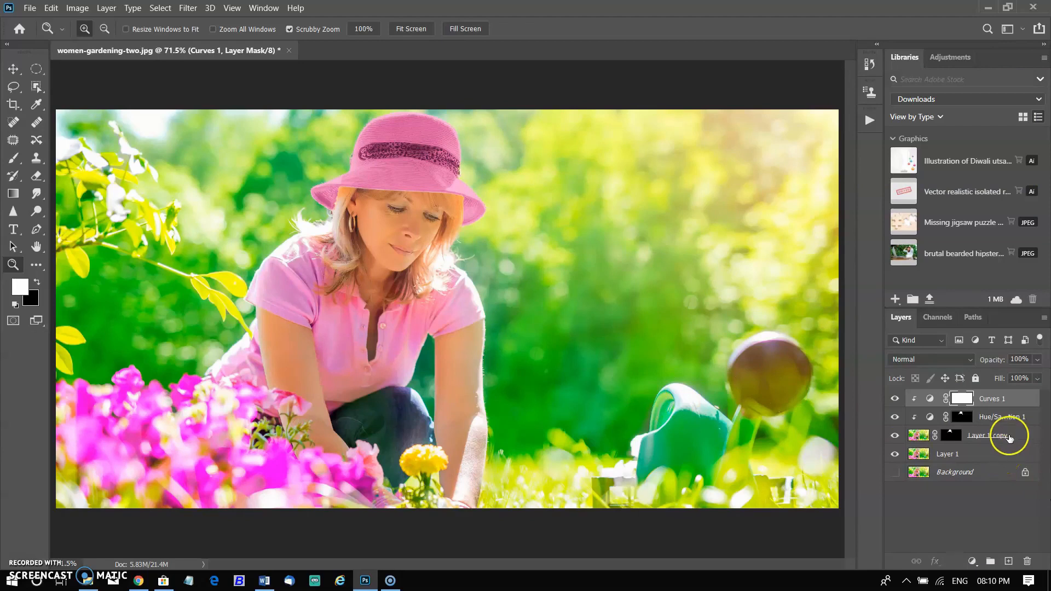
{"action": "left_click", "coordinate": [1025, 417], "text": "shift"}
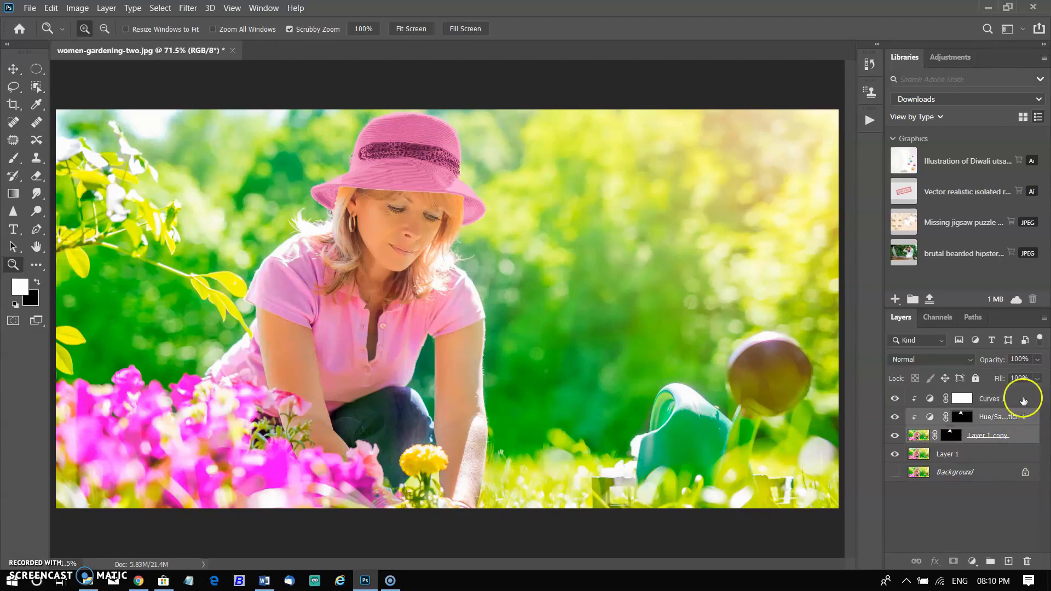
{"action": "left_click", "coordinate": [1020, 398], "text": "shift"}
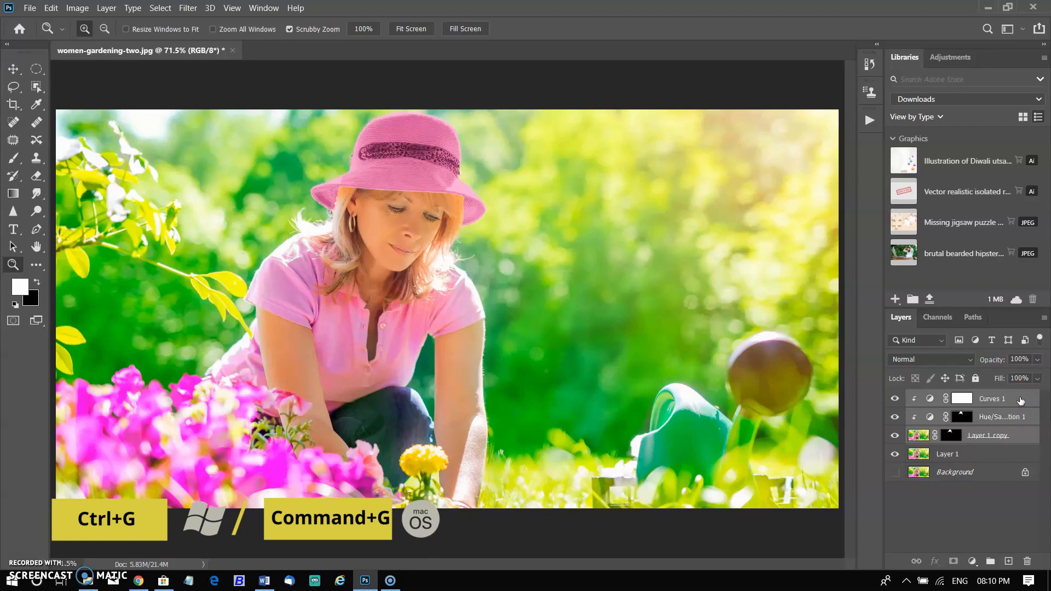
{"action": "key", "text": "ctrl+g"}
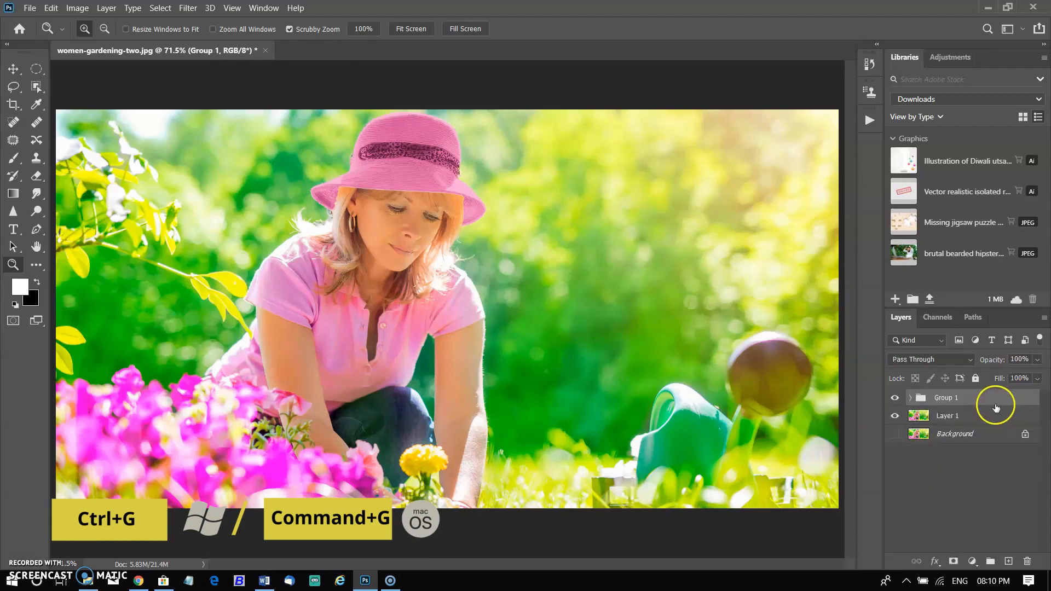
{"action": "left_click", "coordinate": [894, 398]}
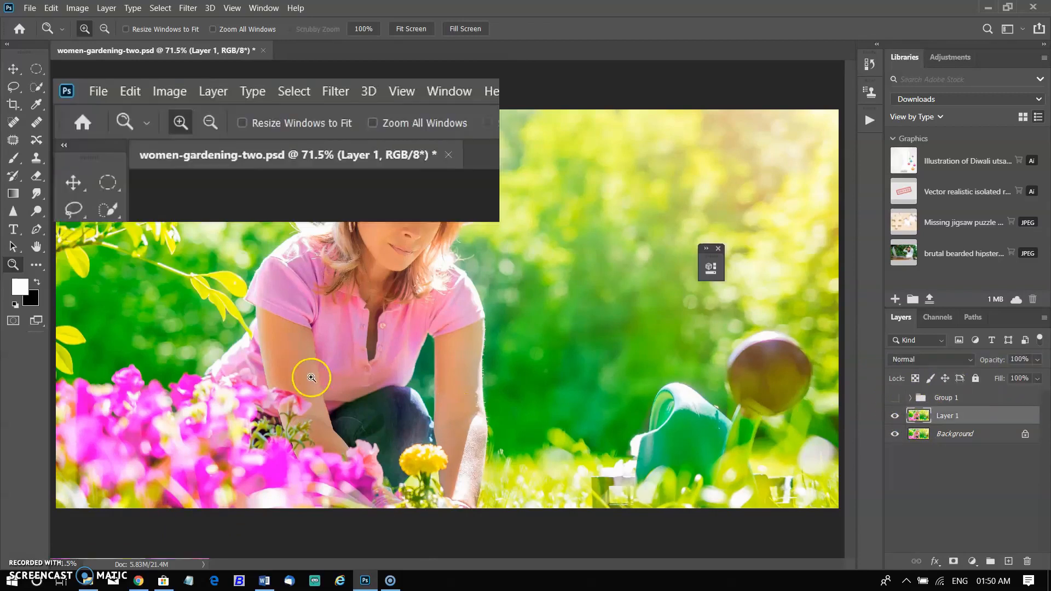
Use the Object Selection Tool in Rectangle mode on Layer 1 to select the woman's pink shirt
{"action": "left_click", "coordinate": [304, 375]}
{"action": "left_click", "coordinate": [36, 86]}
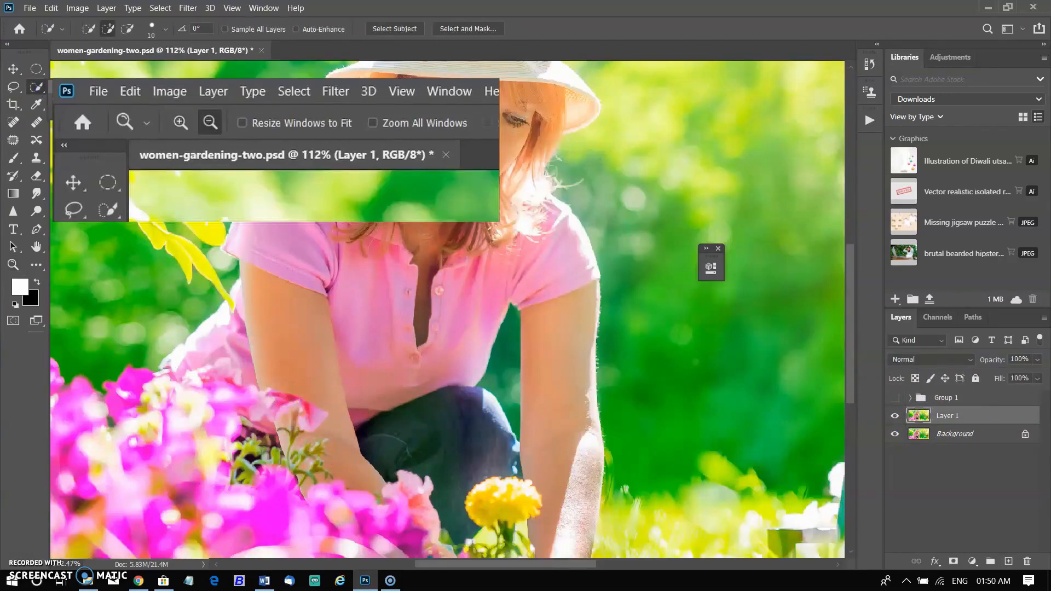
{"action": "left_click", "coordinate": [82, 86]}
{"action": "left_click", "coordinate": [232, 30]}
{"action": "left_click", "coordinate": [219, 42]}
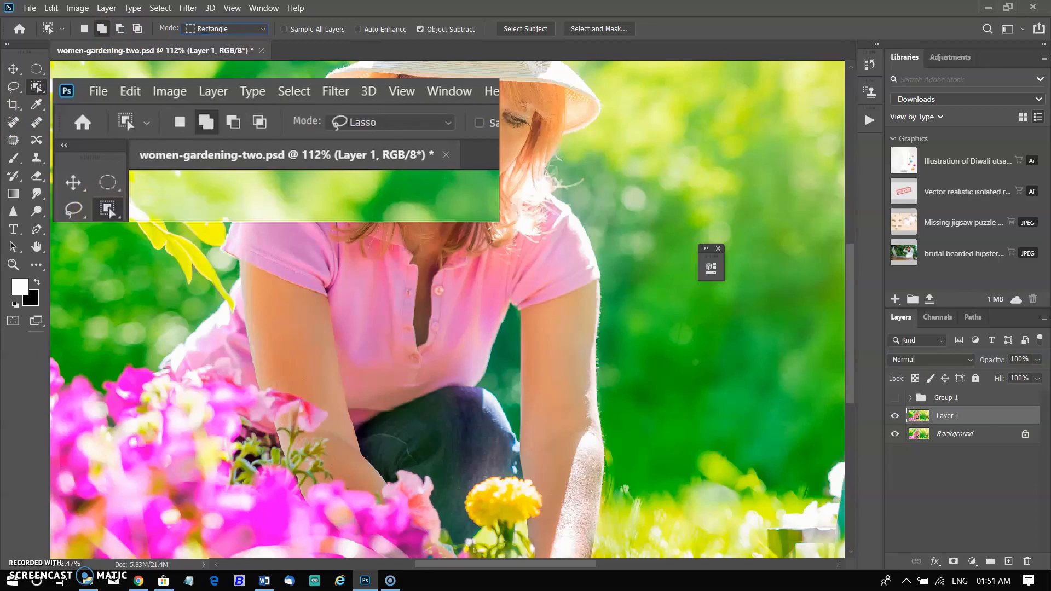
{"action": "left_click_drag", "start_coordinate": [230, 129], "coordinate": [602, 441]}
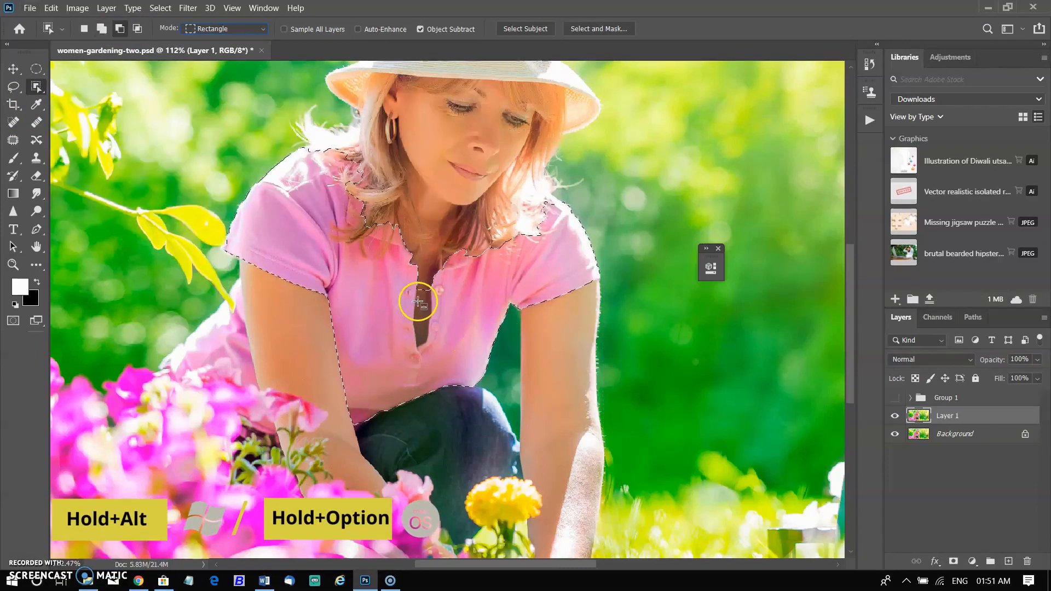
Subtract the open neckline area between the shirt's buttons from the shirt selection
{"action": "key", "text": "alt"}
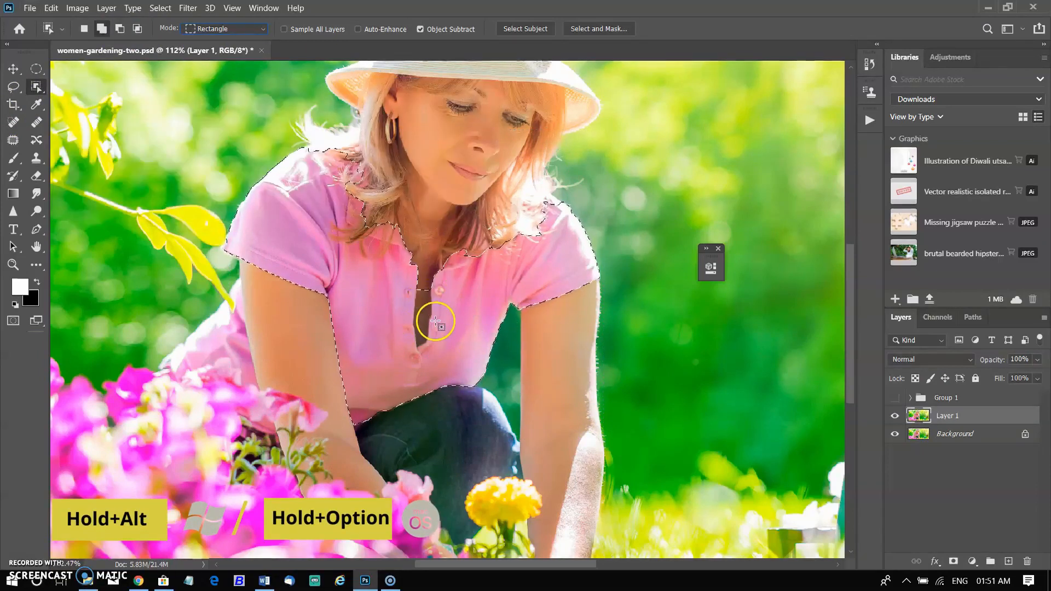
{"action": "scroll", "coordinate": [435, 324], "scroll_direction": "up", "scroll_amount": 3}
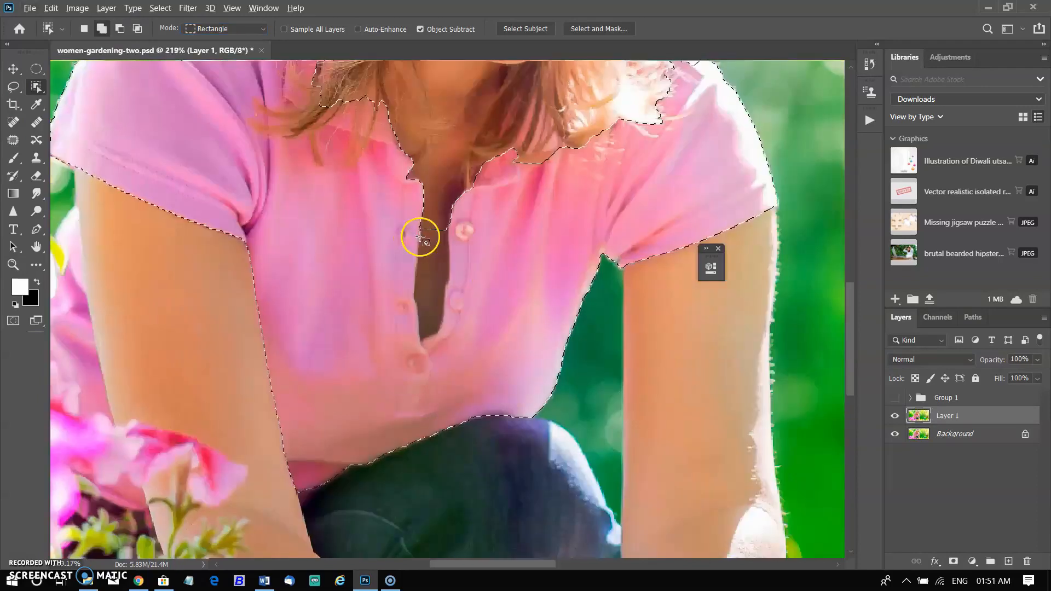
{"action": "left_click_drag", "start_coordinate": [415, 219], "coordinate": [451, 346]}
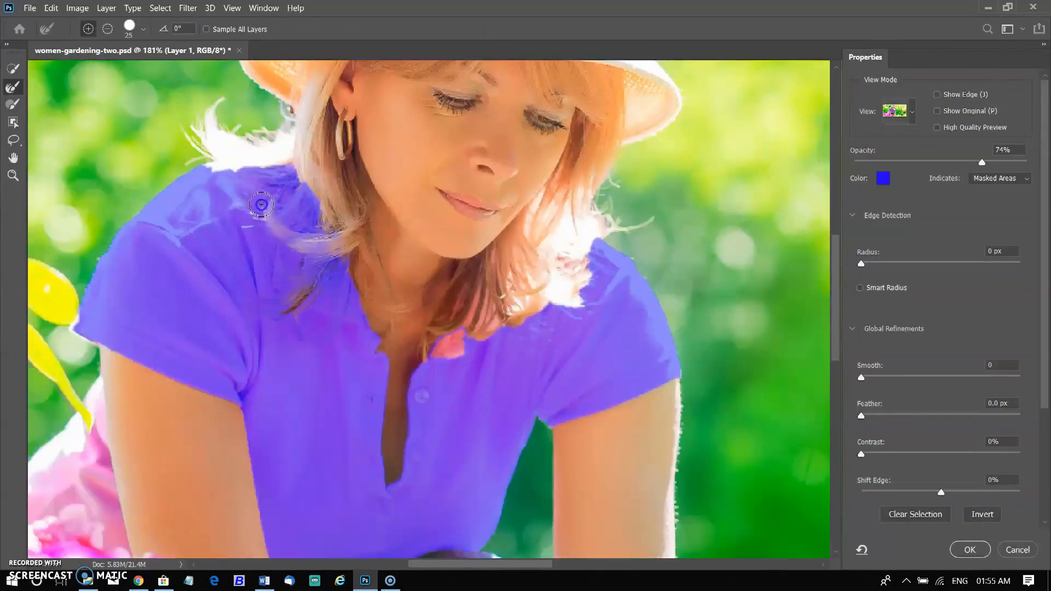
Refine the shirt mask around the hair with the Refine Edge Brush and output it to a new layer with a layer mask
{"action": "mouse_move", "coordinate": [261, 205]}
{"action": "left_mouse_down"}
{"action": "mouse_move", "coordinate": [277, 189]}
{"action": "mouse_move", "coordinate": [302, 265]}
{"action": "mouse_move", "coordinate": [277, 316]}
{"action": "mouse_move", "coordinate": [290, 307]}
{"action": "mouse_move", "coordinate": [250, 221]}
{"action": "mouse_move", "coordinate": [336, 251]}
{"action": "mouse_move", "coordinate": [300, 308]}
{"action": "mouse_move", "coordinate": [260, 181]}
{"action": "left_mouse_up"}
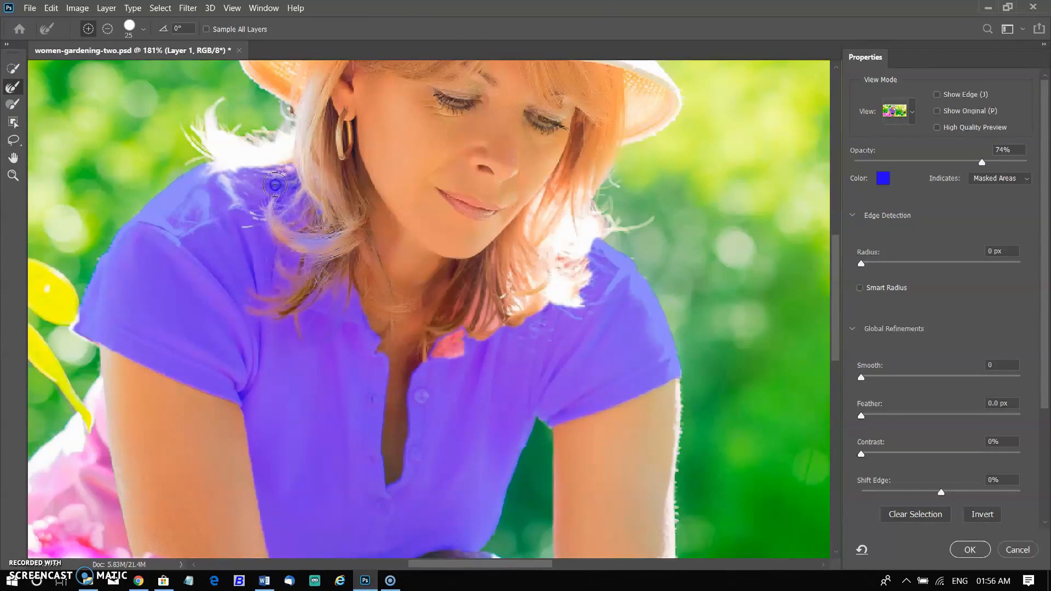
{"action": "left_click", "coordinate": [953, 487]}
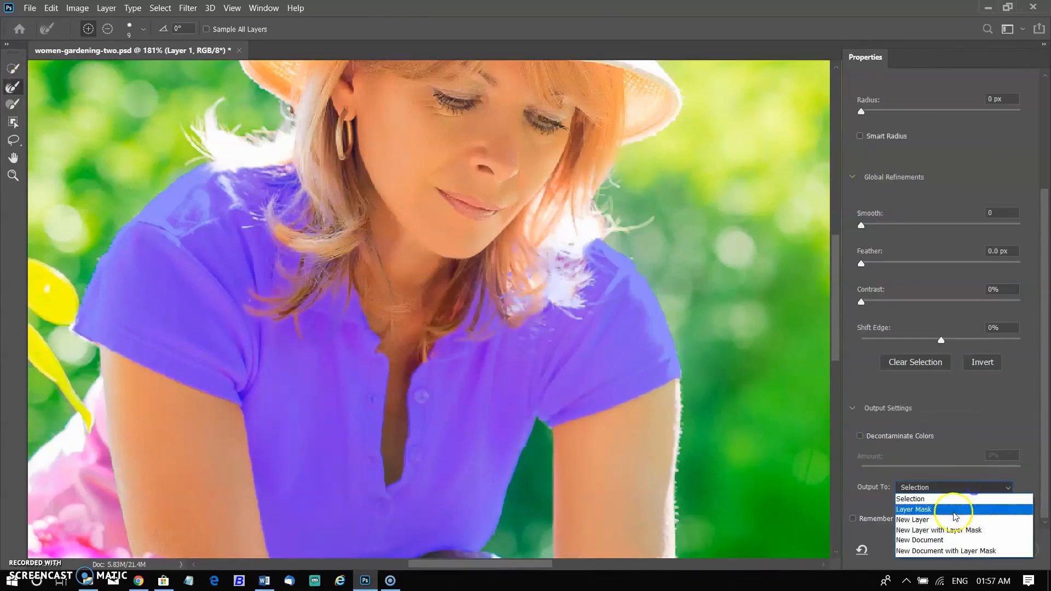
{"action": "left_click", "coordinate": [952, 529]}
{"action": "left_click", "coordinate": [969, 550]}
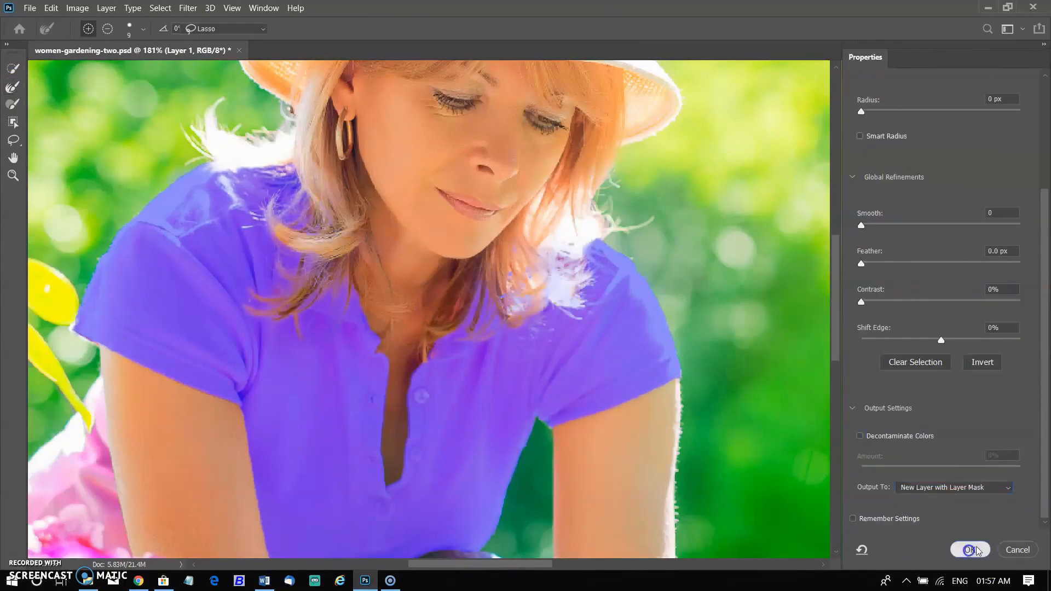
Load the shirt layer's mask as a selection and fit the image on screen
{"action": "left_click", "coordinate": [950, 416], "text": "ctrl"}
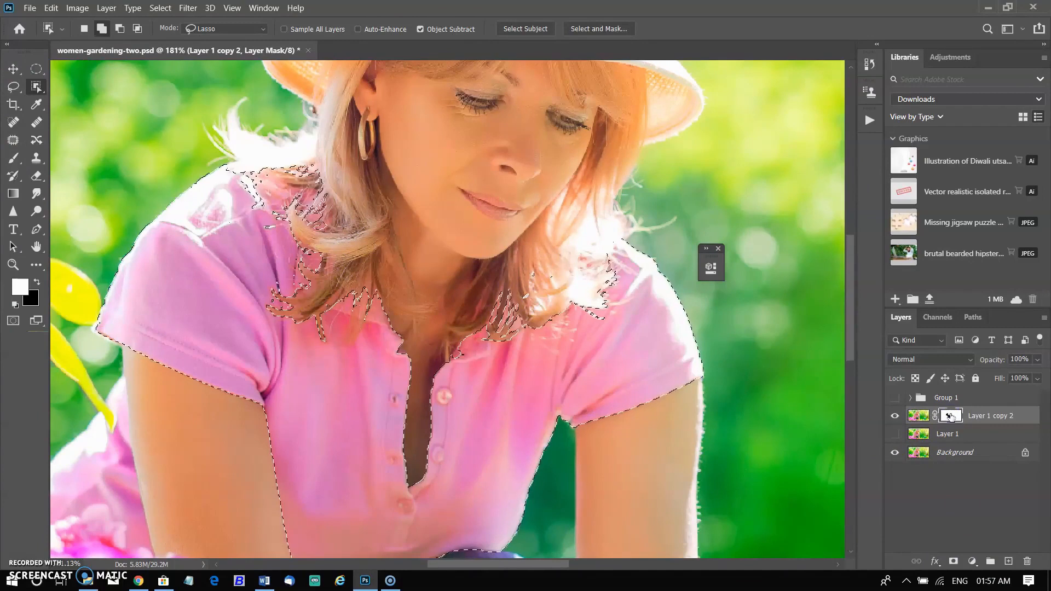
{"action": "scroll", "coordinate": [814, 438], "scroll_direction": "down", "scroll_amount": 1}
{"action": "key", "text": "ctrl+0"}
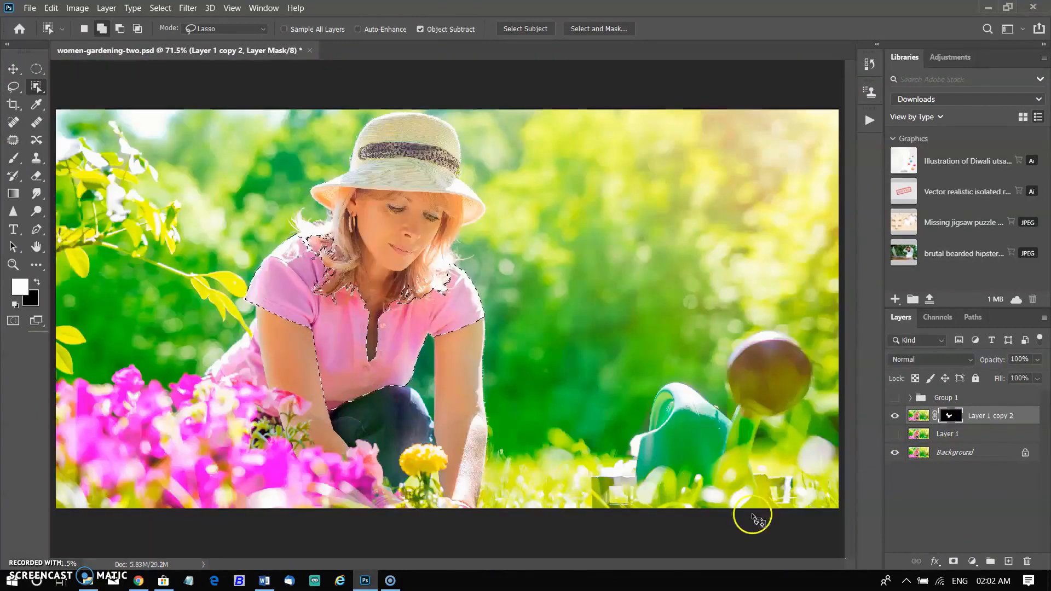
Add a Hue/Saturation adjustment for the selected shirt with Colorize on and a hue of about 45 to turn it yellow
{"action": "left_click", "coordinate": [972, 561]}
{"action": "left_click", "coordinate": [967, 432]}
{"action": "left_click", "coordinate": [638, 433]}
{"action": "mouse_move", "coordinate": [556, 361]}
{"action": "left_mouse_down"}
{"action": "mouse_move", "coordinate": [694, 365]}
{"action": "mouse_move", "coordinate": [572, 361]}
{"action": "left_mouse_up"}
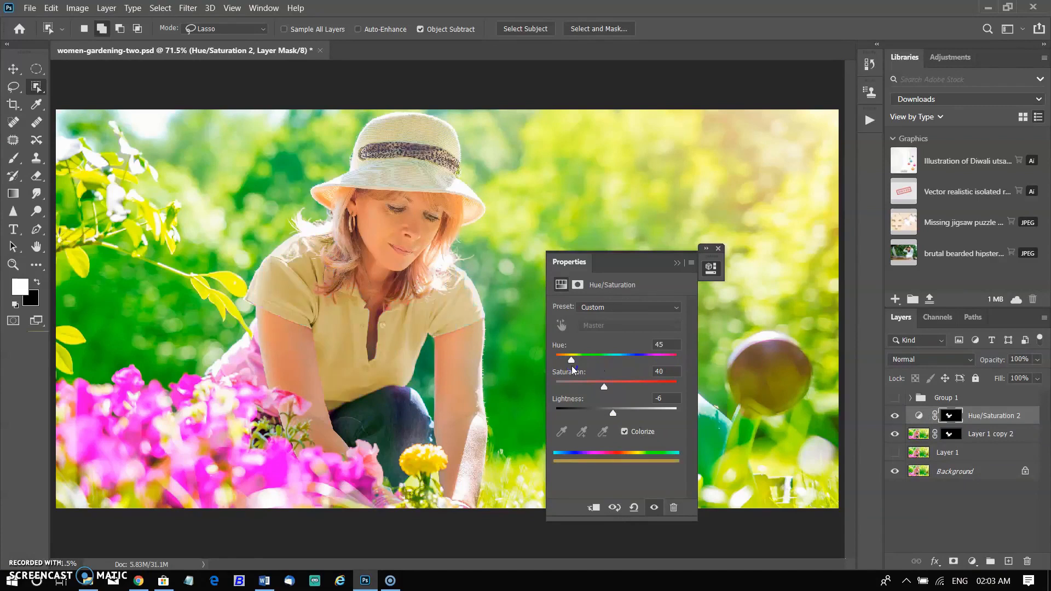
{"action": "left_click", "coordinate": [718, 248]}
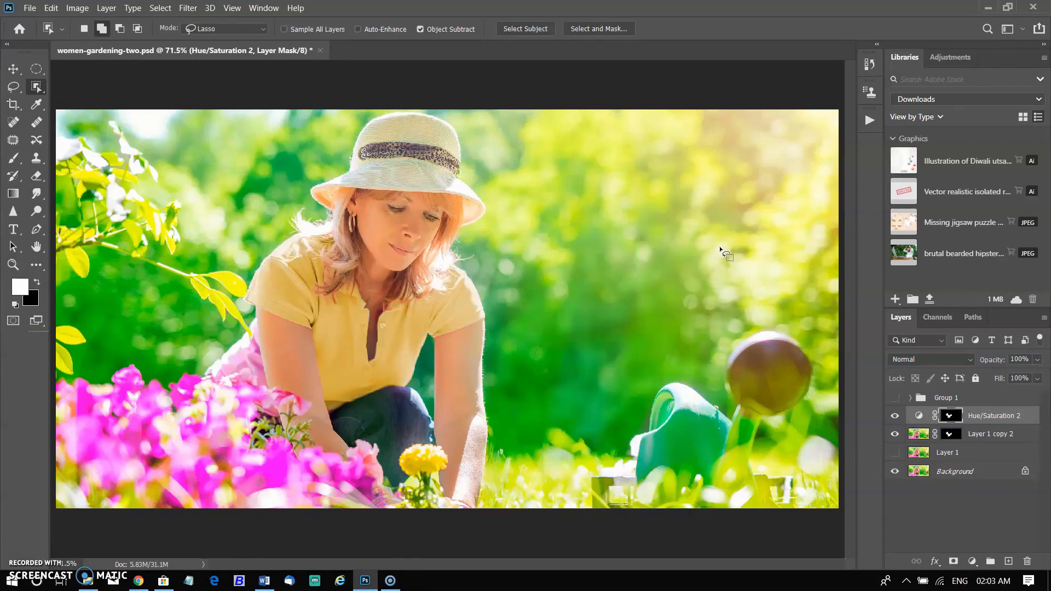
Group the shirt layer together with its Hue/Saturation adjustment
{"action": "left_click", "coordinate": [983, 436]}
{"action": "left_click", "coordinate": [980, 419]}
{"action": "left_click", "coordinate": [976, 435], "text": "ctrl"}
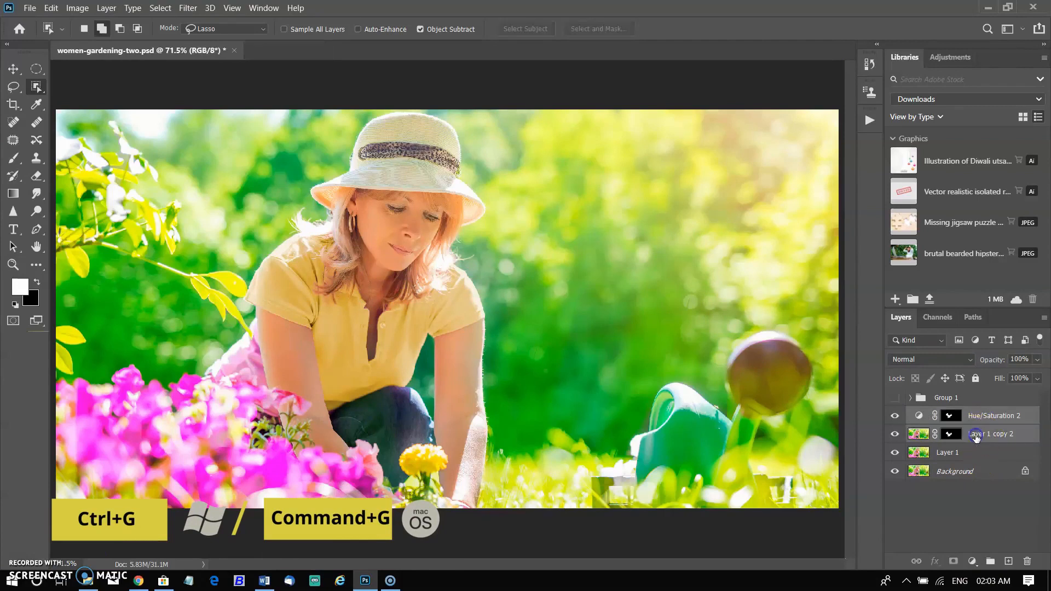
{"action": "key", "text": "ctrl+g"}
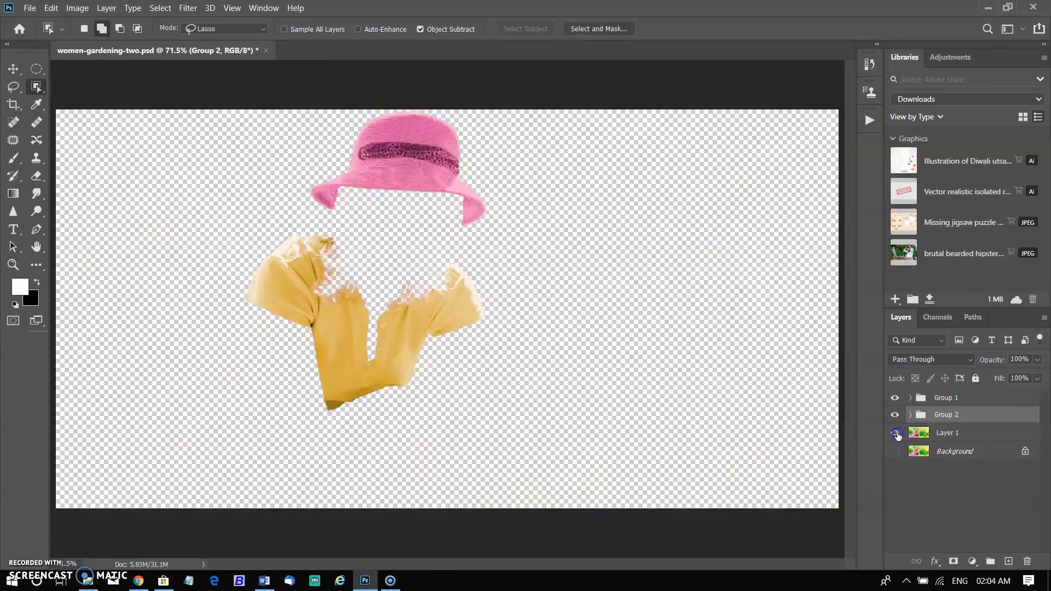
Toggle the visibility of Layer 1 and the hat group to compare the recolored hat with the original
{"action": "left_click", "coordinate": [895, 433]}
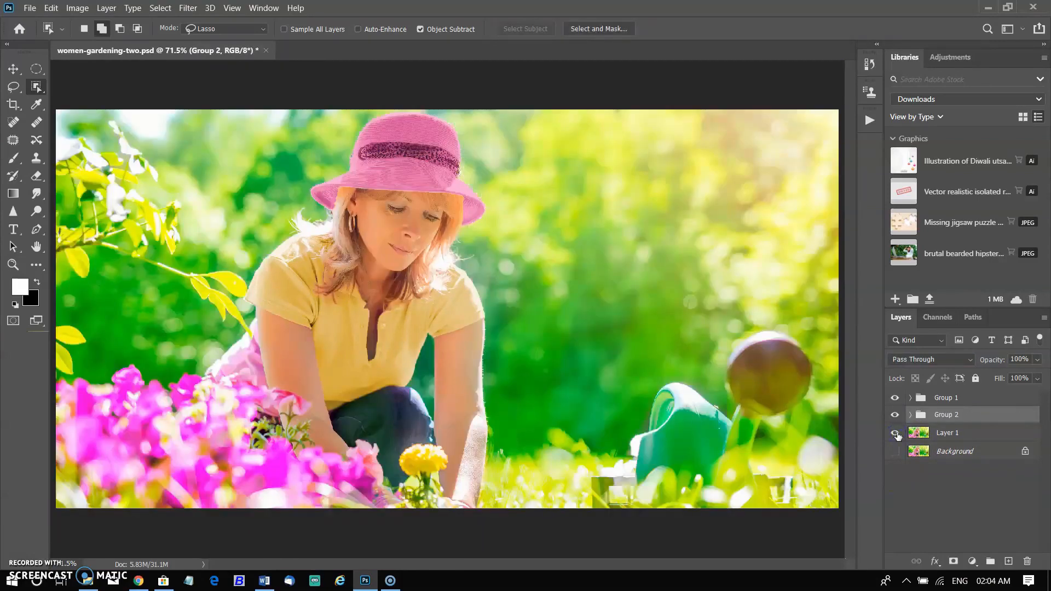
{"action": "left_click", "coordinate": [895, 398]}
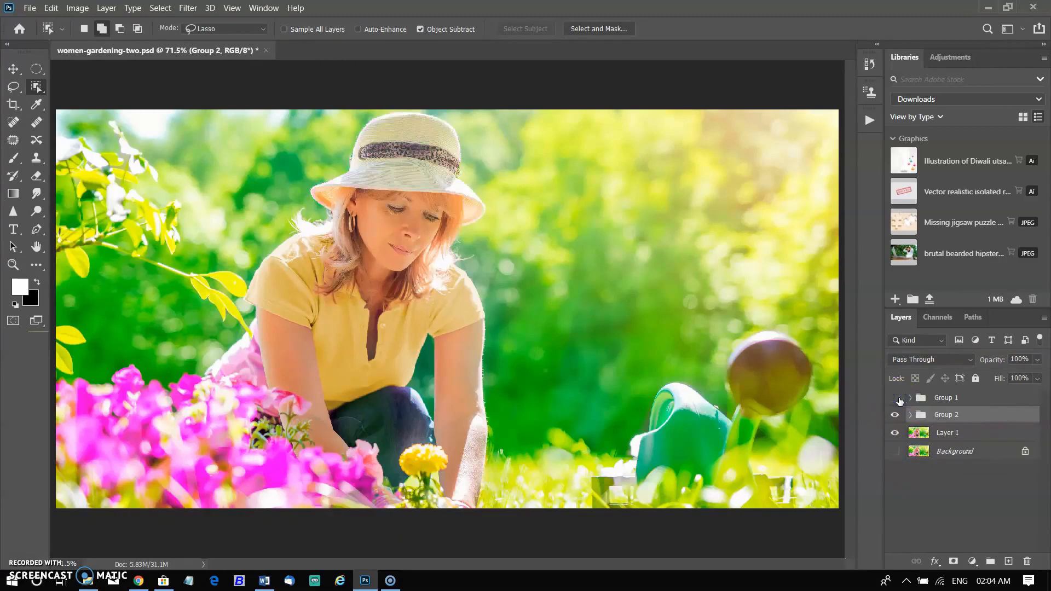
{"action": "left_click", "coordinate": [895, 398]}
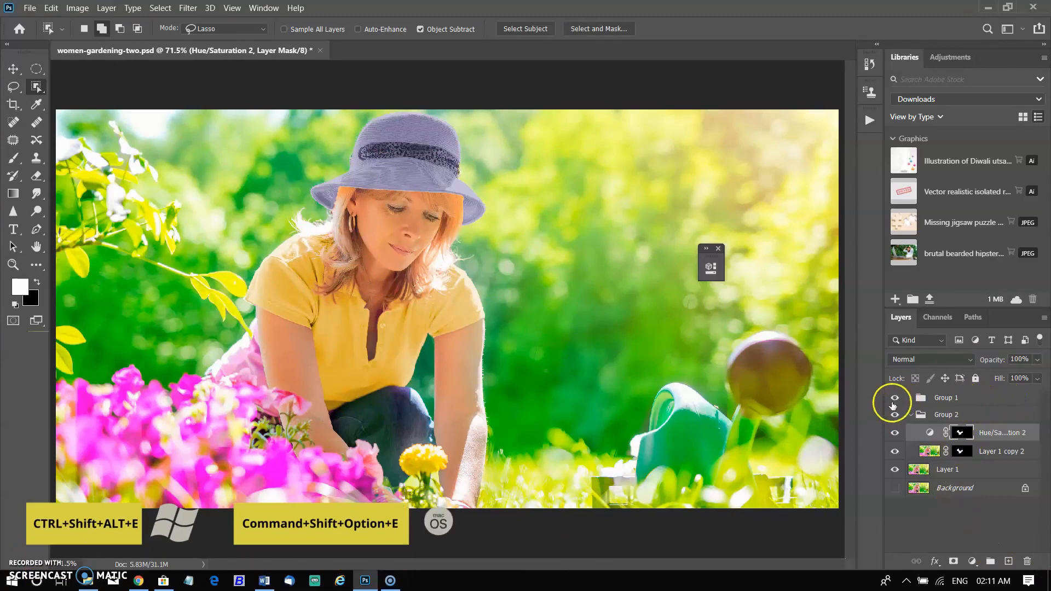
Stamp all visible layers into a new merged layer above the hat group
{"action": "left_click", "coordinate": [971, 398]}
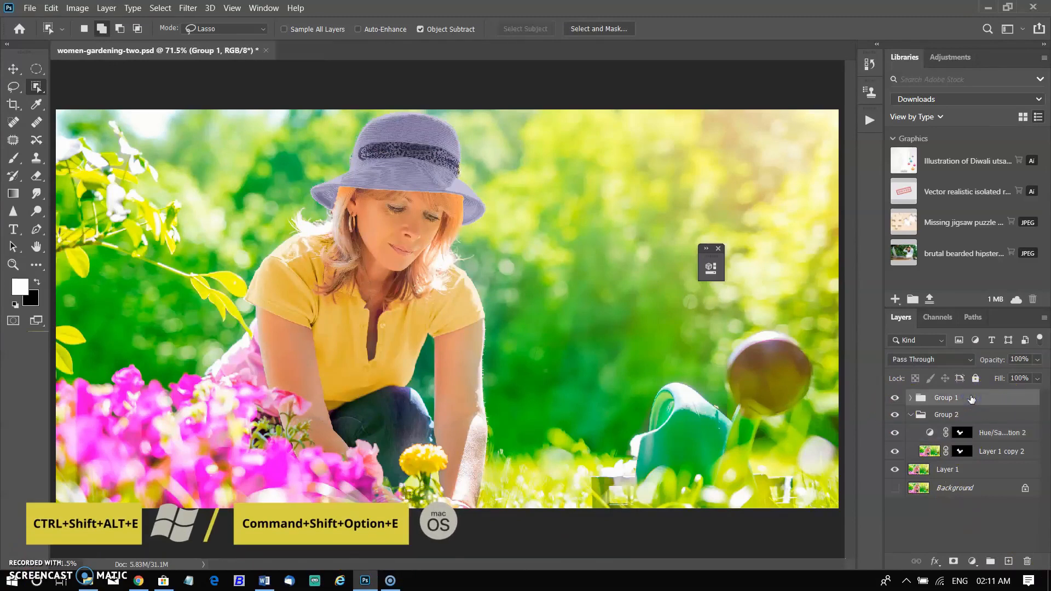
{"action": "key", "text": "ctrl+shift+alt+e"}
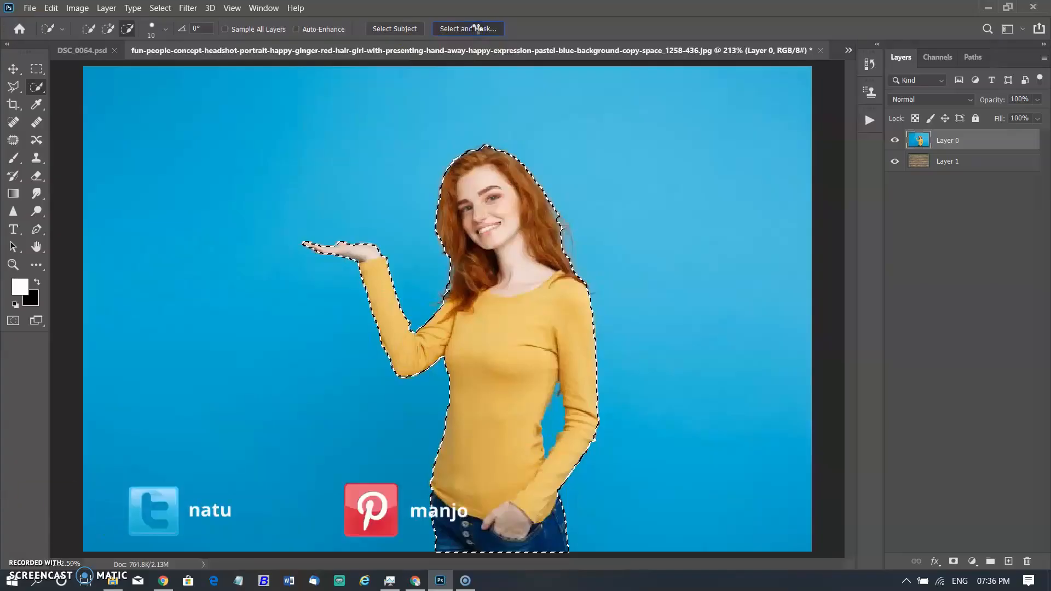
Select the woman on Layer 0 using the Quick Selection Tool's Select Subject option
{"action": "left_click", "coordinate": [477, 28]}
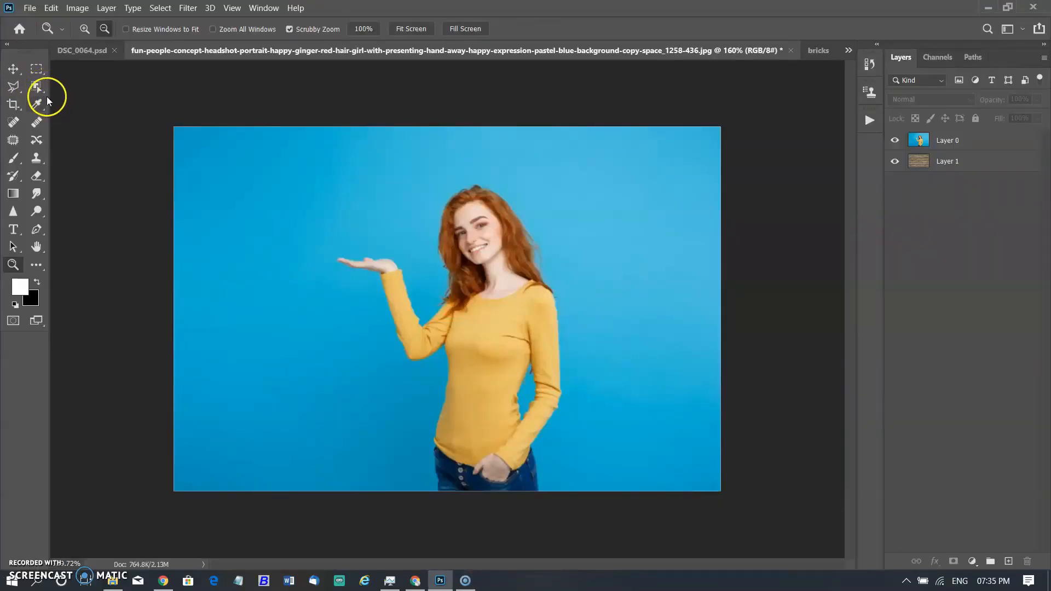
{"action": "left_click", "coordinate": [37, 88]}
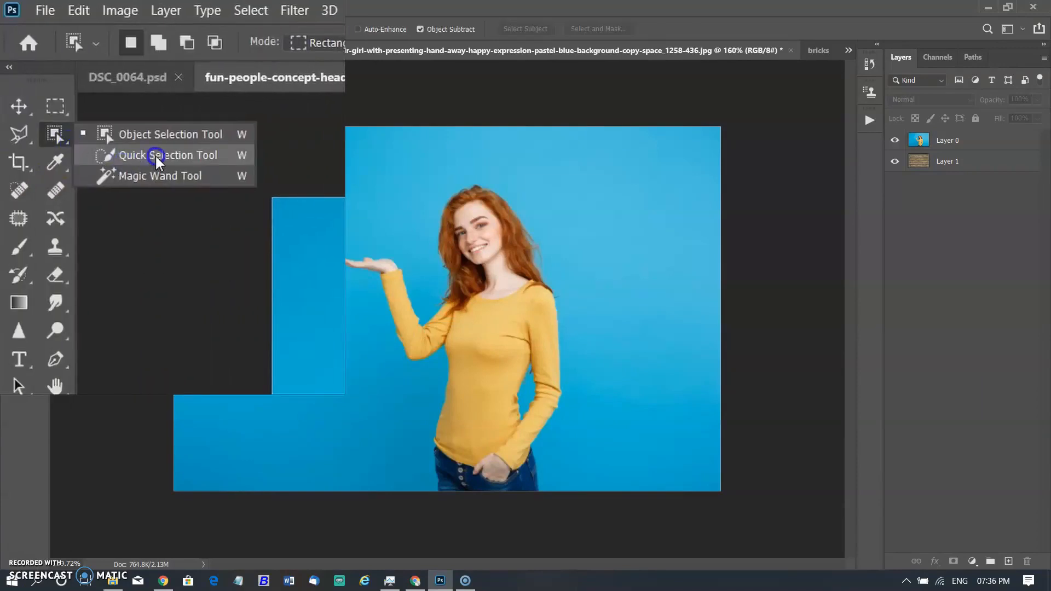
{"action": "left_click", "coordinate": [155, 155]}
{"action": "left_click", "coordinate": [961, 142]}
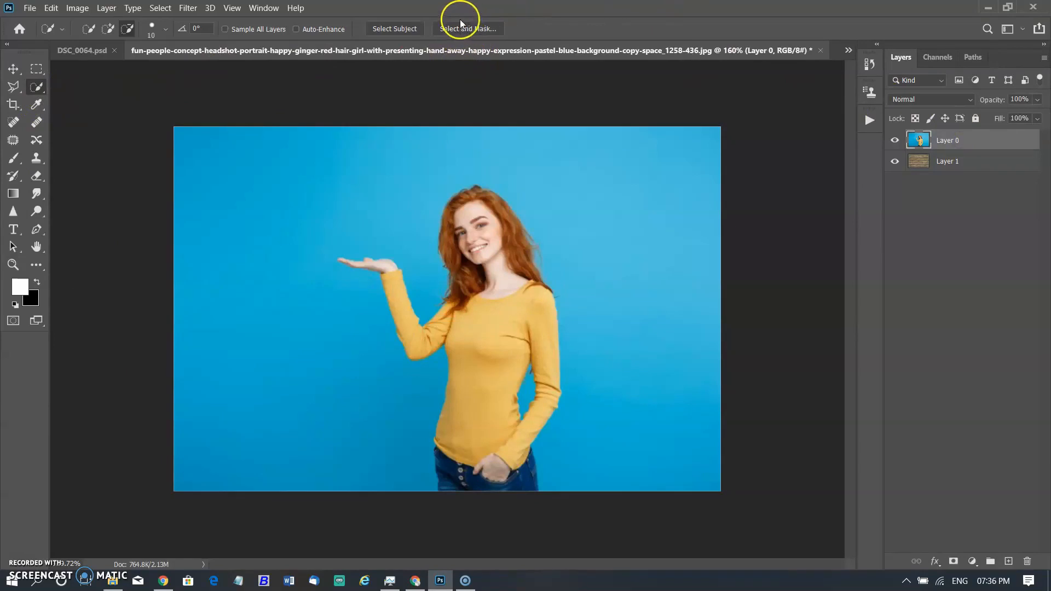
{"action": "left_click", "coordinate": [410, 32]}
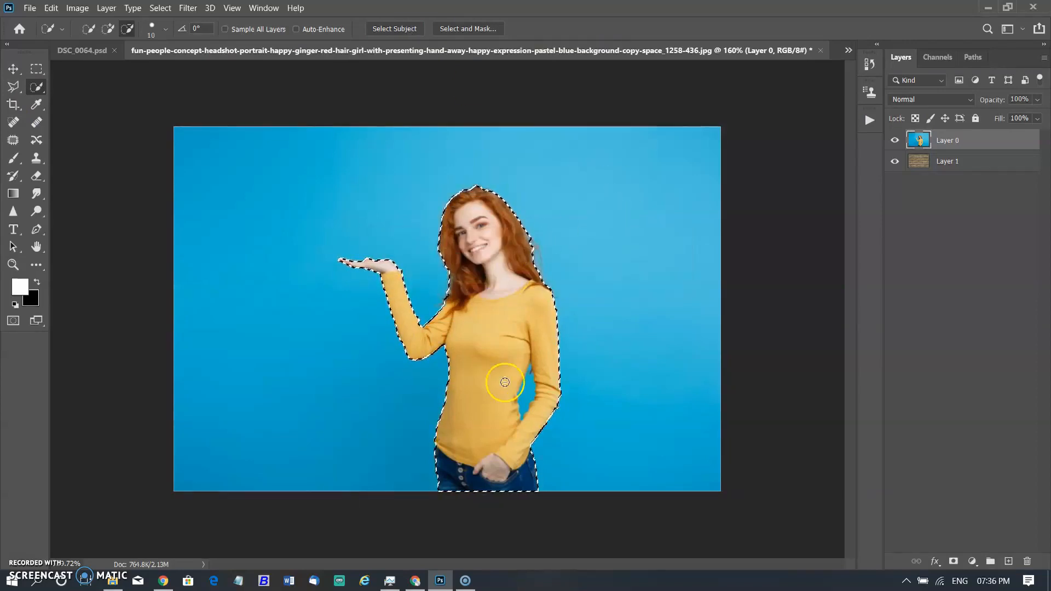
{"action": "scroll", "coordinate": [573, 336], "scroll_direction": "up", "scroll_amount": 4}
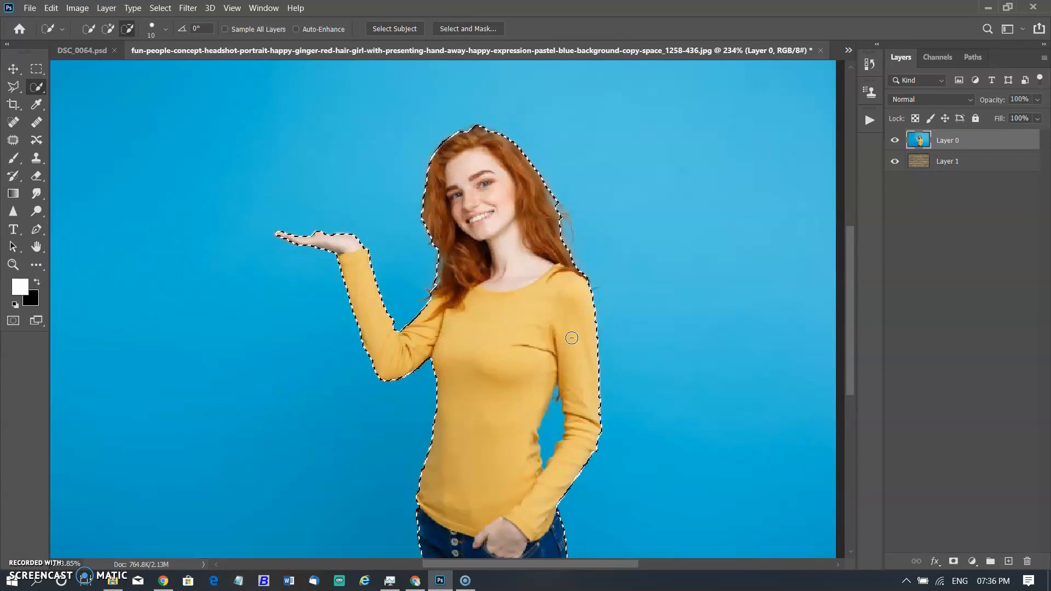
Refine the woman's hair edge with the Refine Edge Brush in Select and Mask, previewing the cutout in Onion Skin view
{"action": "left_click", "coordinate": [465, 29]}
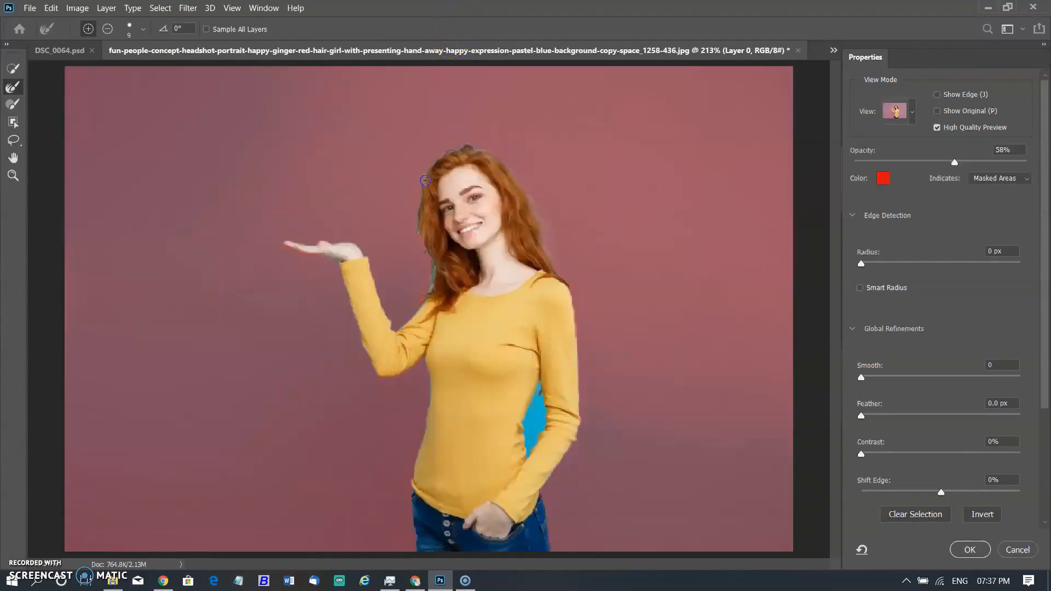
{"action": "mouse_move", "coordinate": [431, 280]}
{"action": "left_mouse_down"}
{"action": "mouse_move", "coordinate": [433, 245]}
{"action": "mouse_move", "coordinate": [415, 201]}
{"action": "mouse_move", "coordinate": [471, 147]}
{"action": "left_mouse_up"}
{"action": "left_click", "coordinate": [894, 111]}
{"action": "left_click", "coordinate": [877, 225]}
{"action": "left_click", "coordinate": [894, 111]}
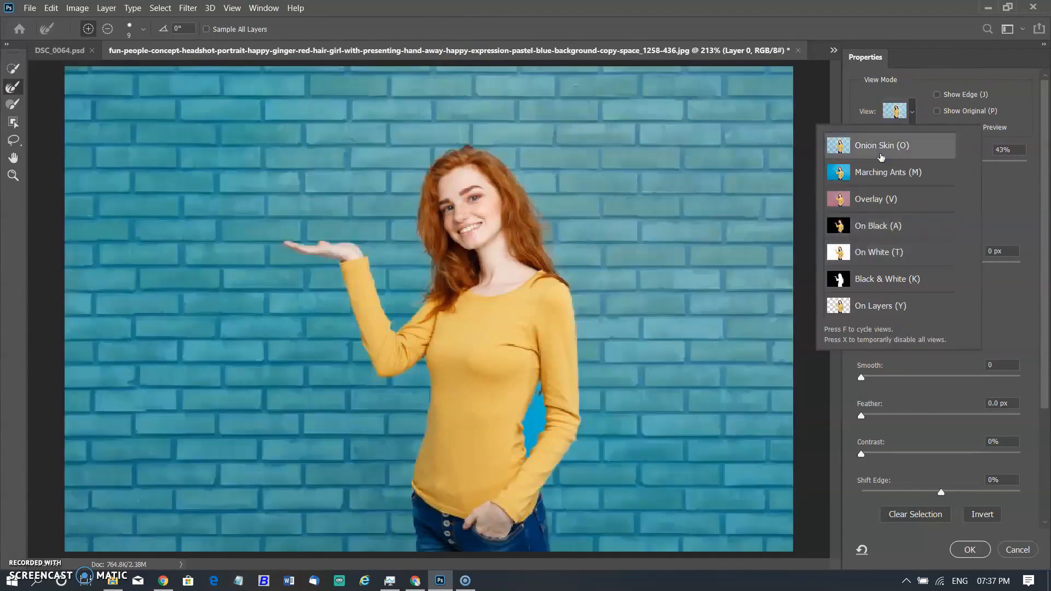
{"action": "left_click", "coordinate": [966, 137]}
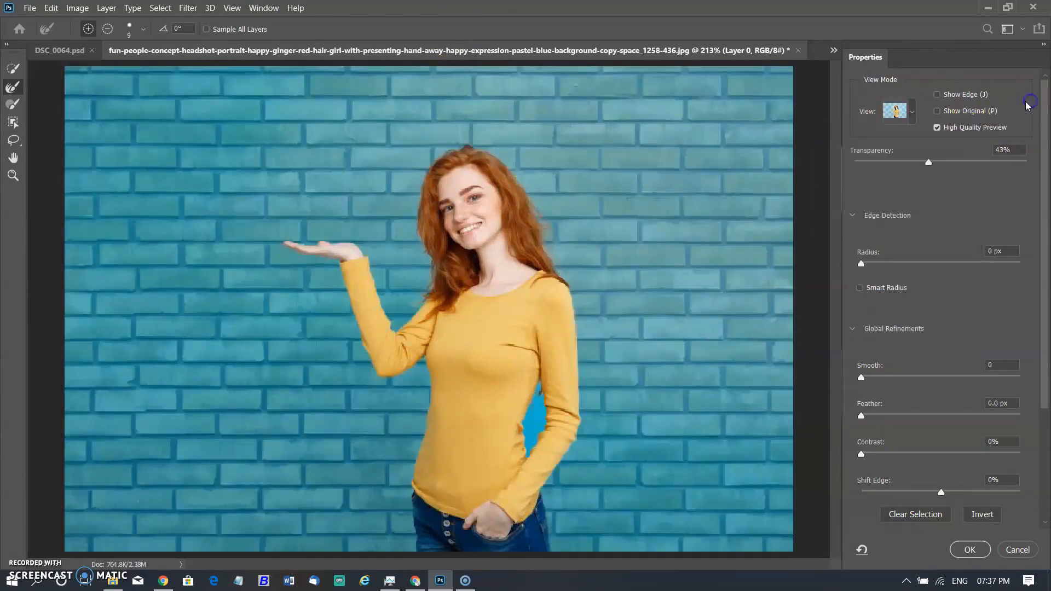
Decontaminate the cutout's colors at 100% and output the selection to a New Layer with Layer Mask
{"action": "left_click_drag", "start_coordinate": [1043, 352], "coordinate": [1043, 459]}
{"action": "left_click", "coordinate": [862, 439]}
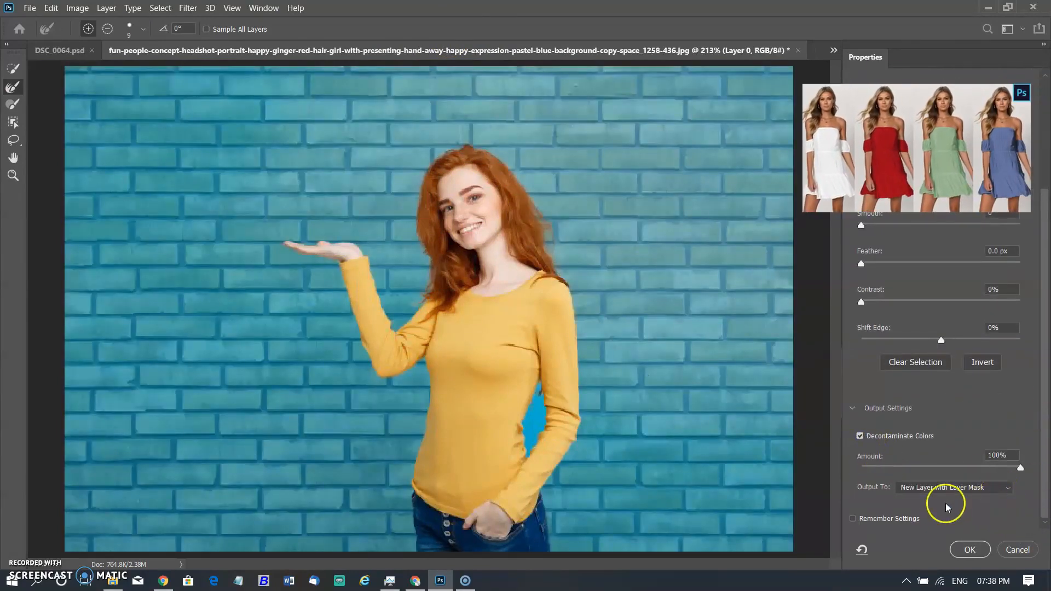
{"action": "left_click", "coordinate": [969, 549]}
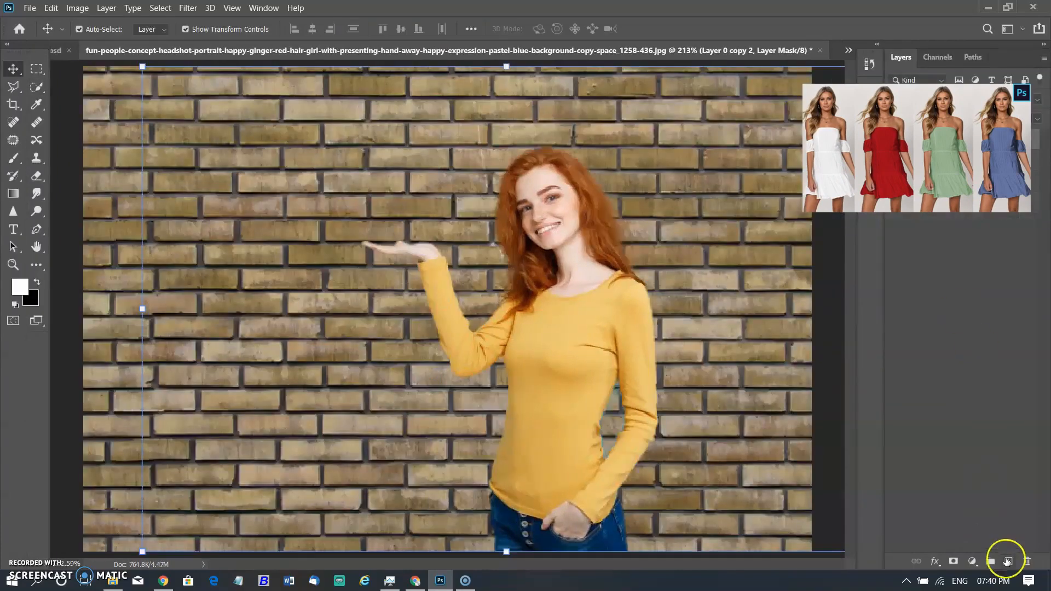
Add a white Solid Color fill layer above the woman's cutout
{"action": "left_click", "coordinate": [1008, 561]}
{"action": "key", "text": "ctrl+z"}
{"action": "left_click", "coordinate": [972, 562]}
{"action": "left_click", "coordinate": [993, 321]}
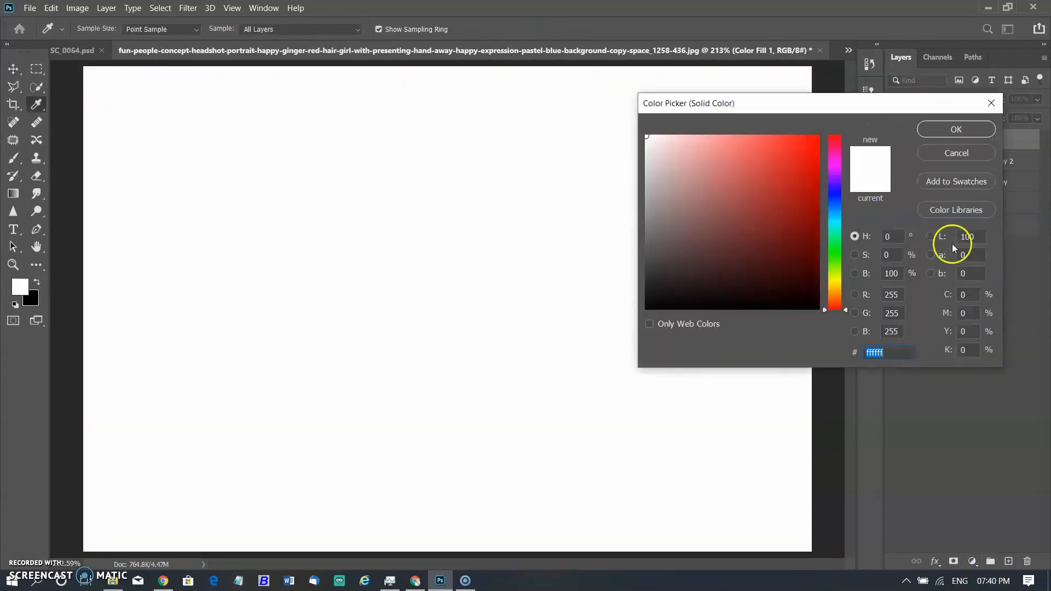
{"action": "left_click", "coordinate": [955, 130]}
Move the color fill layer beneath the woman's cutout and set its color to the brown 8d7c61
{"action": "left_click_drag", "start_coordinate": [979, 144], "coordinate": [985, 170]}
{"action": "double_click", "coordinate": [920, 163]}
{"action": "left_click", "coordinate": [23, 287]}
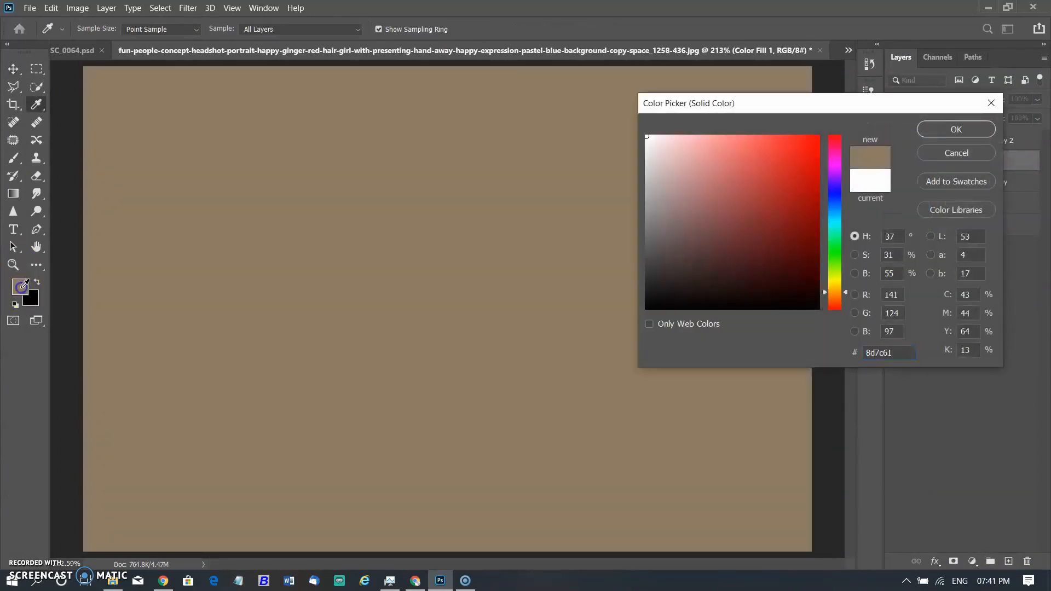
{"action": "left_click", "coordinate": [968, 130]}
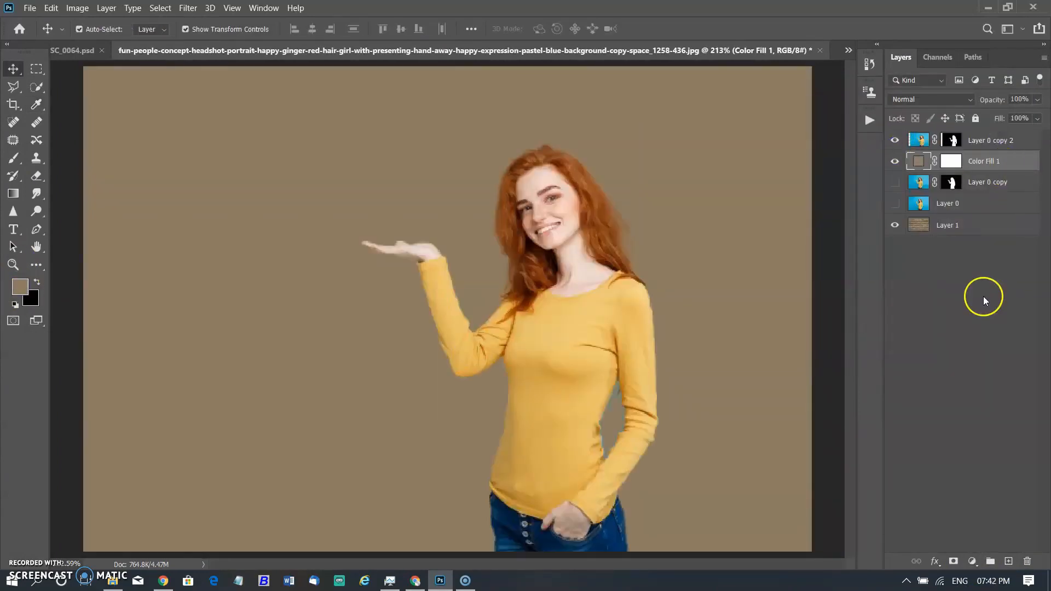
Move Color Fill 1 to the top of the layer stack and set its blend mode to Soft Light
{"action": "left_click_drag", "start_coordinate": [1013, 136], "coordinate": [1011, 135]}
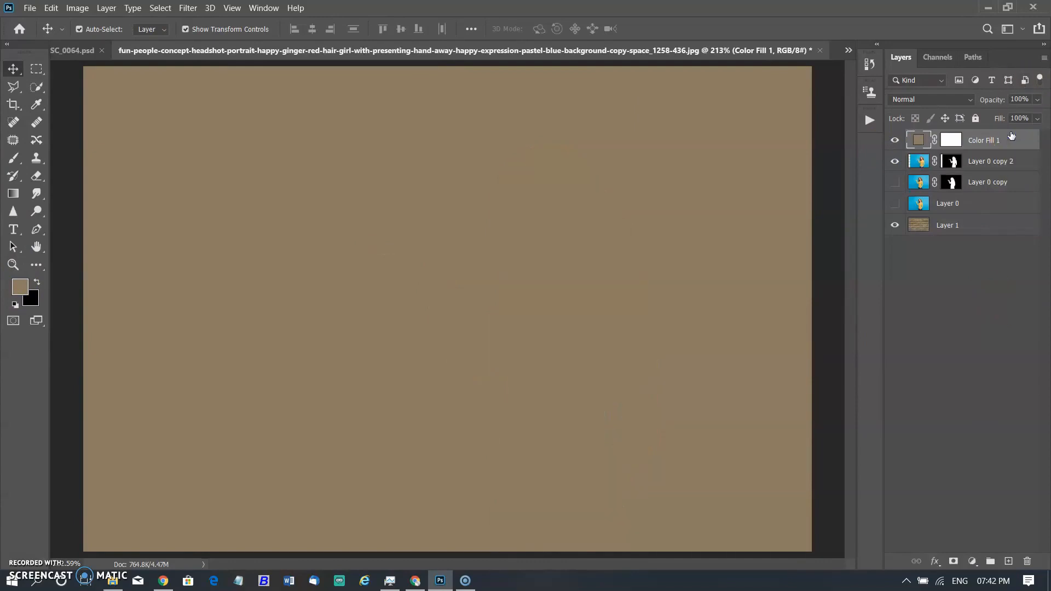
{"action": "left_click", "coordinate": [931, 99]}
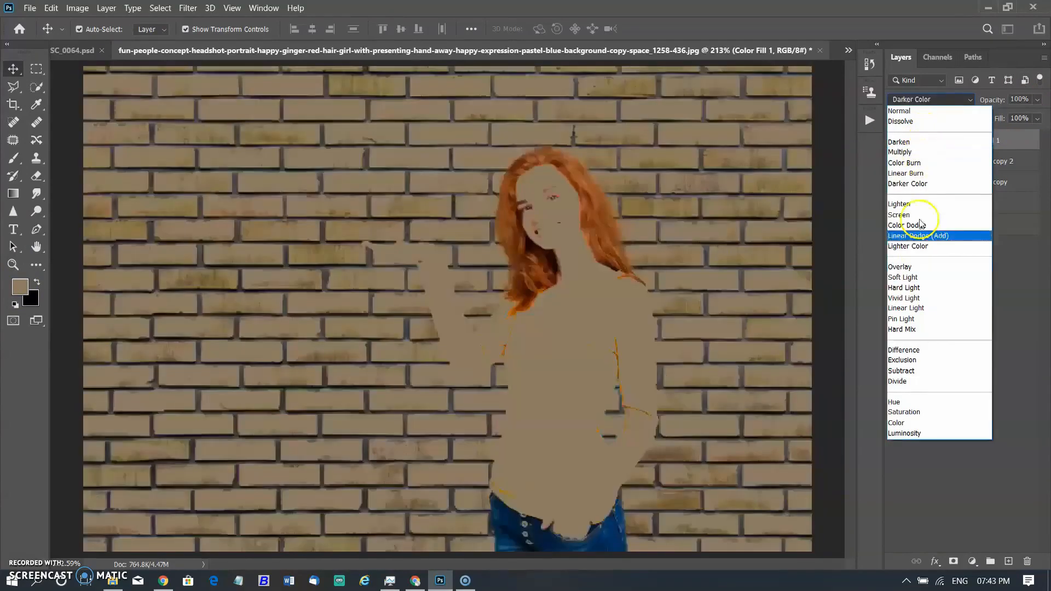
{"action": "left_click", "coordinate": [920, 277]}
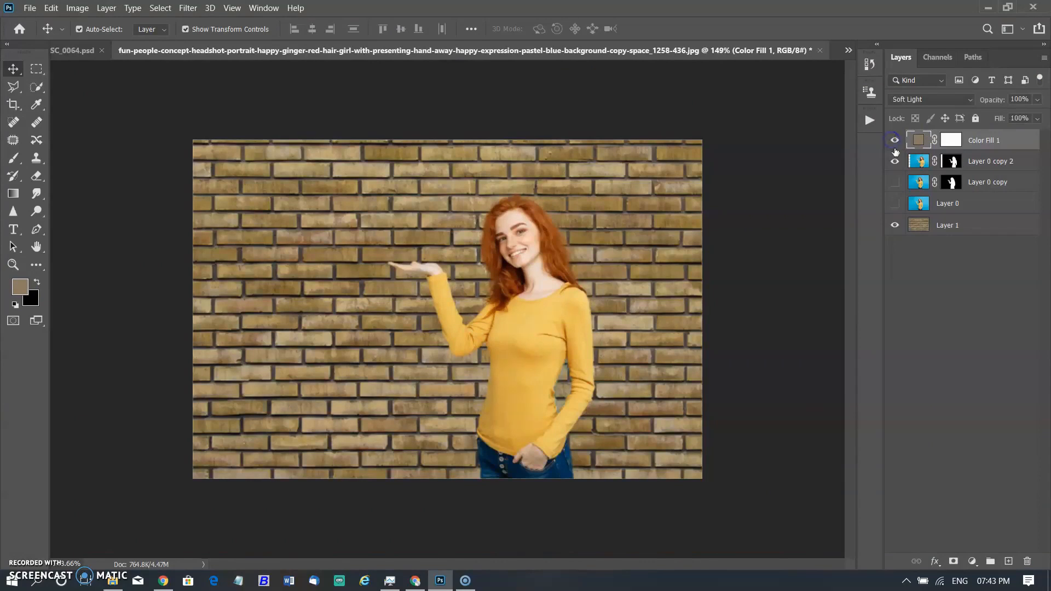
{"action": "left_click", "coordinate": [895, 164]}
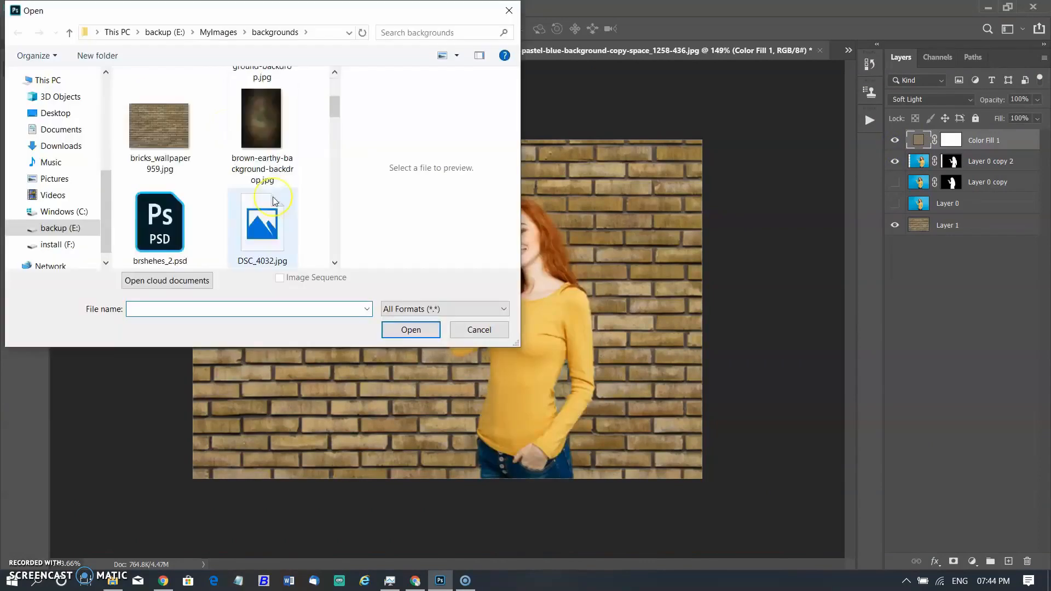
Open another image from the backgrounds folder
{"action": "scroll", "coordinate": [272, 196], "scroll_direction": "down", "scroll_amount": 3}
{"action": "double_click", "coordinate": [270, 104]}
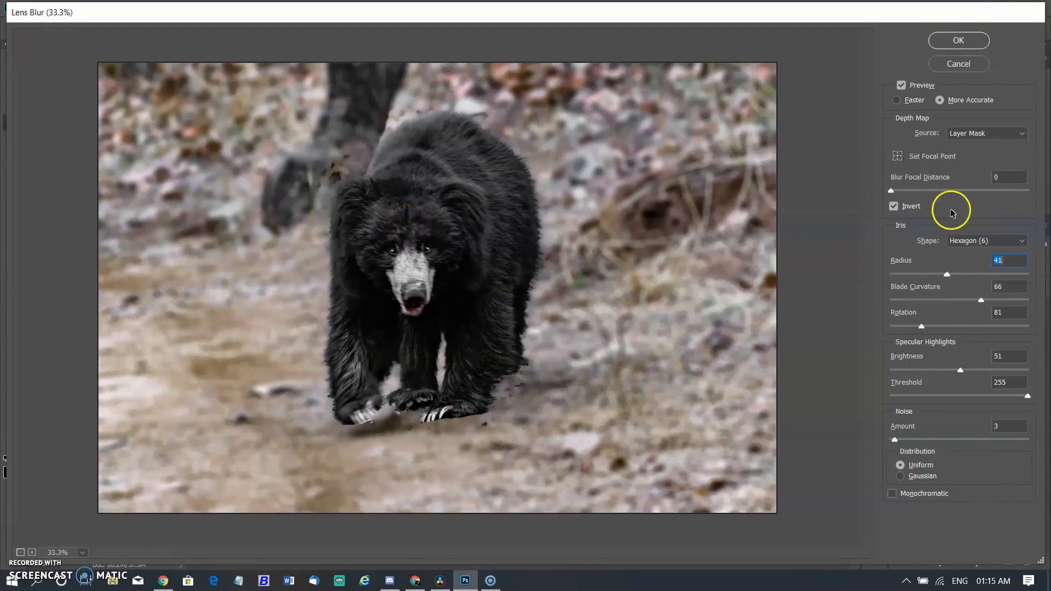
Set the Lens Blur focal point by sampling the bear's face and the tree trunk behind it
{"action": "left_click", "coordinate": [898, 156]}
{"action": "left_click_drag", "start_coordinate": [399, 240], "coordinate": [411, 282]}
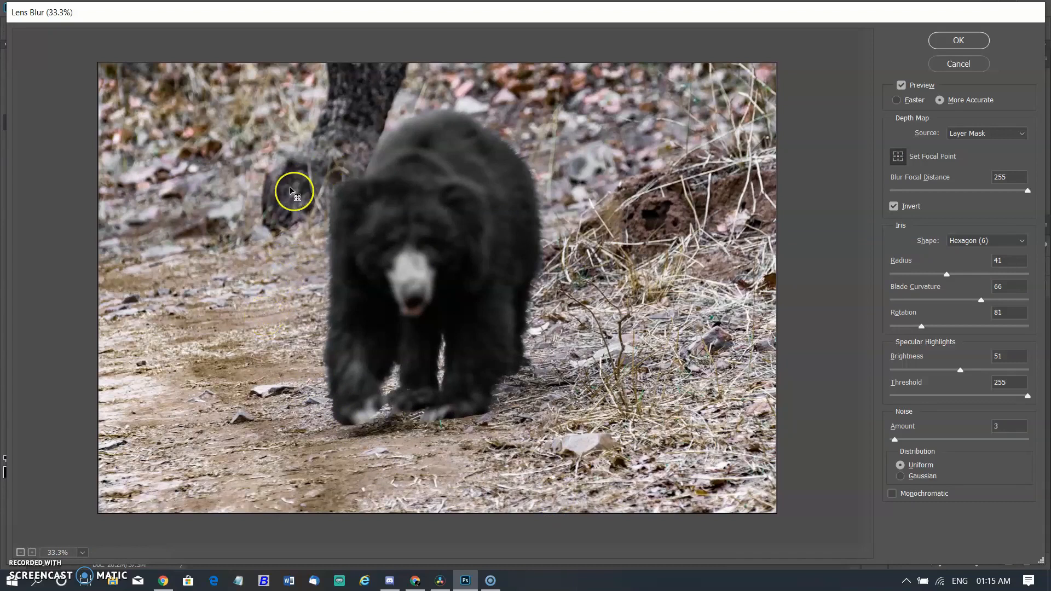
{"action": "left_click", "coordinate": [285, 214]}
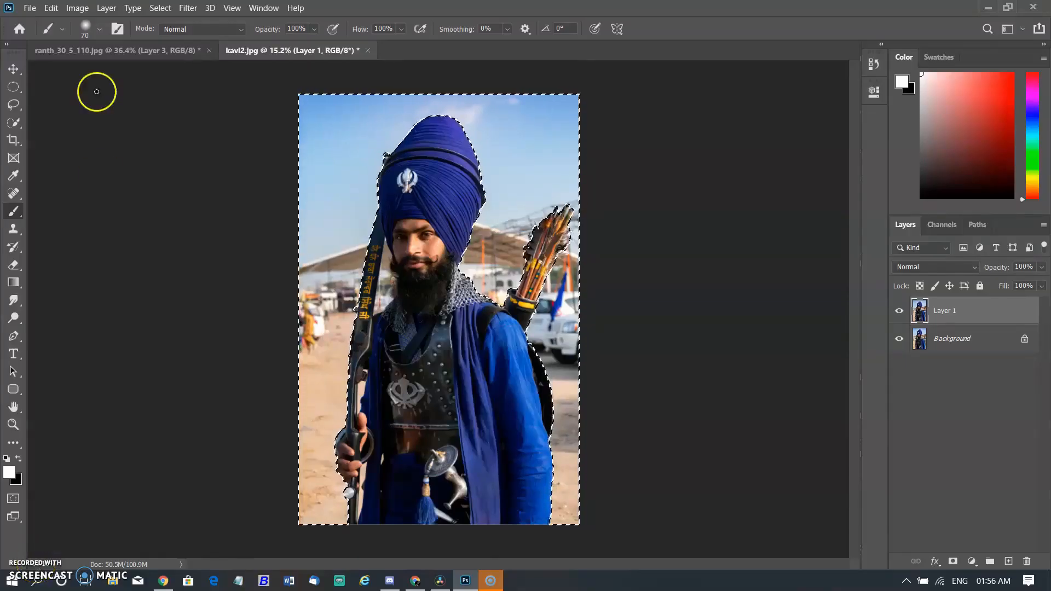
Apply a Gaussian Blur with a radius of about 45.6 pixels to the selected background of kavi2.jpg and clear the selection
{"action": "left_click", "coordinate": [187, 7]}
{"action": "mouse_move", "coordinate": [222, 155]}
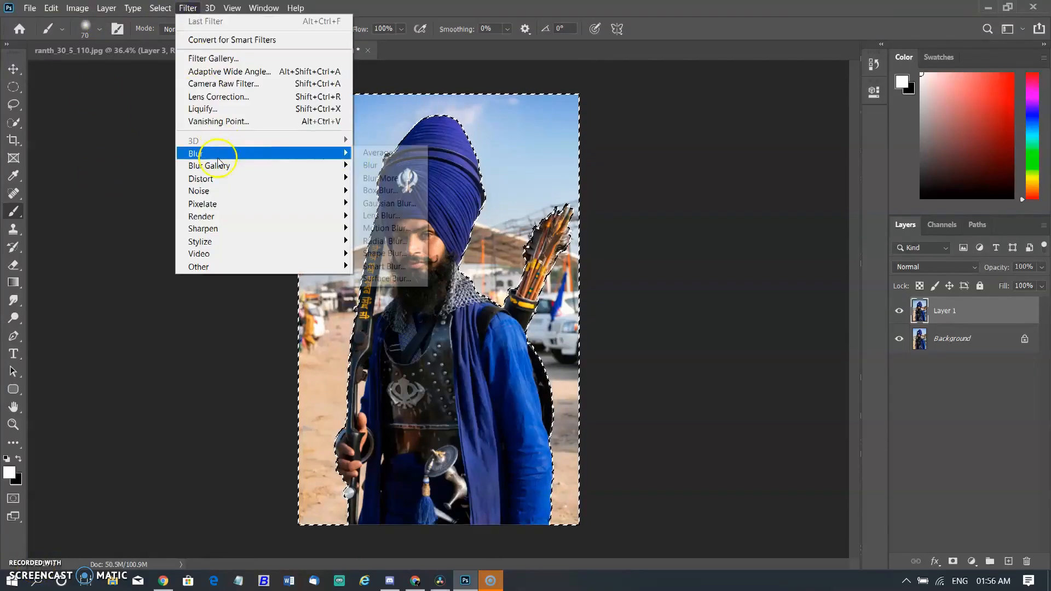
{"action": "left_click", "coordinate": [389, 203]}
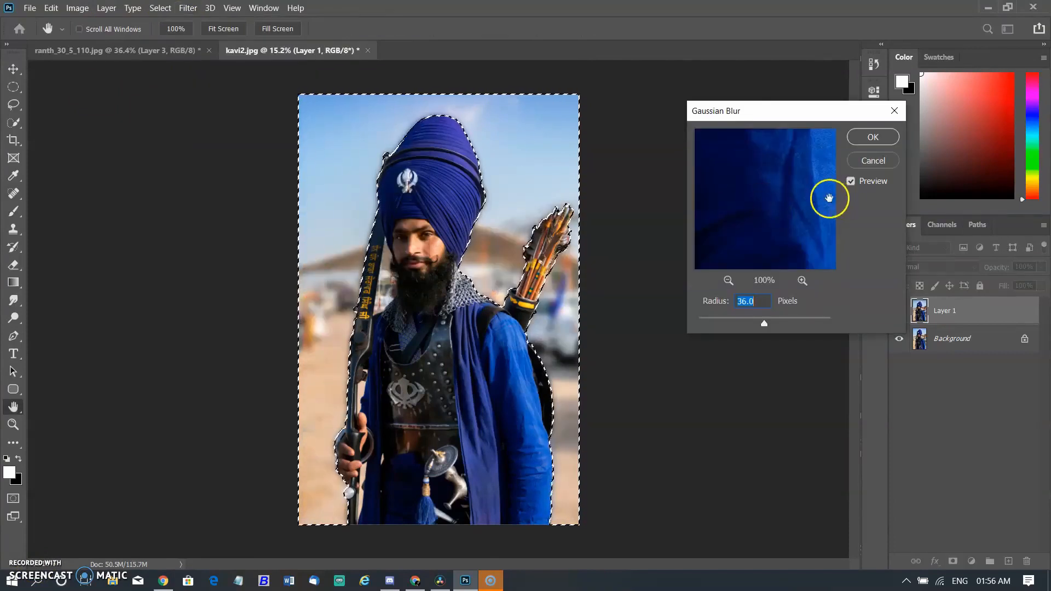
{"action": "mouse_move", "coordinate": [764, 324]}
{"action": "left_mouse_down"}
{"action": "mouse_move", "coordinate": [777, 326]}
{"action": "mouse_move", "coordinate": [772, 335]}
{"action": "left_mouse_up"}
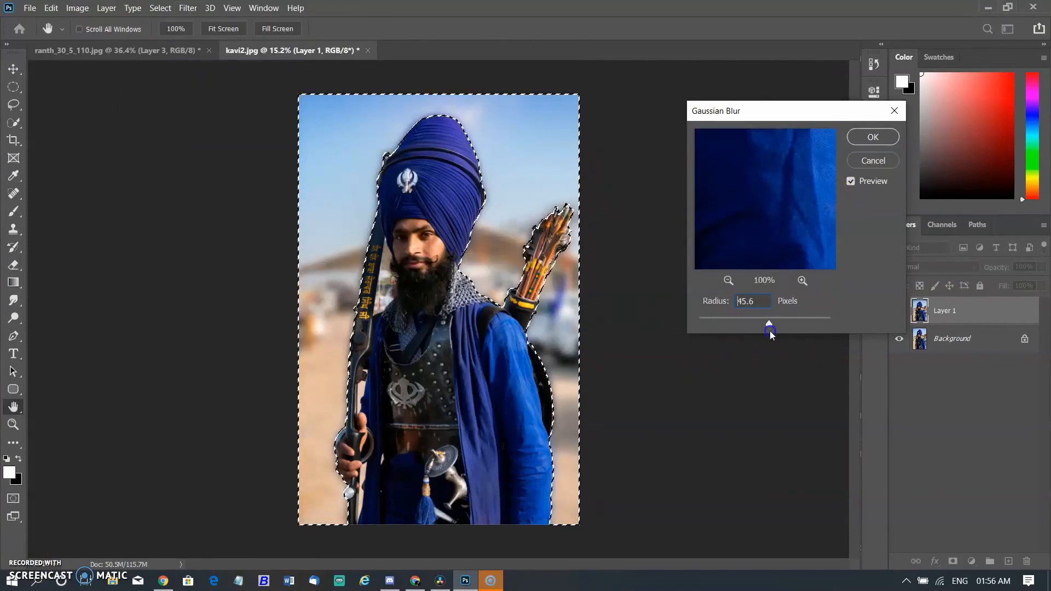
{"action": "left_click", "coordinate": [872, 138]}
{"action": "key", "text": "ctrl+d"}
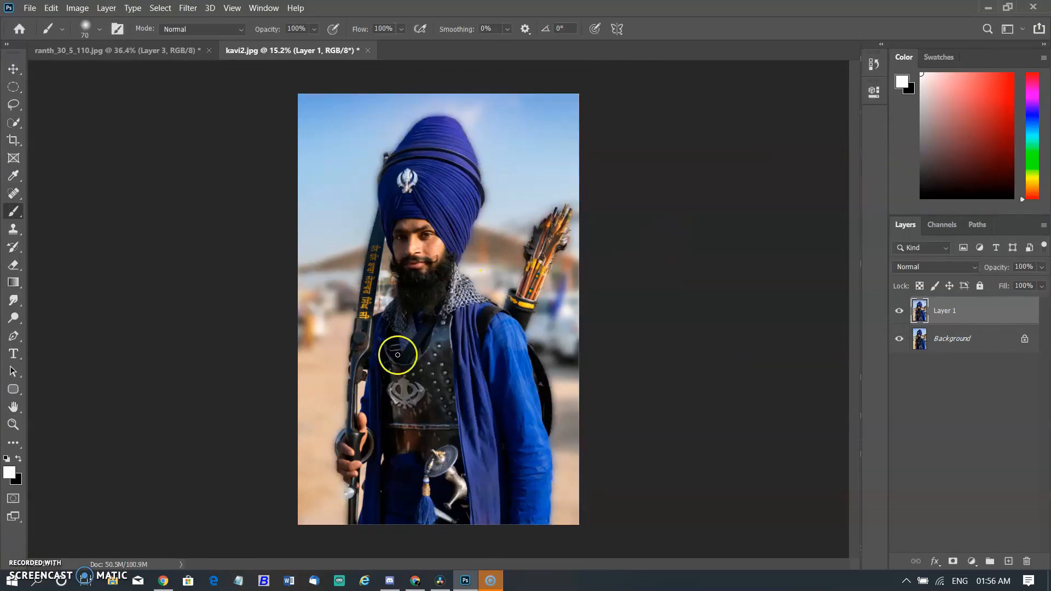
{"action": "scroll", "coordinate": [398, 353], "scroll_direction": "up", "scroll_amount": 1}
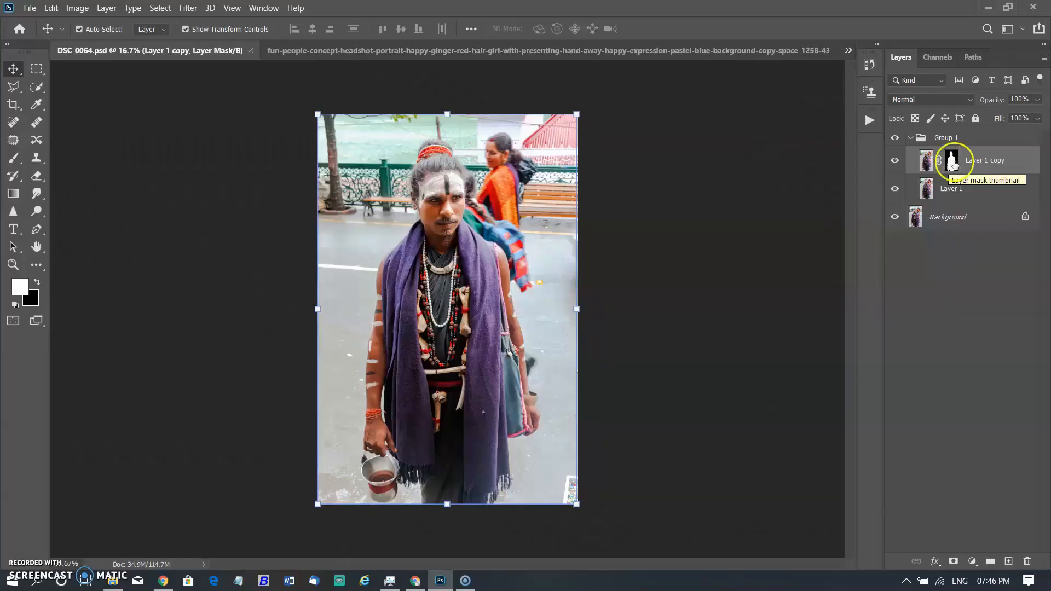
Load the man's outline as a selection from the mask of Layer 1 copy in DSC_0064.psd
{"action": "left_click", "coordinate": [952, 161], "text": "ctrl"}
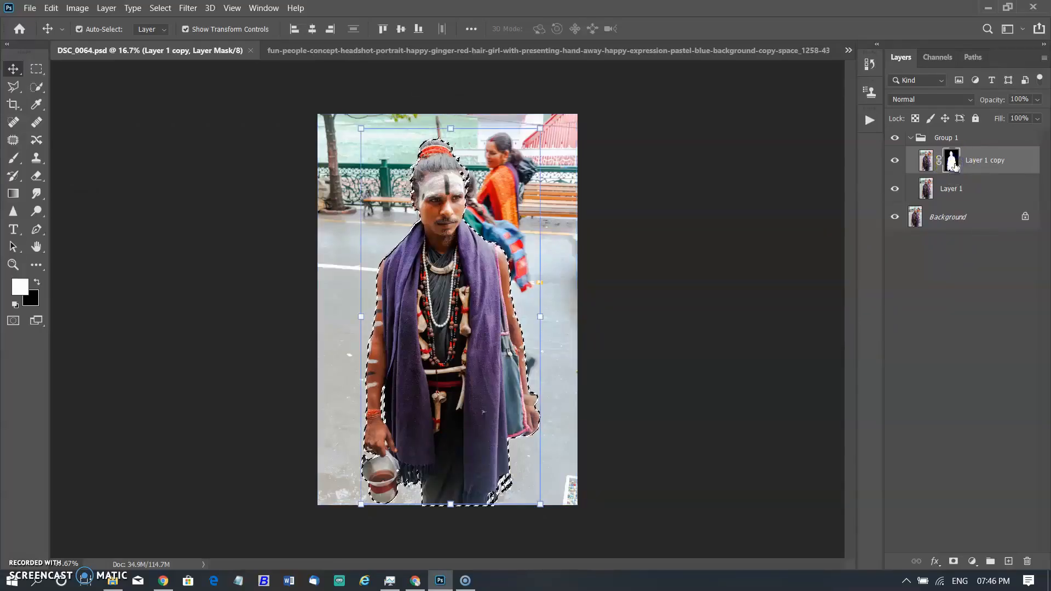
{"action": "left_click", "coordinate": [710, 322]}
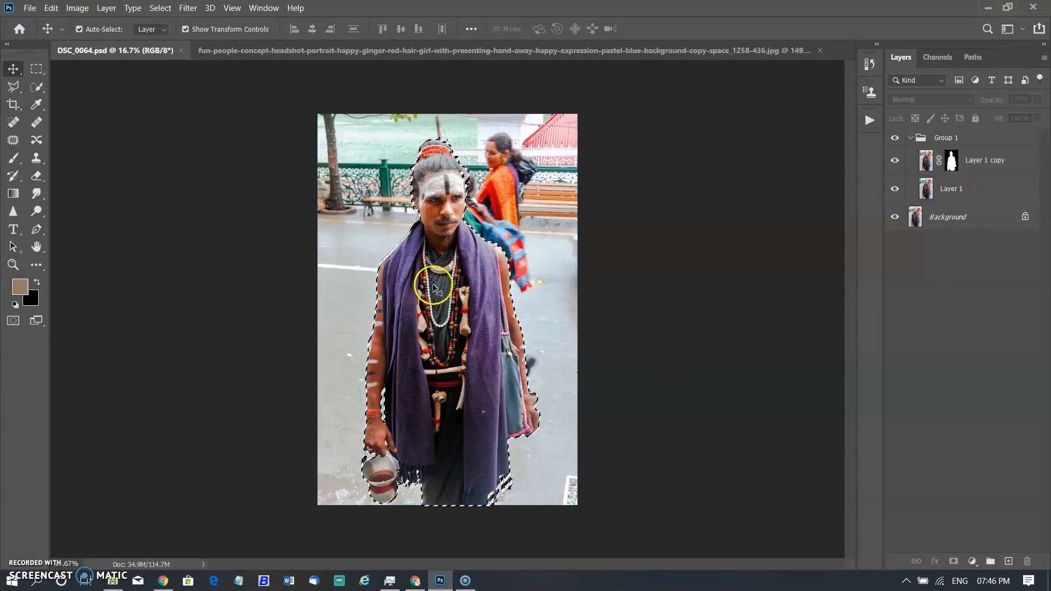
{"action": "scroll", "coordinate": [451, 270], "scroll_direction": "up", "scroll_amount": 2}
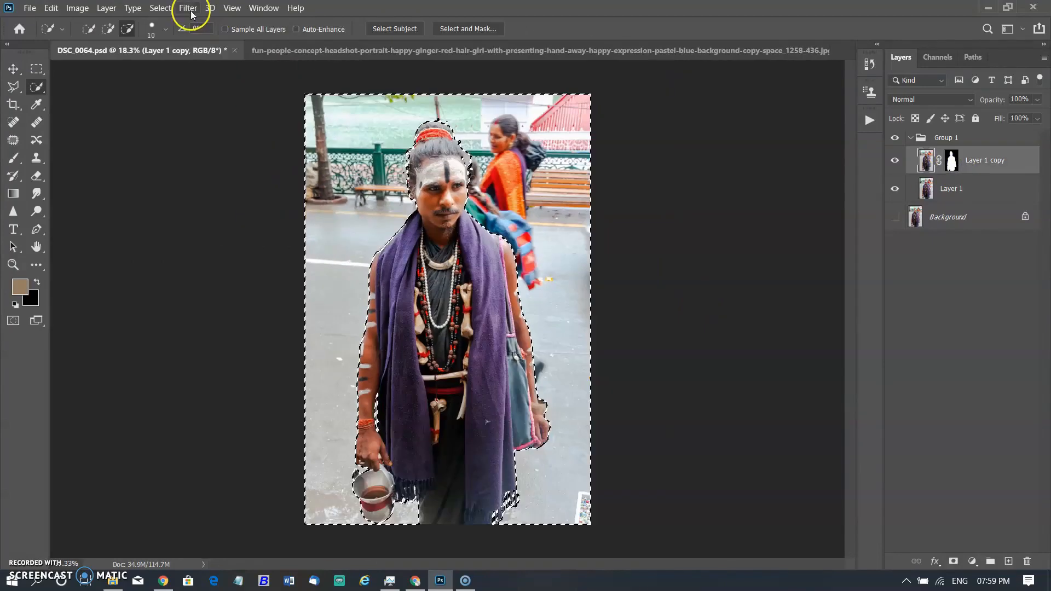
Apply a Gaussian Blur with a radius of about 36 pixels to the selected background on Layer 1 copy
{"action": "left_click", "coordinate": [188, 7]}
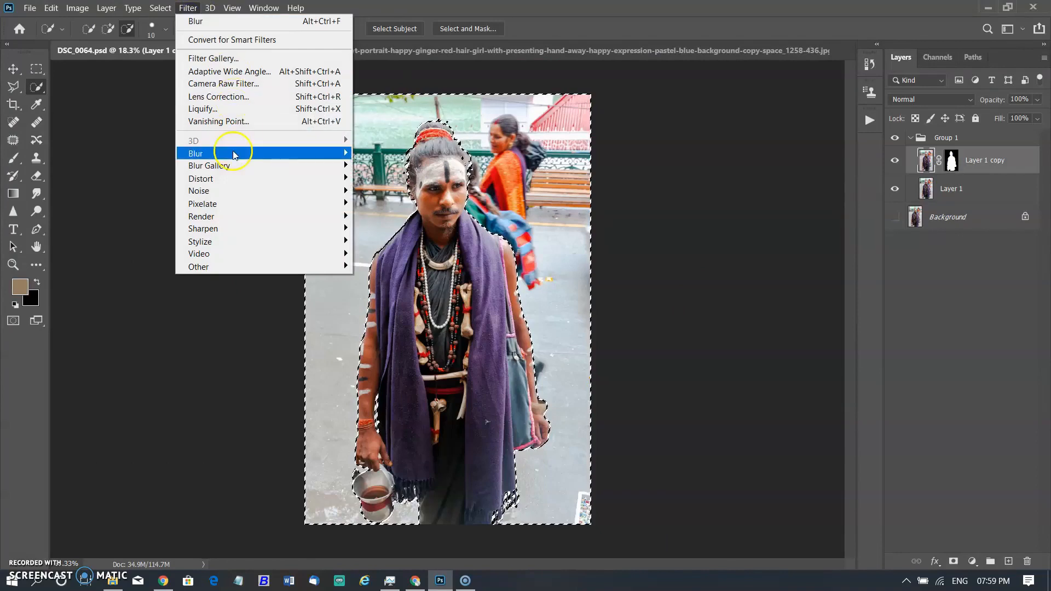
{"action": "mouse_move", "coordinate": [236, 153]}
{"action": "left_click", "coordinate": [388, 204]}
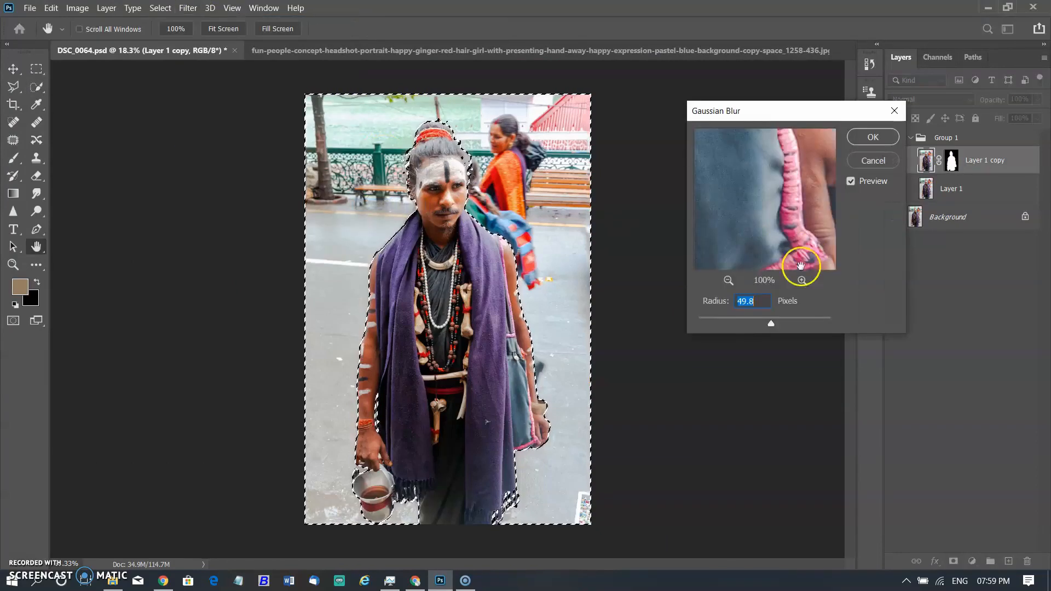
{"action": "mouse_move", "coordinate": [772, 333]}
{"action": "left_mouse_down"}
{"action": "mouse_move", "coordinate": [788, 325]}
{"action": "mouse_move", "coordinate": [762, 330]}
{"action": "left_mouse_up"}
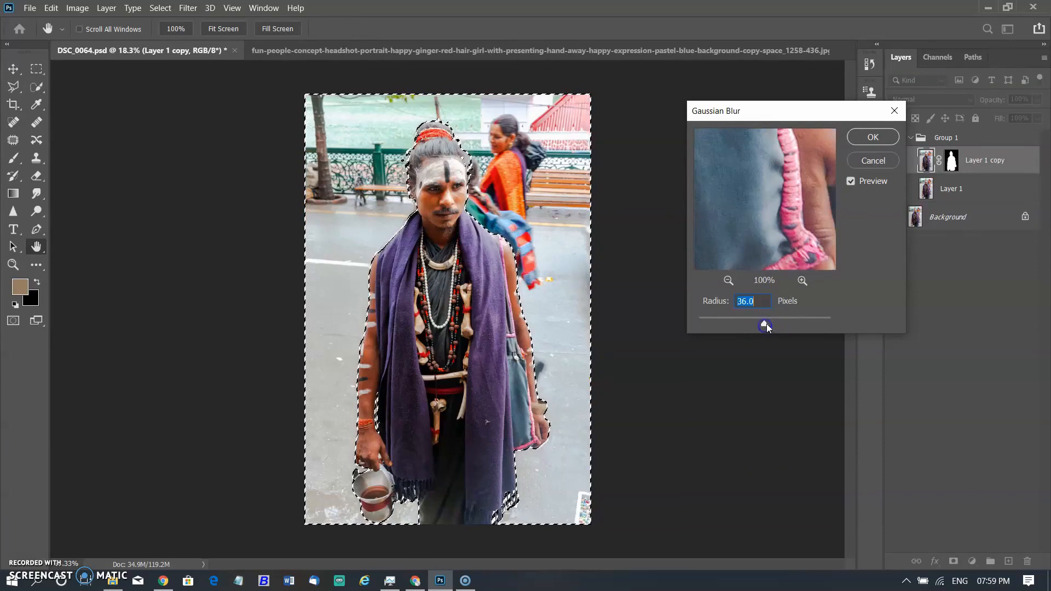
{"action": "left_click", "coordinate": [872, 137]}
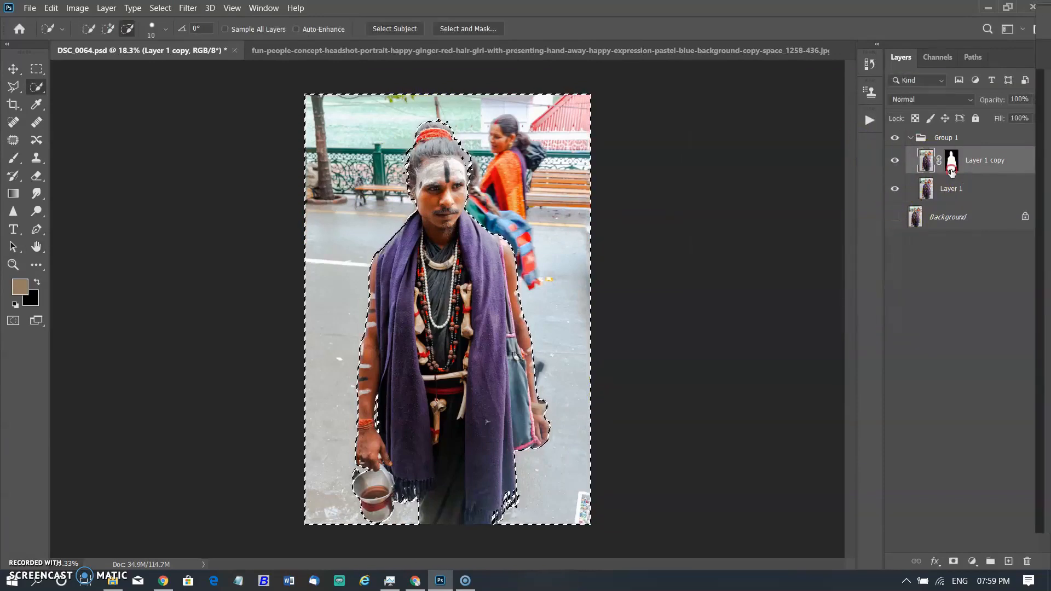
Disable the layer mask of Layer 1 copy and inspect the blur along the edge of the man's arm
{"action": "right_click", "coordinate": [951, 164]}
{"action": "left_click", "coordinate": [920, 239]}
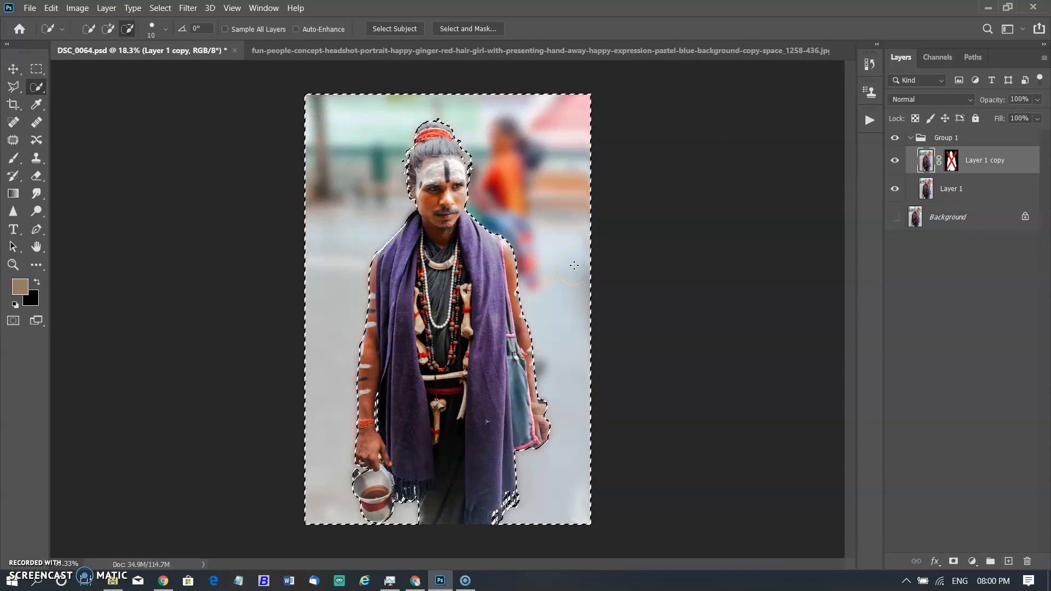
{"action": "scroll", "coordinate": [363, 354], "scroll_direction": "up", "scroll_amount": 3}
{"action": "scroll", "coordinate": [364, 349], "scroll_direction": "up", "scroll_amount": 3}
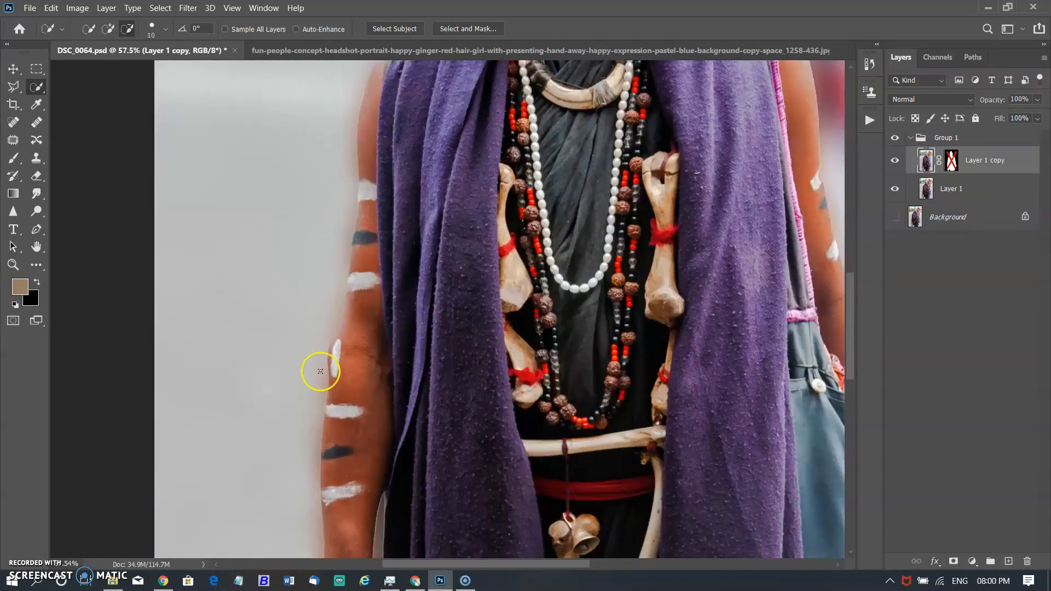
{"action": "key", "text": "ctrl+0"}
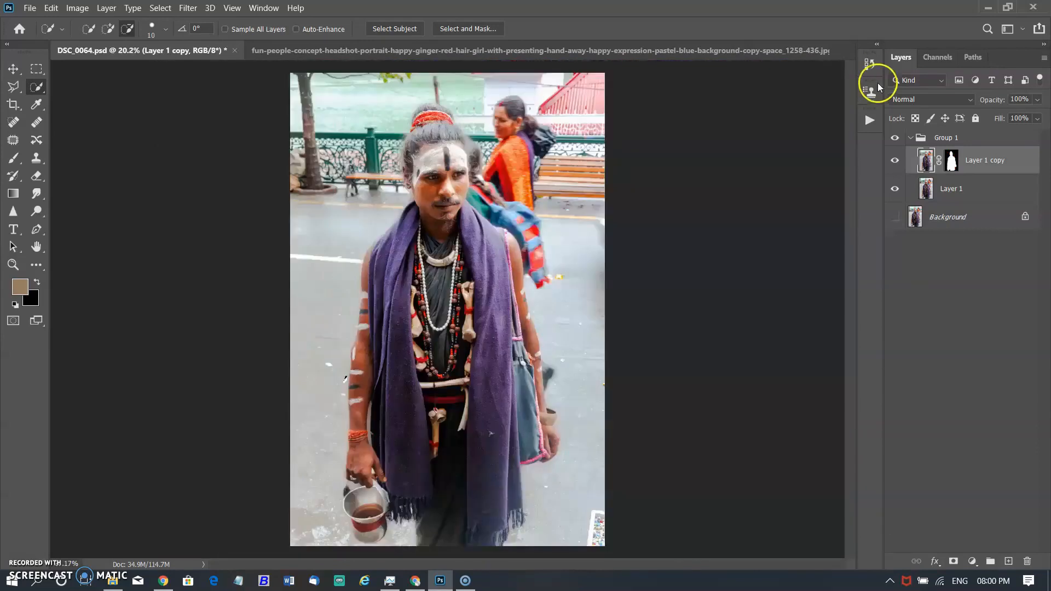
Revert DSC_0064.psd to the state before the Gaussian Blur and clear the selection
{"action": "left_click", "coordinate": [869, 64]}
{"action": "left_click", "coordinate": [772, 112]}
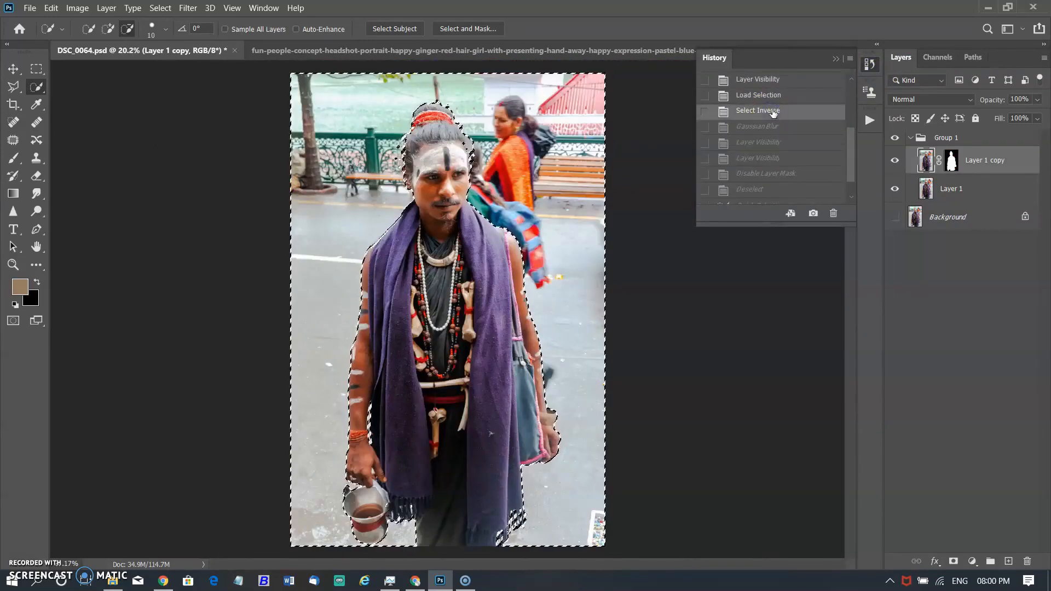
{"action": "key", "text": "ctrl+d"}
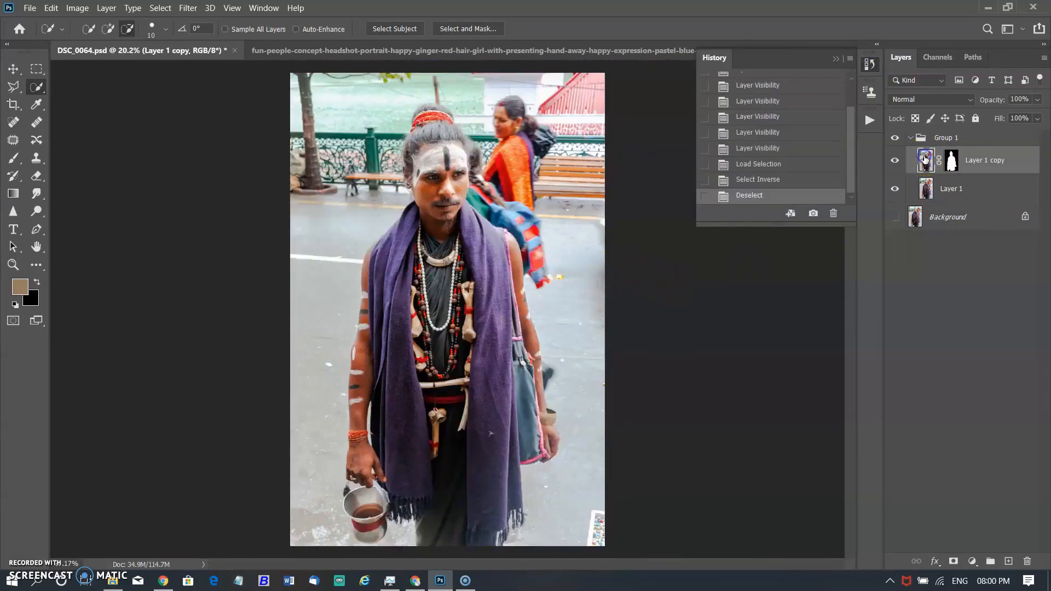
Set up a Lens Blur on Layer 1 copy with radius 48, using the inverted layer mask as the depth map
{"action": "left_click", "coordinate": [188, 8]}
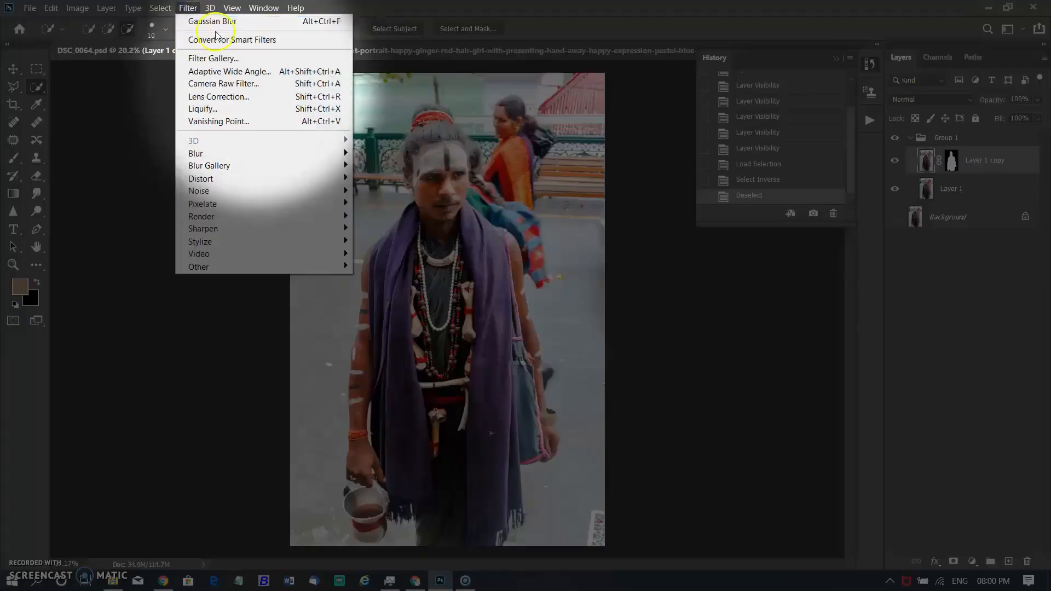
{"action": "mouse_move", "coordinate": [235, 153]}
{"action": "left_click", "coordinate": [383, 213]}
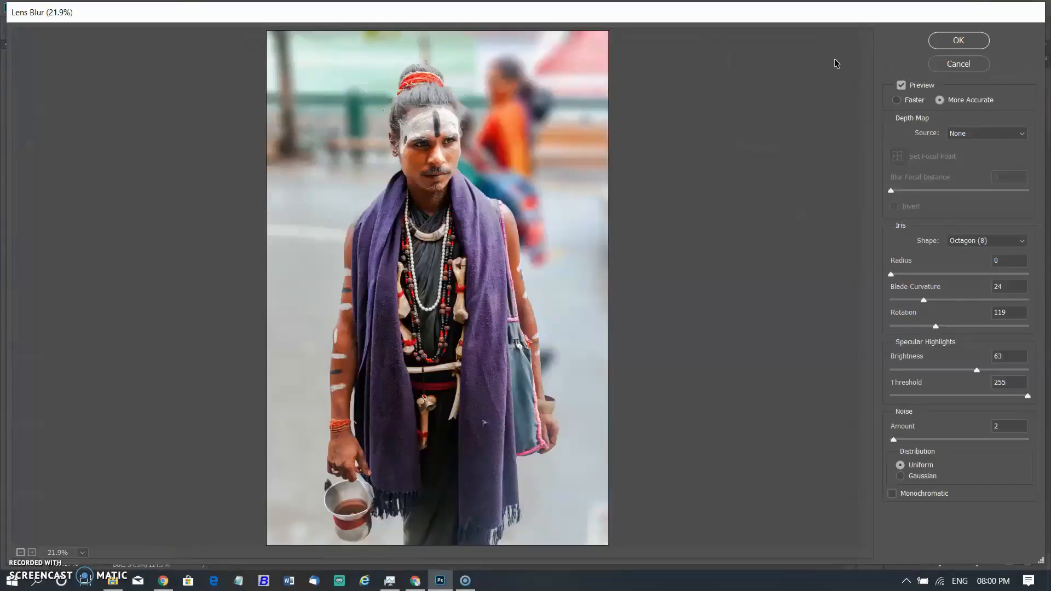
{"action": "left_click", "coordinate": [980, 133]}
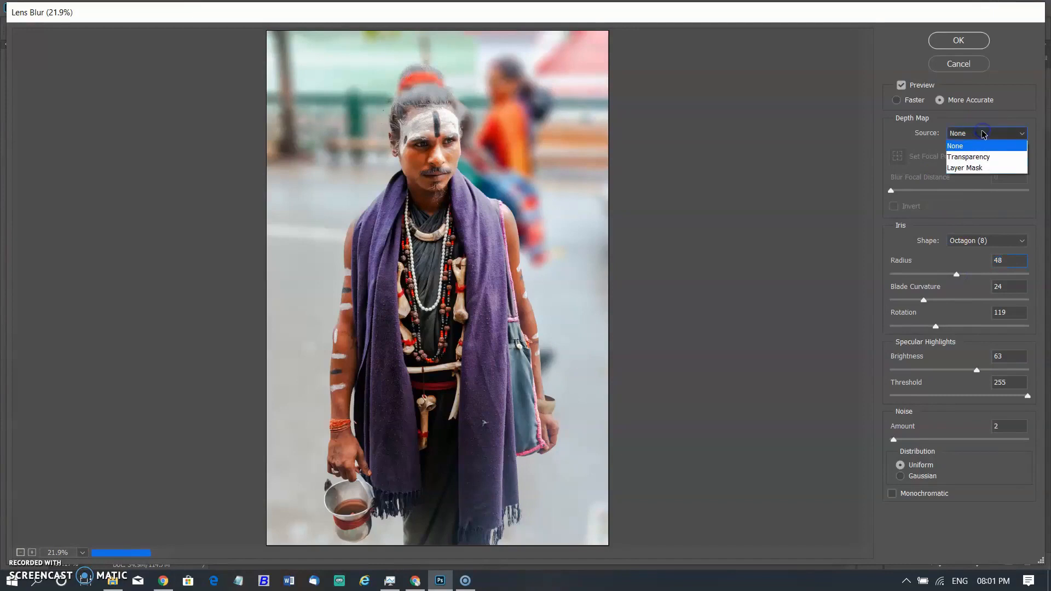
{"action": "left_click", "coordinate": [973, 168]}
{"action": "left_click", "coordinate": [893, 206]}
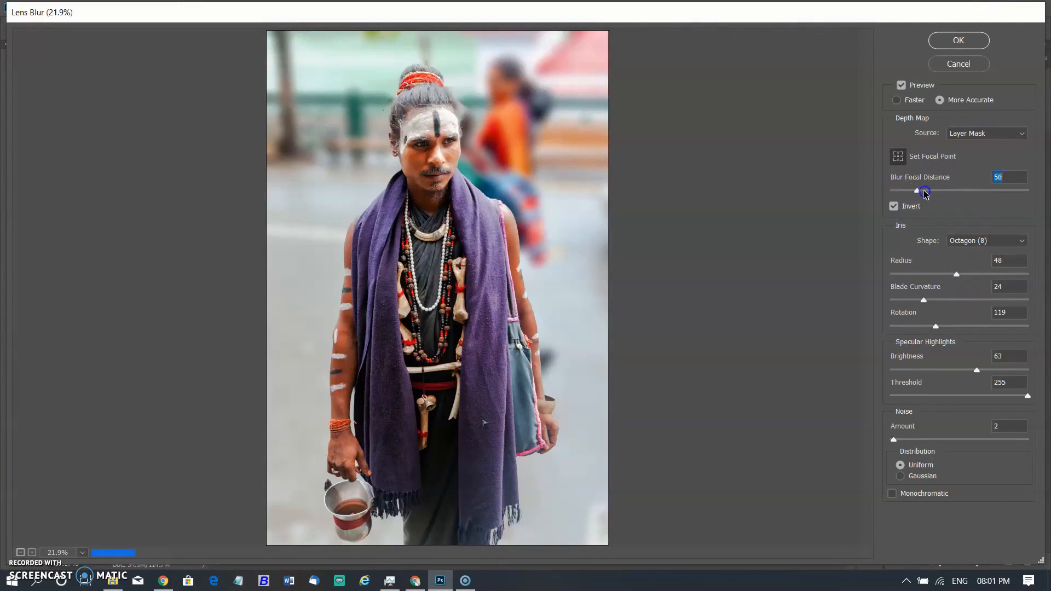
Turn off depth map inversion, move the focal point from the background to the man, and apply the Lens Blur
{"action": "left_click", "coordinate": [893, 206]}
{"action": "left_click", "coordinate": [893, 205]}
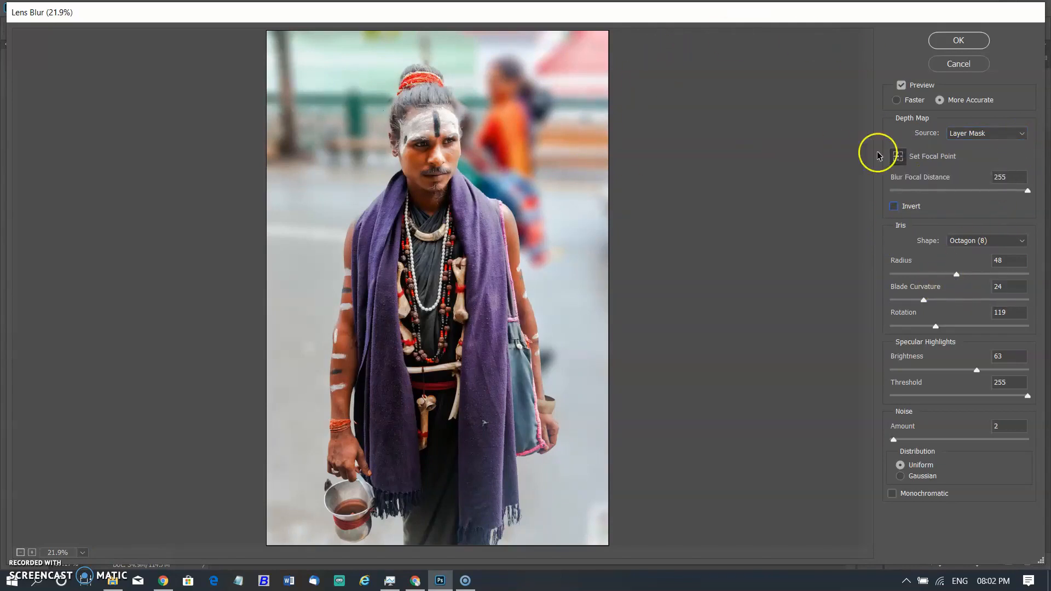
{"action": "left_click", "coordinate": [531, 136]}
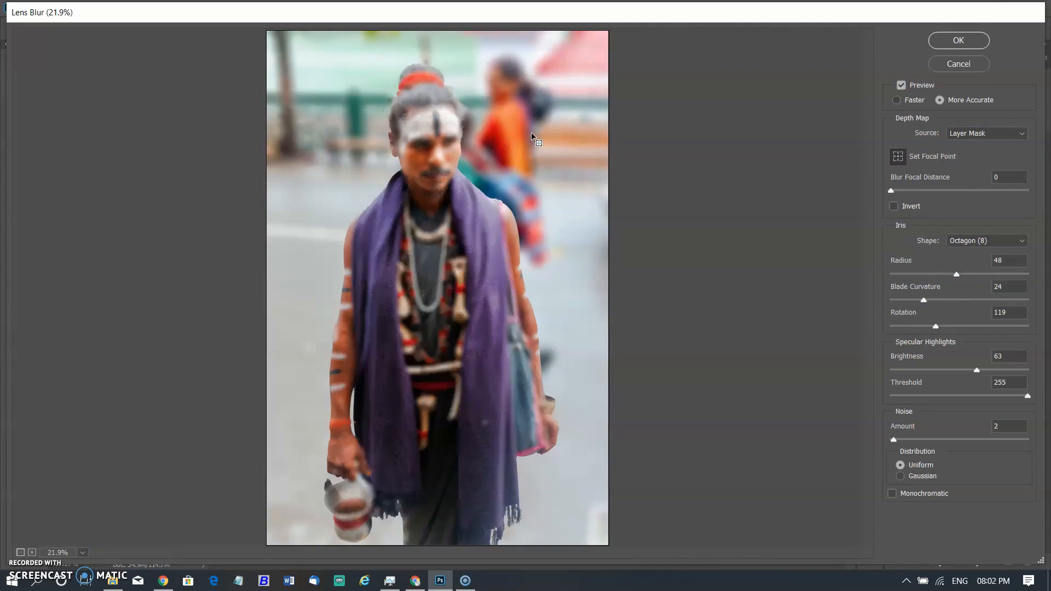
{"action": "left_click", "coordinate": [477, 264]}
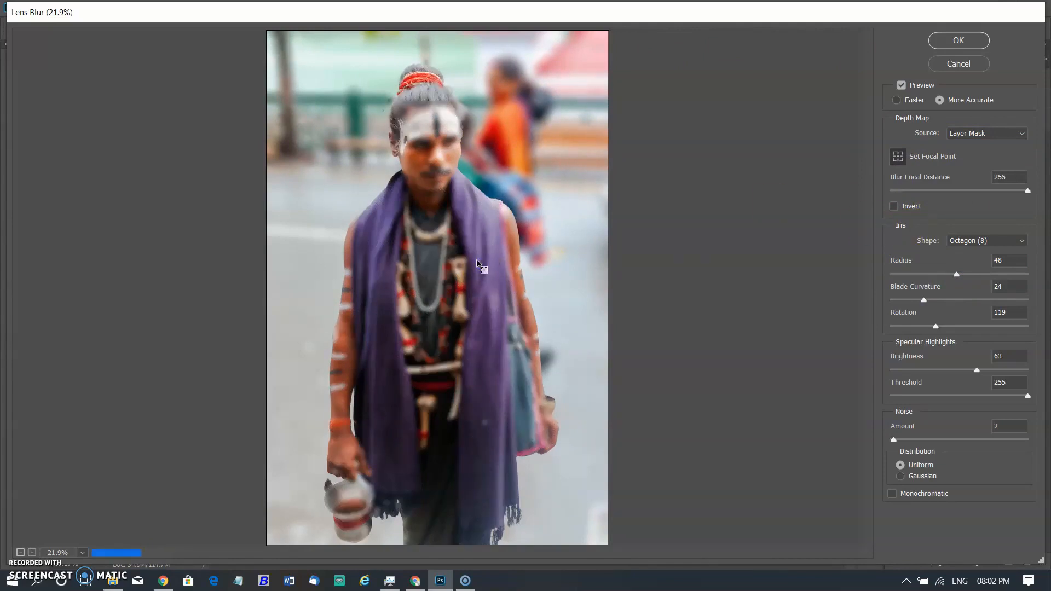
{"action": "left_click", "coordinate": [957, 40]}
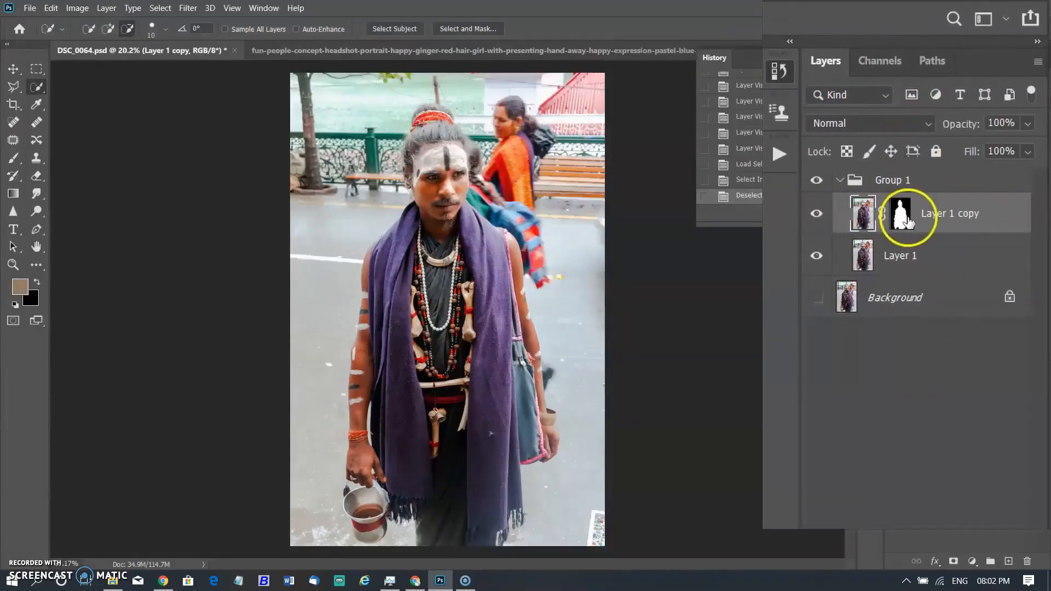
Disable Layer 1 copy's mask and examine the lens-blurred background around the man's arm
{"action": "right_click", "coordinate": [908, 214]}
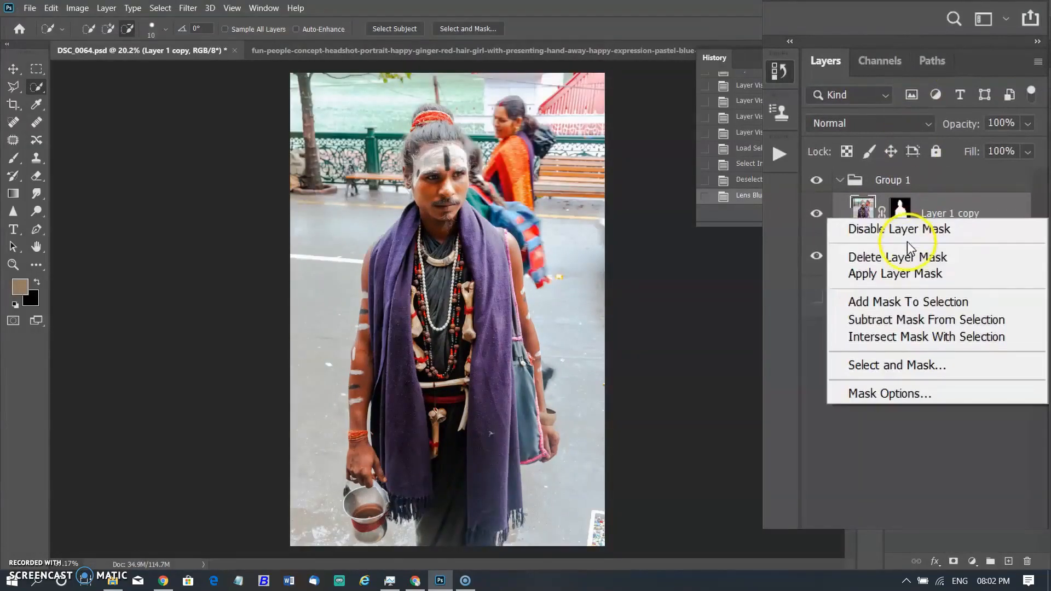
{"action": "left_click", "coordinate": [908, 228]}
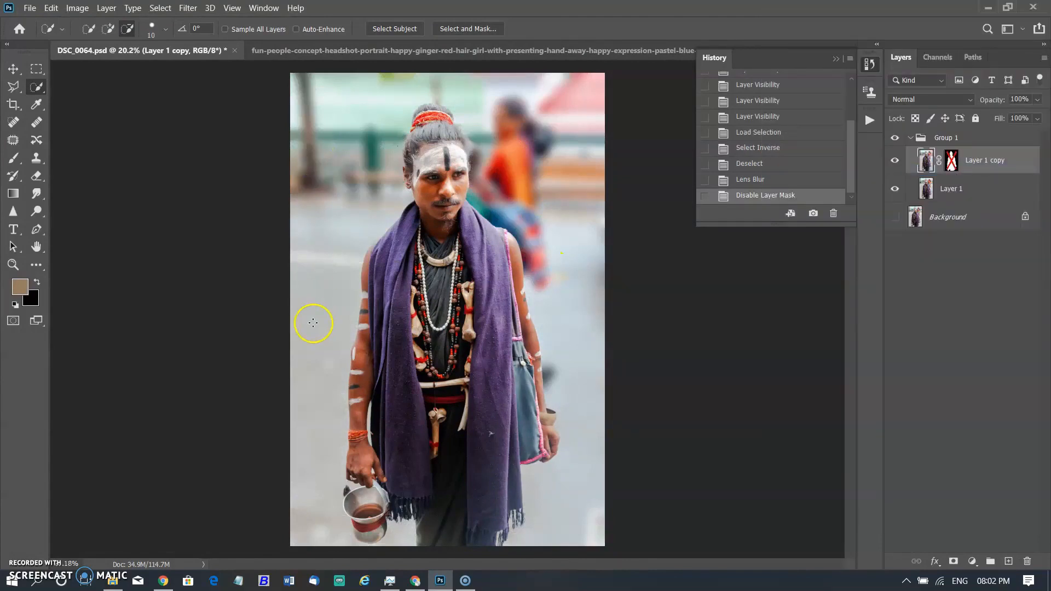
{"action": "scroll", "coordinate": [313, 323], "scroll_direction": "up", "scroll_amount": 1}
{"action": "scroll", "coordinate": [313, 323], "scroll_direction": "up", "scroll_amount": 3}
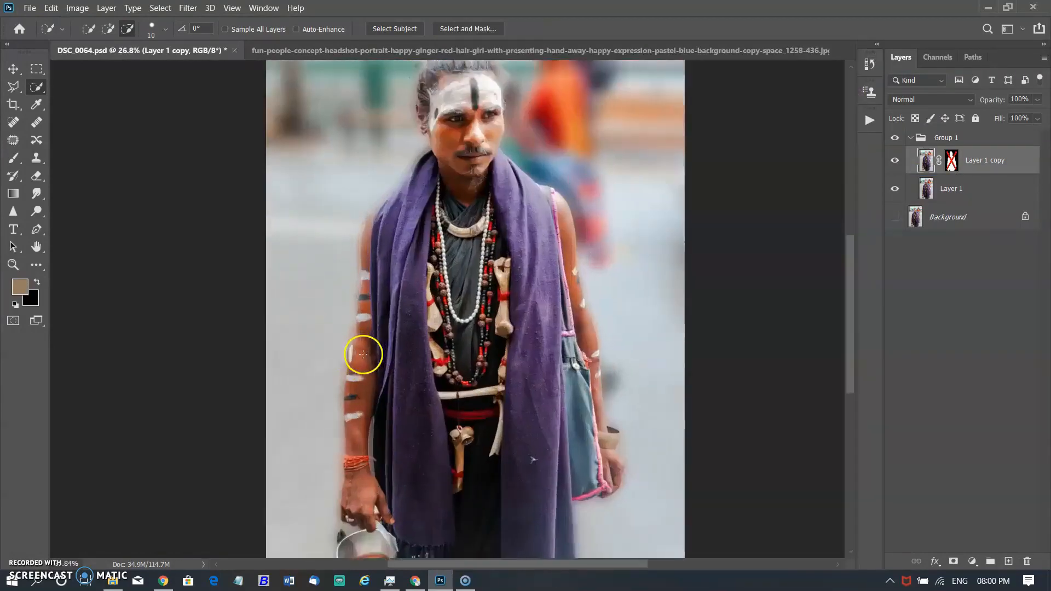
{"action": "scroll", "coordinate": [364, 351], "scroll_direction": "up", "scroll_amount": 3}
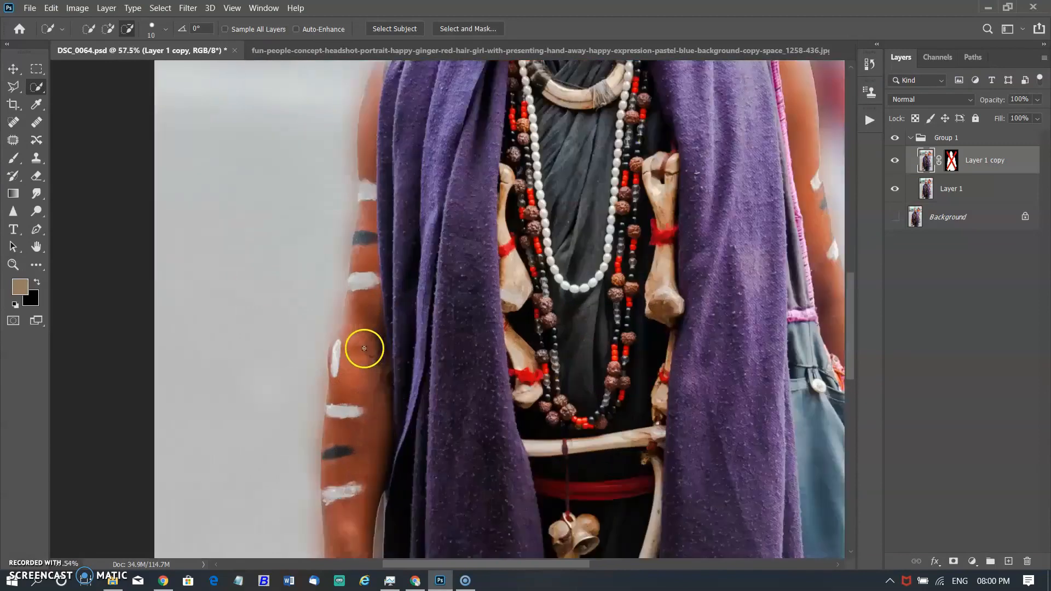
{"action": "left_click", "coordinate": [308, 436]}
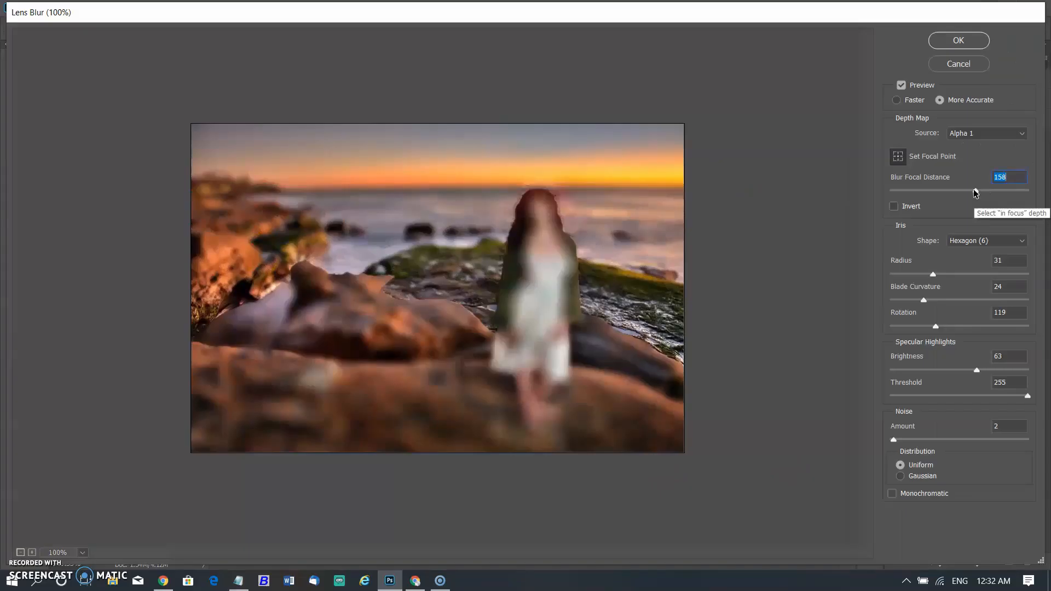
Use Alpha 1 as the Lens Blur depth map for the beach photo and adjust the blur focal distance
{"action": "left_click", "coordinate": [985, 133]}
{"action": "left_click", "coordinate": [973, 176]}
{"action": "left_click_drag", "start_coordinate": [973, 191], "coordinate": [964, 195]}
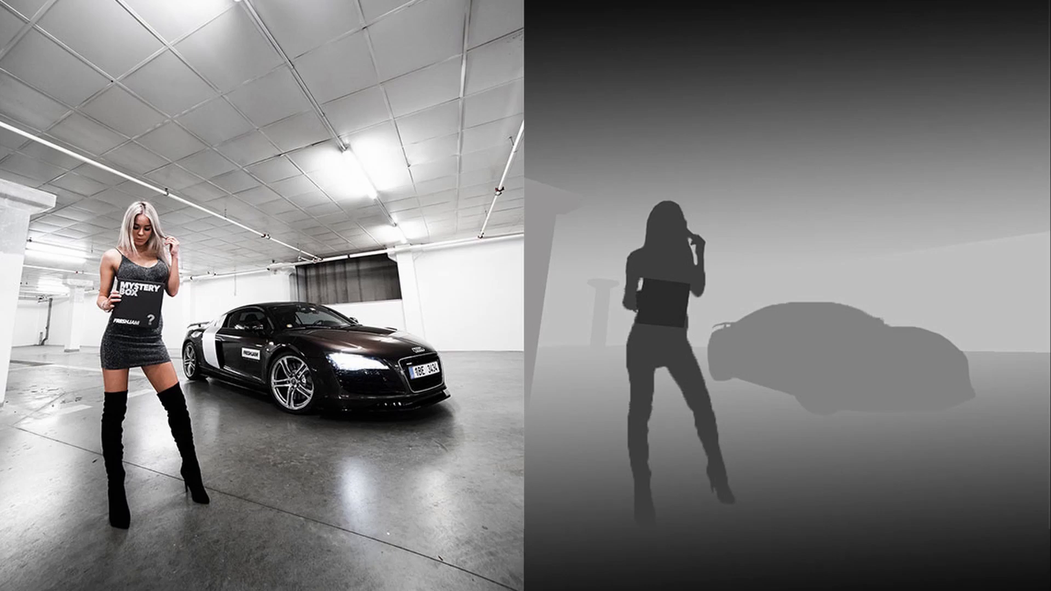
Create a new, empty alpha channel in womanwithdepth.jpg
{"action": "left_click", "coordinate": [1007, 561]}
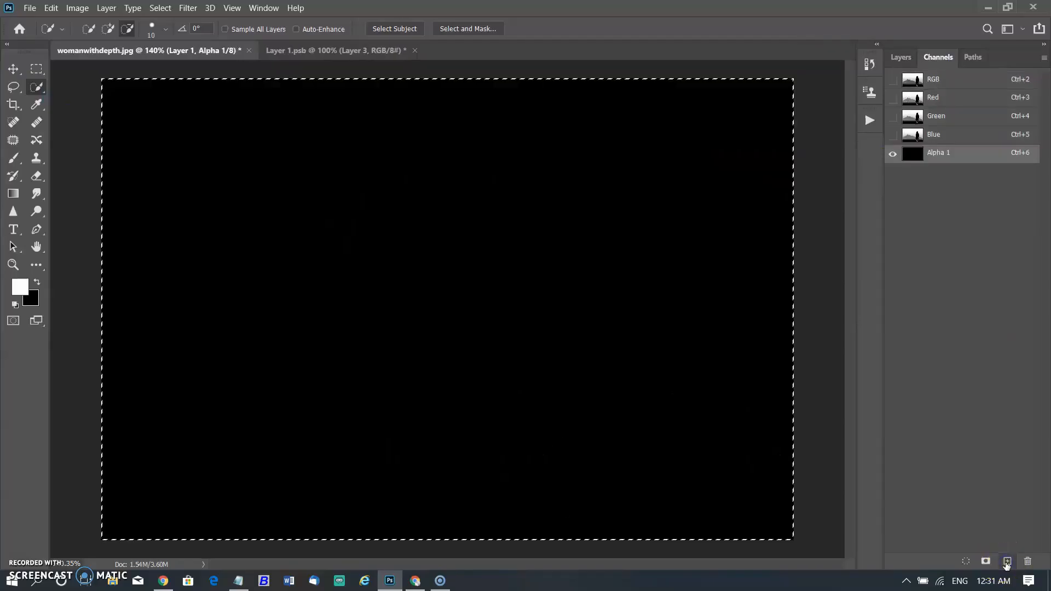
{"action": "left_click", "coordinate": [955, 452]}
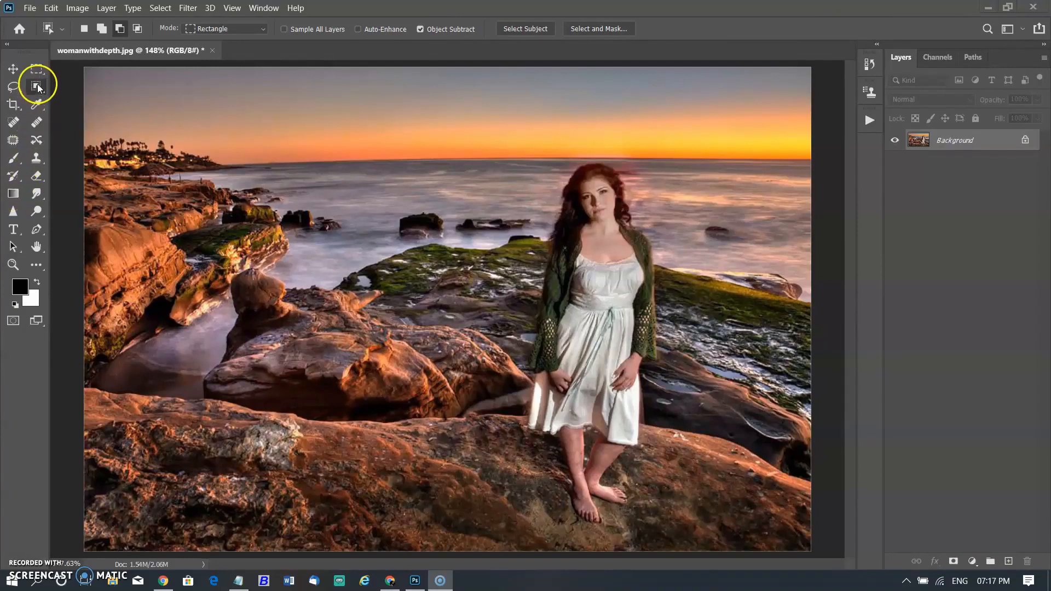
Select the woman in womanwithdepth.jpg with a rectangular object selection and send it to Select and Mask
{"action": "left_click", "coordinate": [116, 51]}
{"action": "left_click_drag", "start_coordinate": [515, 151], "coordinate": [689, 535]}
{"action": "left_click", "coordinate": [608, 30]}
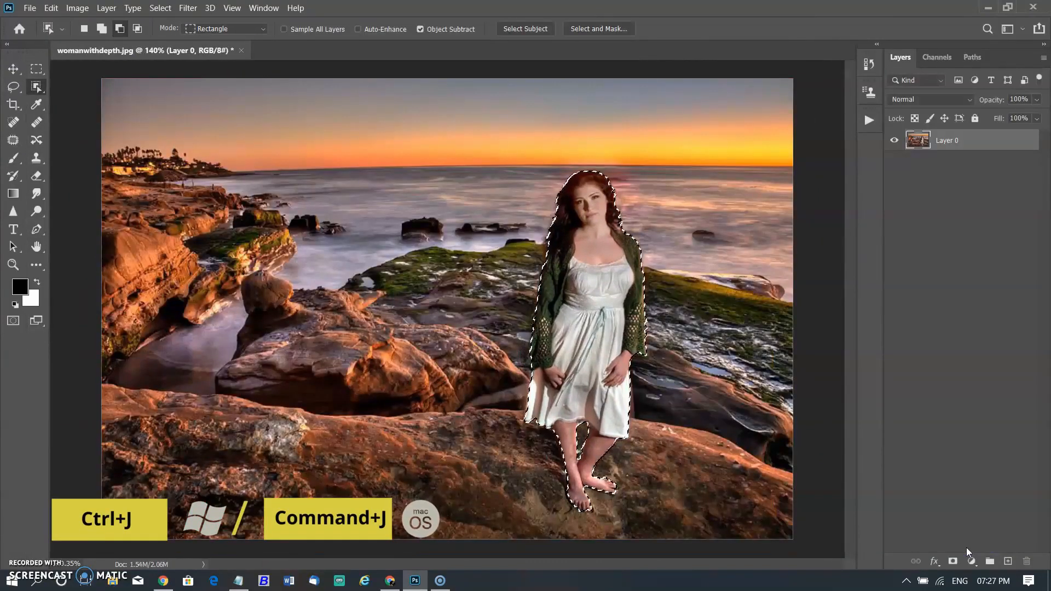
Create a new layer and fill the woman's selection with black
{"action": "left_click", "coordinate": [1005, 563]}
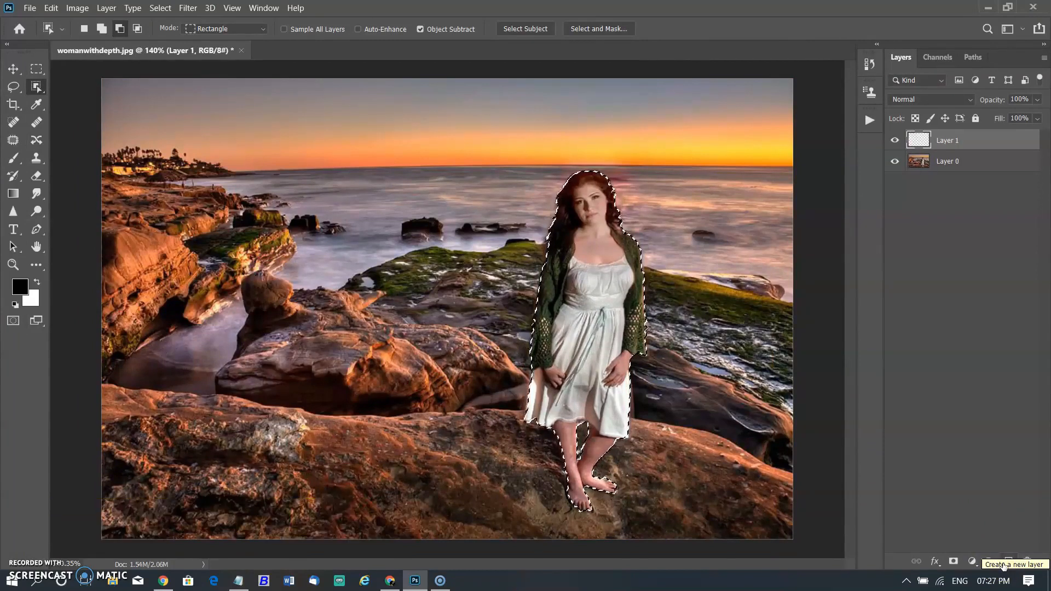
{"action": "left_click", "coordinate": [913, 141]}
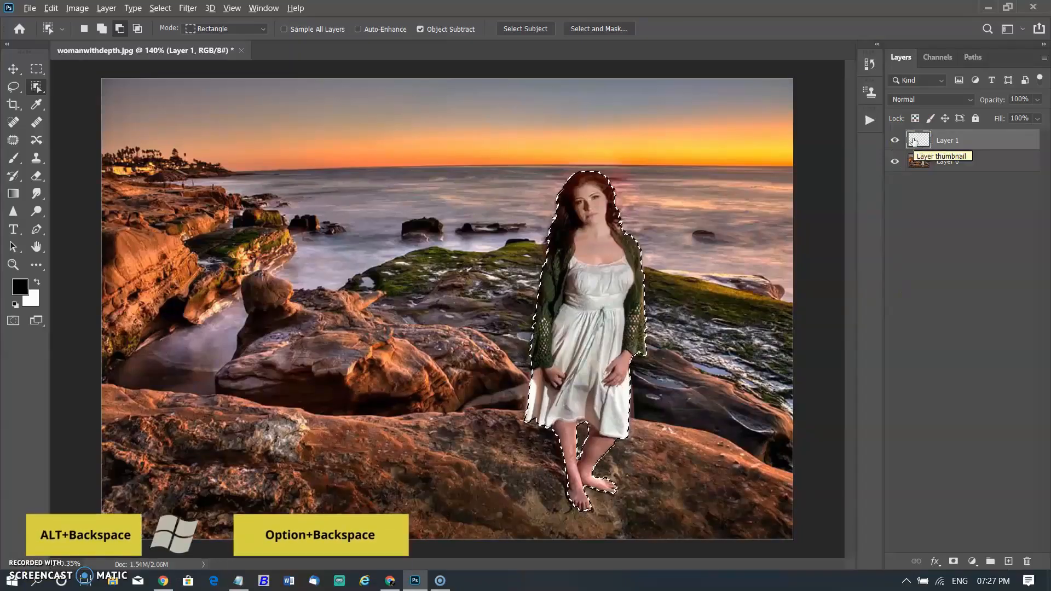
{"action": "key", "text": "alt+BackSpace"}
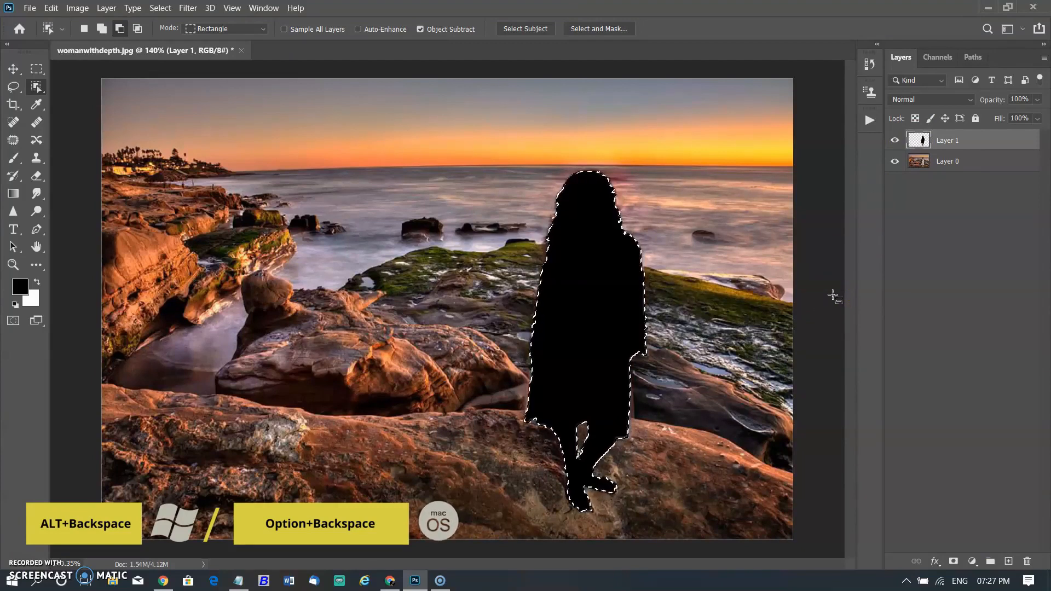
Select the foreground rock on Layer 0 using the object selection in Lasso mode
{"action": "left_click", "coordinate": [983, 163]}
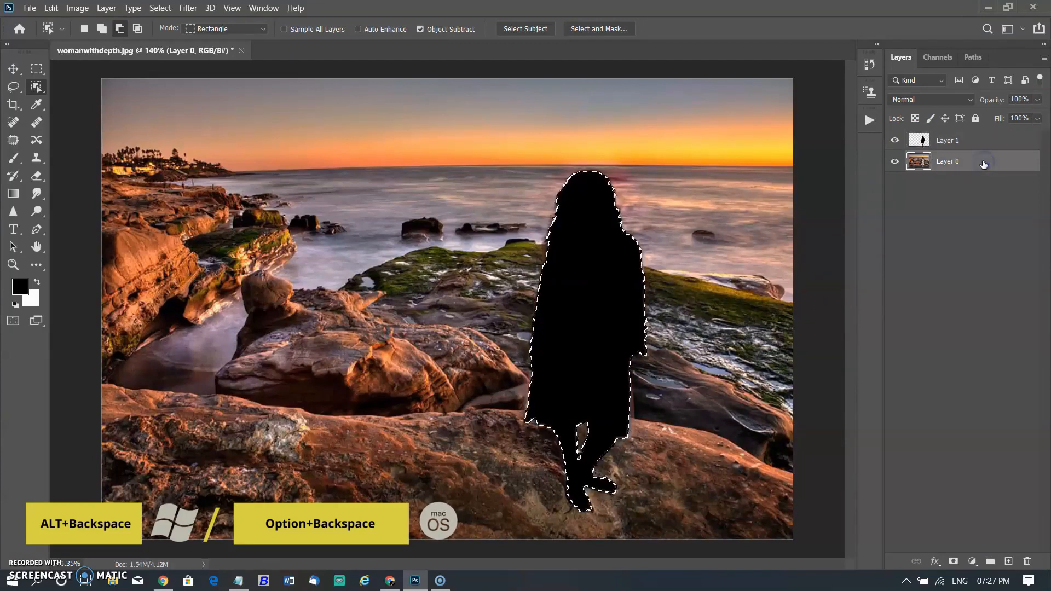
{"action": "left_click", "coordinate": [921, 143]}
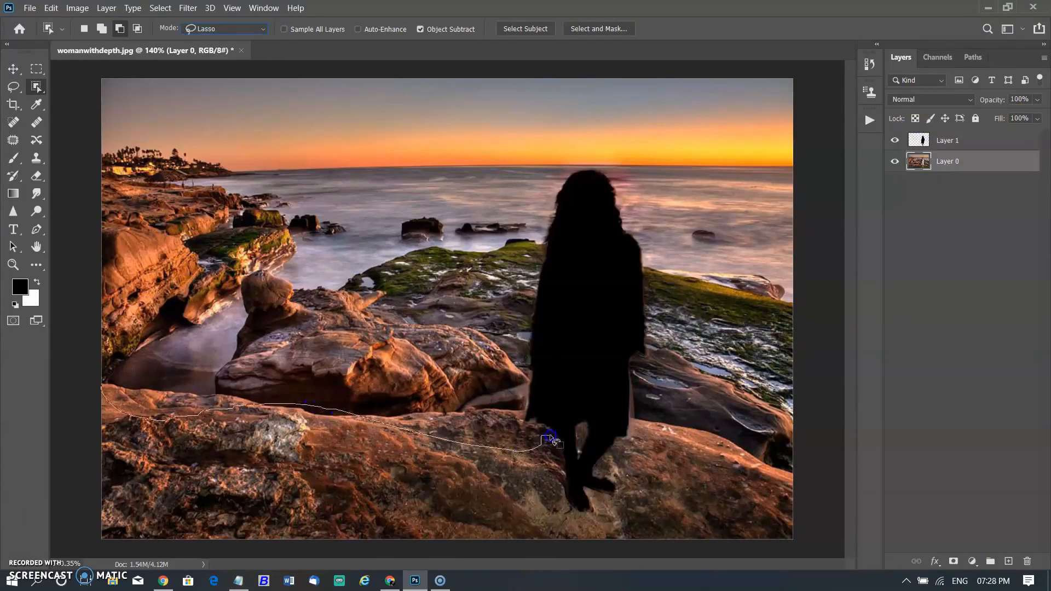
{"action": "mouse_move", "coordinate": [550, 437]}
{"action": "left_mouse_down"}
{"action": "mouse_move", "coordinate": [416, 556]}
{"action": "mouse_move", "coordinate": [78, 407]}
{"action": "mouse_move", "coordinate": [98, 400]}
{"action": "left_mouse_up"}
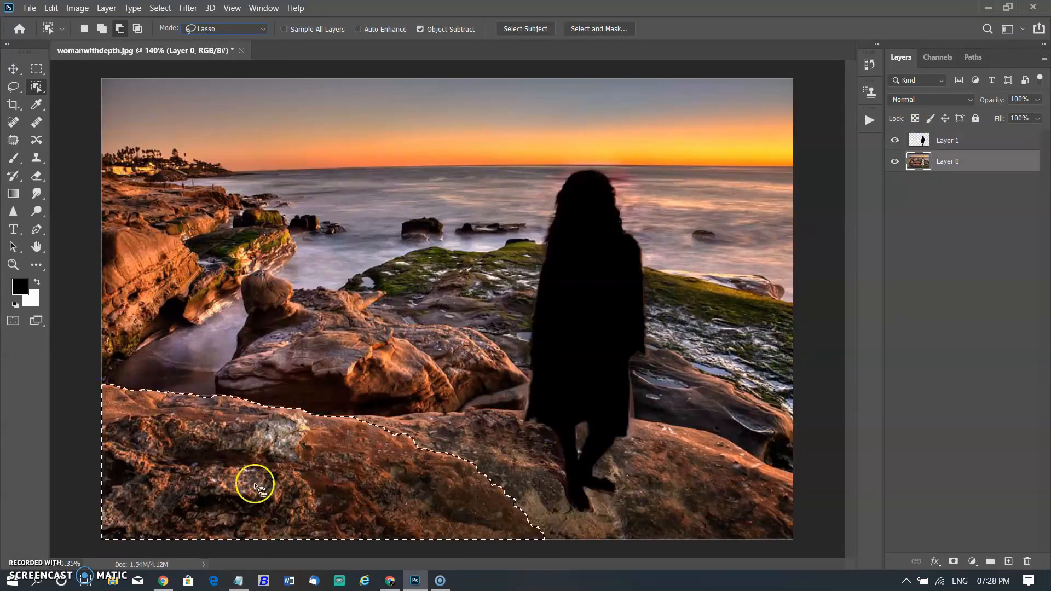
{"action": "left_click_drag", "start_coordinate": [393, 404], "coordinate": [363, 412]}
Fill the foreground rock selection on a new layer with dark grey 252424
{"action": "left_click", "coordinate": [1008, 561]}
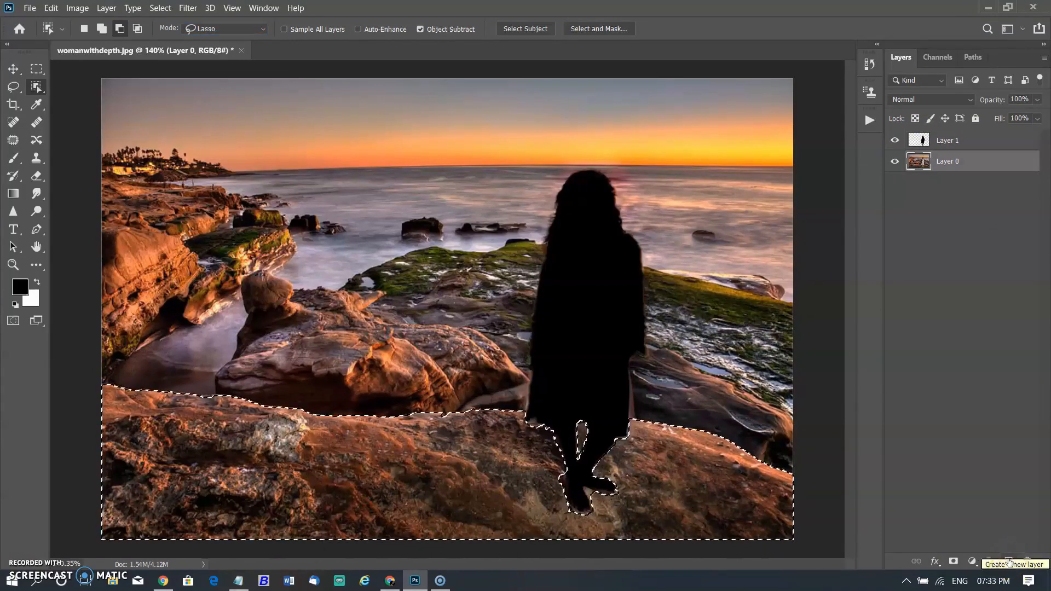
{"action": "left_click", "coordinate": [652, 284]}
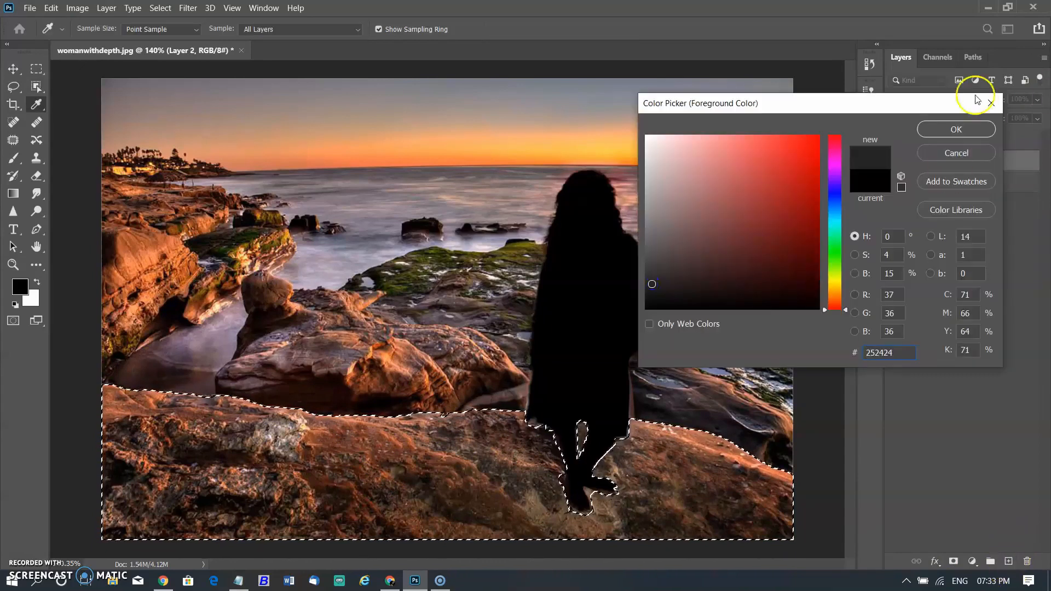
{"action": "left_click", "coordinate": [957, 129]}
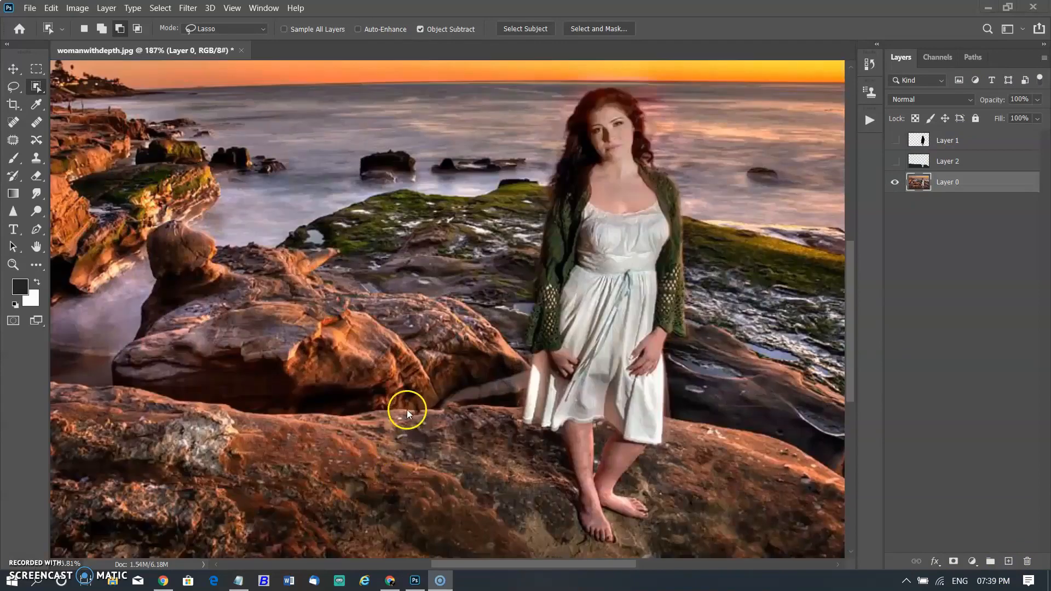
Select the middle rocks behind the woman on Layer 0 and fill them with a mid grey on a new layer
{"action": "left_click", "coordinate": [406, 382]}
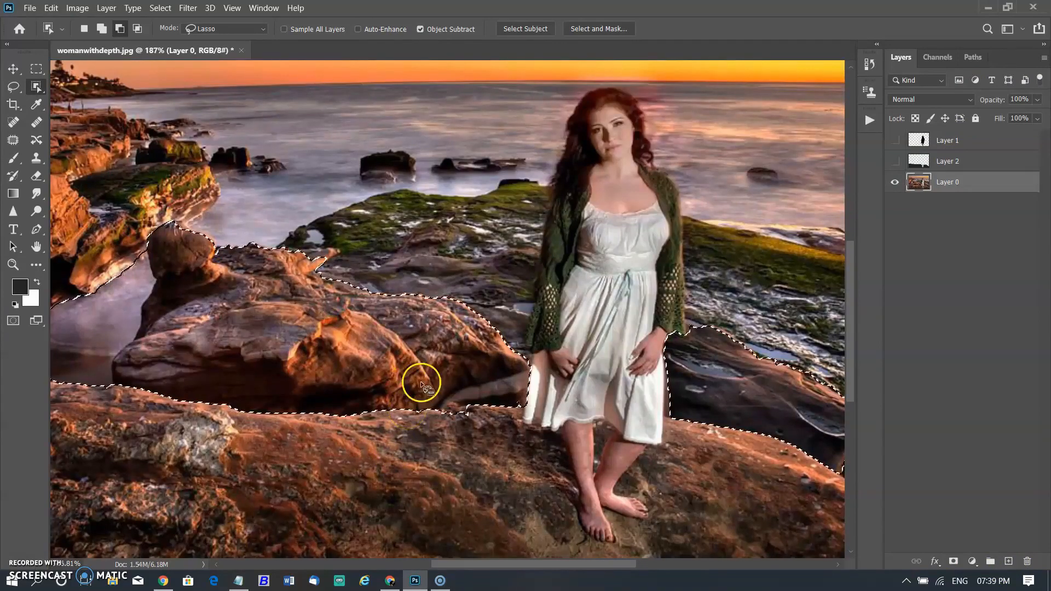
{"action": "scroll", "coordinate": [487, 422], "scroll_direction": "down", "scroll_amount": 1}
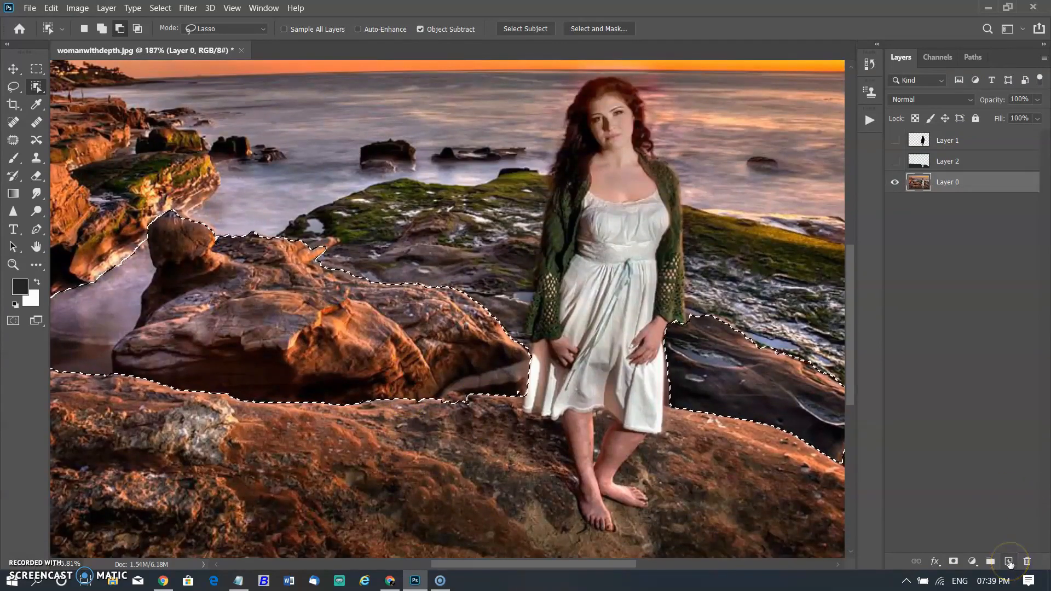
{"action": "left_click", "coordinate": [1010, 562]}
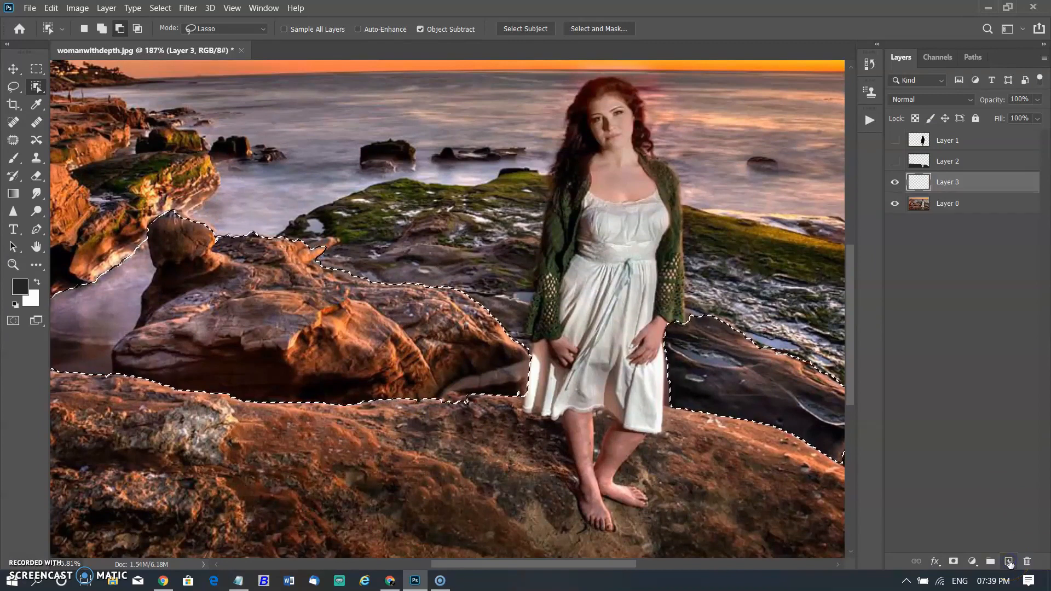
{"action": "left_click", "coordinate": [20, 285]}
{"action": "left_click", "coordinate": [79, 284]}
{"action": "left_click", "coordinate": [983, 124]}
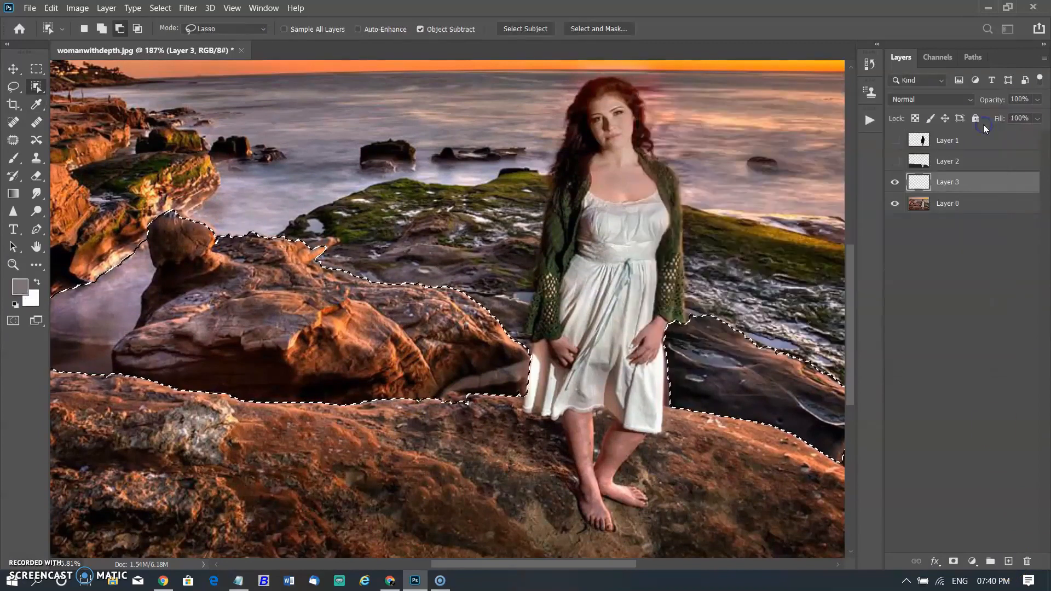
{"action": "key", "text": "alt+BackSpace"}
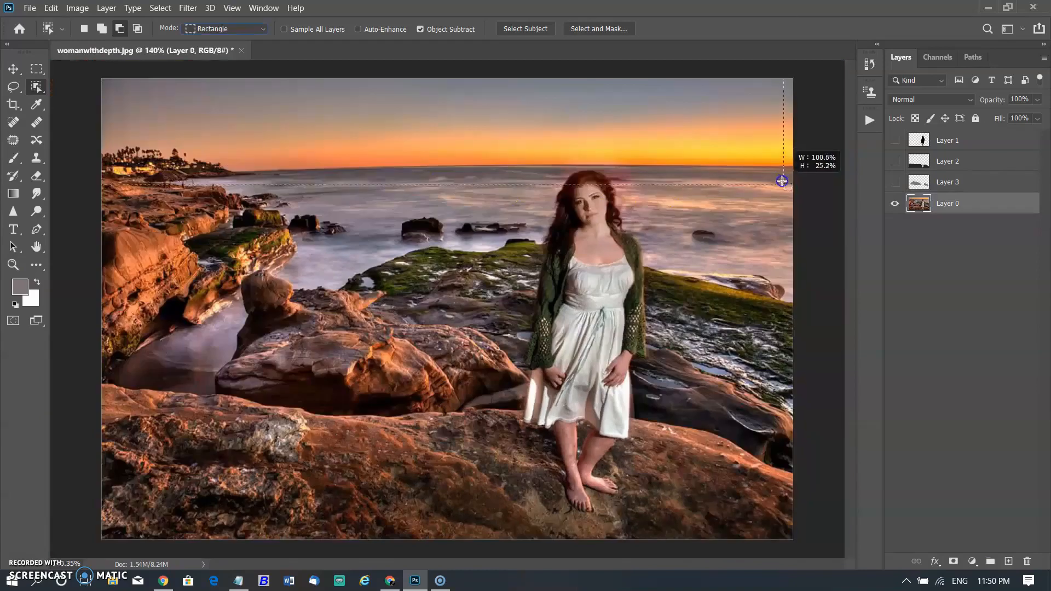
Select the sky, sea and distant rocks on Layer 0 as the background area
{"action": "left_click_drag", "start_coordinate": [775, 186], "coordinate": [774, 265]}
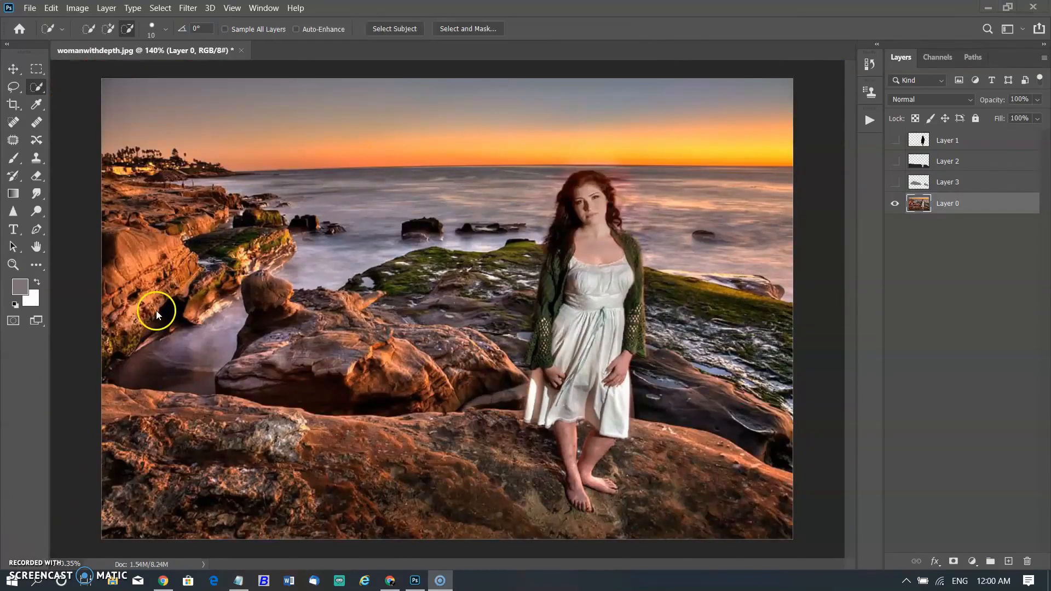
{"action": "mouse_move", "coordinate": [157, 313]}
{"action": "left_mouse_down"}
{"action": "mouse_move", "coordinate": [668, 171]}
{"action": "mouse_move", "coordinate": [570, 129]}
{"action": "mouse_move", "coordinate": [567, 139]}
{"action": "left_mouse_up"}
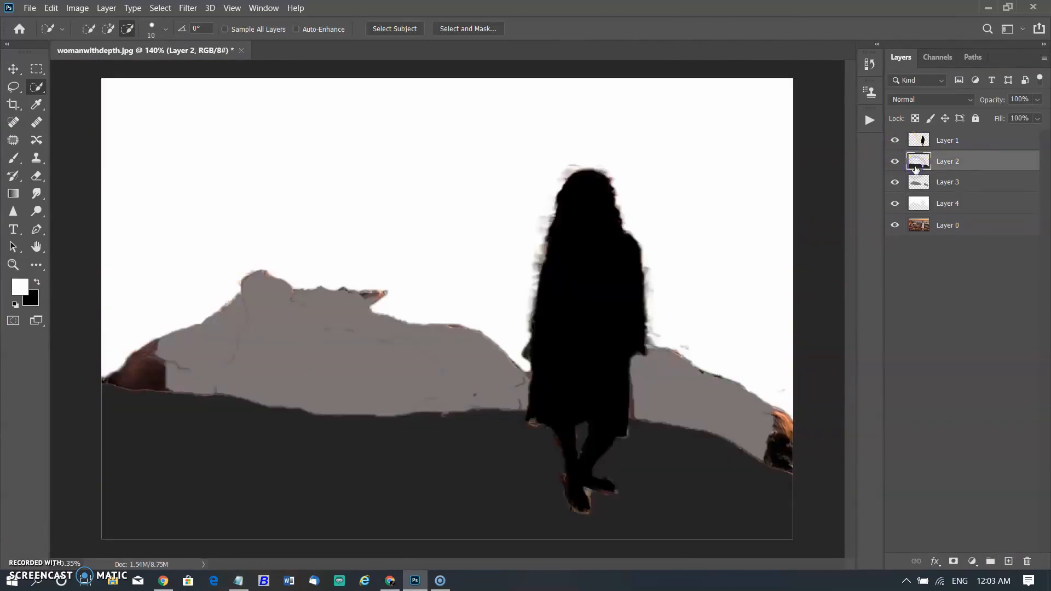
Hide Layer 1, Layer 3 and Layer 4 and load the foreground rock shape of Layer 2 as a selection
{"action": "left_click", "coordinate": [914, 167]}
{"action": "left_click", "coordinate": [894, 141]}
{"action": "left_click", "coordinate": [896, 143]}
{"action": "left_click", "coordinate": [914, 167]}
{"action": "left_click", "coordinate": [915, 167]}
{"action": "left_click", "coordinate": [914, 167]}
{"action": "left_click", "coordinate": [897, 143]}
{"action": "left_click", "coordinate": [914, 167]}
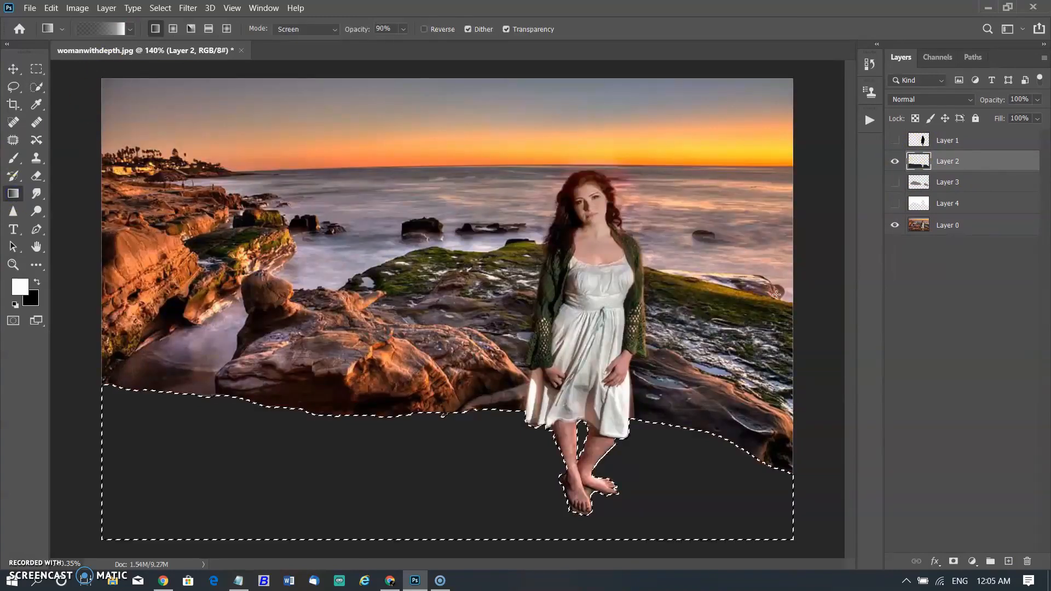
Start adding a fill or adjustment layer for the selected foreground rock
{"action": "left_click", "coordinate": [972, 561]}
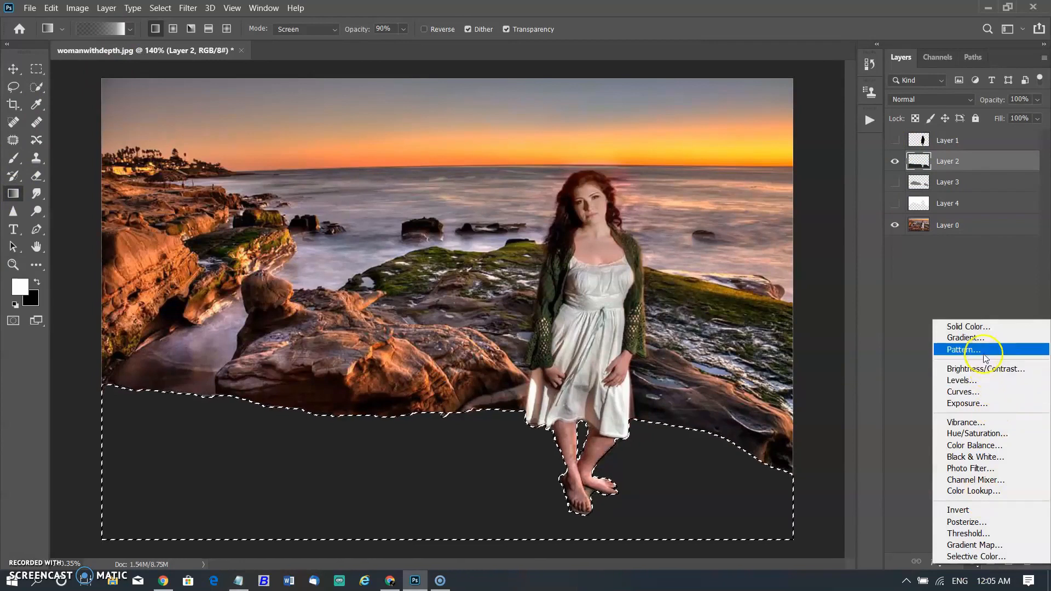
Add a linear 90° gradient fill layer for the foreground rock selection using the black-to-white preset, shifting the gradient upward over the rock
{"action": "left_click", "coordinate": [973, 337]}
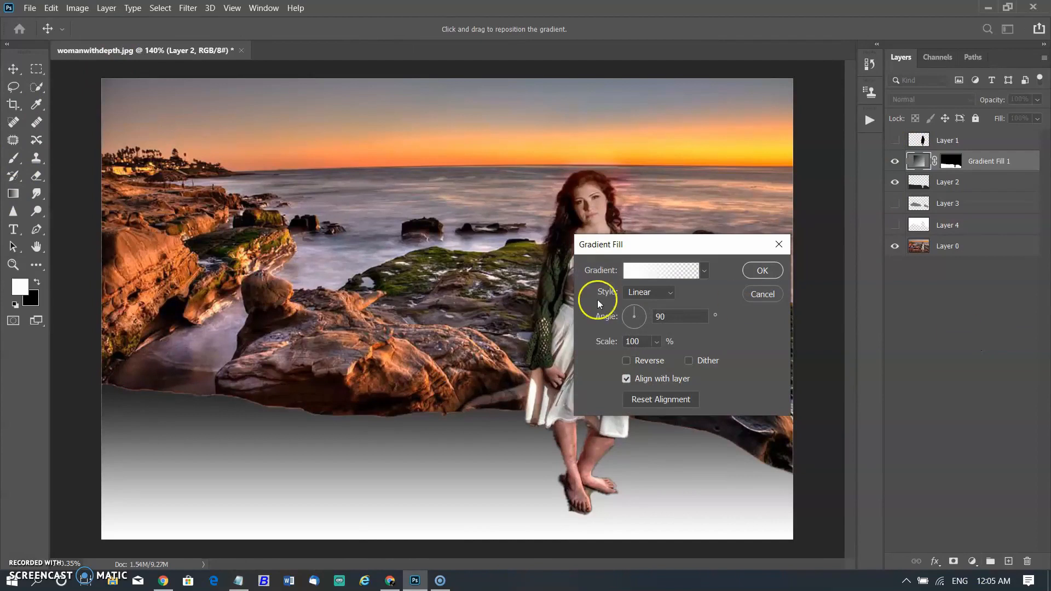
{"action": "left_click", "coordinate": [703, 271]}
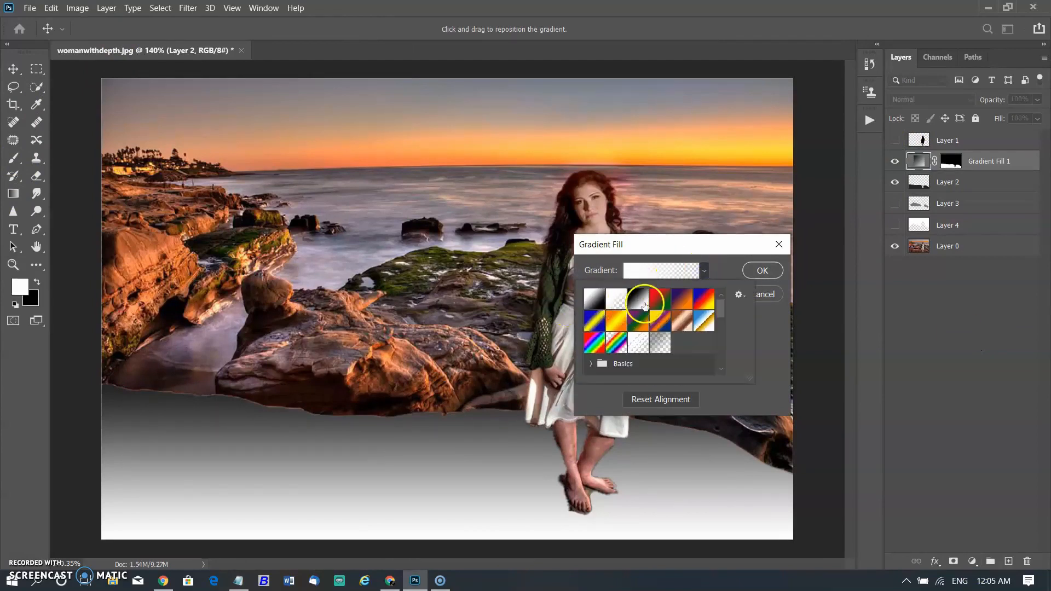
{"action": "left_click", "coordinate": [644, 304]}
{"action": "left_click_drag", "start_coordinate": [344, 511], "coordinate": [366, 454]}
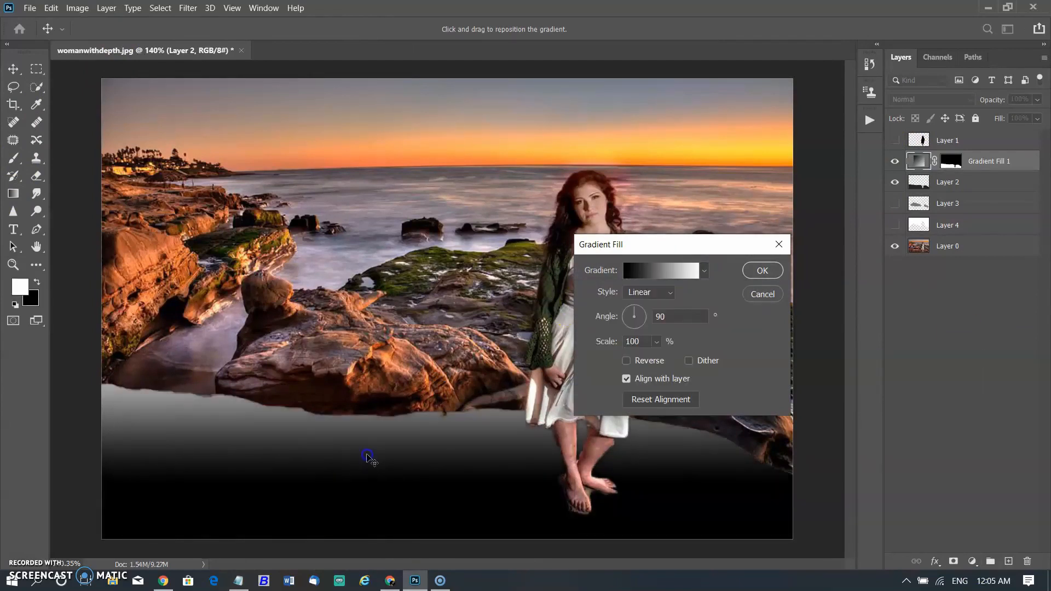
{"action": "left_click", "coordinate": [762, 270]}
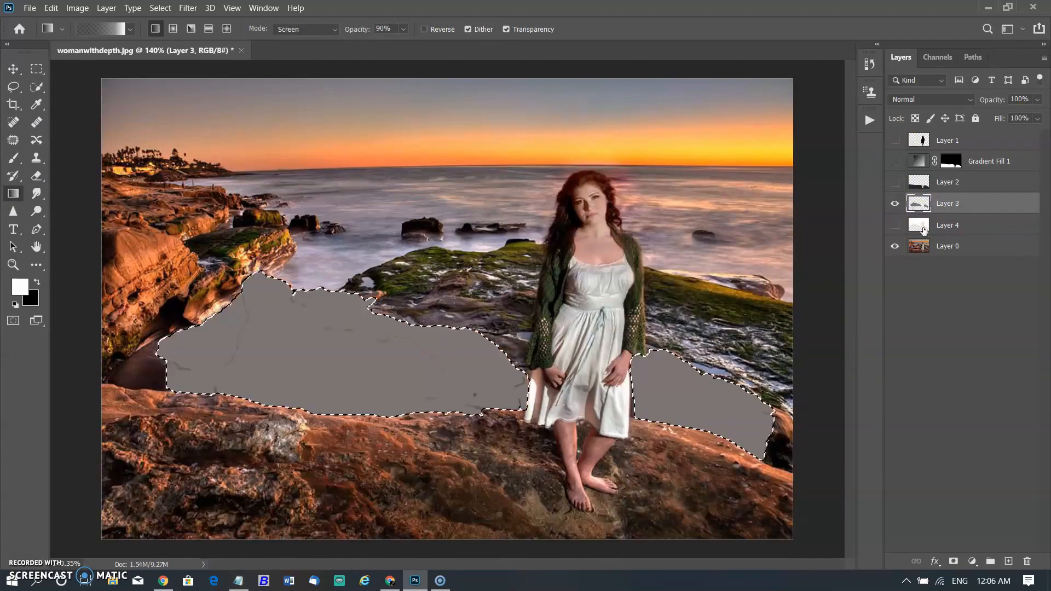
{"action": "left_click", "coordinate": [971, 561]}
{"action": "left_click", "coordinate": [977, 336]}
{"action": "left_click", "coordinate": [661, 270]}
{"action": "left_click", "coordinate": [487, 271]}
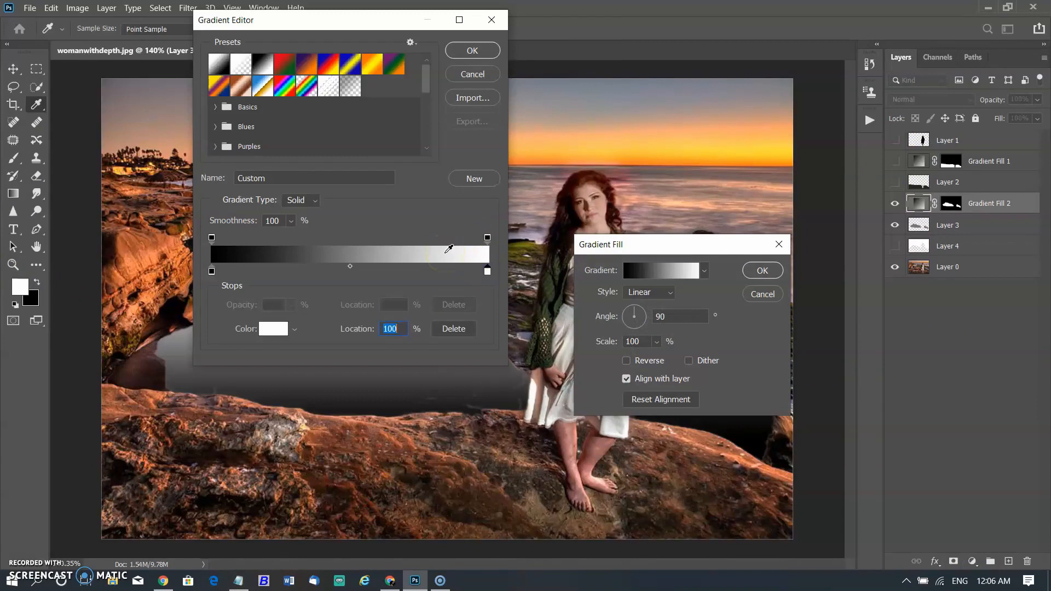
{"action": "left_click", "coordinate": [187, 341]}
{"action": "left_click", "coordinate": [473, 74]}
{"action": "left_click", "coordinate": [762, 294]}
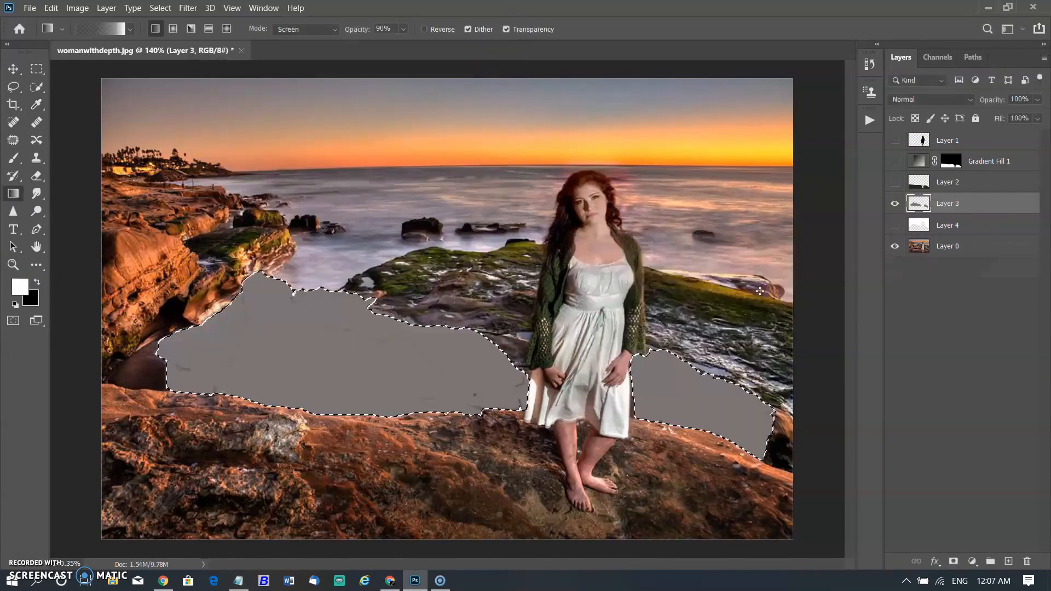
Add a gradient fill layer for the Layer 3 selection, with the white stop recoloured to 6c6c6c and moved to 81%, and reposition the gradient
{"action": "left_click", "coordinate": [971, 561]}
{"action": "left_click", "coordinate": [958, 334]}
{"action": "left_click", "coordinate": [704, 270]}
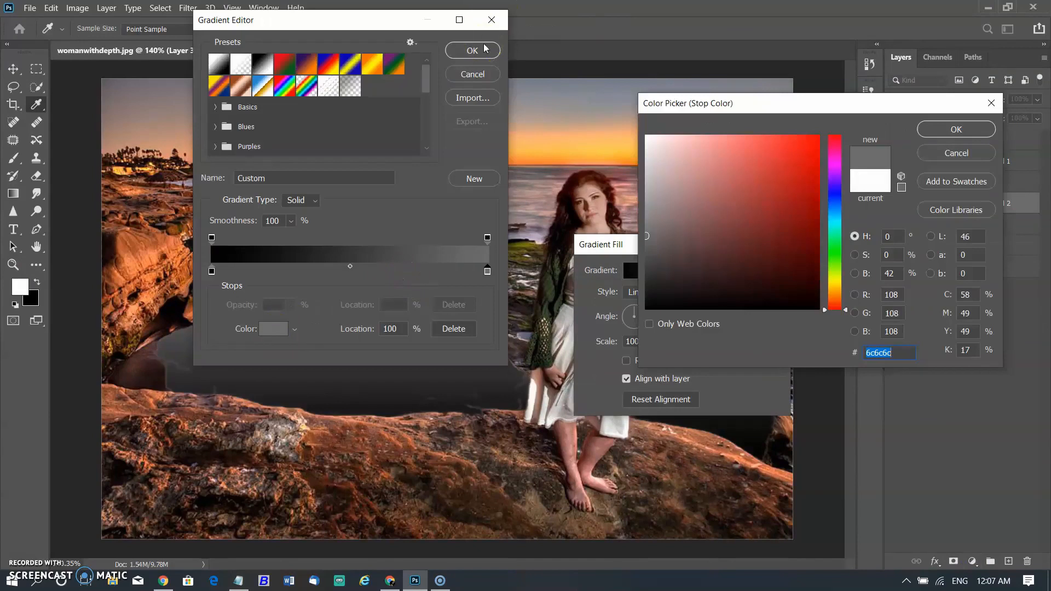
{"action": "left_click", "coordinate": [941, 134]}
{"action": "left_click_drag", "start_coordinate": [487, 270], "coordinate": [434, 271]}
{"action": "left_click", "coordinate": [473, 51]}
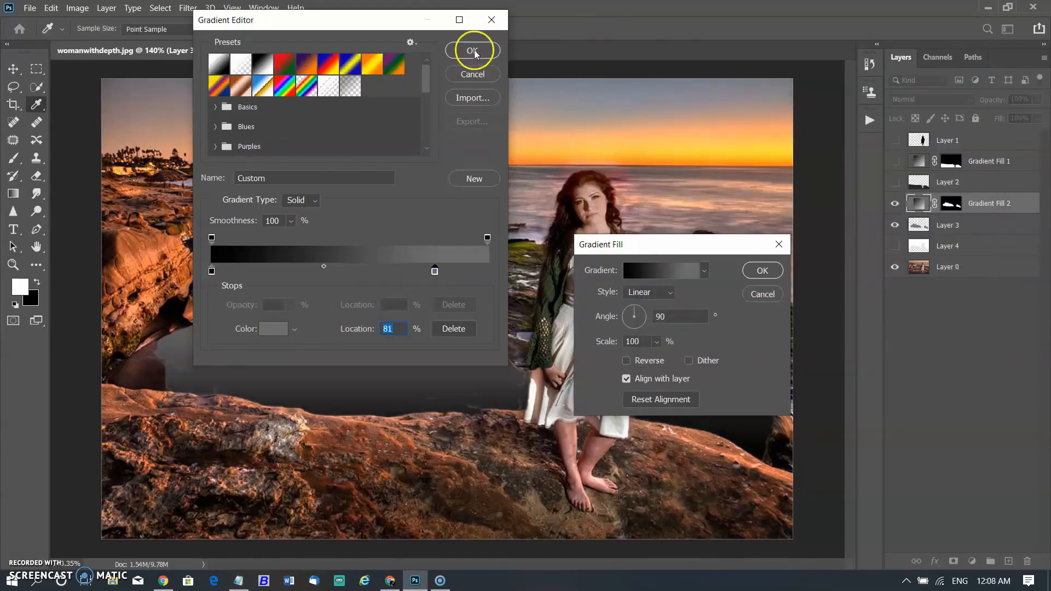
{"action": "mouse_move", "coordinate": [375, 387]}
{"action": "left_mouse_down"}
{"action": "mouse_move", "coordinate": [345, 363]}
{"action": "mouse_move", "coordinate": [355, 415]}
{"action": "mouse_move", "coordinate": [370, 383]}
{"action": "mouse_move", "coordinate": [373, 393]}
{"action": "left_mouse_up"}
{"action": "left_click", "coordinate": [762, 271]}
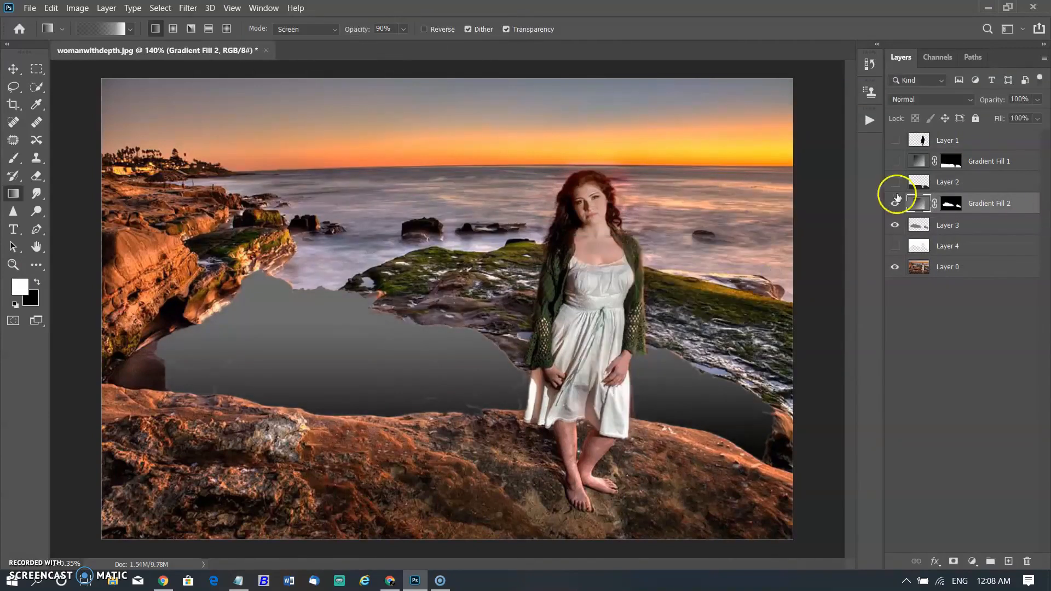
Hide Gradient Fill 2 and Layer 3, show Layer 4, and give it a gradient fill layer with the black-to-white preset
{"action": "left_click", "coordinate": [895, 203]}
{"action": "left_click", "coordinate": [894, 225]}
{"action": "left_click", "coordinate": [895, 246]}
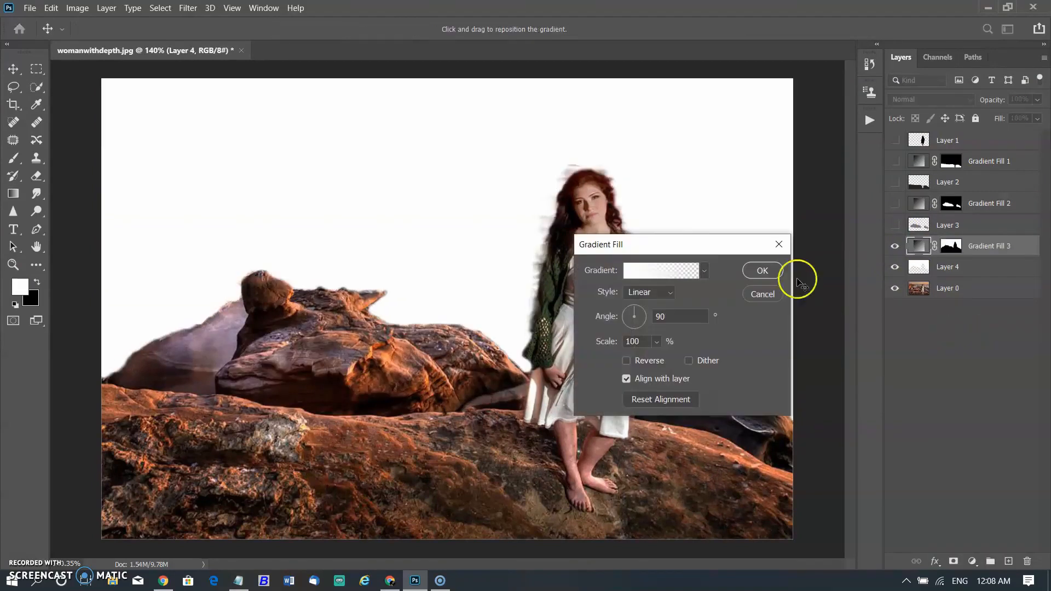
{"action": "left_click", "coordinate": [673, 271]}
{"action": "left_click", "coordinate": [263, 64]}
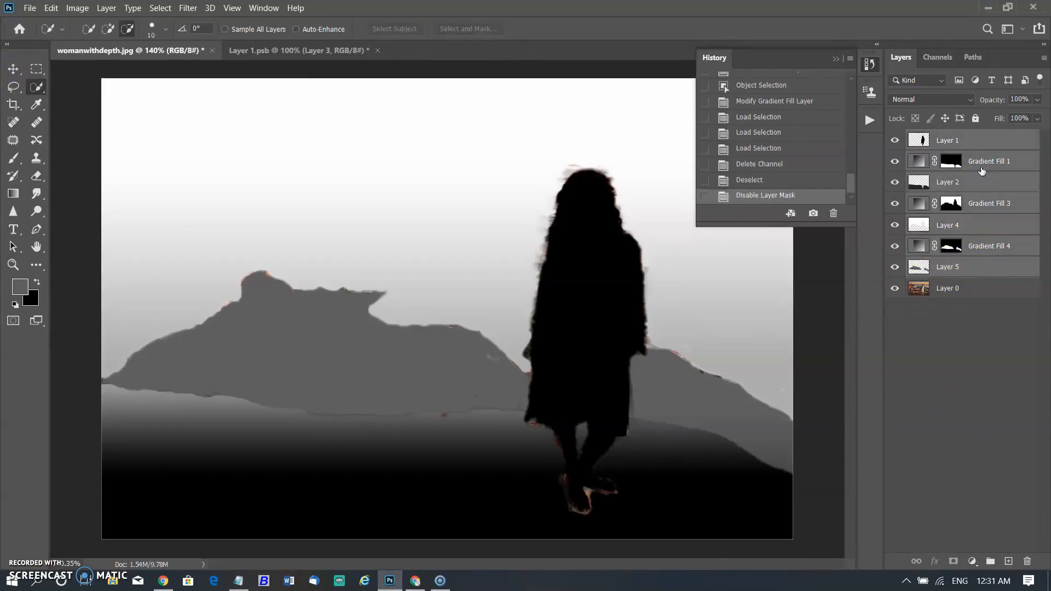
Convert the selected depth layers into one smart object and hide the original photo on Layer 0
{"action": "right_click", "coordinate": [981, 170]}
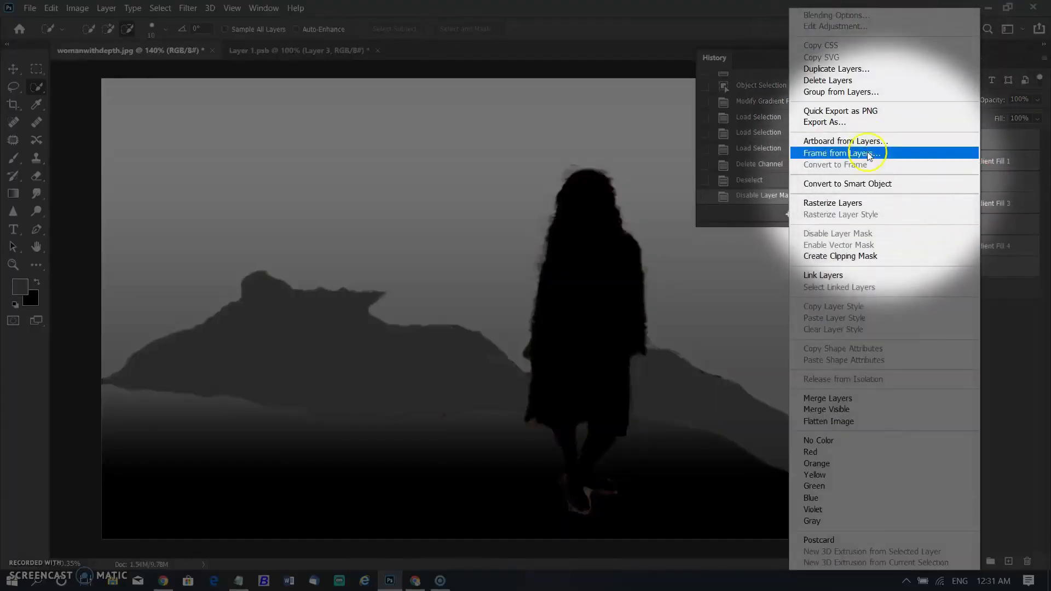
{"action": "left_click", "coordinate": [866, 185]}
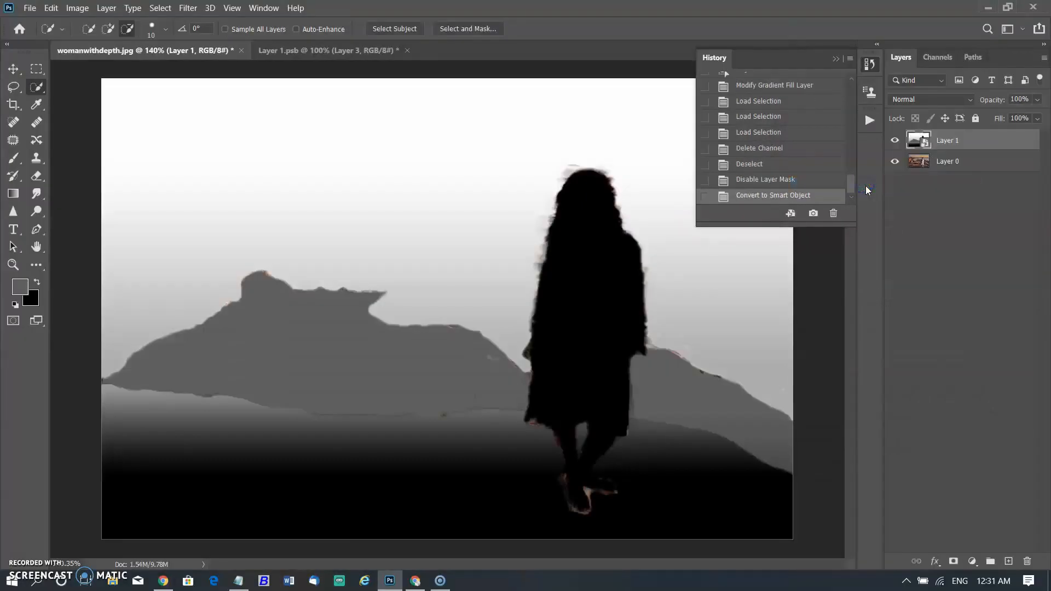
{"action": "left_click", "coordinate": [896, 163]}
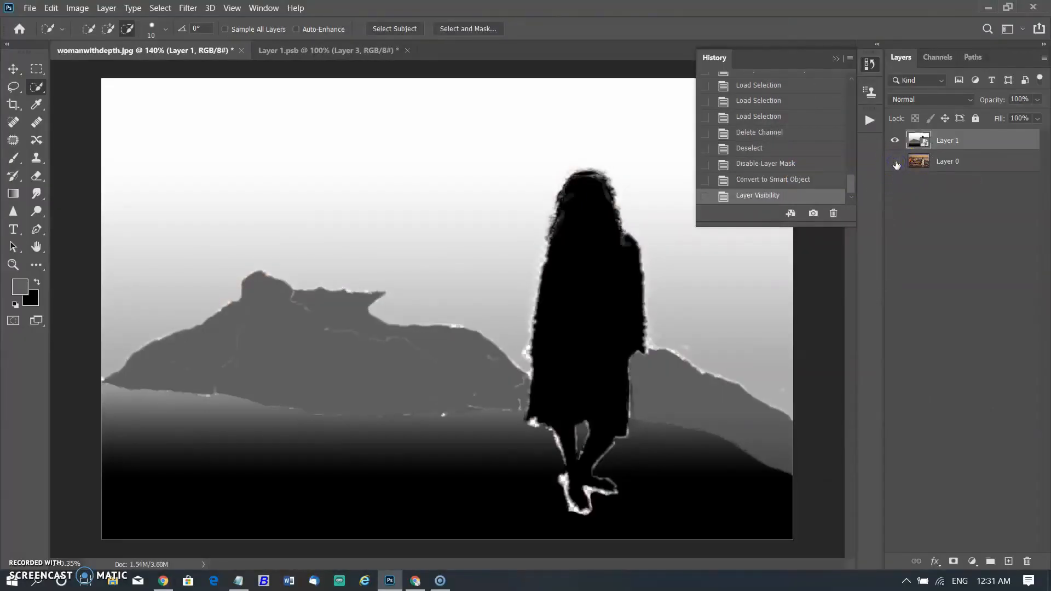
Copy the entire depth map image, paste it into a new alpha channel, and clear the selection
{"action": "key", "text": "ctrl+a"}
{"action": "left_click", "coordinate": [30, 7]}
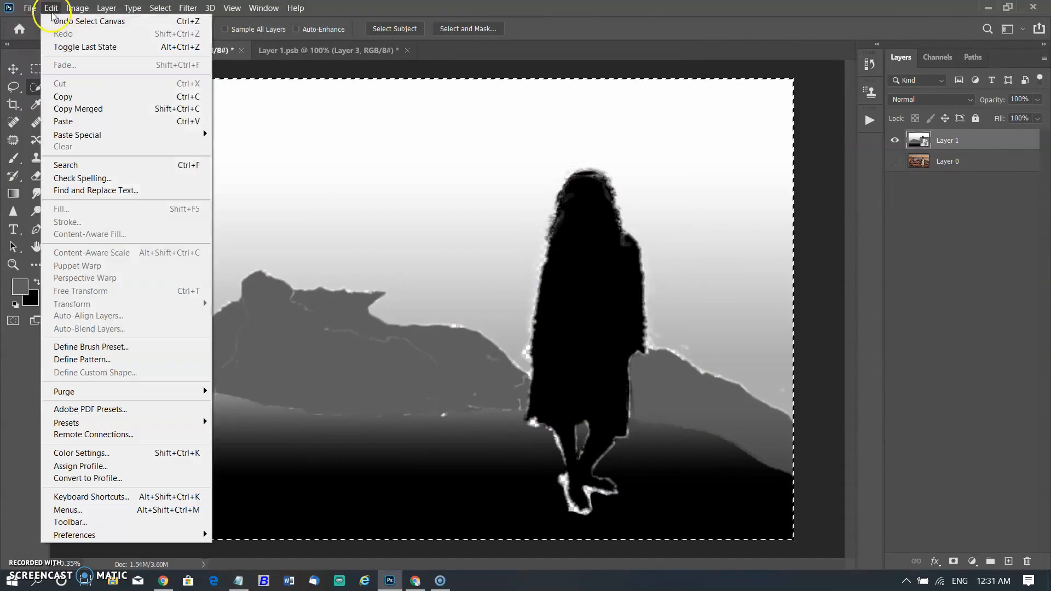
{"action": "left_click", "coordinate": [66, 97]}
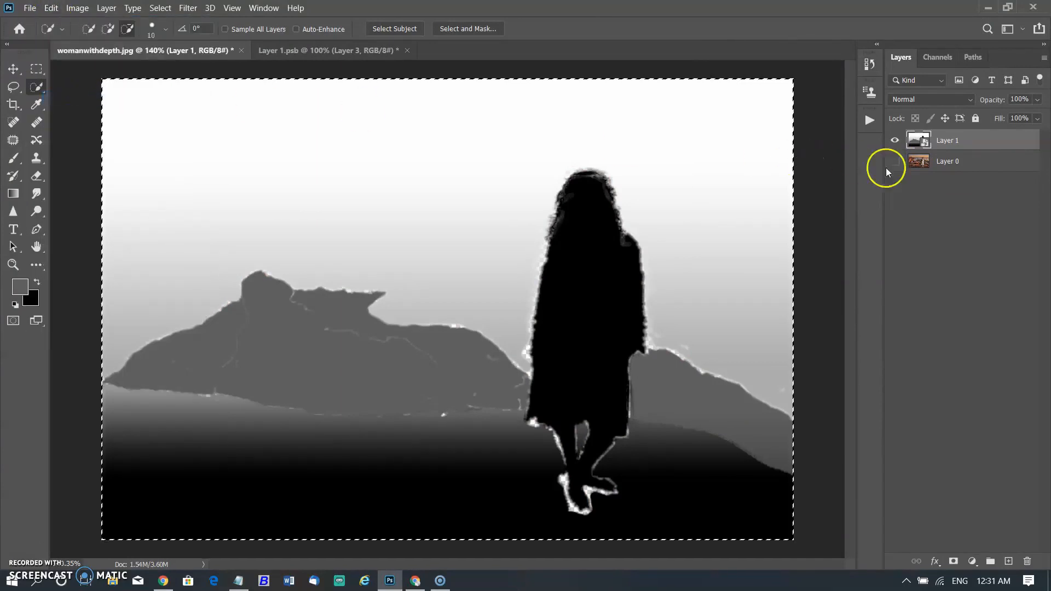
{"action": "left_click", "coordinate": [939, 59]}
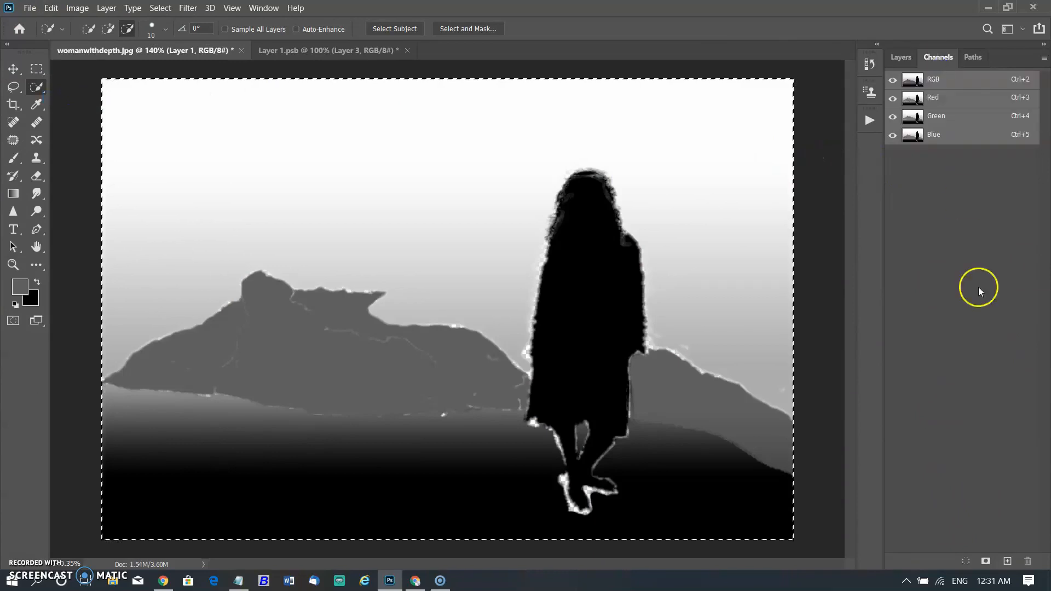
{"action": "left_click", "coordinate": [1005, 561]}
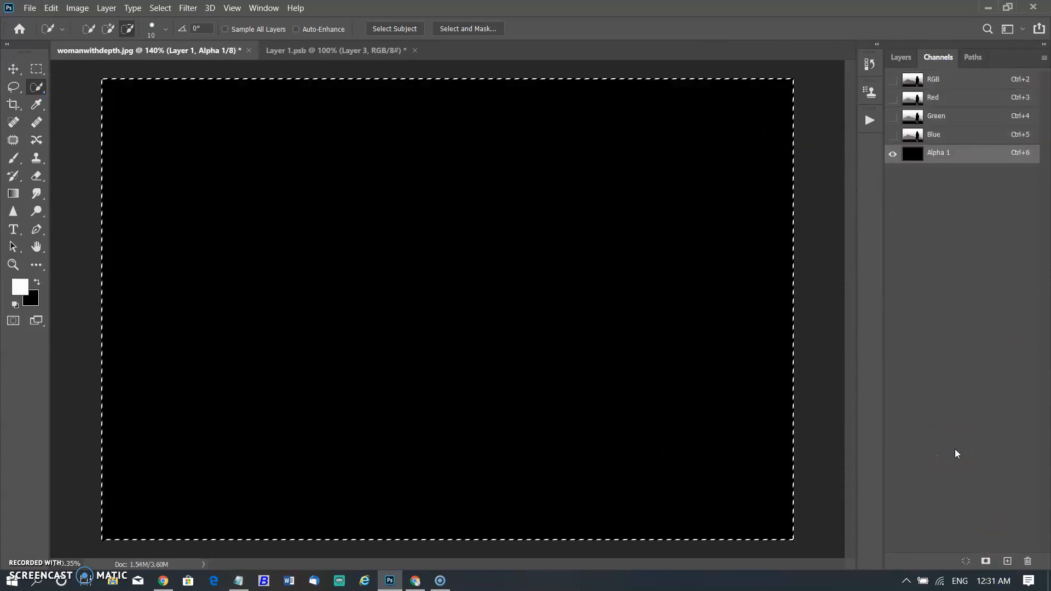
{"action": "key", "text": "ctrl+v"}
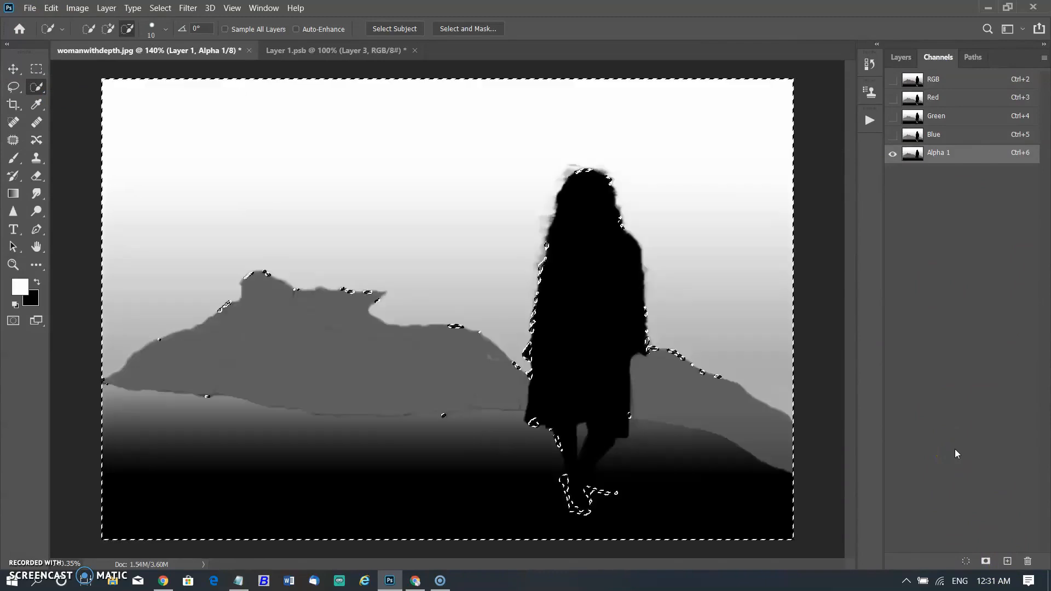
{"action": "key", "text": "ctrl+d"}
Restore the RGB channels and hide Alpha 1, then show and select Layer 0 with the Layer 1 depth map hidden
{"action": "left_click", "coordinate": [906, 166]}
{"action": "left_click", "coordinate": [892, 79]}
{"action": "left_click", "coordinate": [892, 153]}
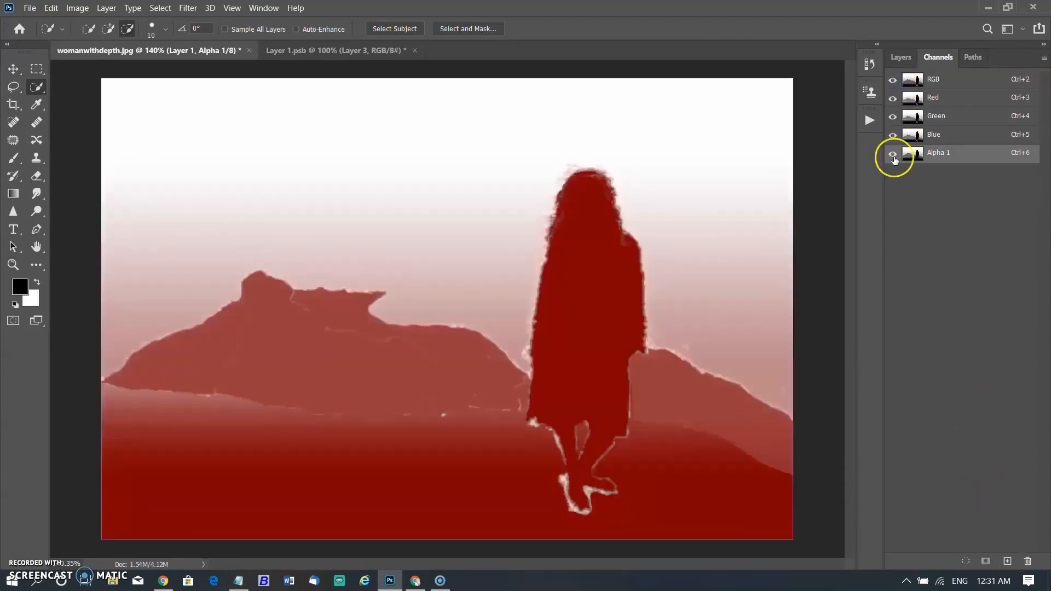
{"action": "left_click", "coordinate": [899, 61]}
{"action": "left_click", "coordinate": [895, 160]}
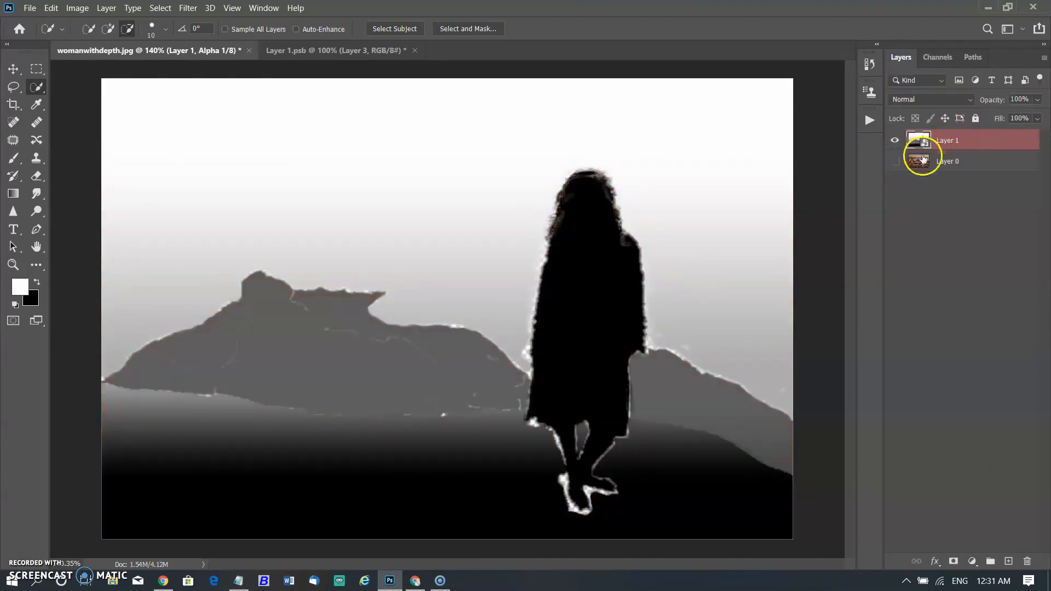
{"action": "left_click", "coordinate": [894, 140]}
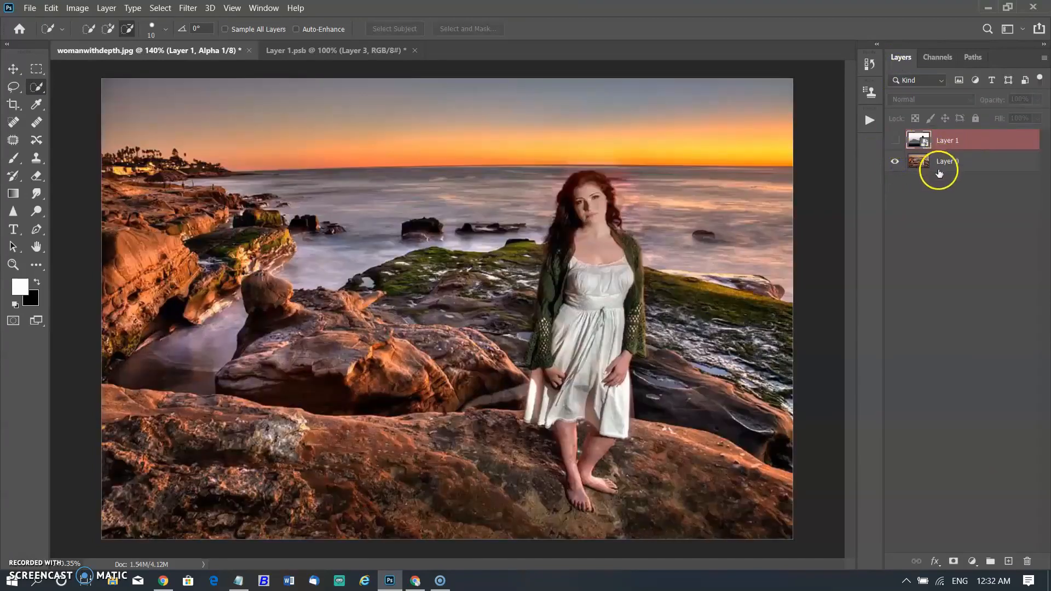
{"action": "left_click", "coordinate": [924, 163]}
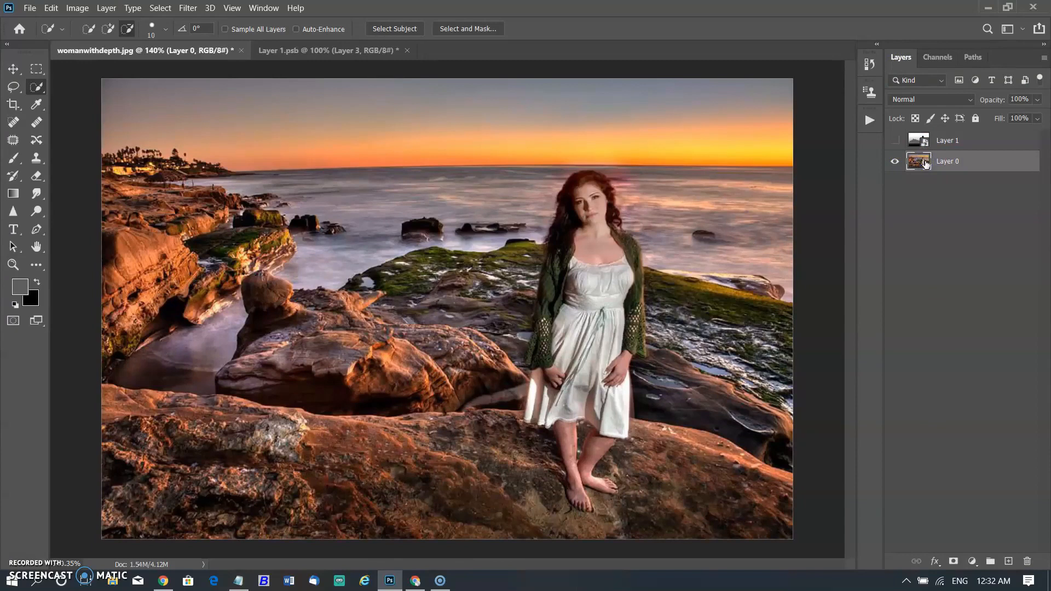
Open the Lens Blur filter on Layer 0 and use Alpha 1 as the depth map source
{"action": "left_click", "coordinate": [188, 7]}
{"action": "mouse_move", "coordinate": [230, 170]}
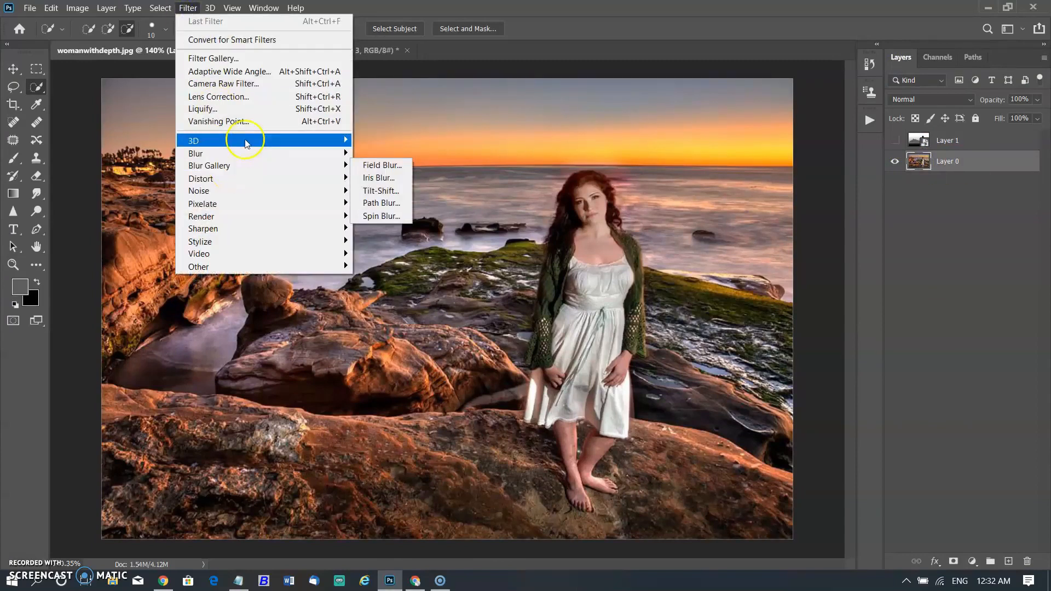
{"action": "mouse_move", "coordinate": [249, 154]}
{"action": "left_click", "coordinate": [394, 222]}
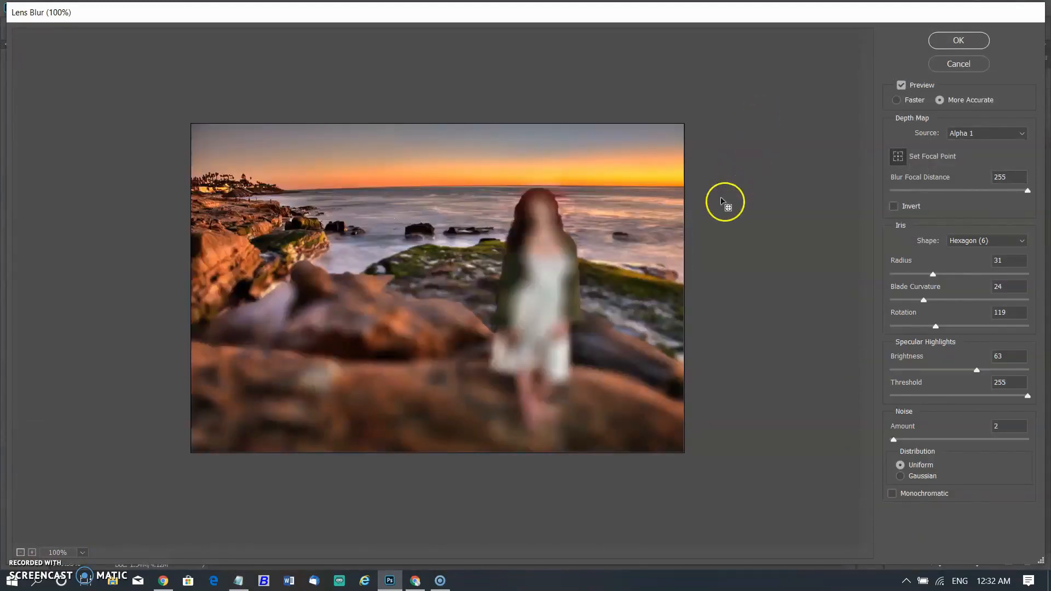
{"action": "left_click", "coordinate": [528, 365]}
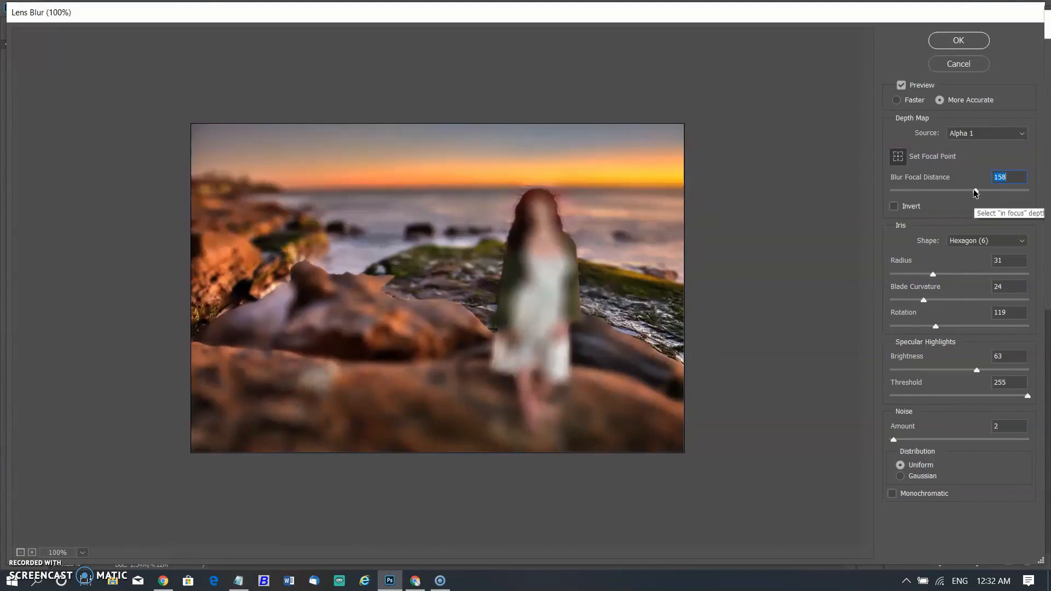
{"action": "left_click", "coordinate": [985, 133]}
{"action": "left_click", "coordinate": [924, 256]}
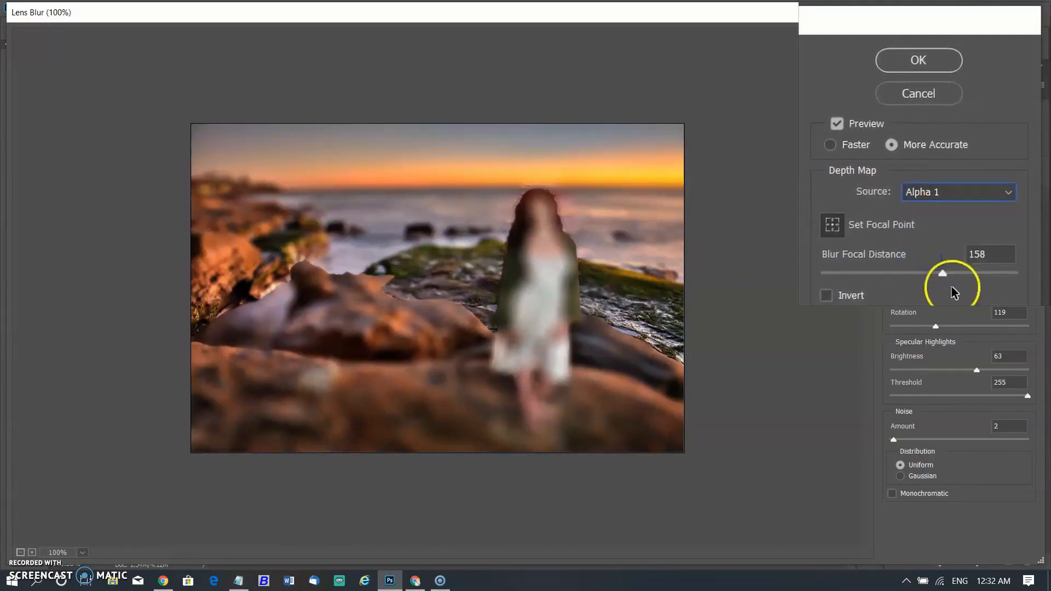
Try different Blur Focal Distance values between 255 and 120 to compare how the focus shifts through the scene
{"action": "left_click_drag", "start_coordinate": [941, 274], "coordinate": [1017, 274]}
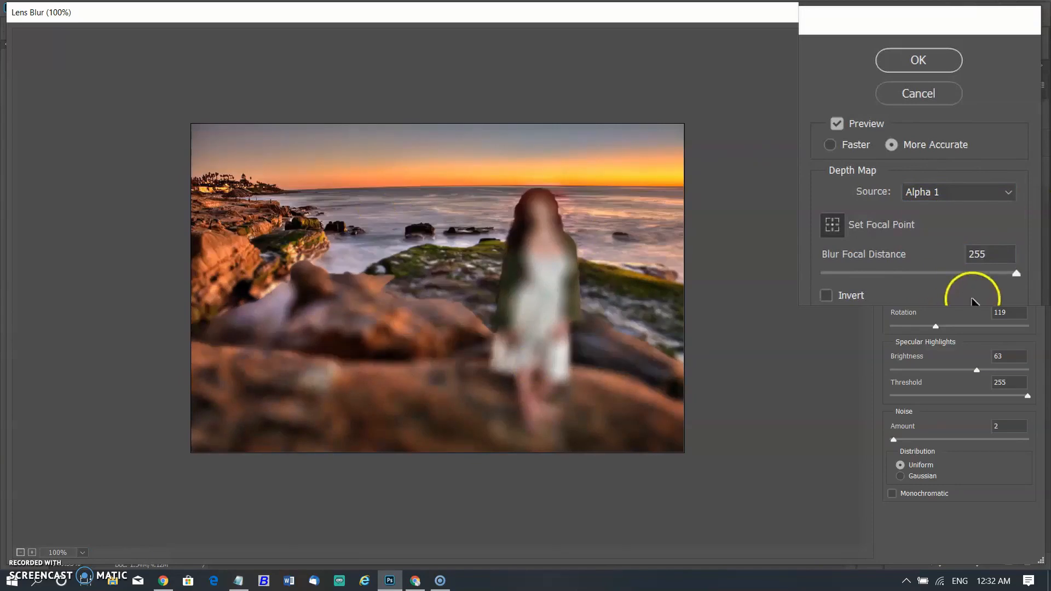
{"action": "left_click", "coordinate": [1016, 275]}
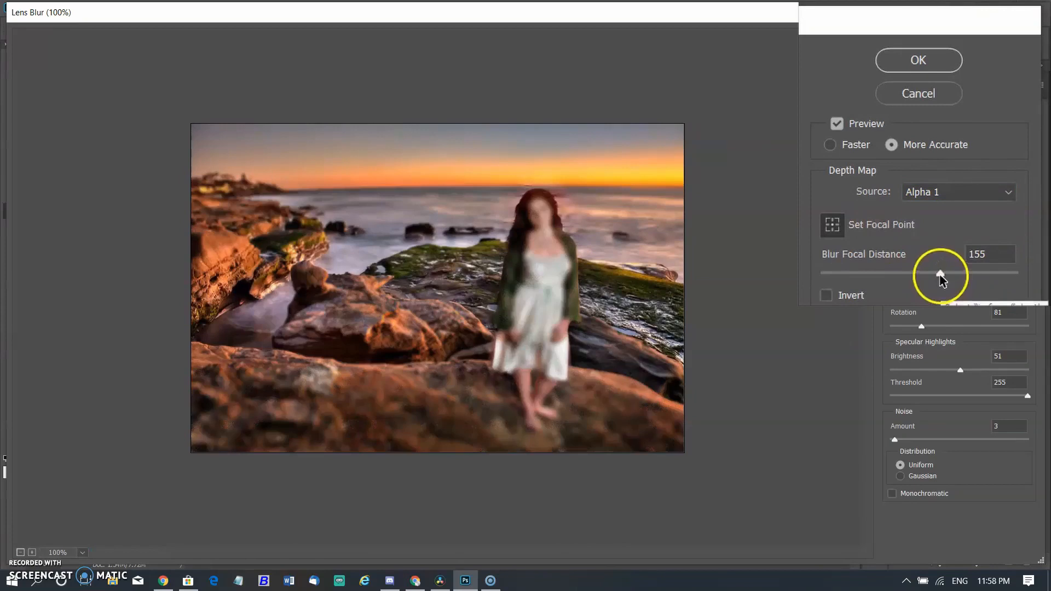
{"action": "left_click_drag", "start_coordinate": [941, 274], "coordinate": [1042, 275]}
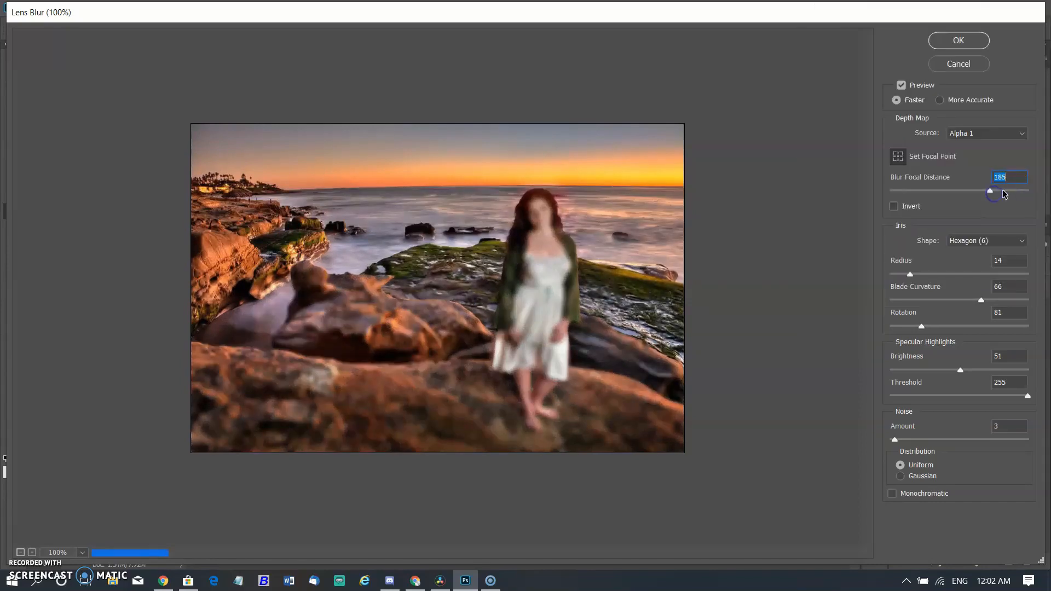
{"action": "left_click_drag", "start_coordinate": [1005, 194], "coordinate": [959, 200]}
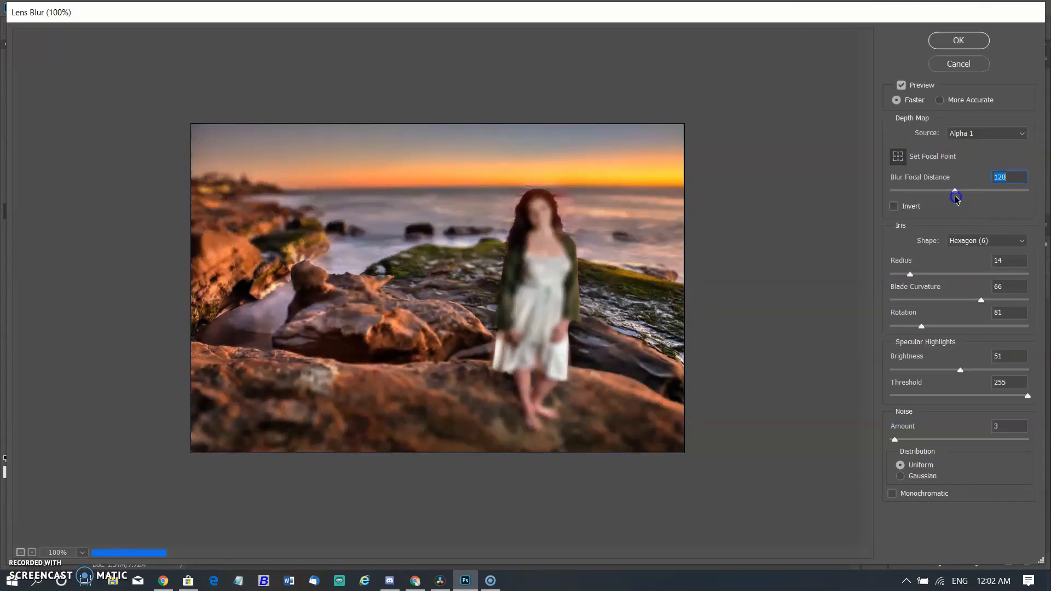
Set the Lens Blur focal point in turn on the horizon, woman, middle rocks, distant cliffs, sea, and finally the foreground rock
{"action": "left_click", "coordinate": [389, 187]}
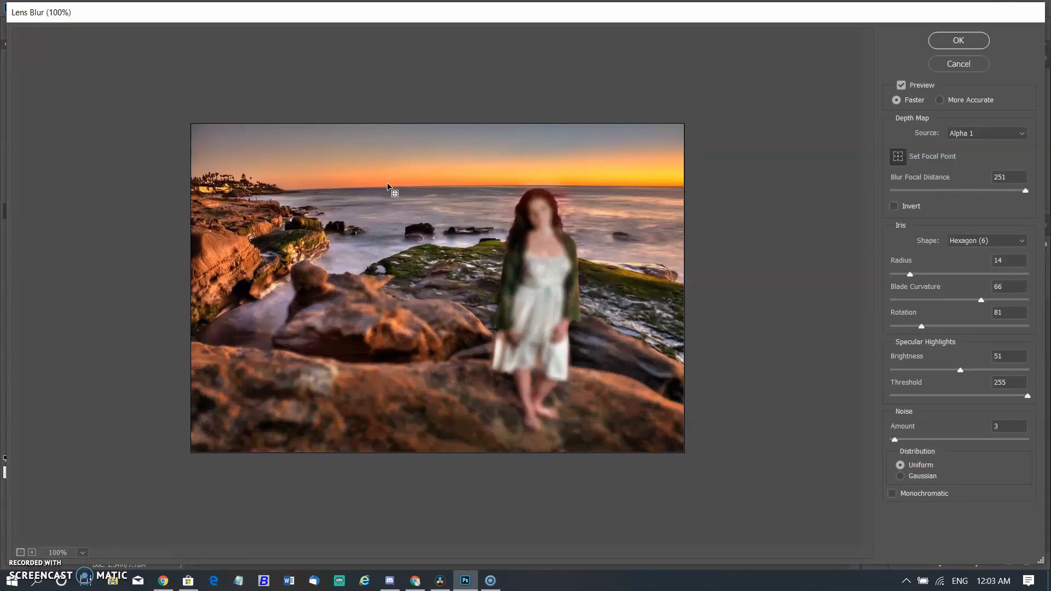
{"action": "left_click", "coordinate": [541, 268]}
{"action": "left_click", "coordinate": [359, 314]}
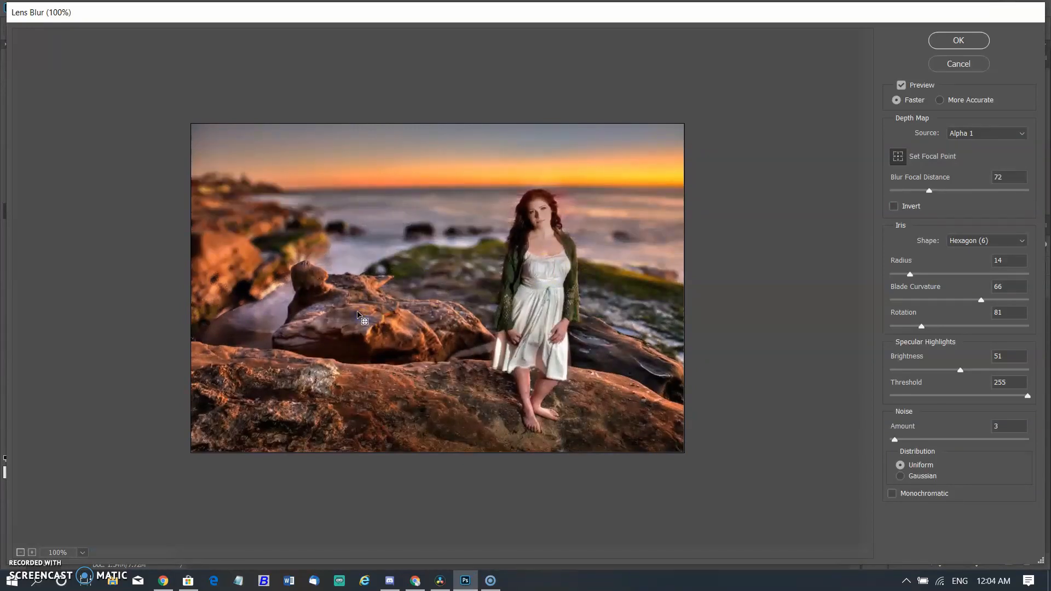
{"action": "left_click", "coordinate": [226, 249]}
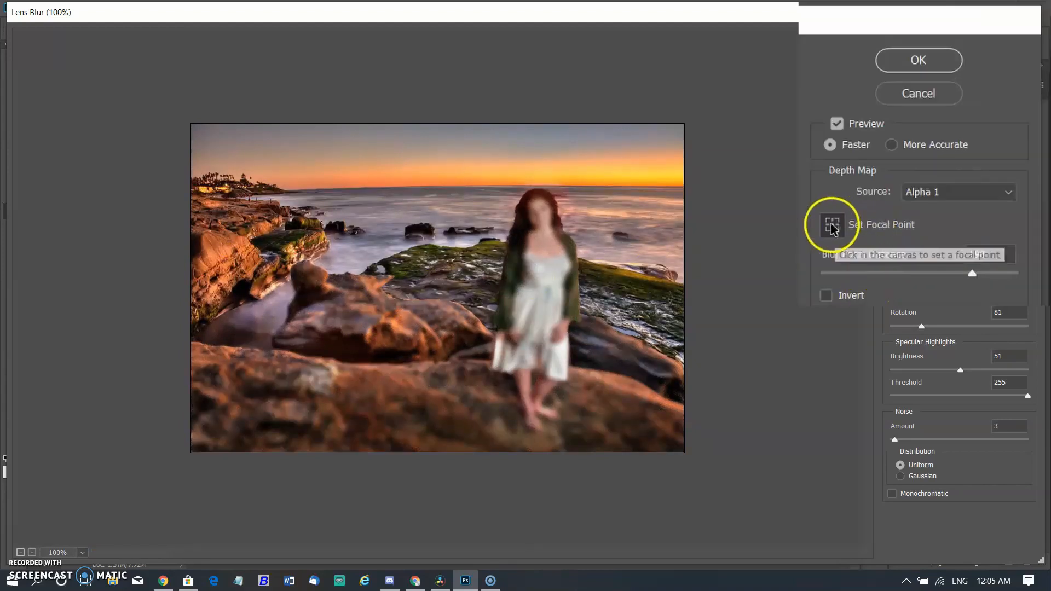
{"action": "left_click", "coordinate": [449, 196]}
{"action": "left_click", "coordinate": [312, 393]}
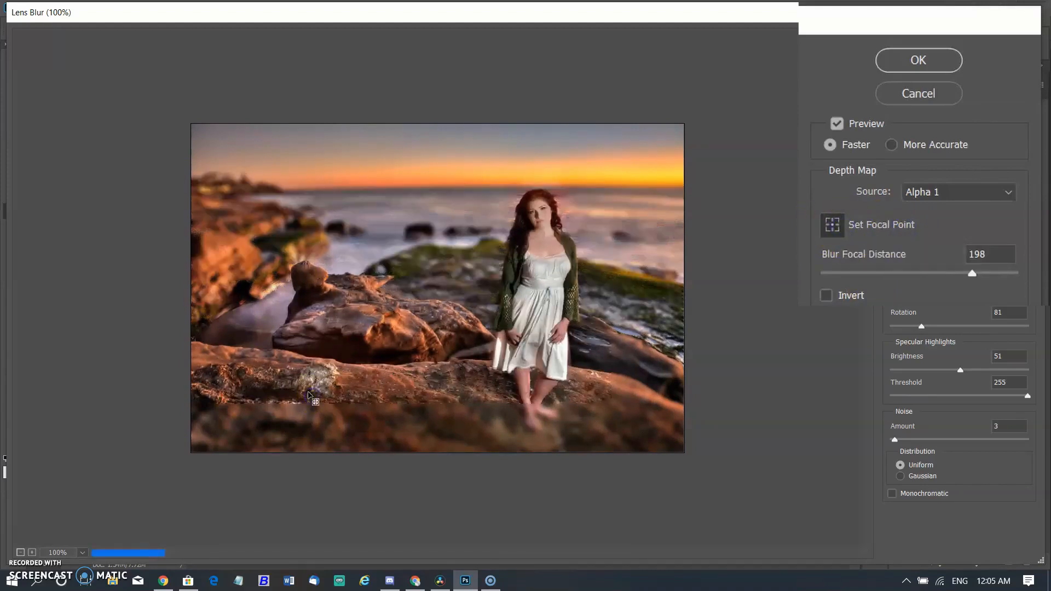
Set the Lens Blur focal point on the middle rock and then on the woman's face
{"action": "left_click", "coordinate": [322, 292]}
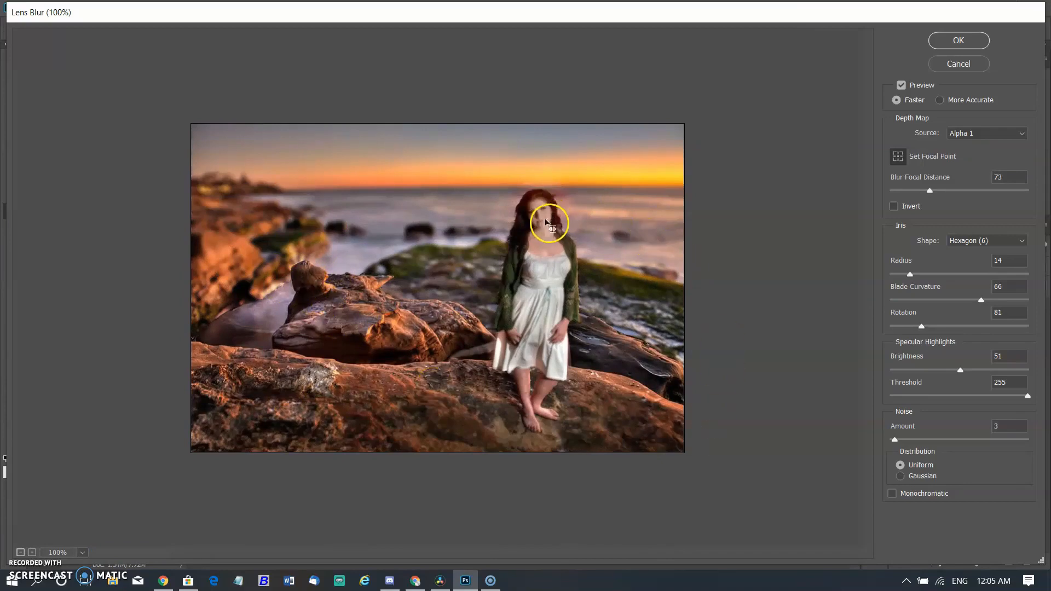
{"action": "left_click", "coordinate": [543, 225]}
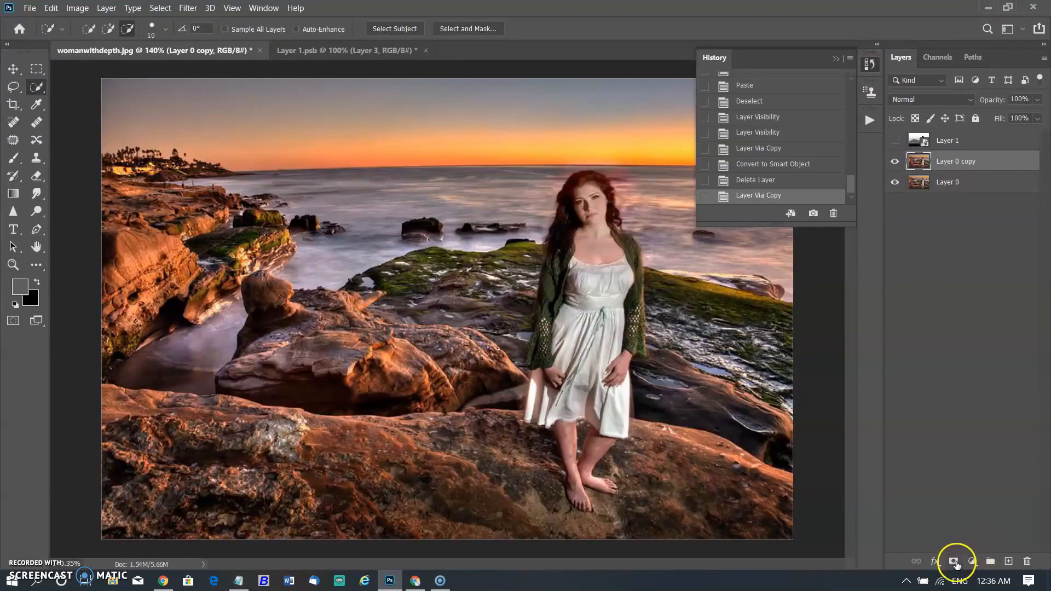
Add a layer mask to Layer 0 copy and step back through the latest brush strokes on it
{"action": "left_click", "coordinate": [954, 562]}
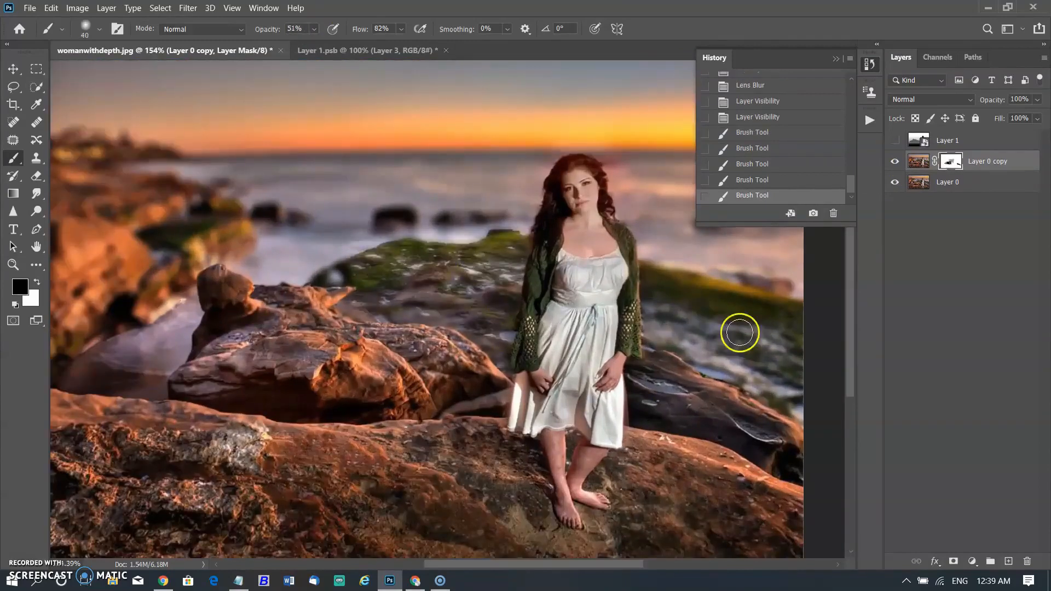
{"action": "key", "text": "ctrl+z"}
{"action": "left_click", "coordinate": [735, 164]}
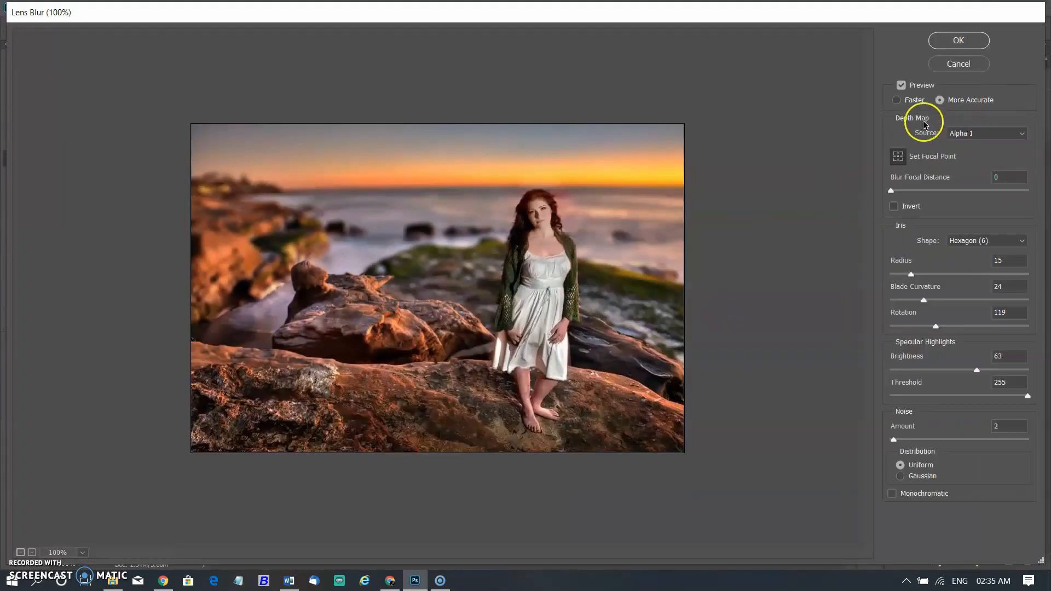
Check the Lens Blur depth map source options and toggle inversion of the depth map
{"action": "left_click", "coordinate": [956, 134]}
{"action": "left_click", "coordinate": [957, 146]}
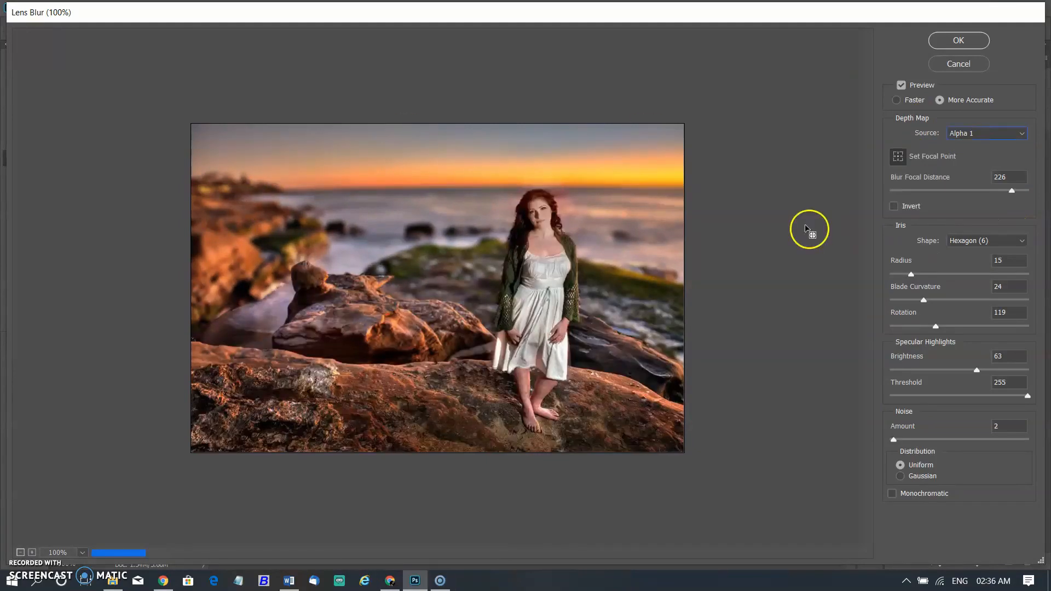
{"action": "left_click", "coordinate": [893, 206]}
{"action": "left_click", "coordinate": [893, 206]}
Try the Square (4) iris shape and adjust the blade curvature in the Lens Blur settings
{"action": "left_click", "coordinate": [1002, 243]}
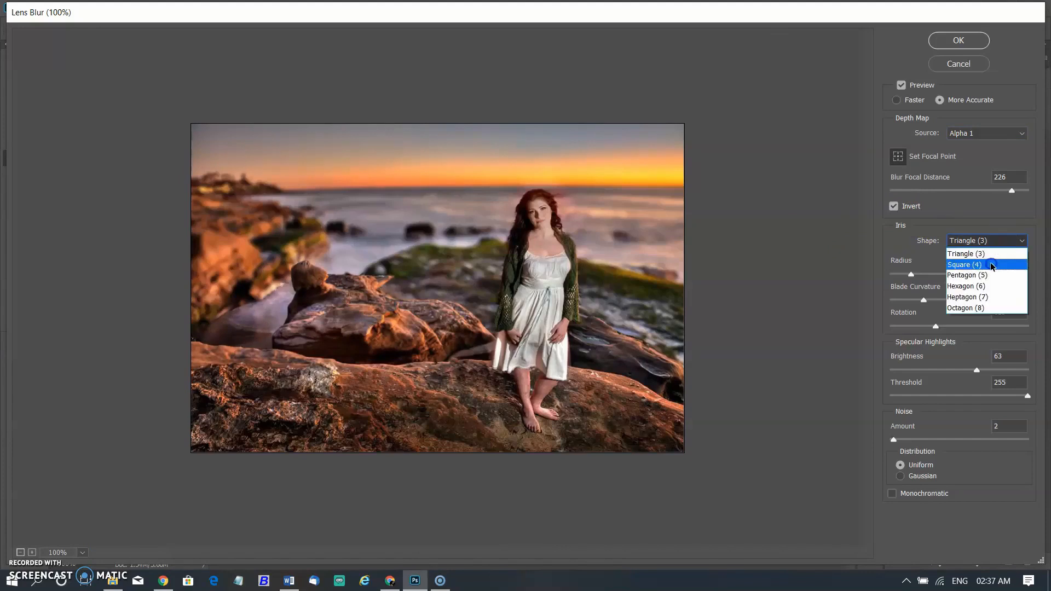
{"action": "left_click", "coordinate": [993, 265]}
{"action": "left_click", "coordinate": [957, 299]}
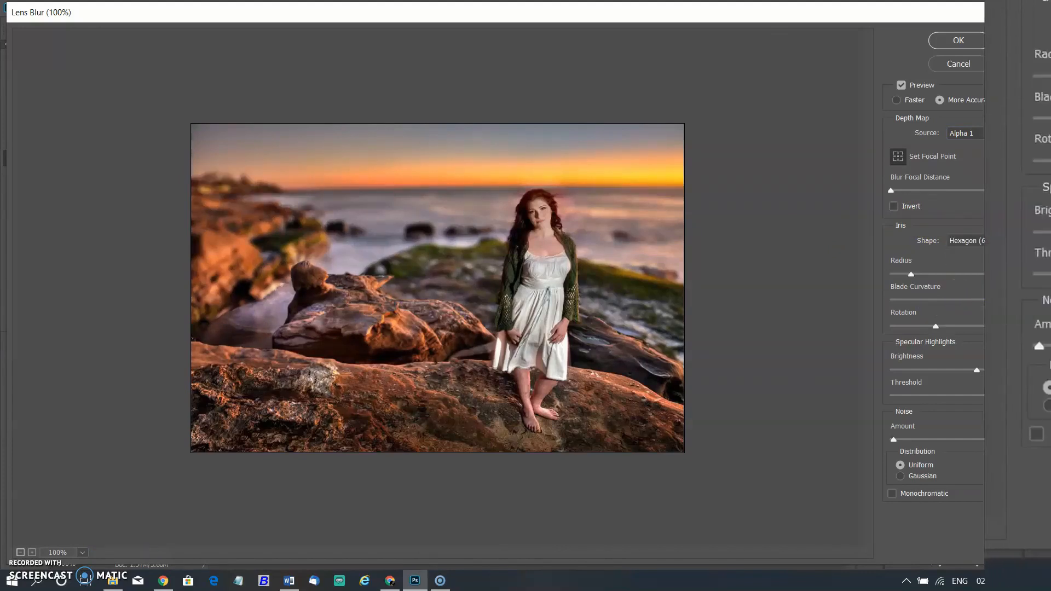
Try several iris radius values for the Lens Blur, including 28, and settle on 20
{"action": "left_click", "coordinate": [912, 275]}
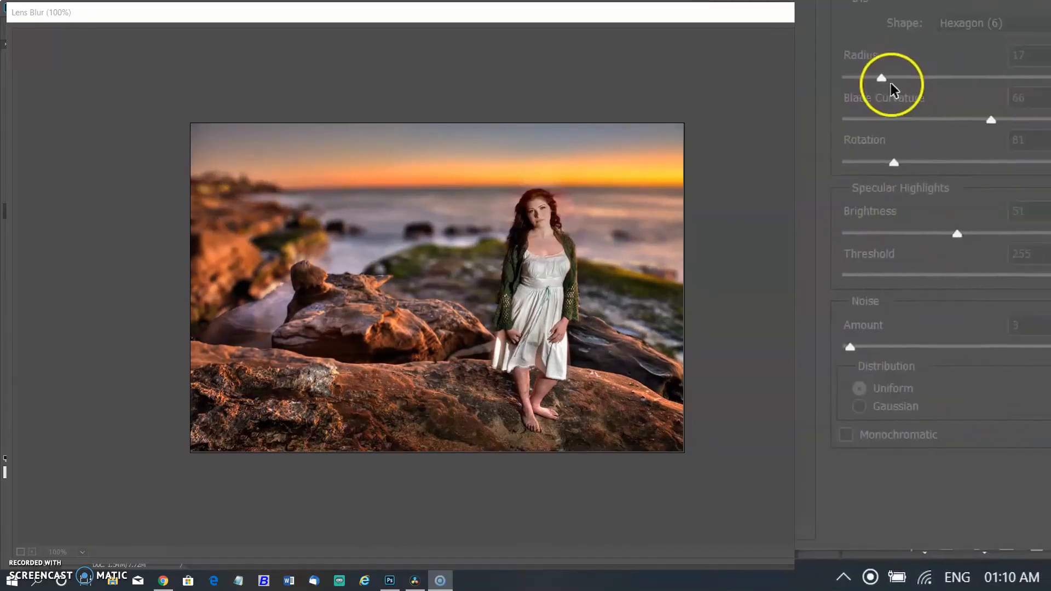
{"action": "left_click", "coordinate": [908, 78]}
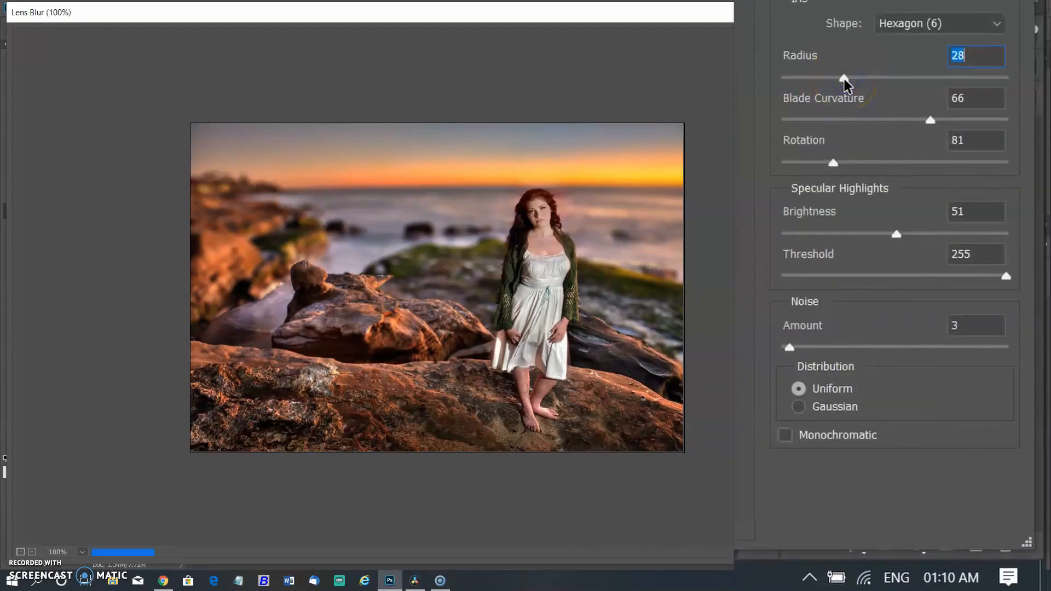
{"action": "left_click", "coordinate": [892, 77]}
Set the specular highlights to a threshold of 204 and a brightness of 85
{"action": "left_click", "coordinate": [979, 276]}
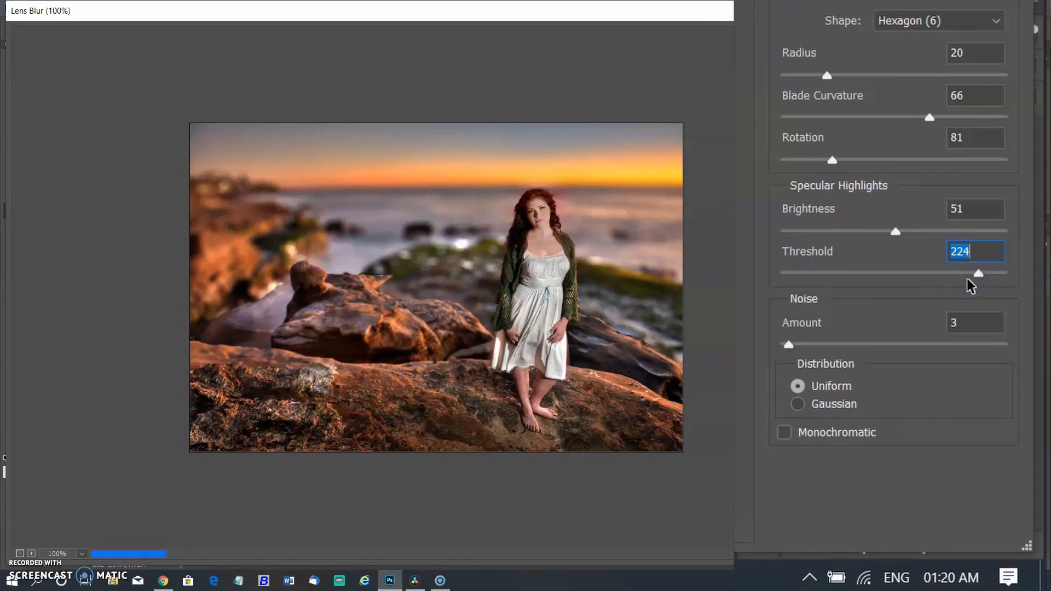
{"action": "left_click", "coordinate": [964, 273]}
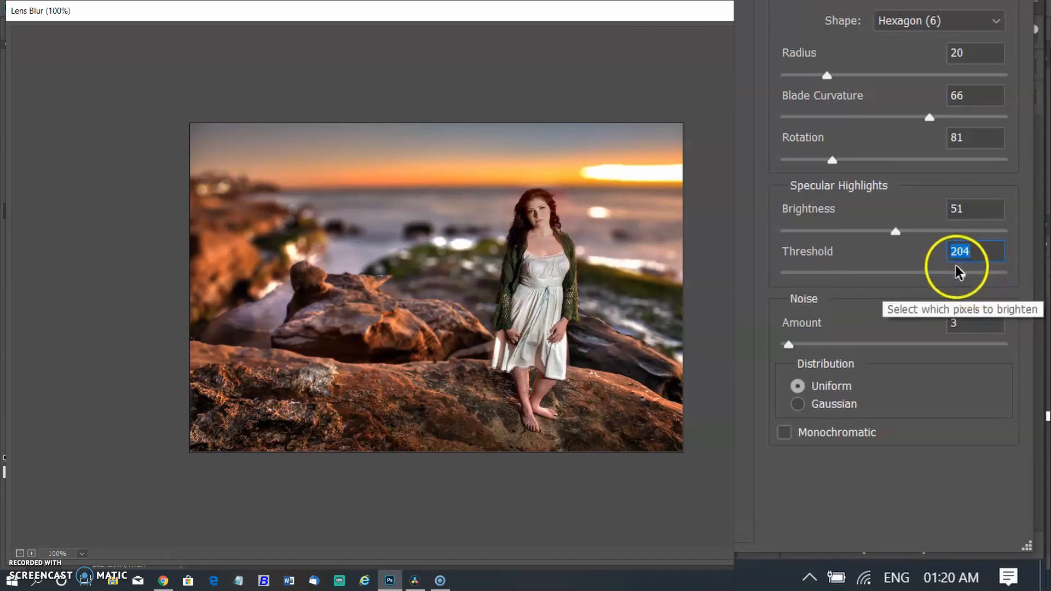
{"action": "left_click", "coordinate": [920, 237]}
{"action": "left_click", "coordinate": [943, 237]}
{"action": "left_click", "coordinate": [974, 235]}
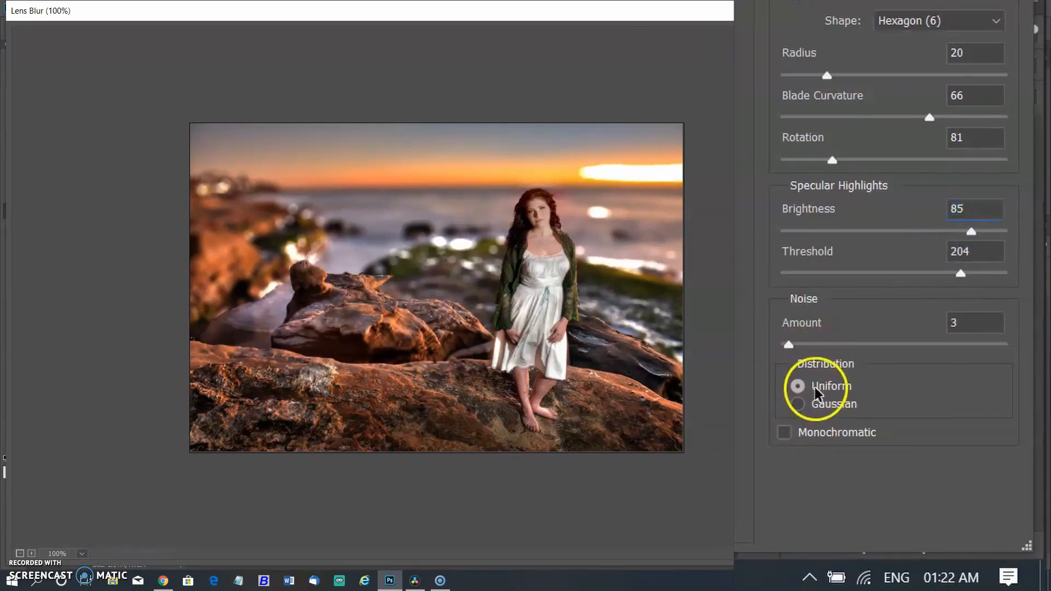
Give the blur monochromatic Gaussian noise with an amount of 2 and apply the Lens Blur
{"action": "left_click", "coordinate": [797, 405]}
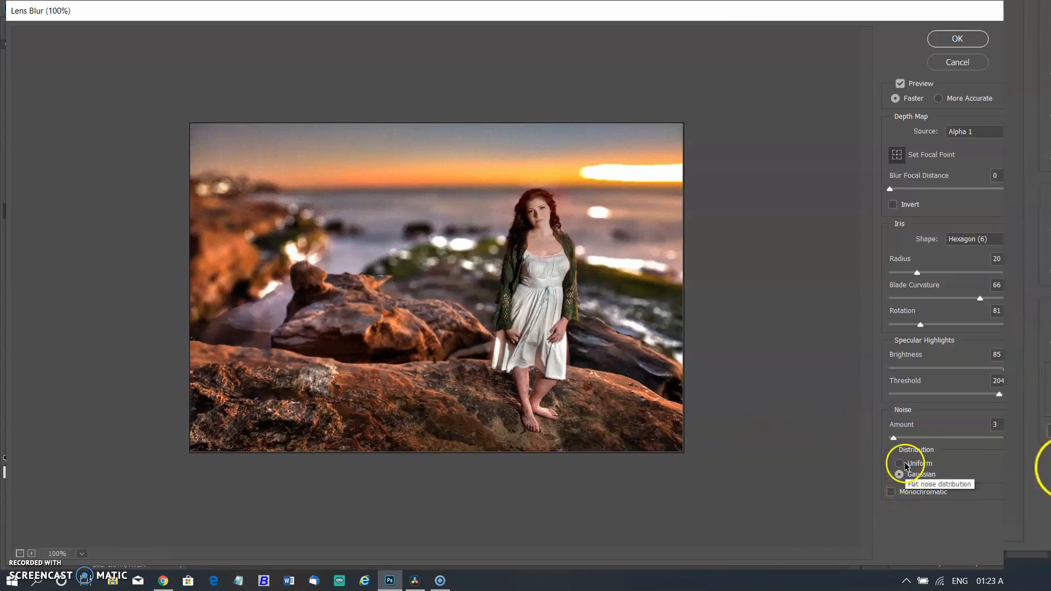
{"action": "left_click", "coordinate": [891, 492]}
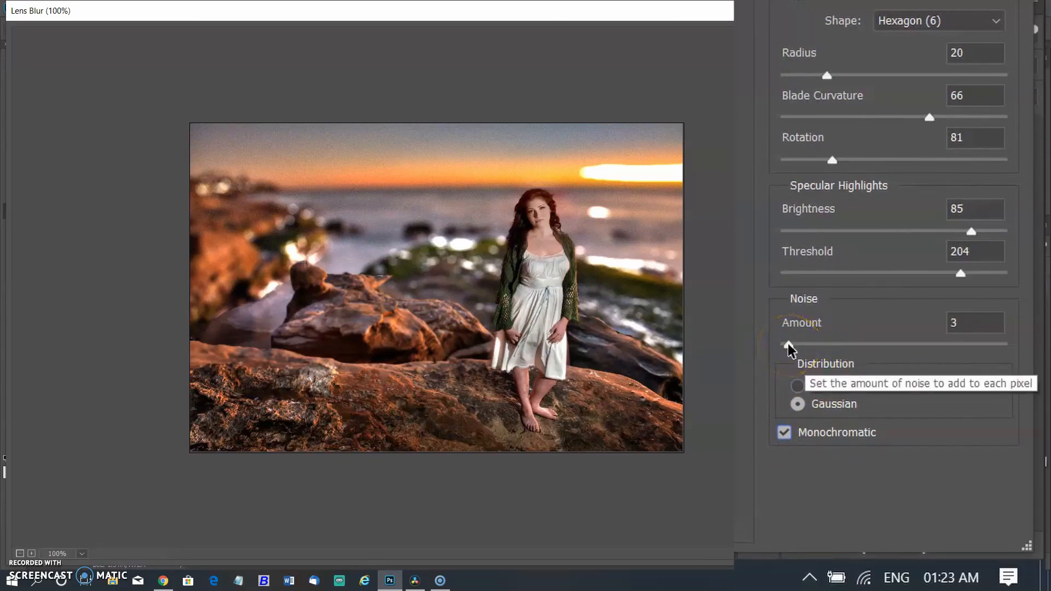
{"action": "left_click", "coordinate": [965, 317]}
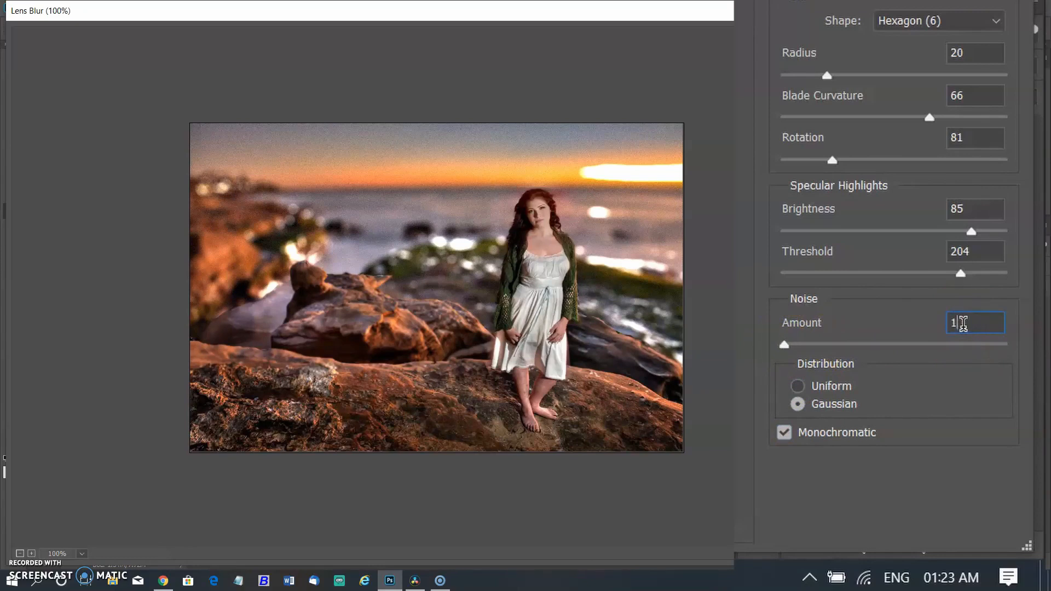
{"action": "left_click", "coordinate": [957, 38]}
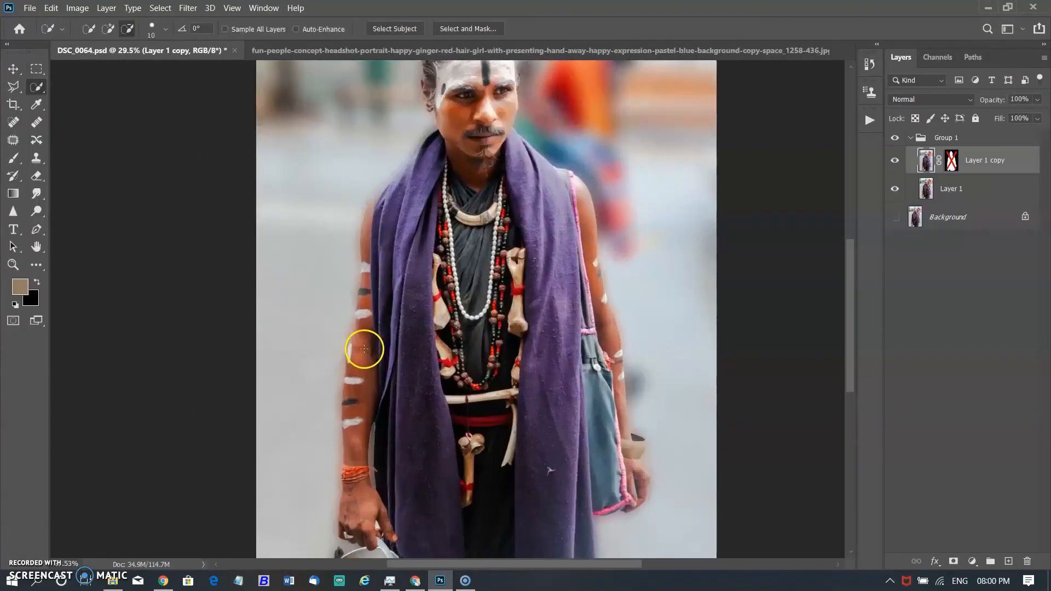
{"action": "scroll", "coordinate": [364, 349], "scroll_direction": "up", "scroll_amount": 2}
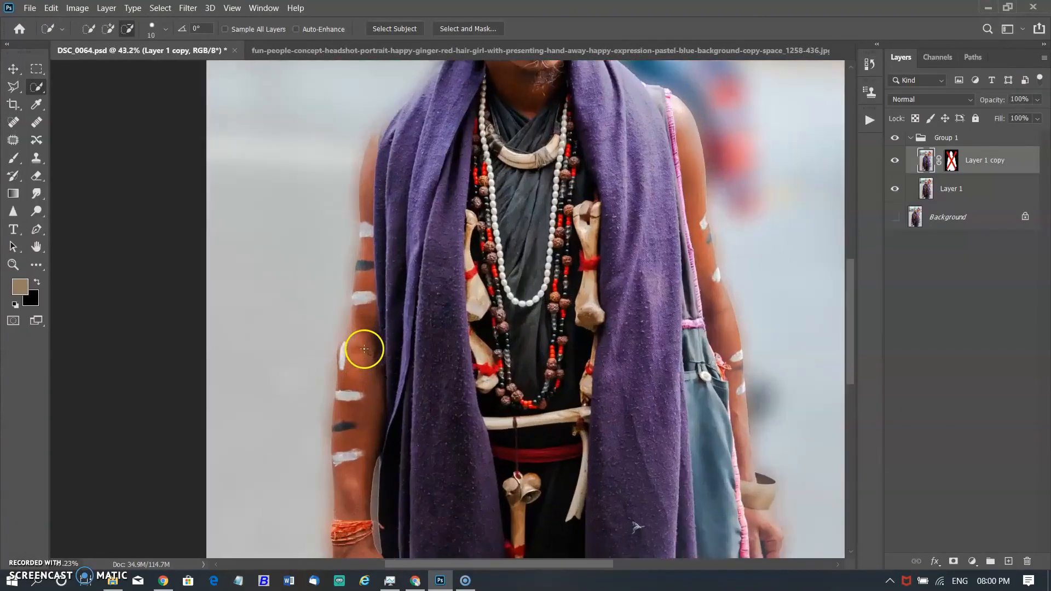
{"action": "scroll", "coordinate": [364, 349], "scroll_direction": "up", "scroll_amount": 2}
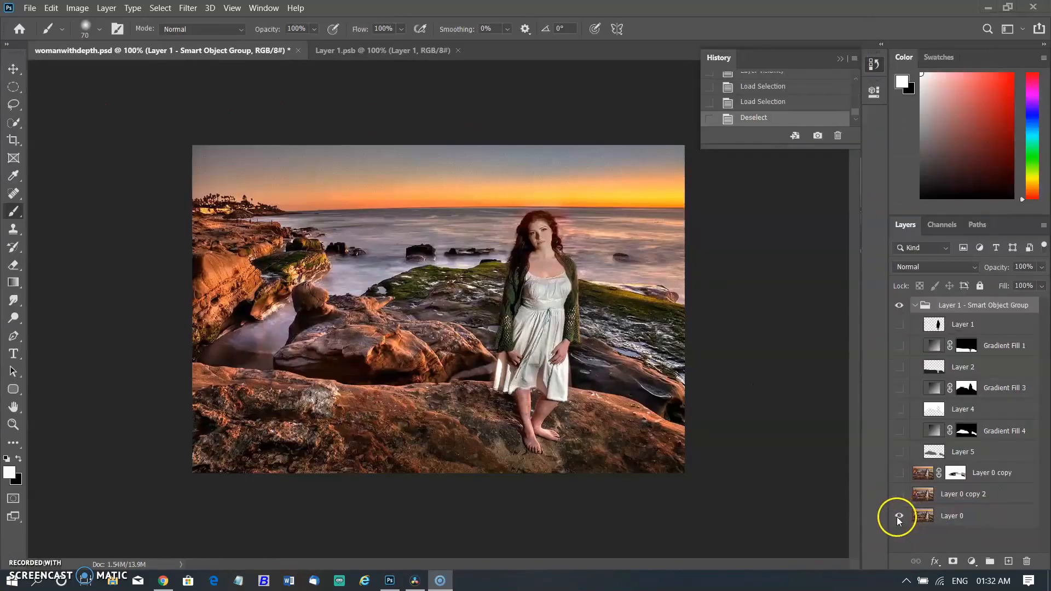
Load the woman's silhouette in Layer 1 as a selection and show Layer 1, Layer 2 and Gradient Fill 1
{"action": "left_click", "coordinate": [933, 325], "text": "ctrl"}
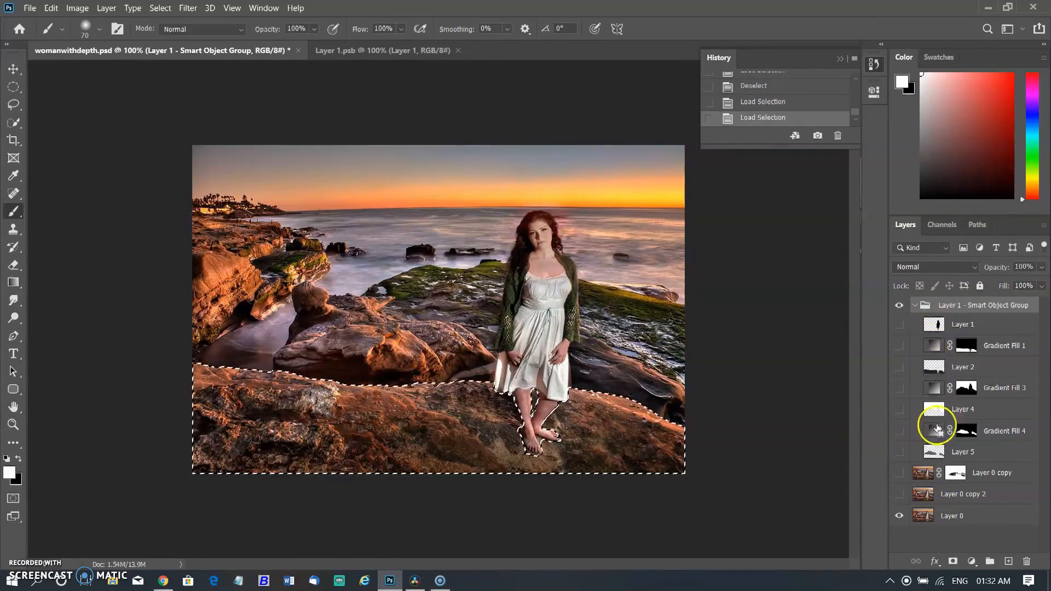
{"action": "left_click", "coordinate": [899, 325]}
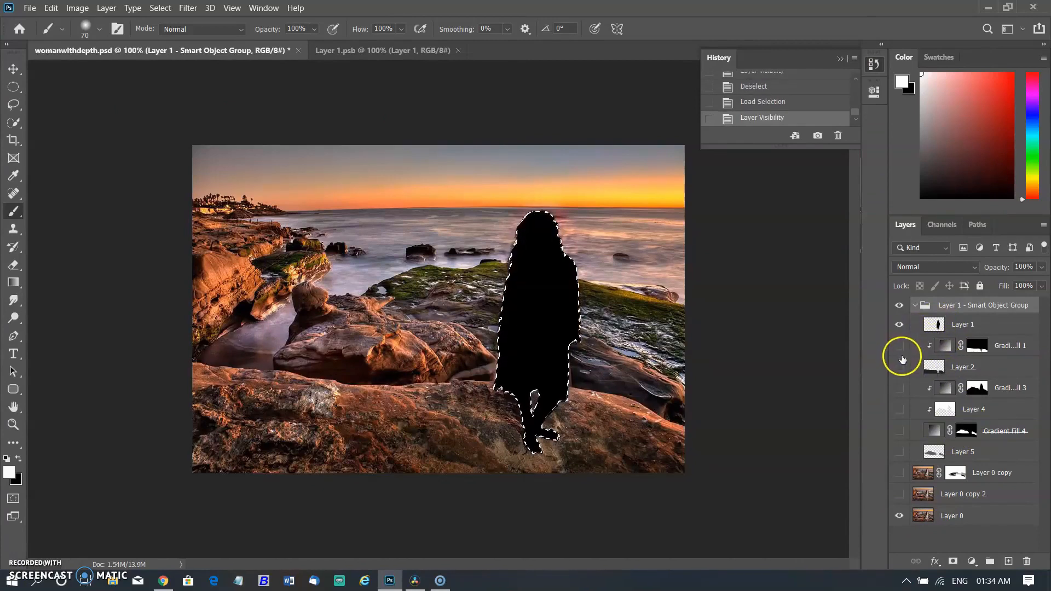
{"action": "left_click", "coordinate": [900, 366]}
{"action": "left_click", "coordinate": [900, 345]}
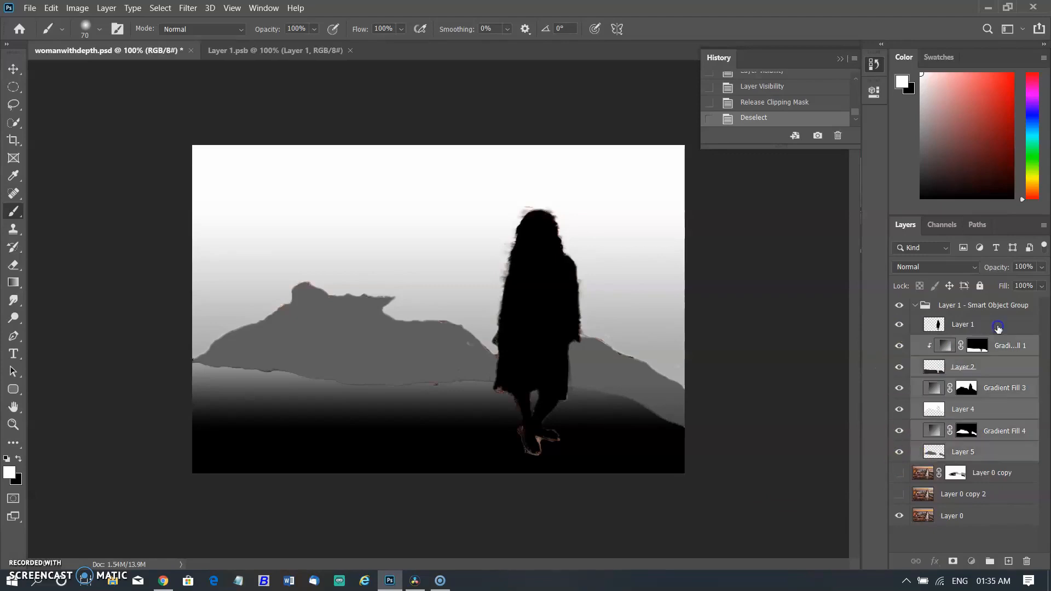
Convert the selected depth map layers to a smart object and copy the whole canvas
{"action": "right_click", "coordinate": [996, 326]}
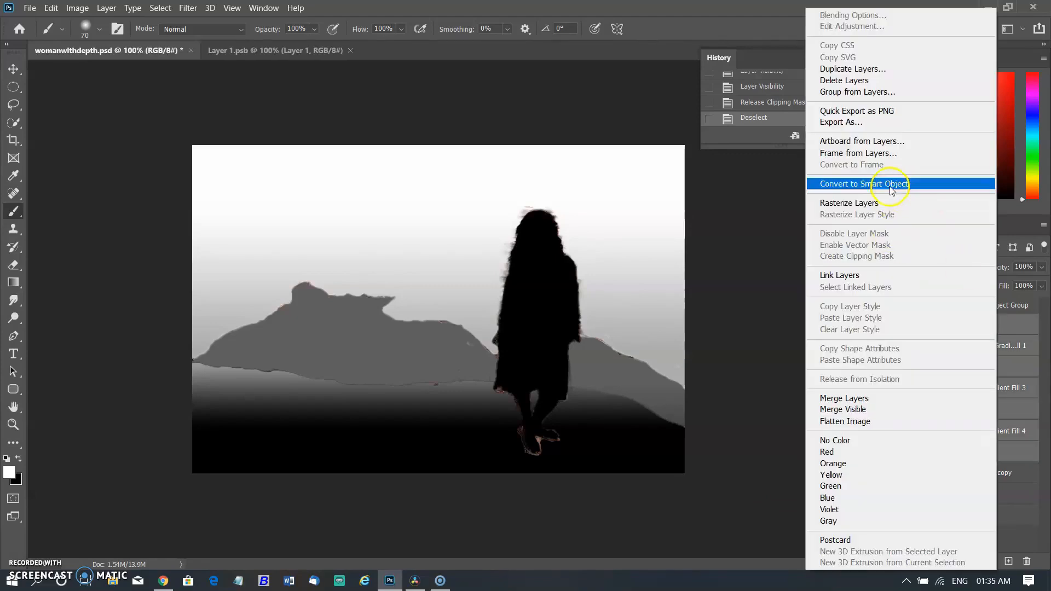
{"action": "left_click", "coordinate": [891, 185]}
{"action": "key", "text": "ctrl+a"}
{"action": "left_click", "coordinate": [50, 8]}
{"action": "left_click", "coordinate": [63, 92]}
Select the Alpha 1 channel and show the RGB image with only the Layer 0 photo visible
{"action": "left_click", "coordinate": [941, 224]}
{"action": "left_click", "coordinate": [939, 323]}
{"action": "left_click", "coordinate": [896, 247]}
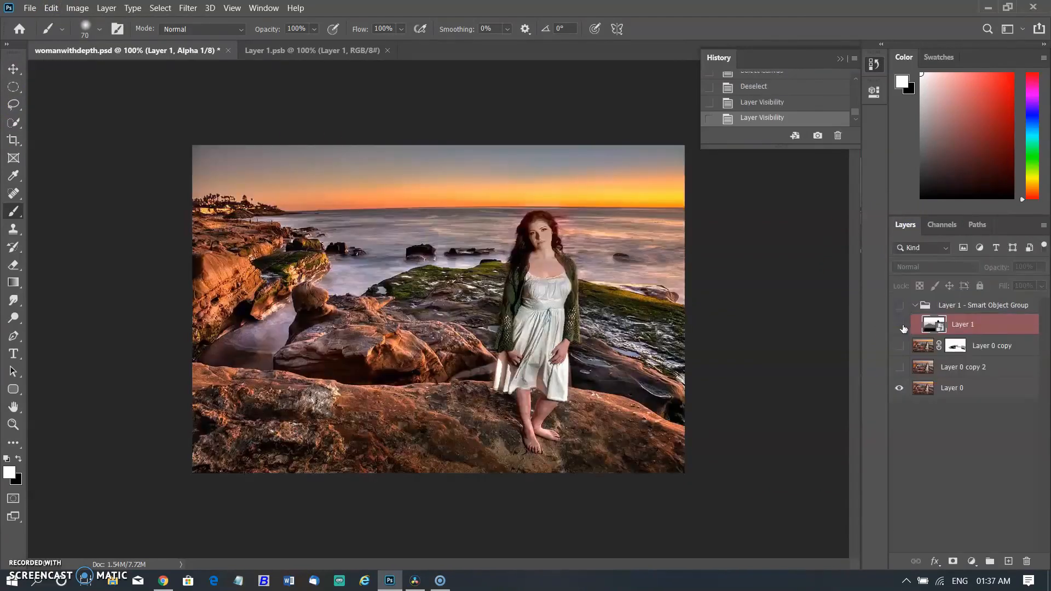
{"action": "left_click", "coordinate": [899, 366]}
Run Lens Blur on Layer 0, comparing focal points on the foreground rock and sea, and apply it focused on the woman
{"action": "left_click", "coordinate": [188, 7]}
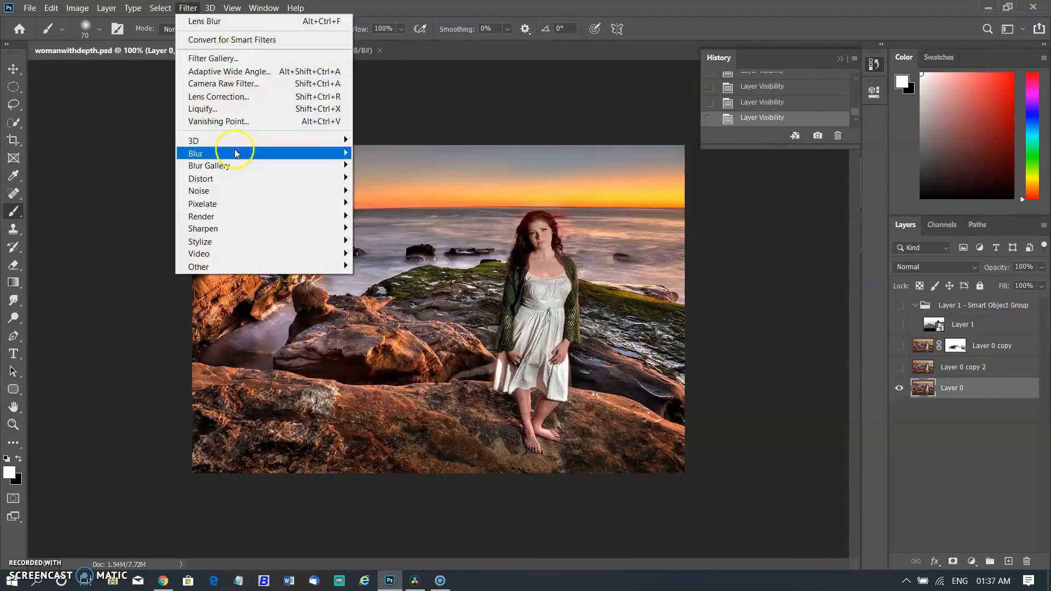
{"action": "mouse_move", "coordinate": [236, 153]}
{"action": "left_click", "coordinate": [393, 207]}
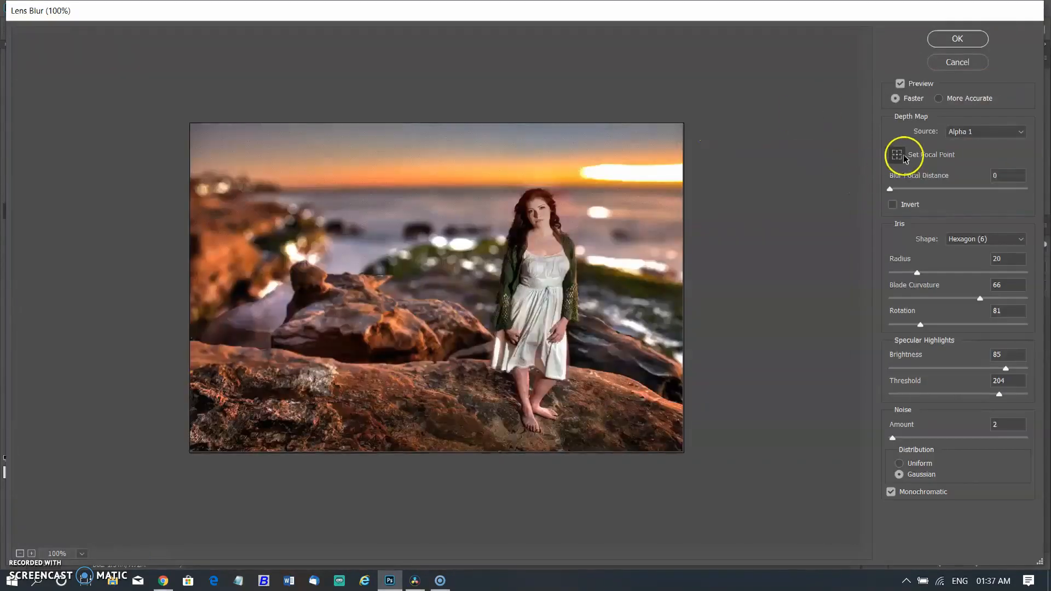
{"action": "left_click", "coordinate": [901, 160]}
{"action": "left_click", "coordinate": [330, 379]}
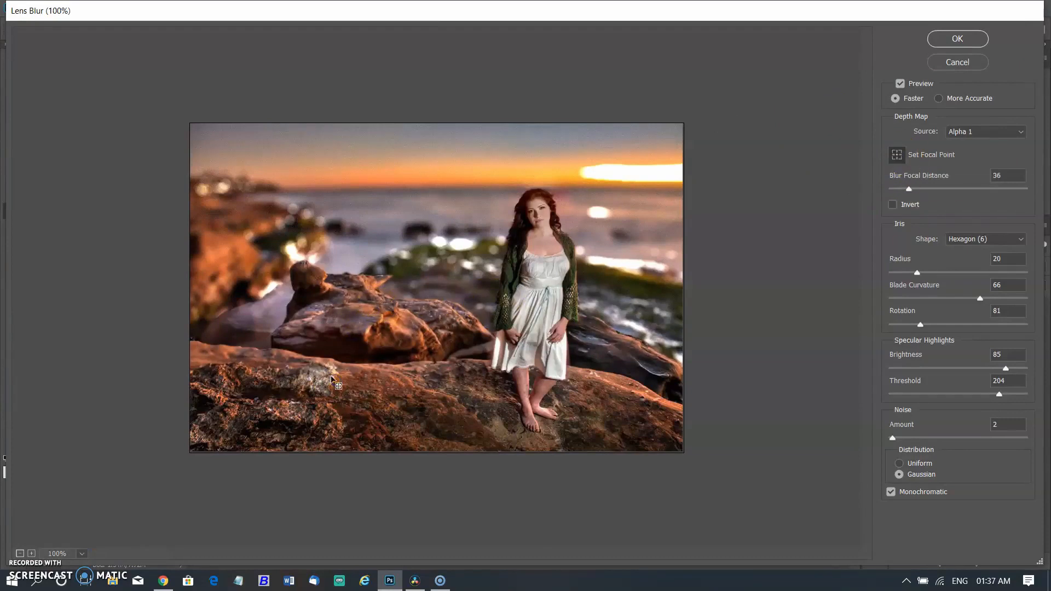
{"action": "left_click", "coordinate": [622, 223]}
{"action": "left_click", "coordinate": [536, 305]}
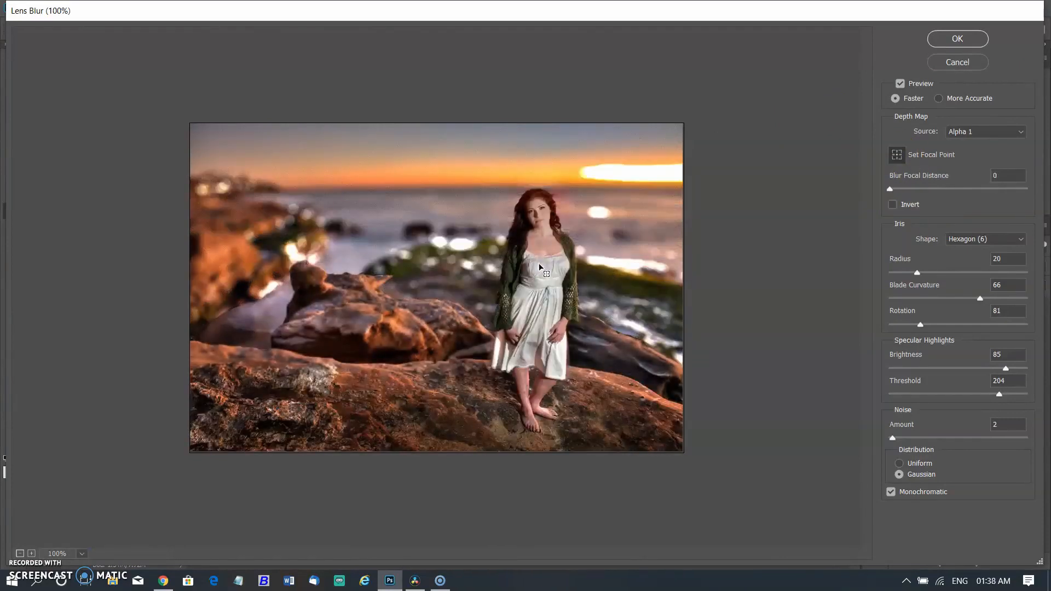
{"action": "left_click", "coordinate": [962, 37]}
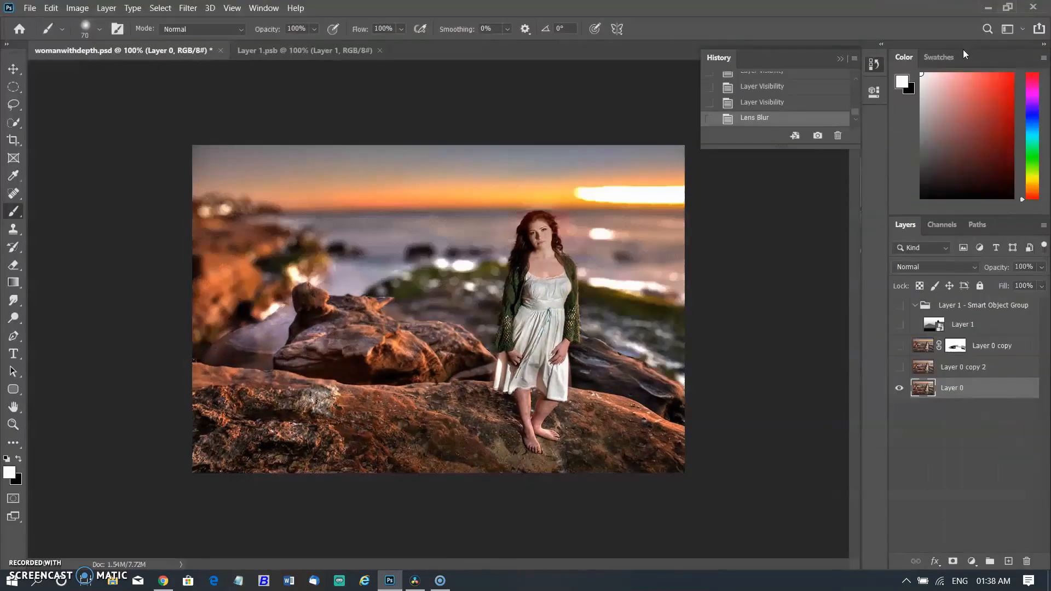
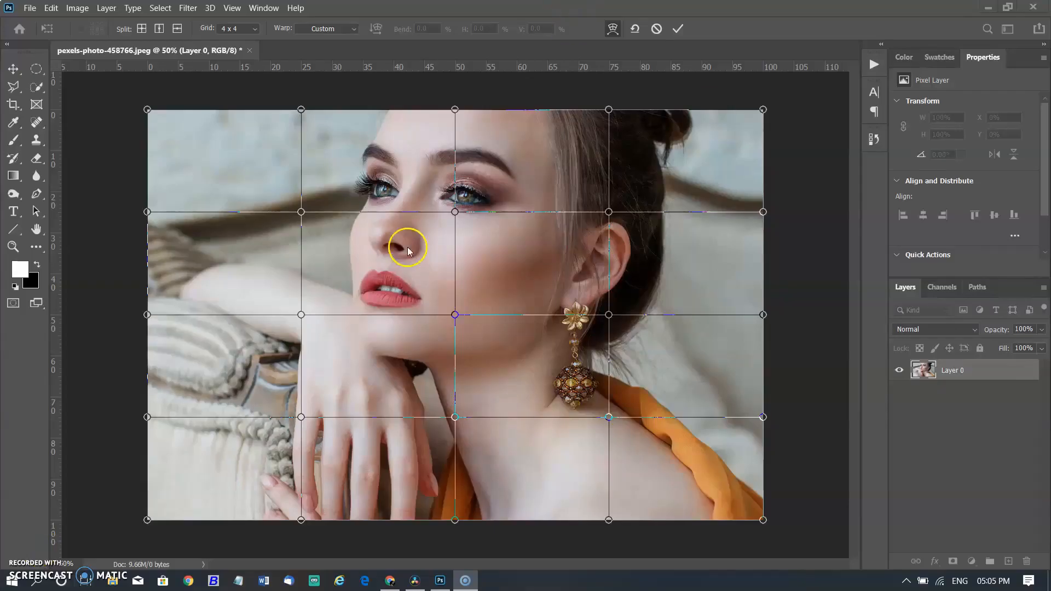
Switch the portrait's warp grid to 3 x 3 and then to 5 x 5
{"action": "left_click", "coordinate": [247, 34]}
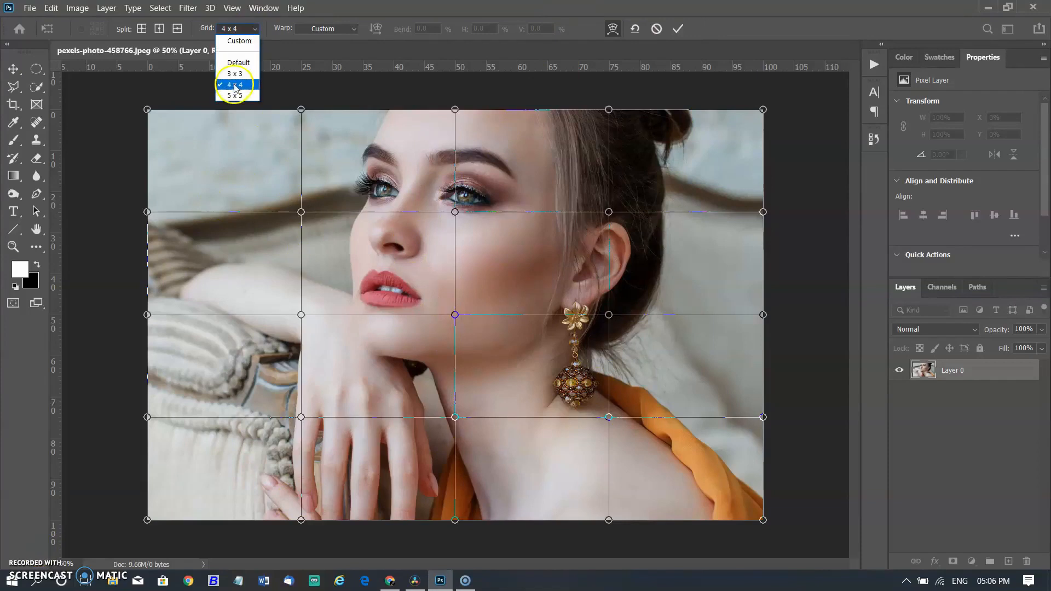
{"action": "left_click", "coordinate": [234, 74]}
{"action": "left_click", "coordinate": [255, 29]}
{"action": "left_click", "coordinate": [233, 96]}
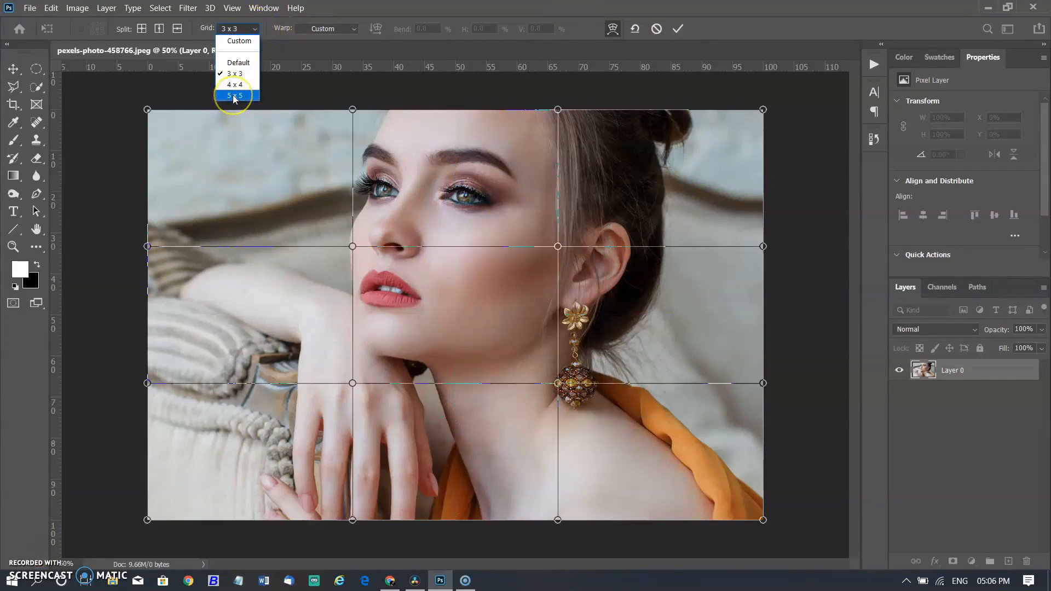
Pull a warp anchor on the portrait's right edge outward, reshape its curve handle, and bend the photo's upper edge
{"action": "left_click", "coordinate": [764, 357]}
{"action": "mouse_move", "coordinate": [681, 356]}
{"action": "left_mouse_down"}
{"action": "mouse_move", "coordinate": [671, 323]}
{"action": "mouse_move", "coordinate": [681, 356]}
{"action": "left_mouse_up"}
{"action": "left_click_drag", "start_coordinate": [763, 274], "coordinate": [794, 336]}
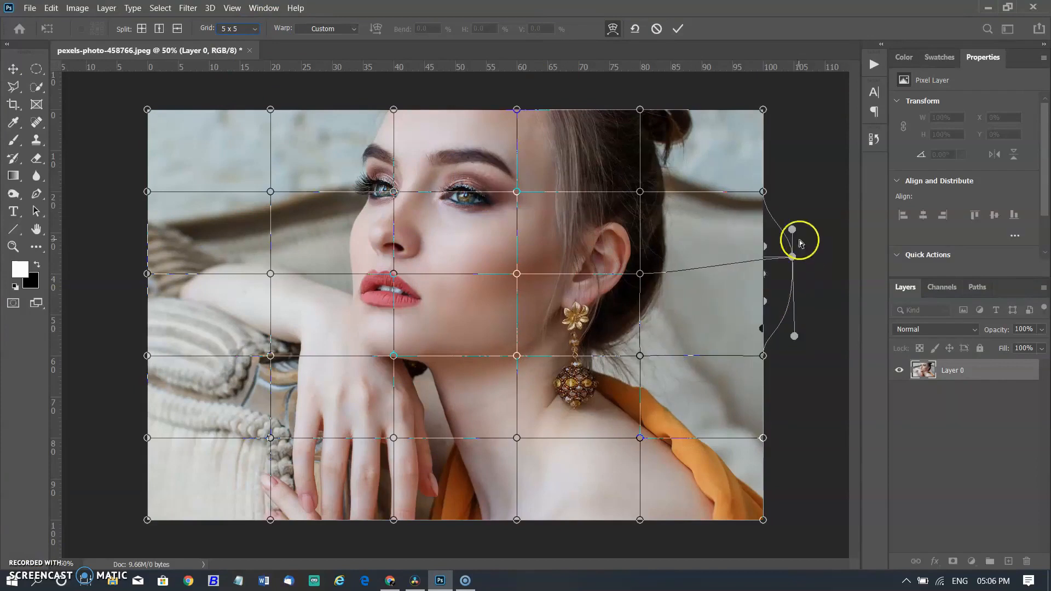
{"action": "left_click_drag", "start_coordinate": [792, 229], "coordinate": [812, 192]}
{"action": "left_click", "coordinate": [640, 110]}
{"action": "left_click_drag", "start_coordinate": [722, 109], "coordinate": [745, 91]}
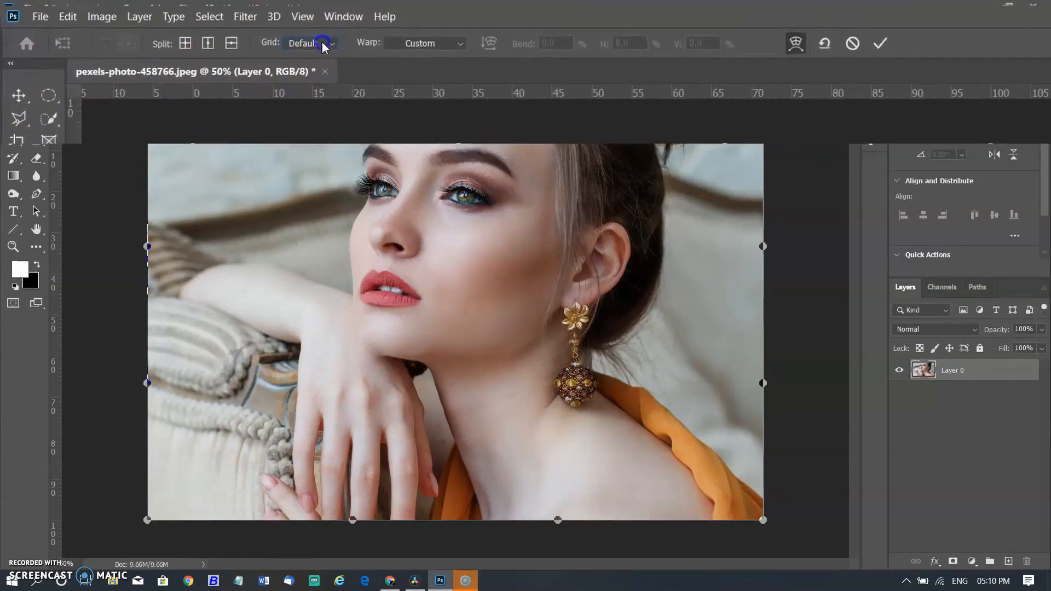
Change the warp grid from the default through 3 x 3 and 4 x 4 to 5 x 5
{"action": "left_click", "coordinate": [238, 28]}
{"action": "left_click", "coordinate": [361, 125]}
{"action": "left_click", "coordinate": [364, 52]}
{"action": "left_click", "coordinate": [355, 134]}
{"action": "left_click", "coordinate": [377, 52]}
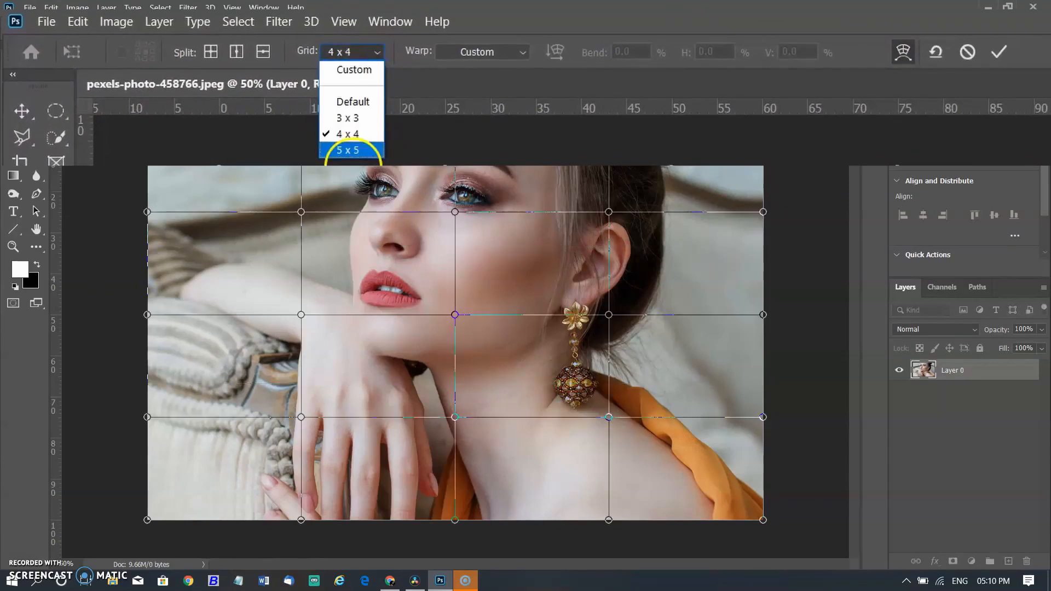
{"action": "left_click", "coordinate": [352, 151]}
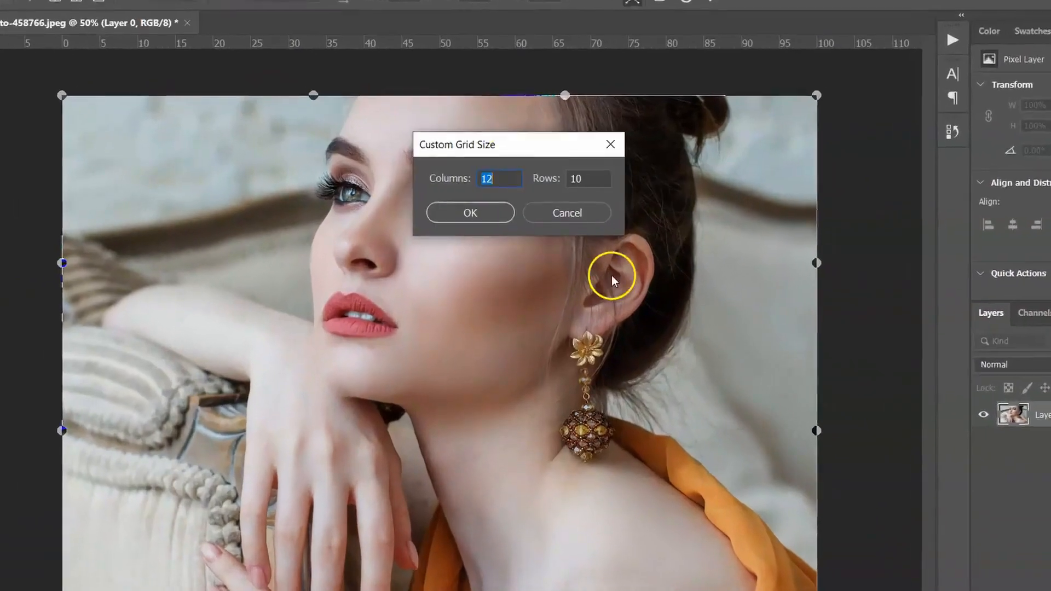
Set the portrait's custom warp grid to 10 columns and 10 rows
{"action": "type", "text": "10"}
{"action": "key", "text": "Return"}
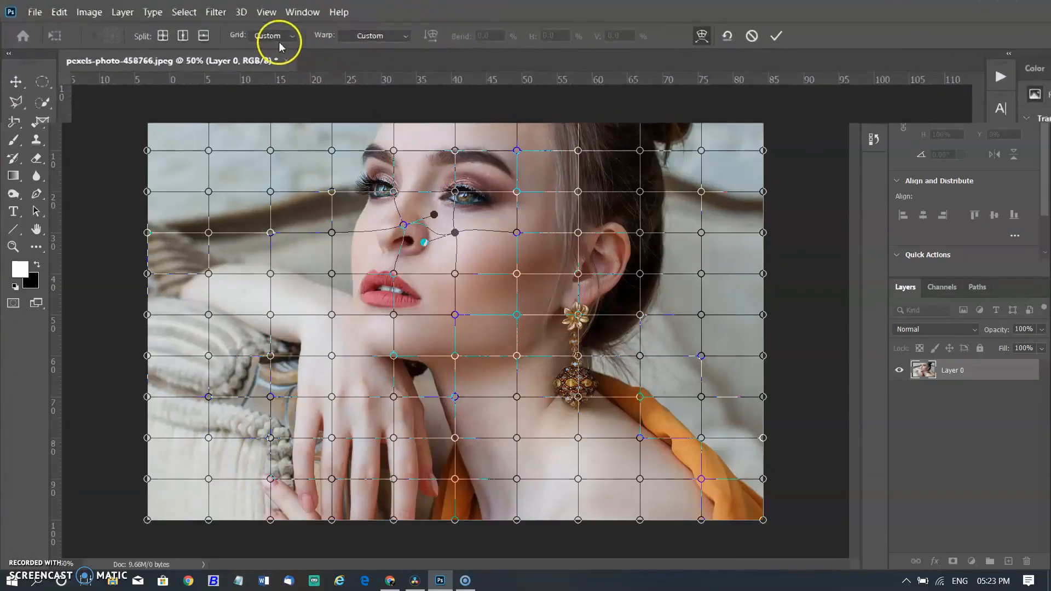
{"action": "left_click", "coordinate": [352, 52]}
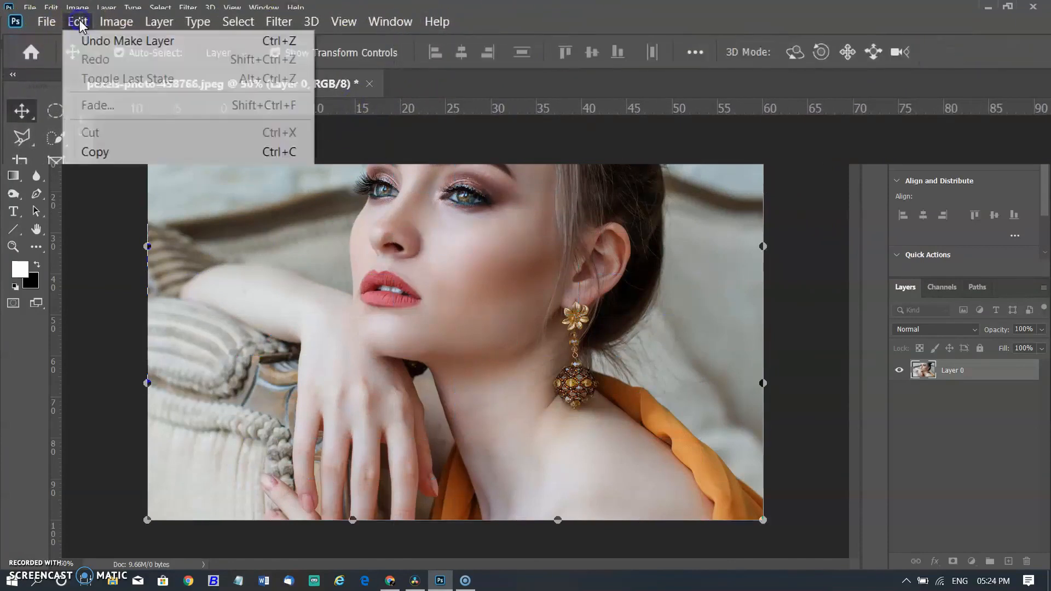
Start a Warp transform on the portrait's Layer 0
{"action": "left_click", "coordinate": [51, 8]}
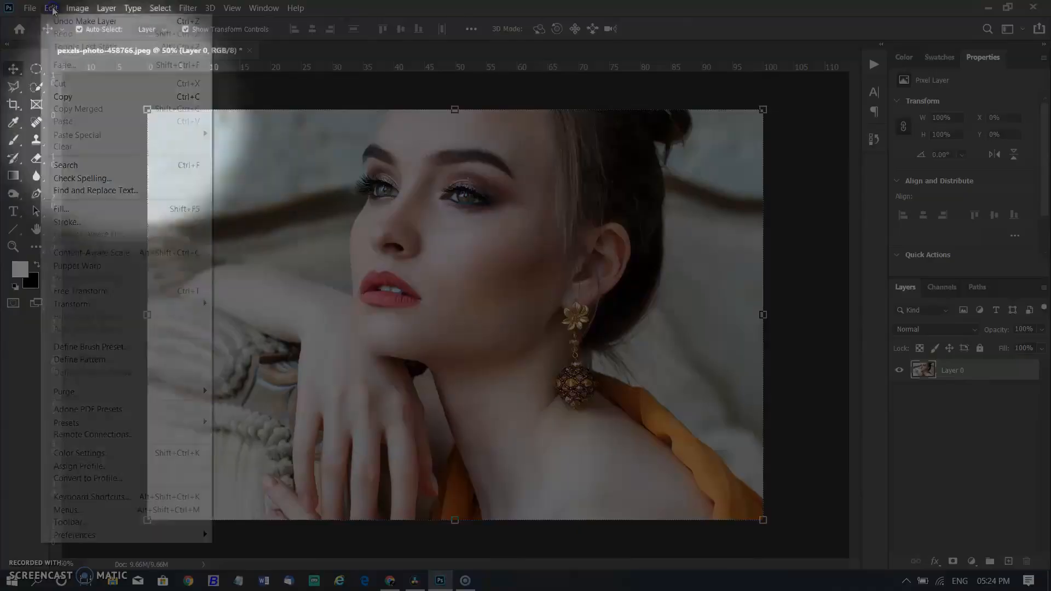
{"action": "mouse_move", "coordinate": [122, 304]}
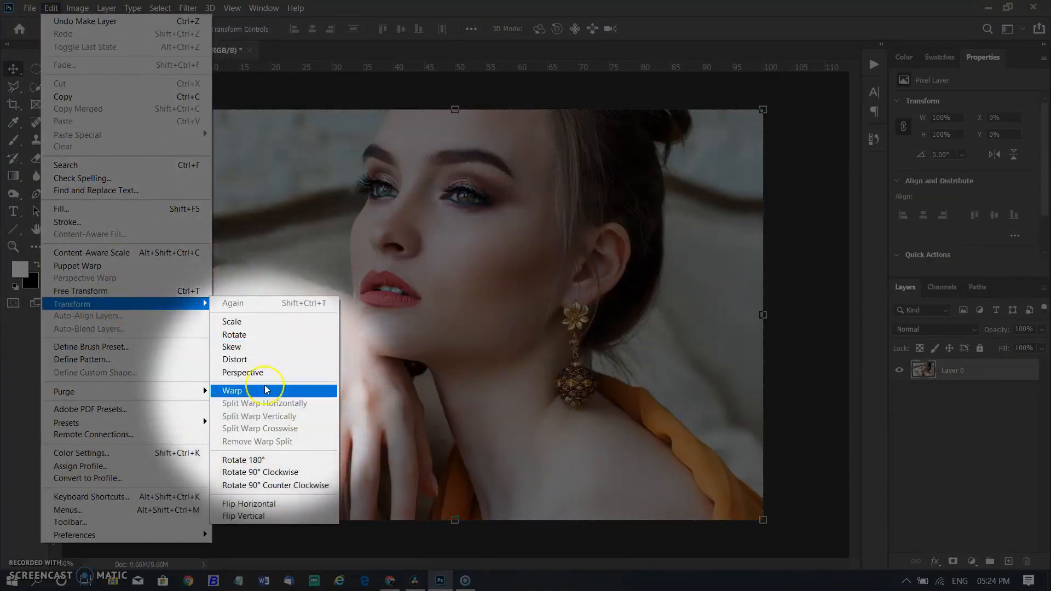
{"action": "left_click", "coordinate": [266, 390]}
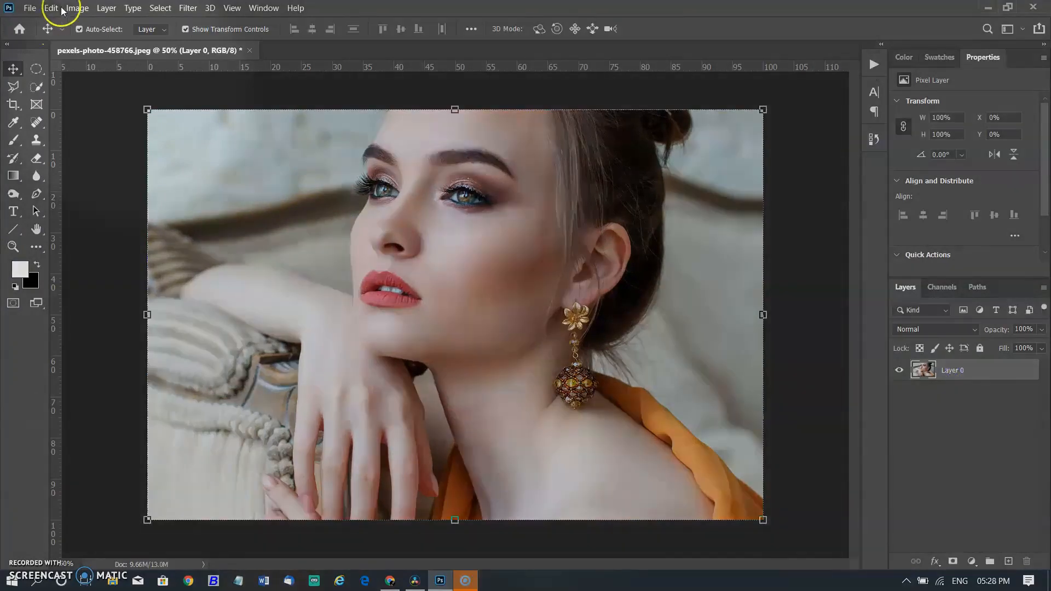
{"action": "left_click", "coordinate": [50, 7]}
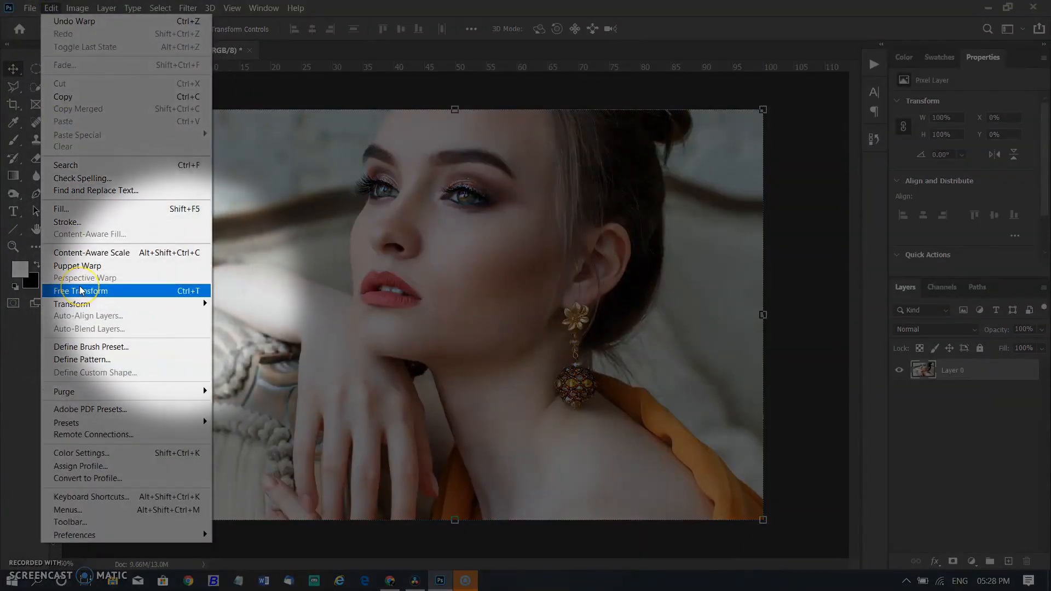
{"action": "mouse_move", "coordinate": [136, 304]}
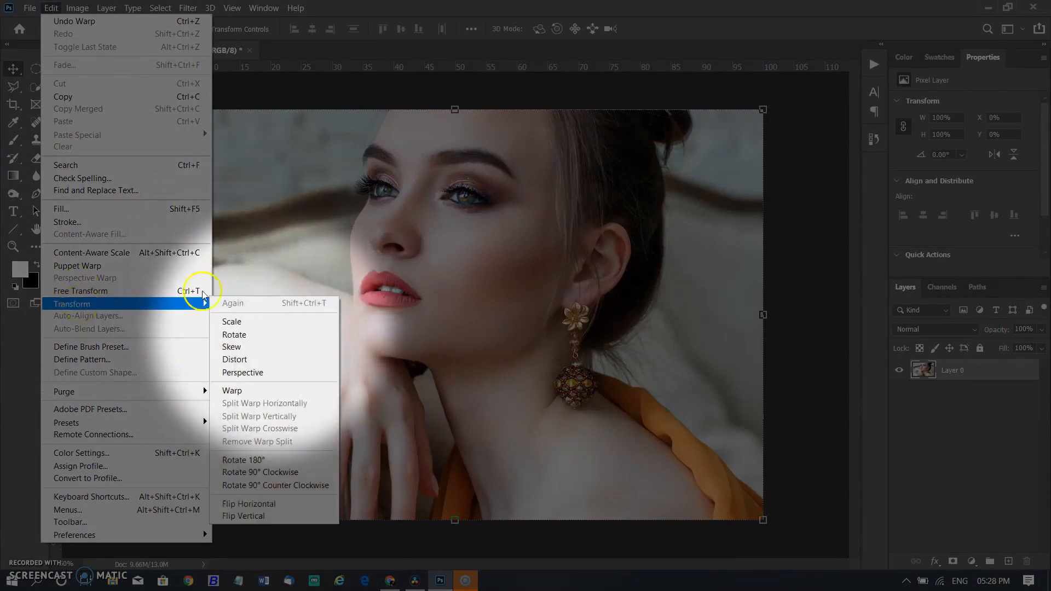
{"action": "left_click", "coordinate": [251, 392]}
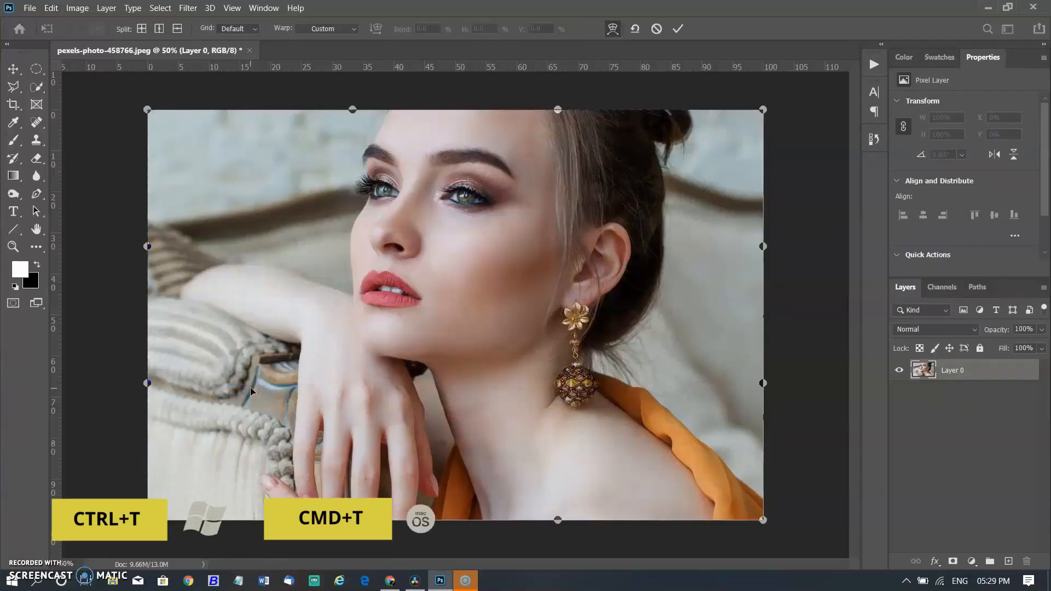
{"action": "left_click", "coordinate": [656, 28]}
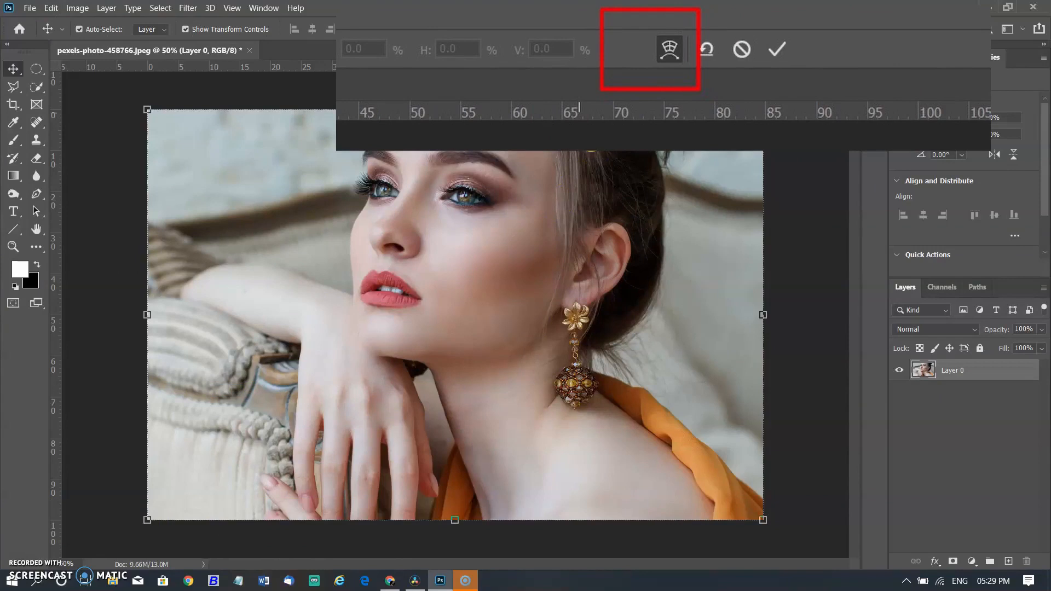
Start Free Transform on the portrait, switch it to warp mode, and keep the Custom warp style after reviewing the presets
{"action": "key", "text": "ctrl+t"}
{"action": "left_click", "coordinate": [637, 29]}
{"action": "left_click", "coordinate": [335, 28]}
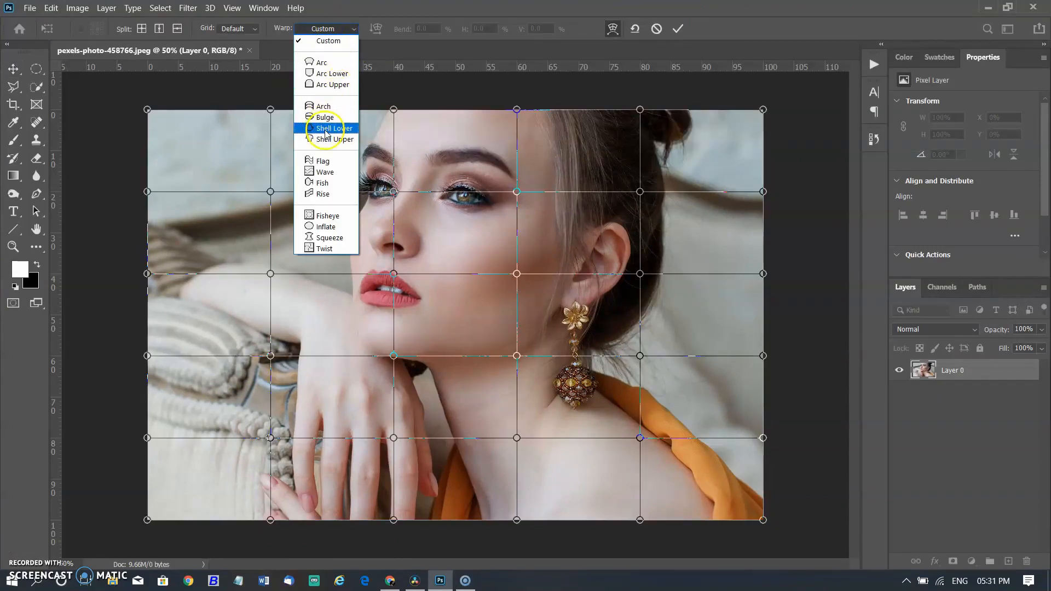
{"action": "left_click", "coordinate": [326, 41]}
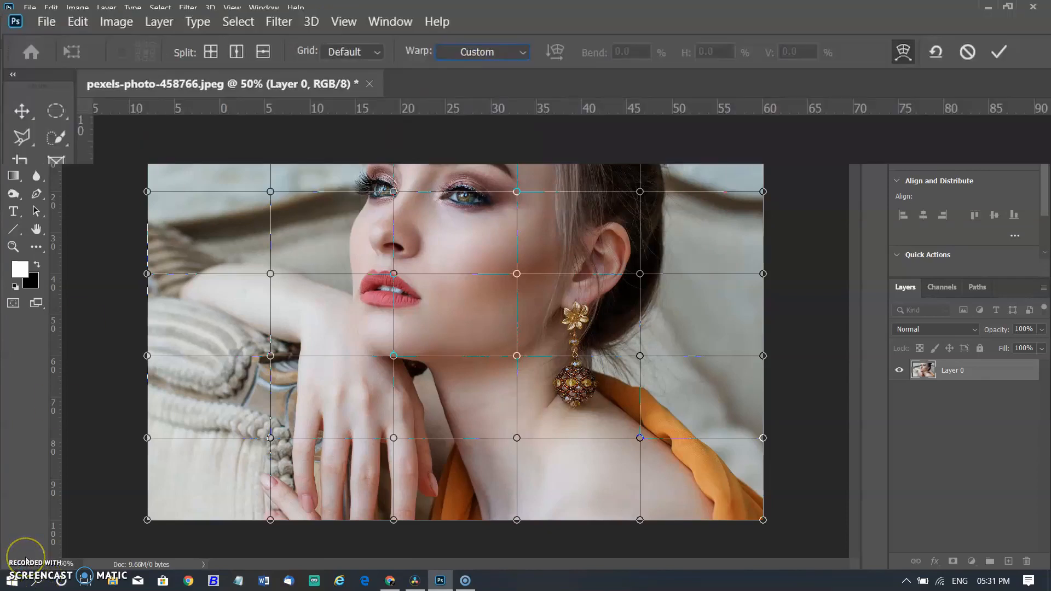
Switch the portrait's warp grid to 5 x 5, through 3 x 3 and 4 x 4, and back to 5 x 5
{"action": "left_click", "coordinate": [353, 51]}
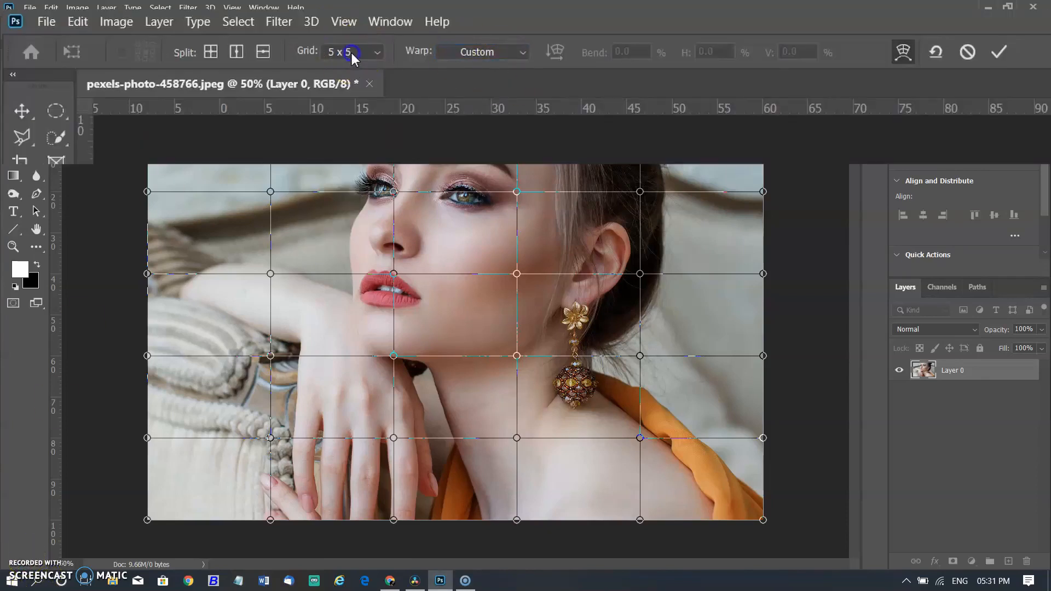
{"action": "left_click", "coordinate": [348, 150]}
{"action": "left_click", "coordinate": [247, 31]}
{"action": "left_click", "coordinate": [235, 74]}
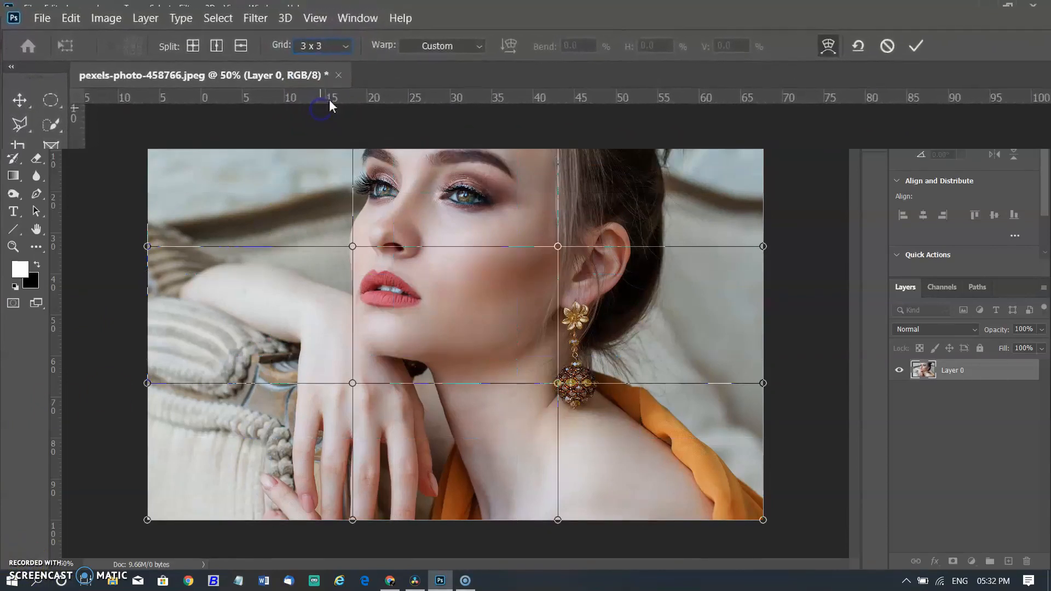
{"action": "left_click", "coordinate": [252, 28]}
{"action": "left_click", "coordinate": [353, 135]}
{"action": "left_click", "coordinate": [376, 50]}
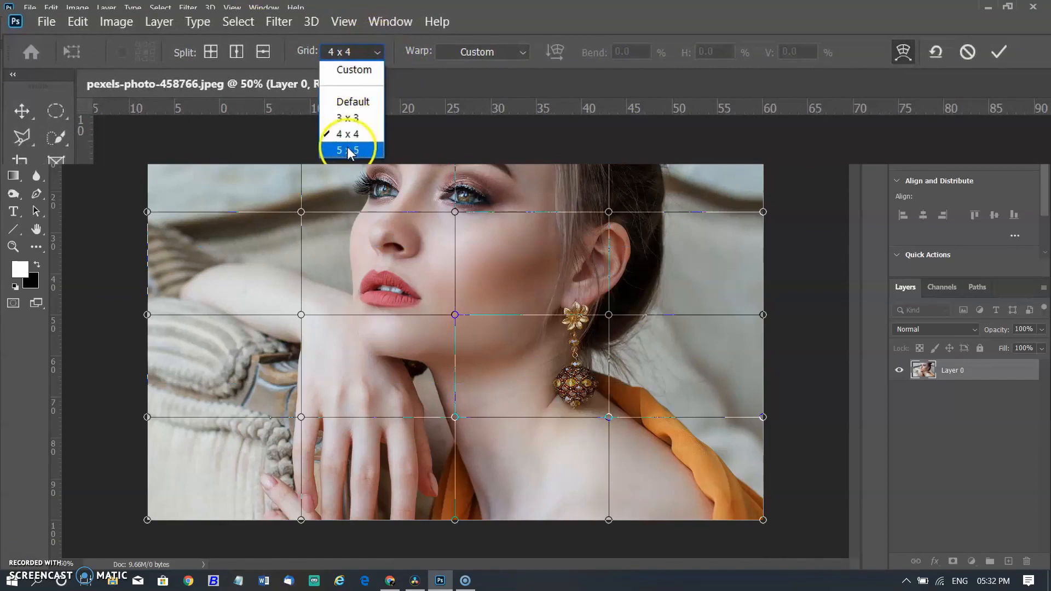
{"action": "left_click", "coordinate": [348, 150]}
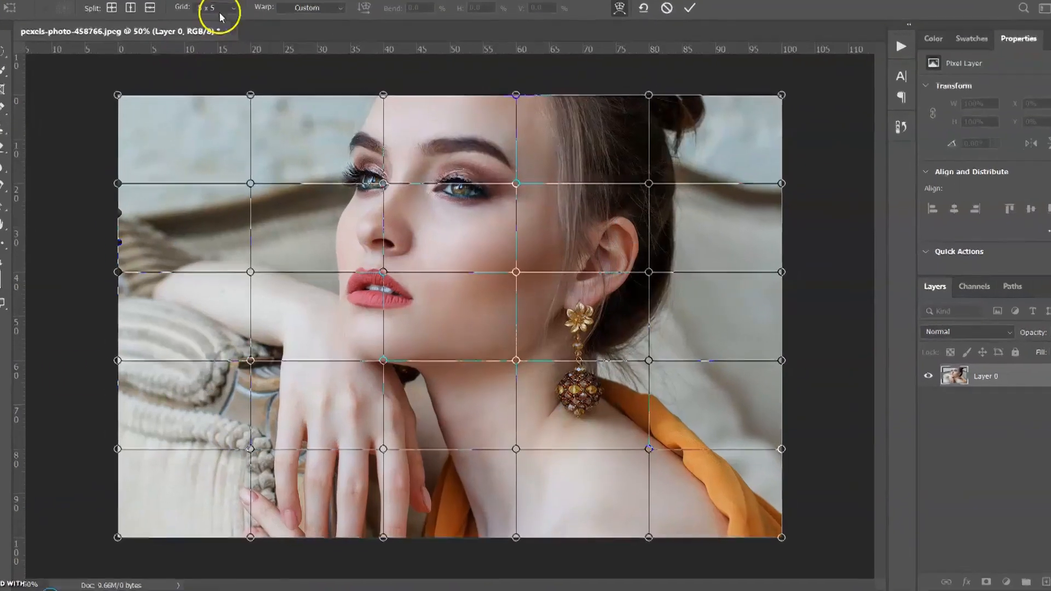
Define a custom warp grid of 15 columns and 15 rows on the portrait
{"action": "left_click", "coordinate": [222, 18]}
{"action": "left_click", "coordinate": [161, 0]}
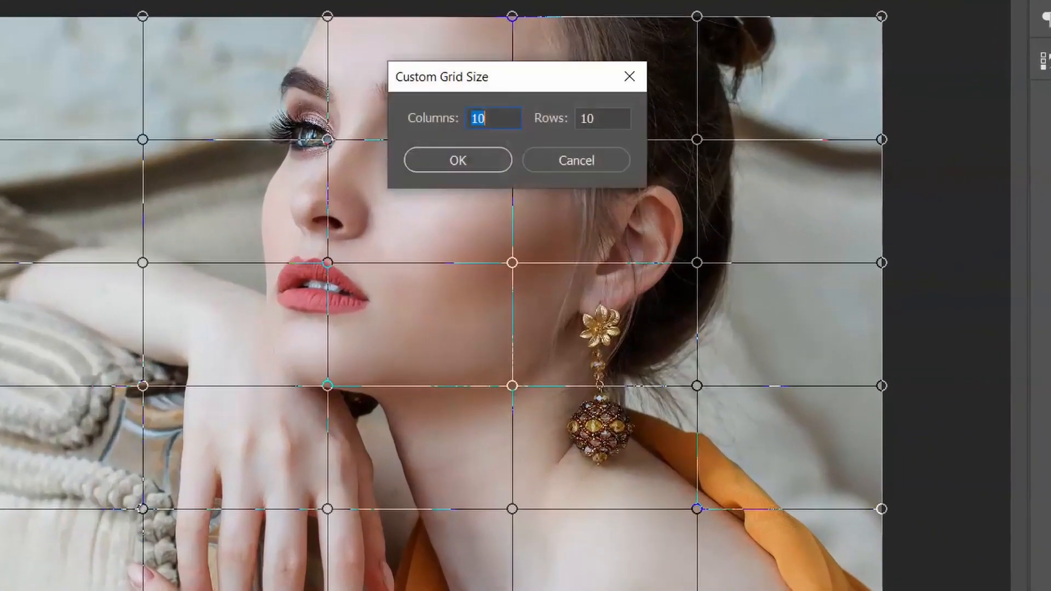
{"action": "left_click", "coordinate": [499, 121]}
{"action": "double_click", "coordinate": [606, 120]}
{"action": "key", "text": "BackSpace"}
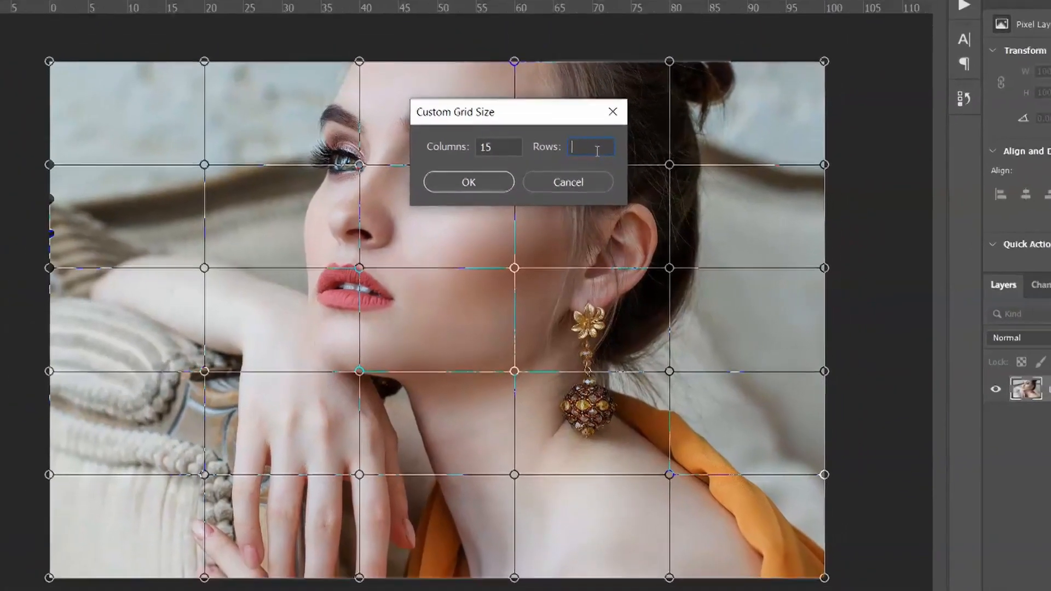
{"action": "type", "text": "15"}
{"action": "key", "text": "Return"}
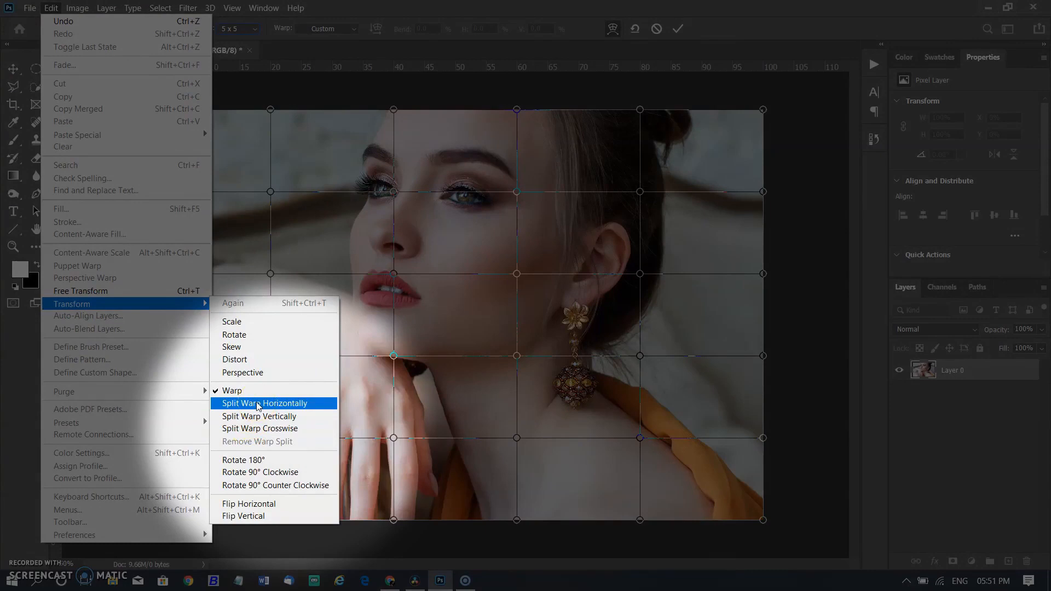
Split the 5 x 5 warp grid horizontally just below the lips and vertically beside the corner of the mouth
{"action": "left_click", "coordinate": [258, 403]}
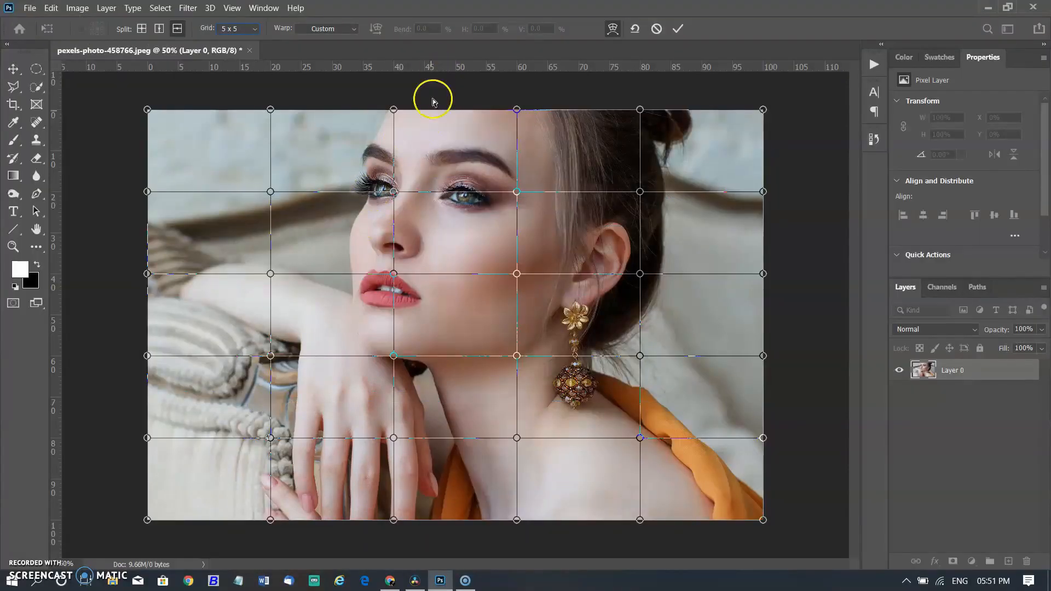
{"action": "left_click", "coordinate": [413, 315]}
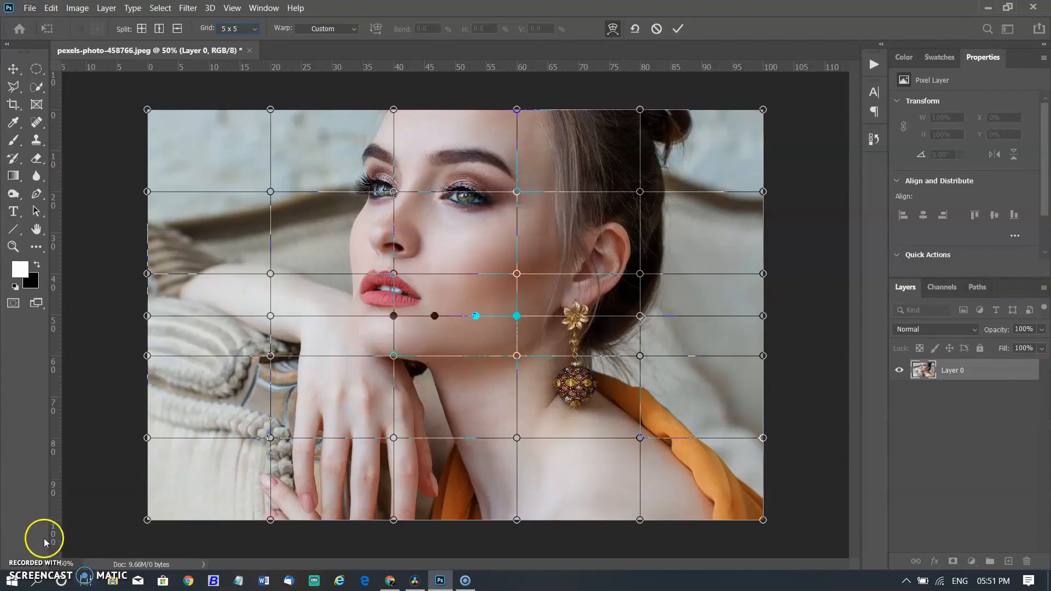
{"action": "left_click_drag", "start_coordinate": [453, 320], "coordinate": [463, 368]}
{"action": "left_click", "coordinate": [600, 372]}
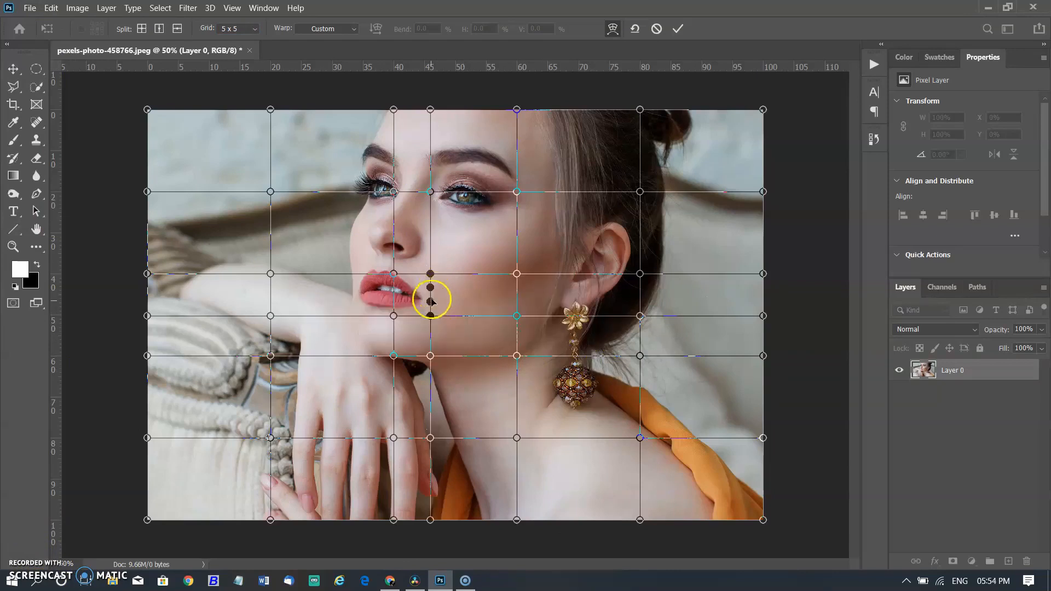
Undo a trial bend of the curve handle beside the mouth, and reshape the warp around the anchor at the mouth's corner
{"action": "left_click_drag", "start_coordinate": [430, 298], "coordinate": [448, 297]}
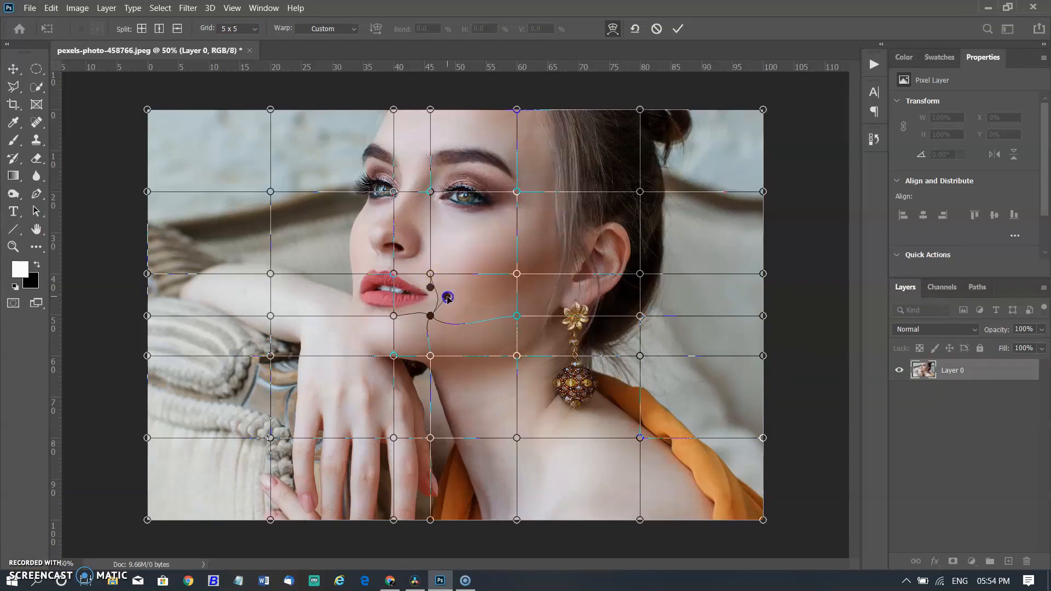
{"action": "key", "text": "ctrl+z"}
{"action": "left_click", "coordinate": [442, 299]}
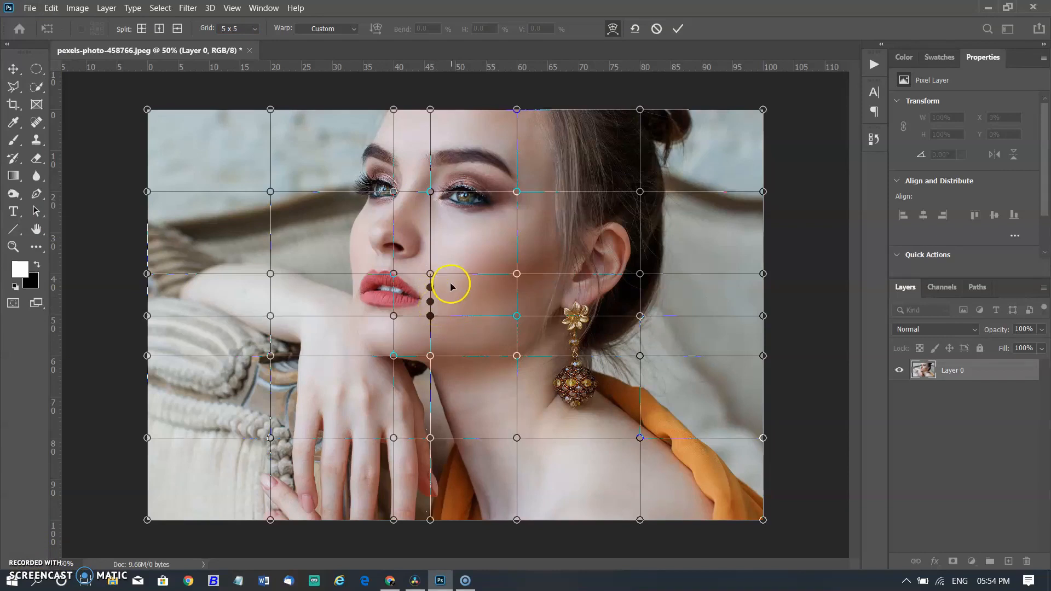
{"action": "left_click_drag", "start_coordinate": [431, 275], "coordinate": [480, 288]}
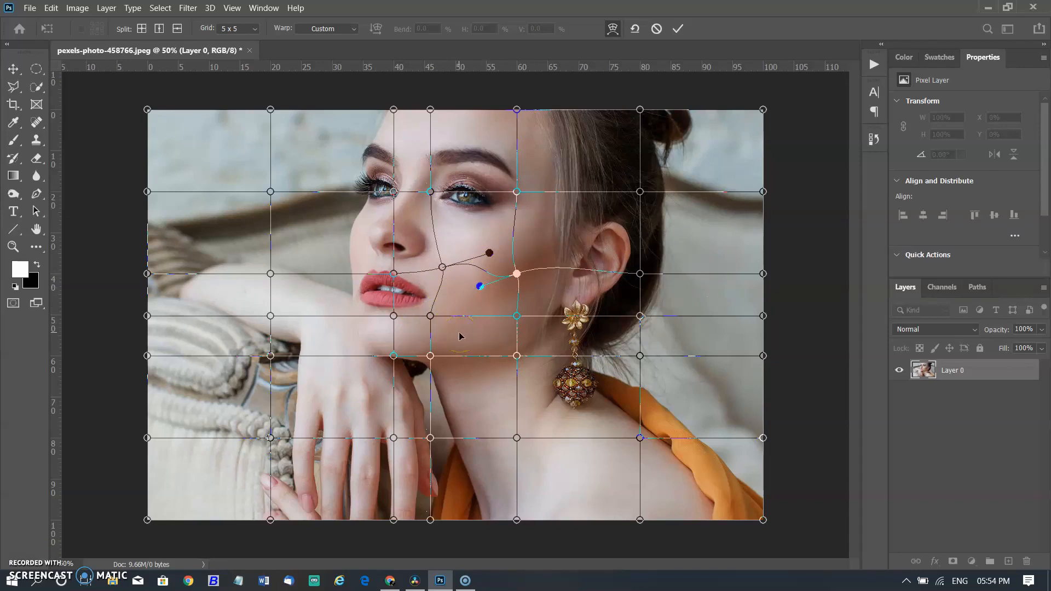
Select the cheek anchor in the 5 x 5 warp grid and work its surrounding curve handles, pulling the one near the ear
{"action": "left_click", "coordinate": [516, 274]}
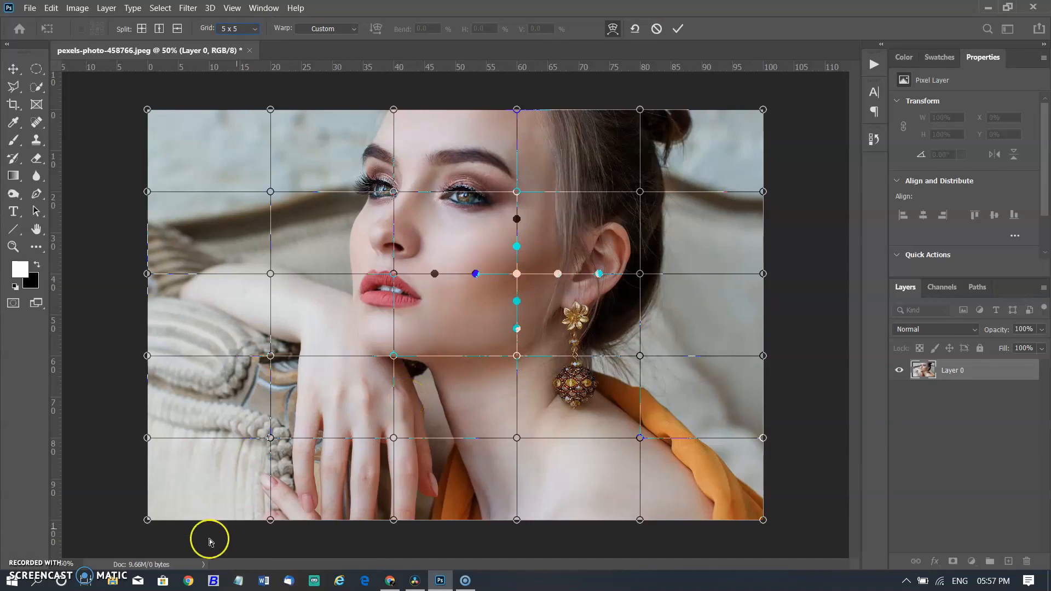
{"action": "left_click", "coordinate": [19, 563]}
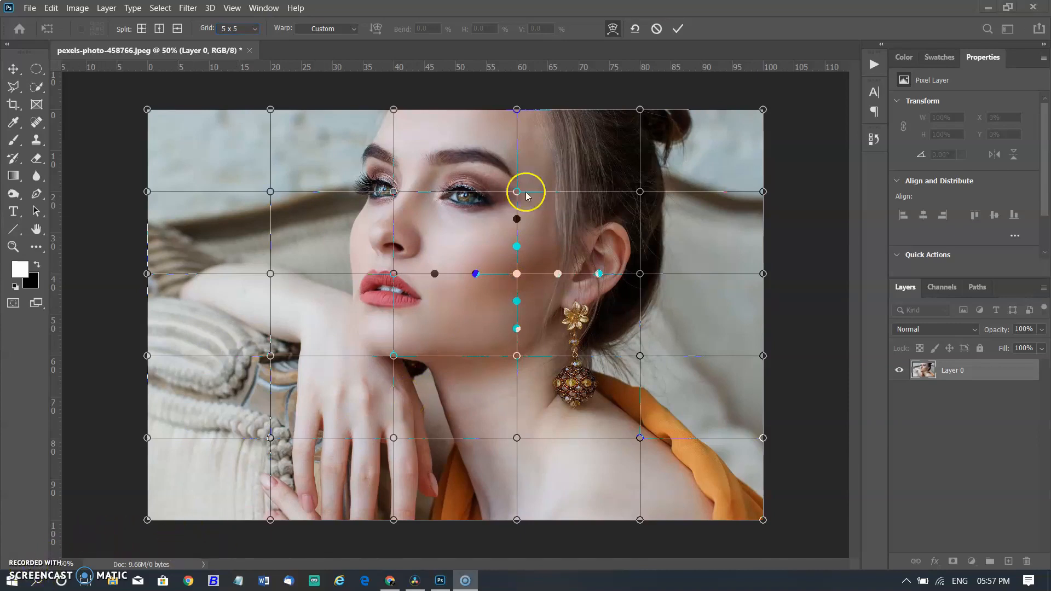
{"action": "left_click", "coordinate": [516, 219]}
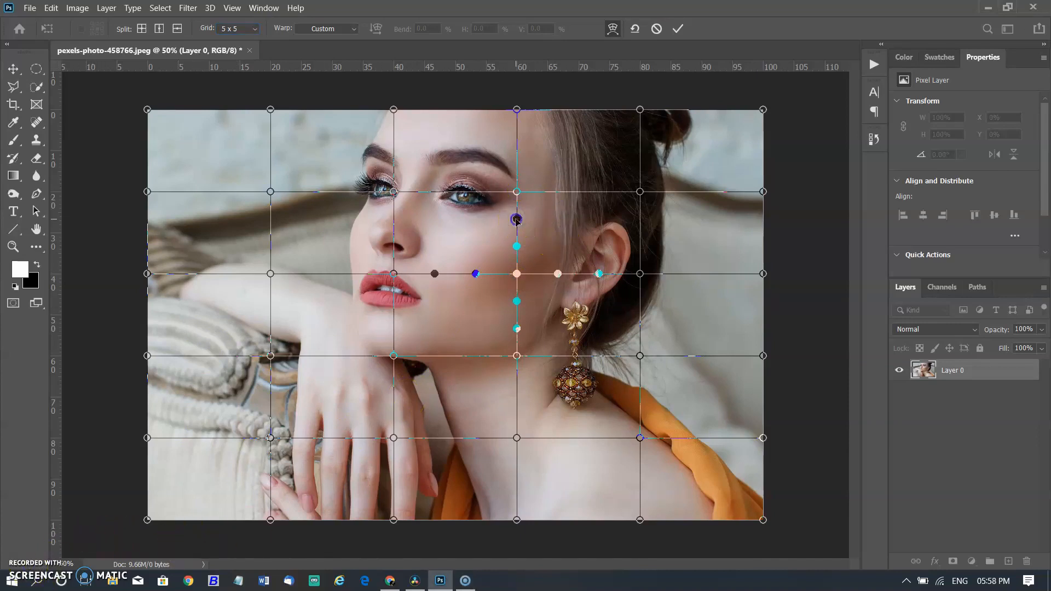
{"action": "left_click", "coordinate": [516, 245]}
{"action": "left_click", "coordinate": [567, 267]}
{"action": "left_click_drag", "start_coordinate": [600, 272], "coordinate": [609, 256]}
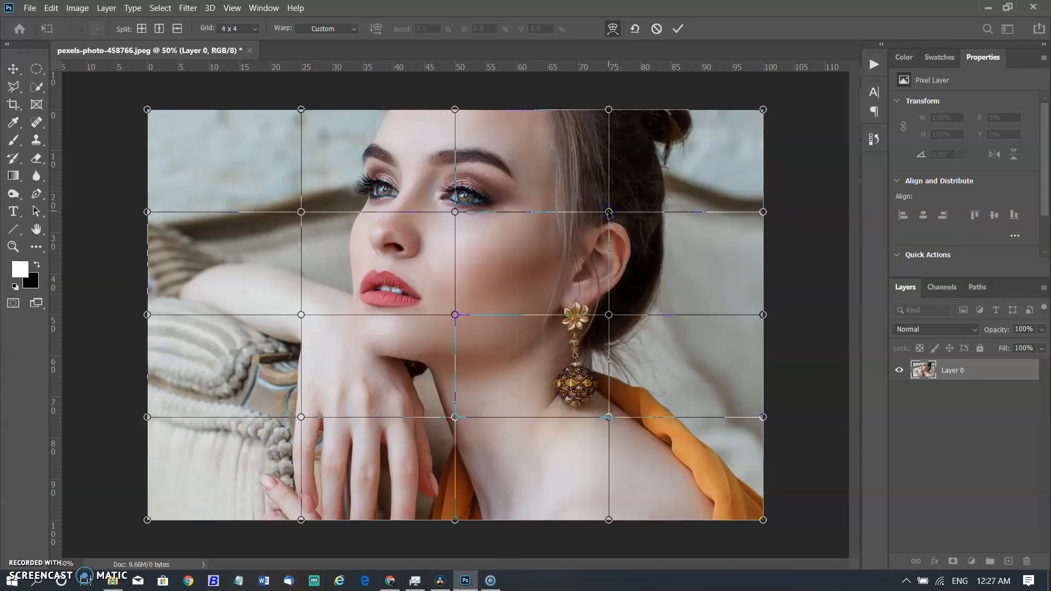
Multi-select warp anchors in the 4 x 4 grid above the ear, at the photo's upper corner and upper middle, toggling the chin anchor
{"action": "left_click", "coordinate": [608, 212]}
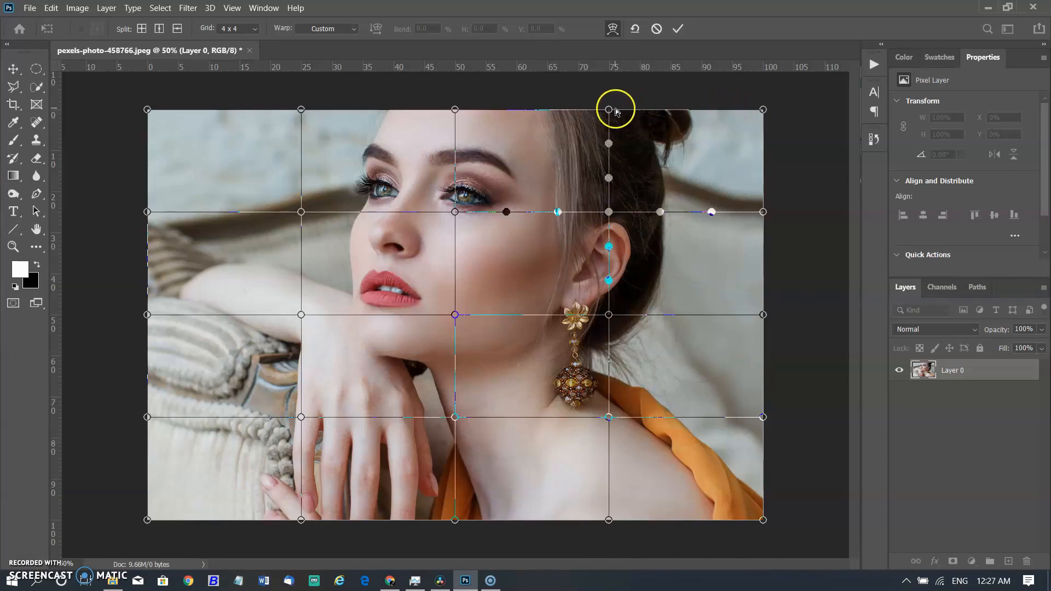
{"action": "left_click", "coordinate": [763, 110]}
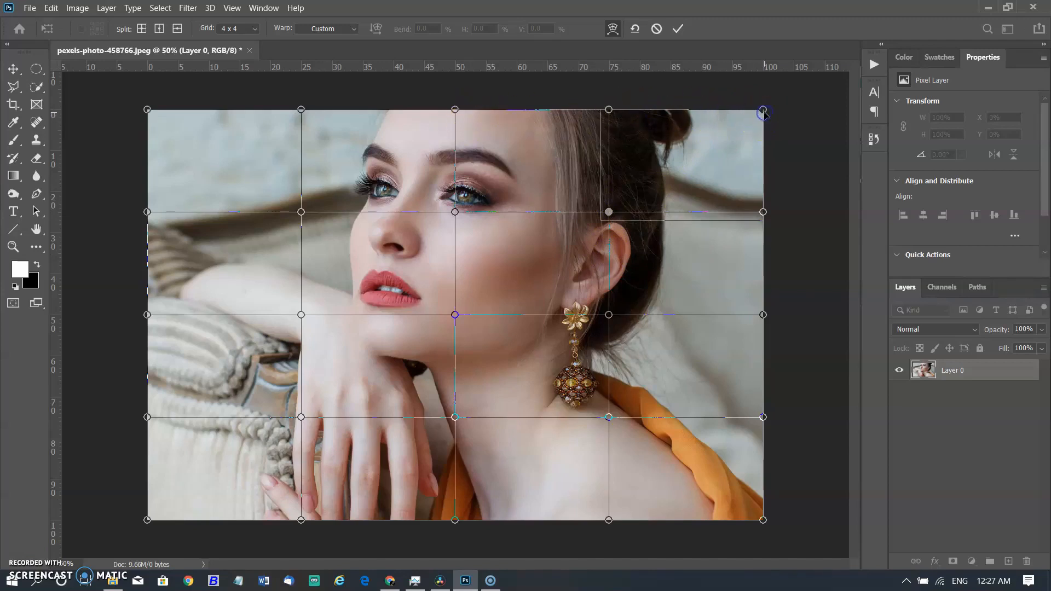
{"action": "left_click", "coordinate": [455, 110]}
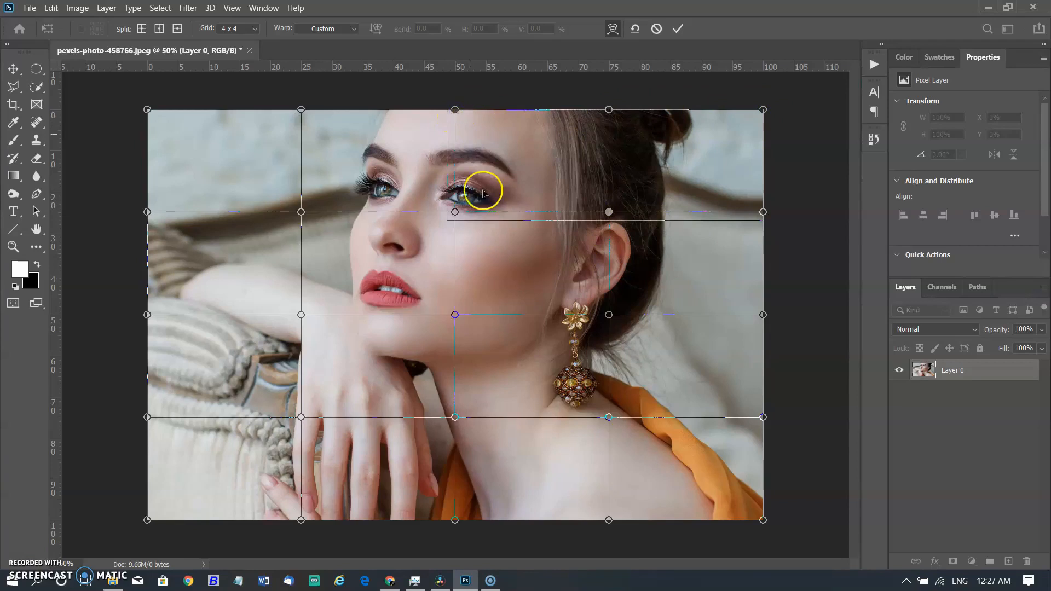
{"action": "left_click", "coordinate": [454, 315]}
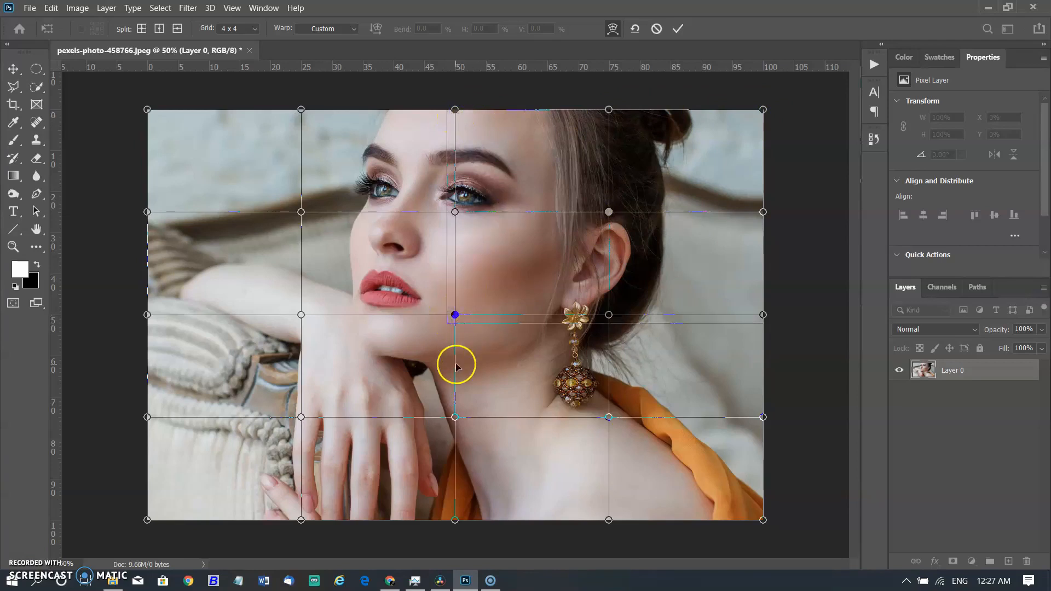
{"action": "left_click", "coordinate": [597, 312]}
{"action": "left_click", "coordinate": [453, 315]}
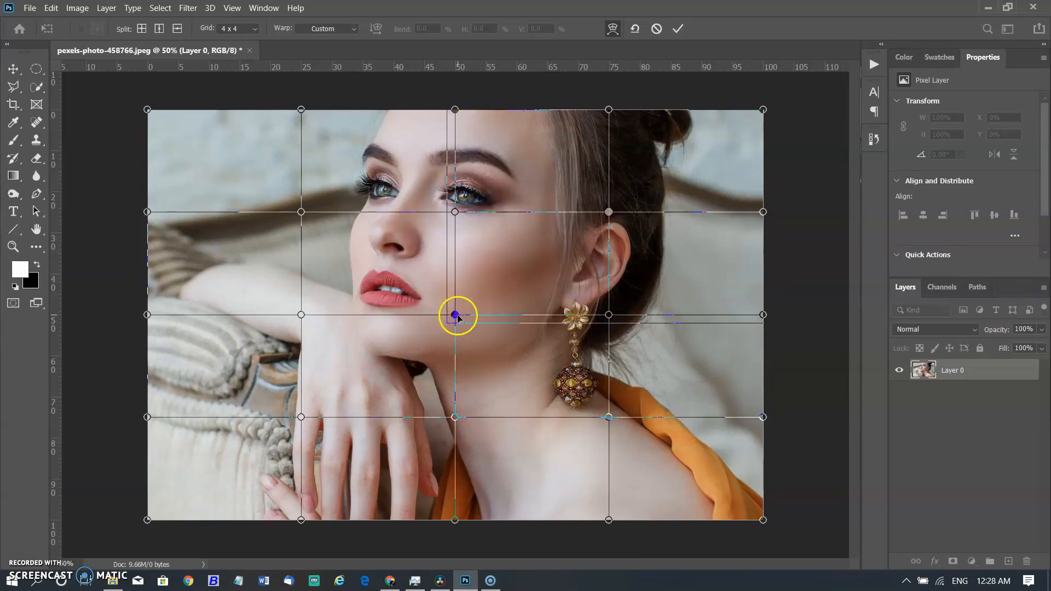
{"action": "left_click", "coordinate": [452, 314], "text": "shift"}
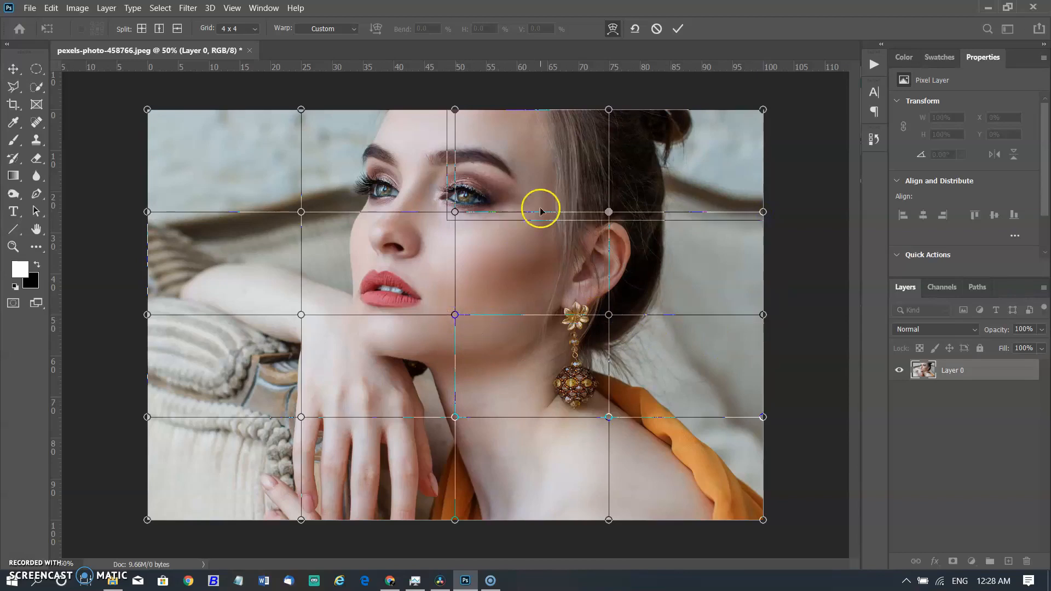
{"action": "left_click", "coordinate": [606, 210]}
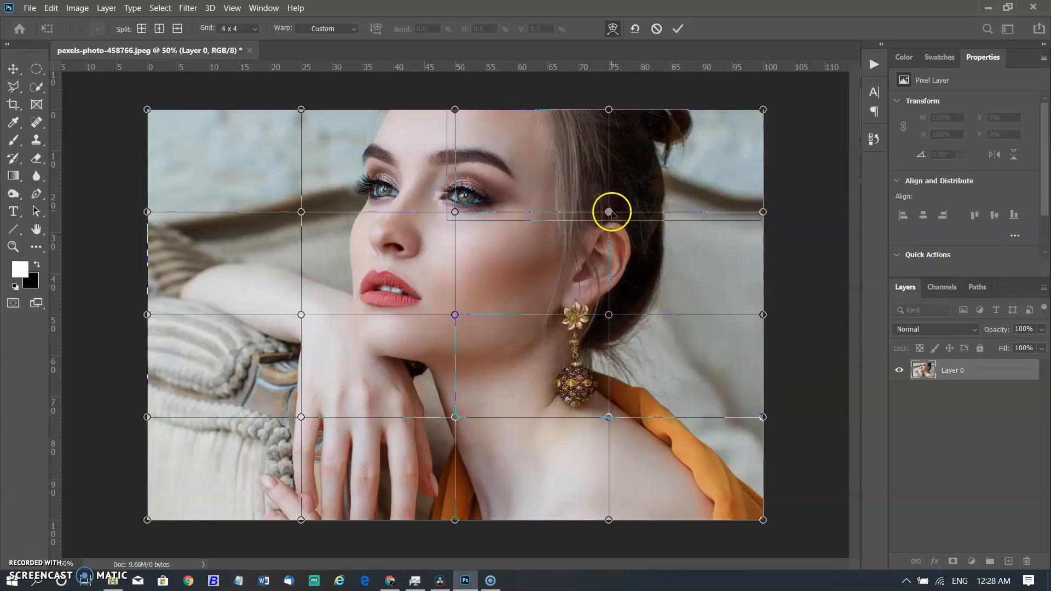
{"action": "left_click", "coordinate": [455, 110]}
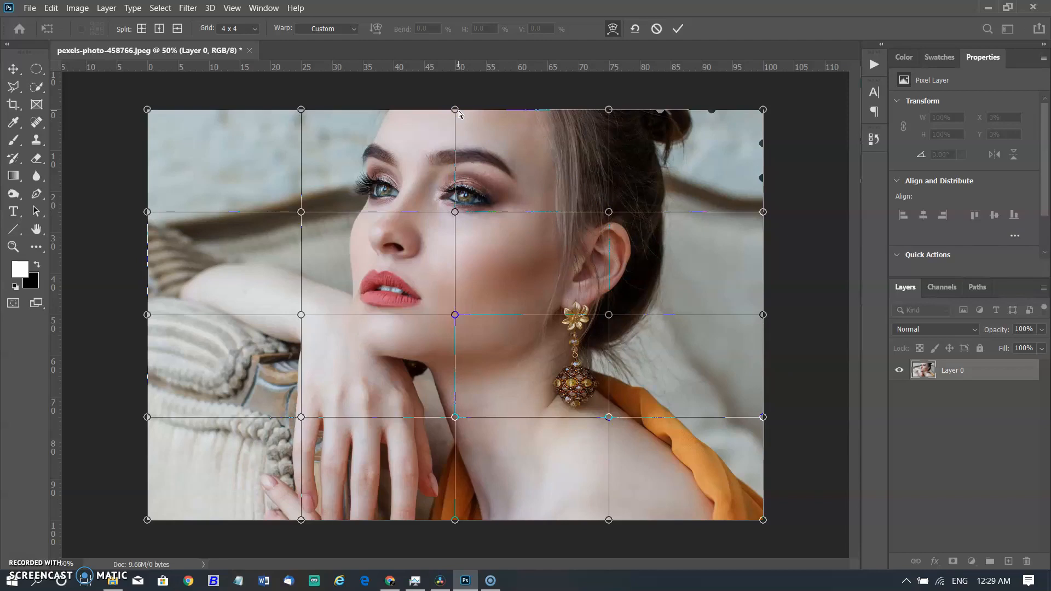
{"action": "left_click", "coordinate": [25, 554]}
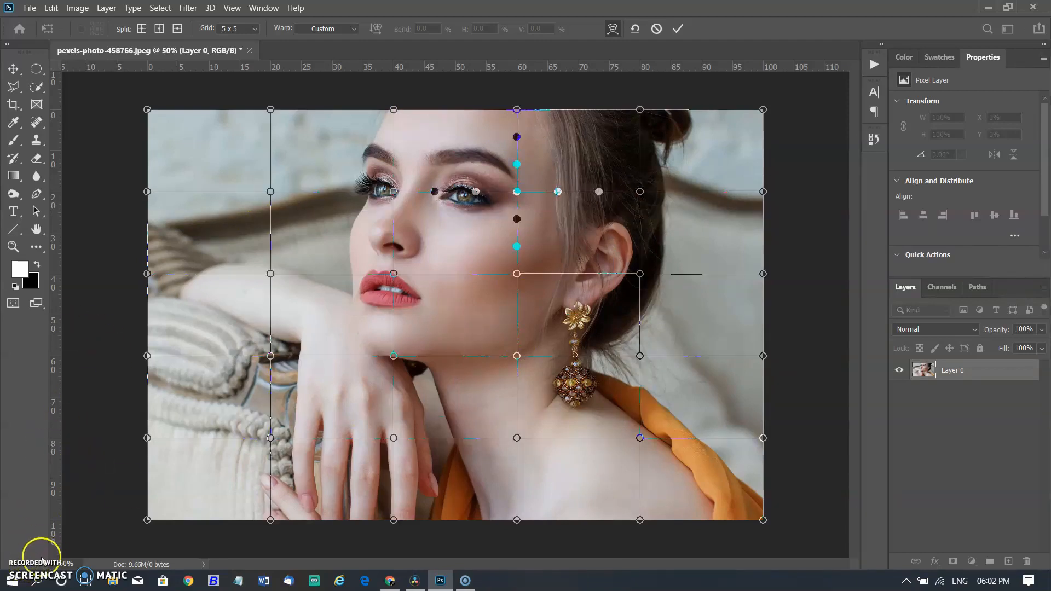
{"action": "left_click", "coordinate": [25, 560]}
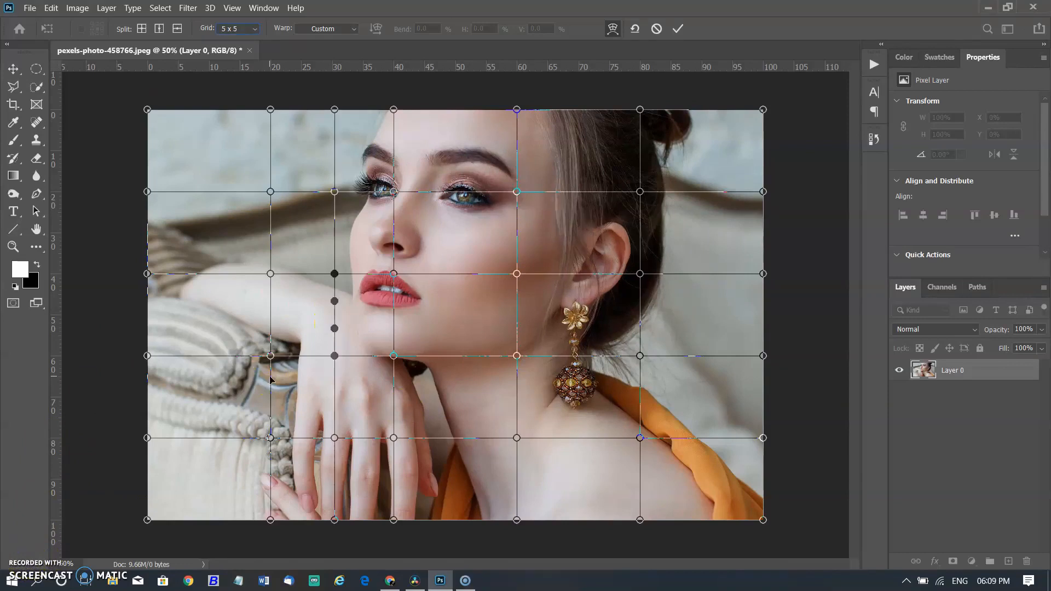
Split the portrait's 5 x 5 warp grid horizontally just below the lips
{"action": "right_click", "coordinate": [336, 306]}
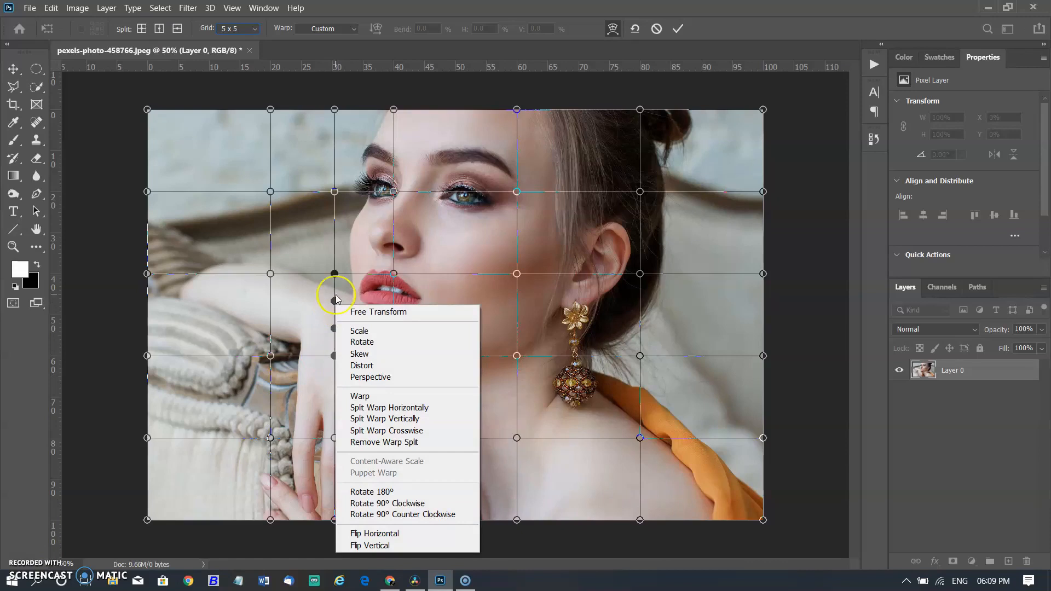
{"action": "left_click", "coordinate": [375, 430]}
{"action": "left_click", "coordinate": [326, 315]}
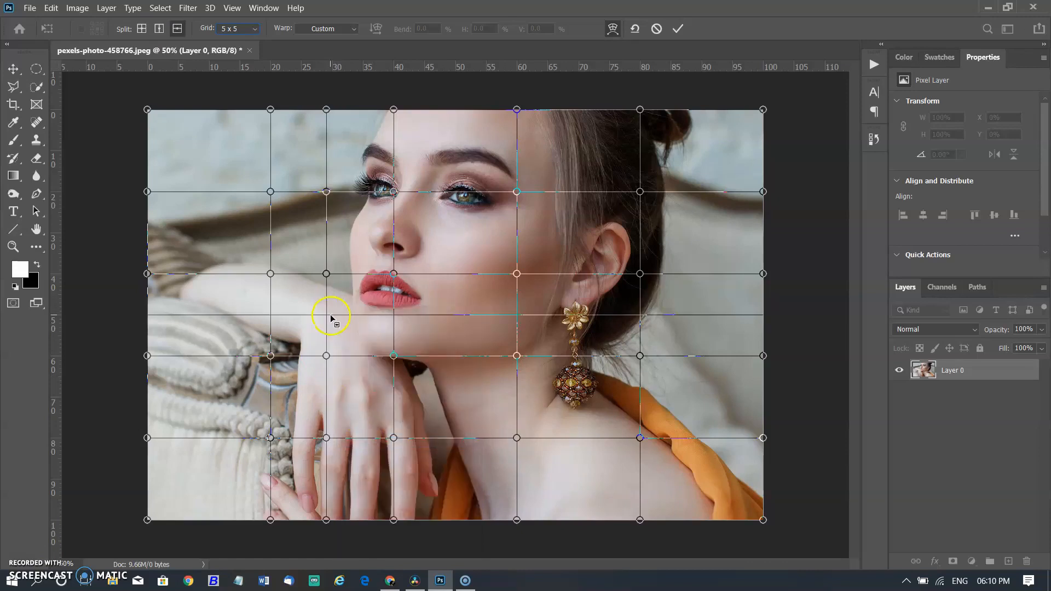
Compare the anchors on the added vertical line, select the one over the wrist and remove its warp split
{"action": "left_click", "coordinate": [326, 356]}
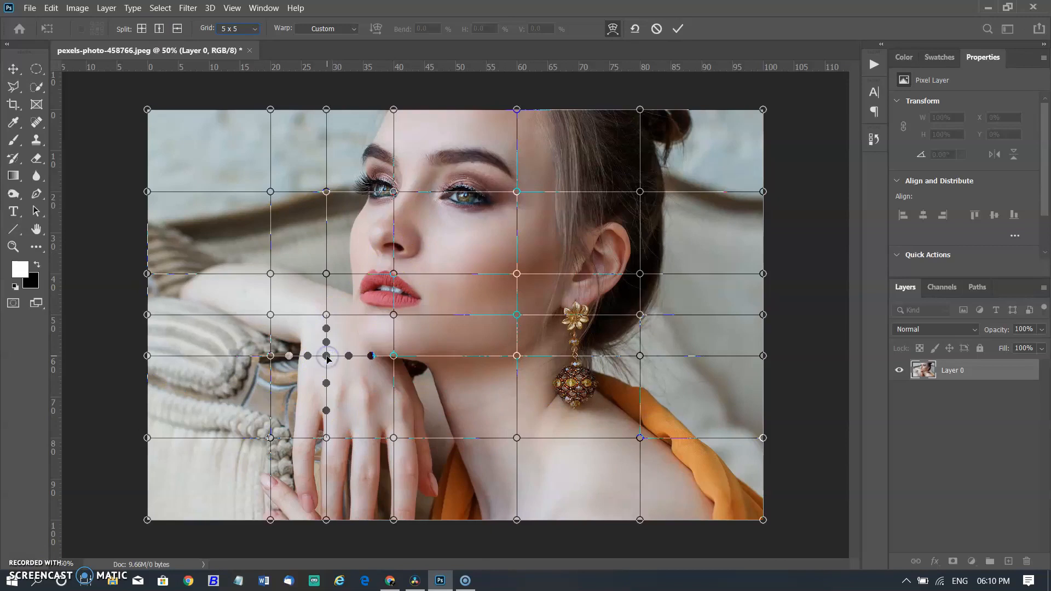
{"action": "left_click", "coordinate": [327, 274]}
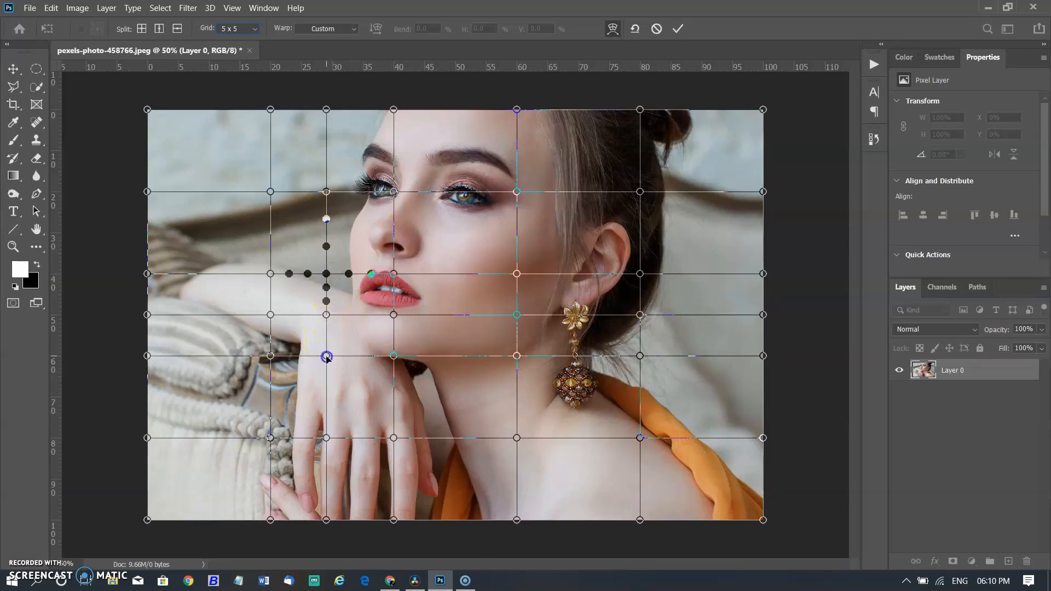
{"action": "left_click", "coordinate": [327, 356]}
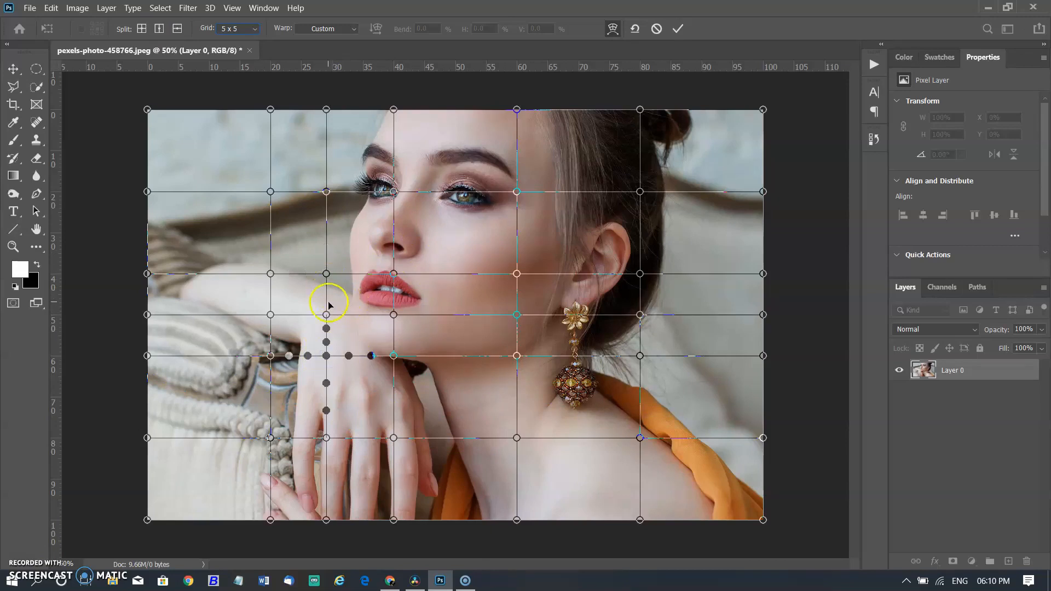
{"action": "right_click", "coordinate": [338, 348]}
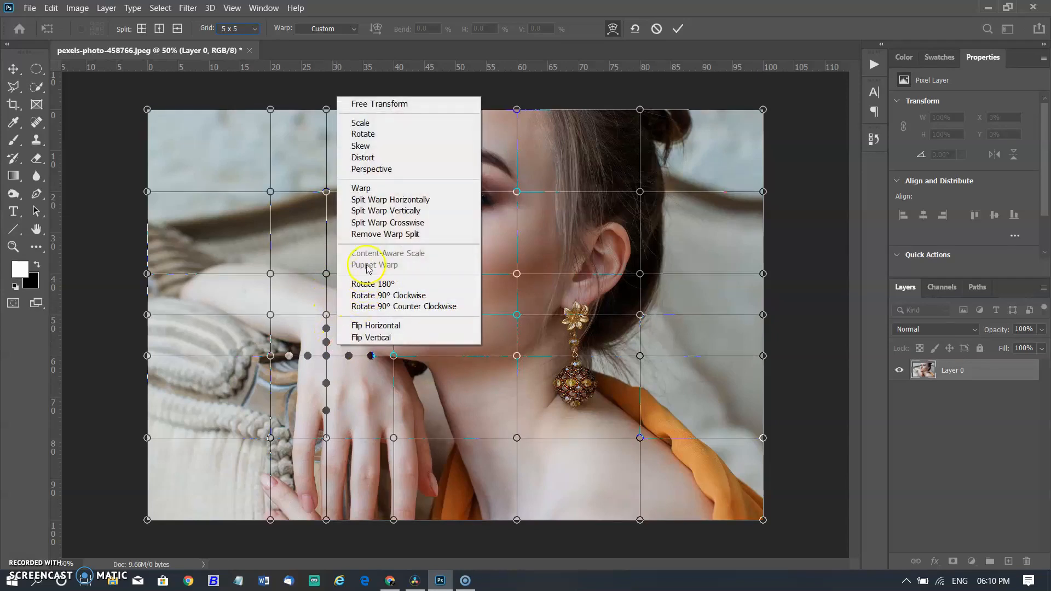
{"action": "left_click", "coordinate": [367, 235]}
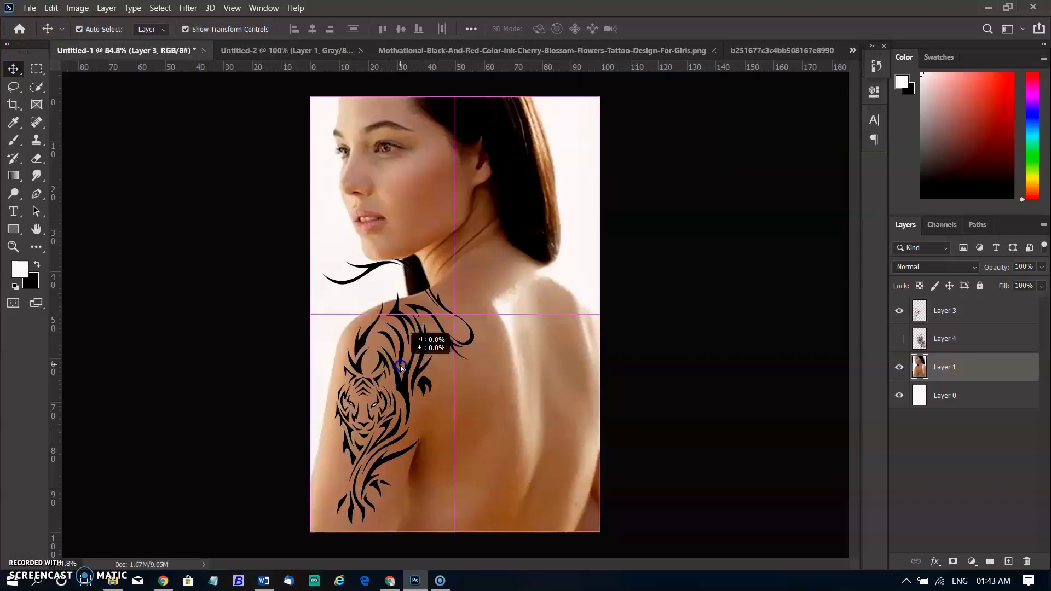
In the tattoo document, select Layer 3 with the tiger tattoo and move it slightly down and left in Free Transform
{"action": "left_click_drag", "start_coordinate": [403, 363], "coordinate": [404, 366]}
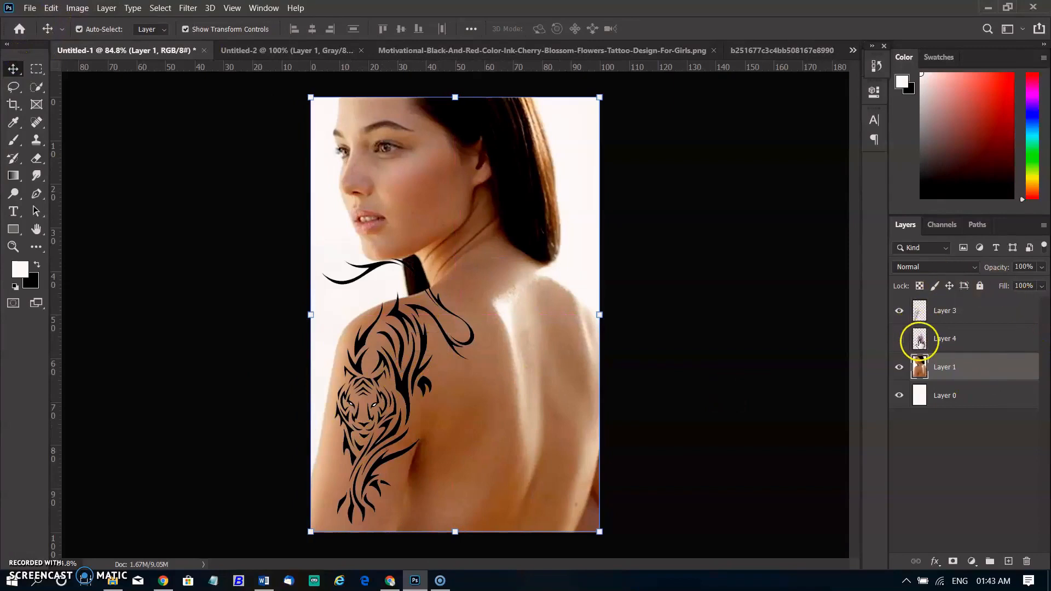
{"action": "left_click", "coordinate": [921, 311]}
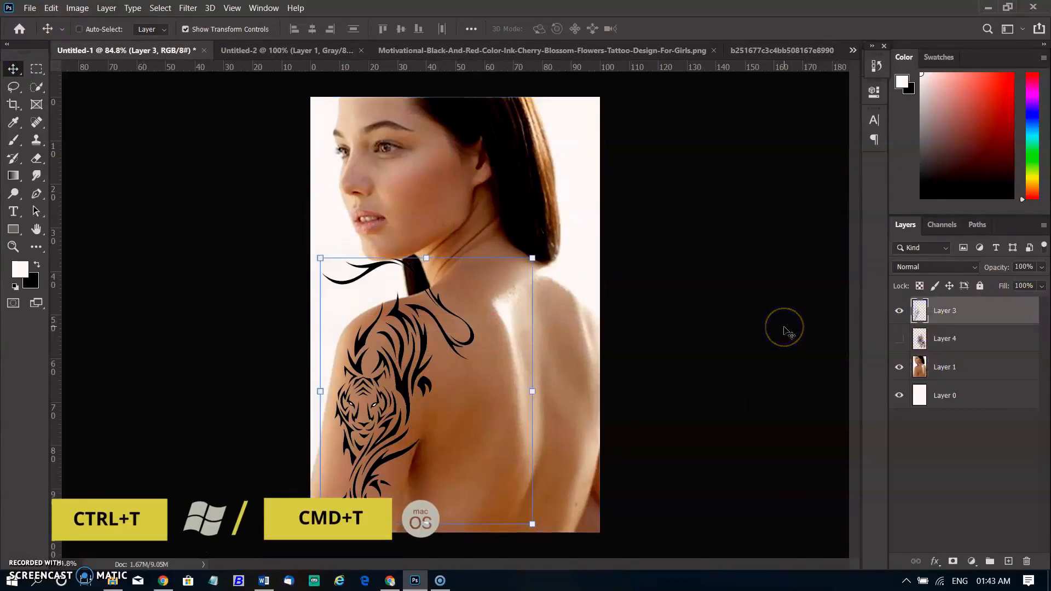
{"action": "key", "text": "ctrl+t"}
{"action": "left_click_drag", "start_coordinate": [462, 356], "coordinate": [441, 355]}
Change the tiger tattoo's transform to Warp with a 4 x 4 grid
{"action": "right_click", "coordinate": [457, 333]}
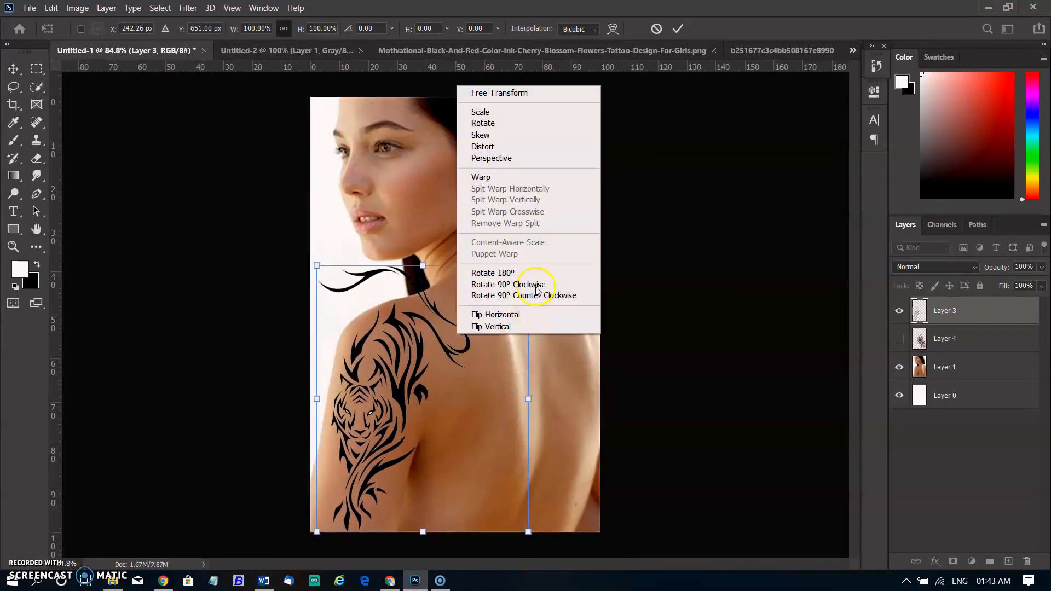
{"action": "left_click", "coordinate": [535, 178]}
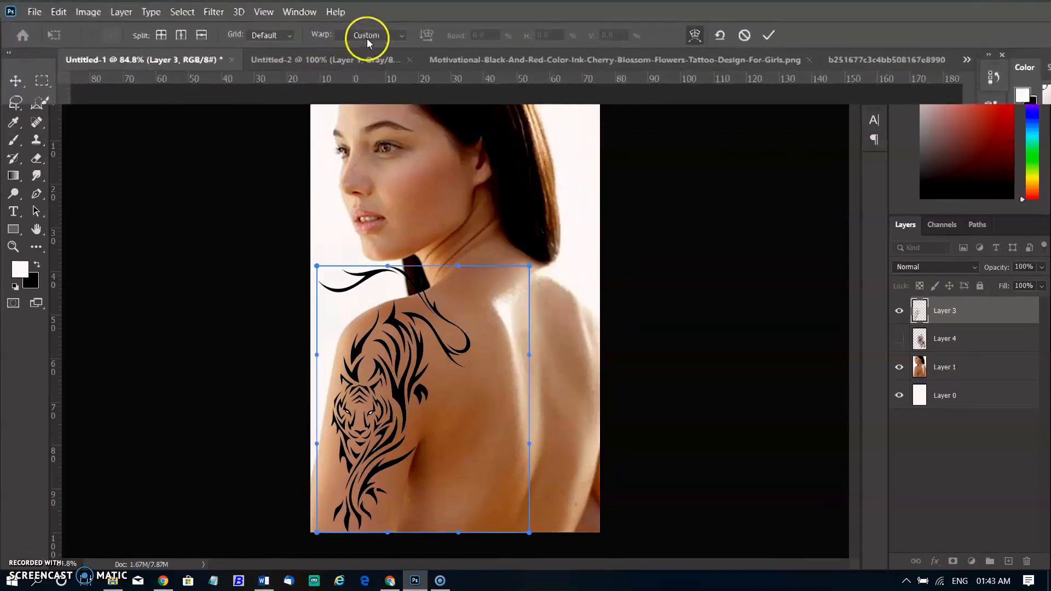
{"action": "left_click", "coordinate": [238, 28]}
{"action": "left_click", "coordinate": [236, 83]}
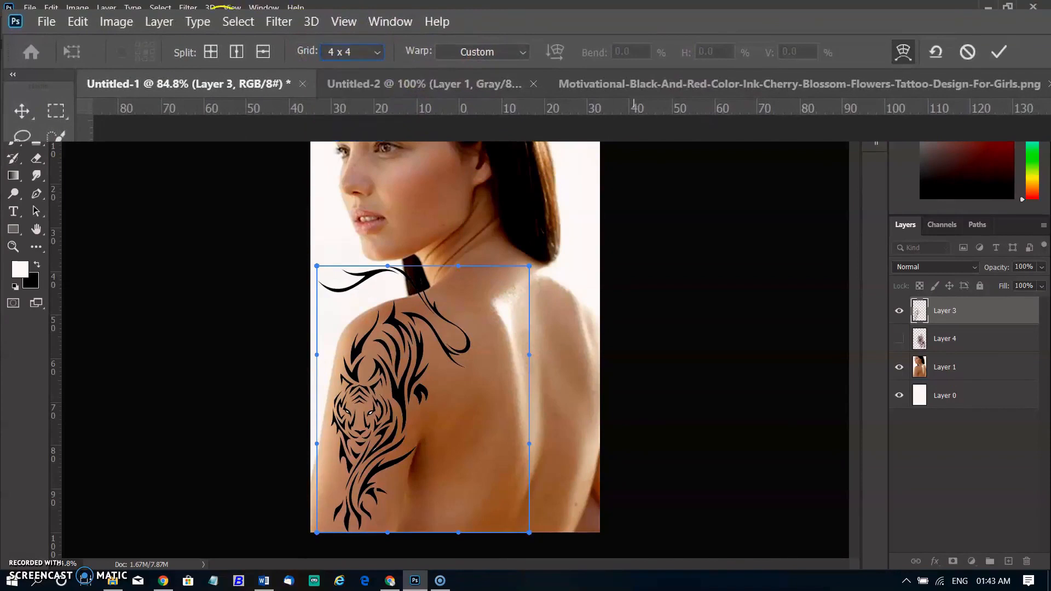
{"action": "left_click", "coordinate": [236, 84]}
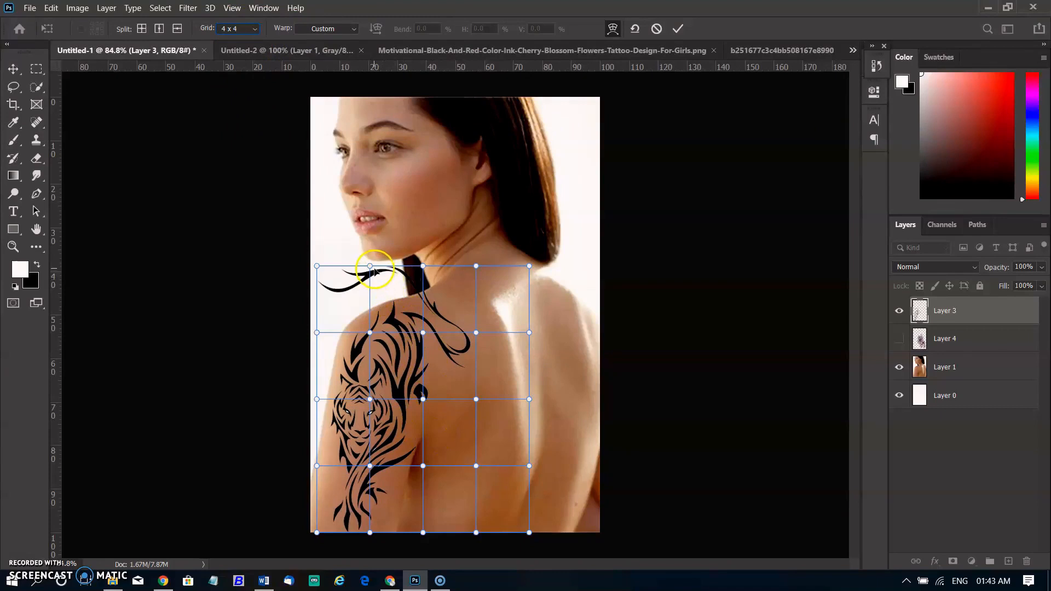
Pull the grid's upper and outer-arm anchors inward so the tattoo's tail wraps over the shoulder and follows the arm's edge
{"action": "left_click_drag", "start_coordinate": [317, 266], "coordinate": [326, 305]}
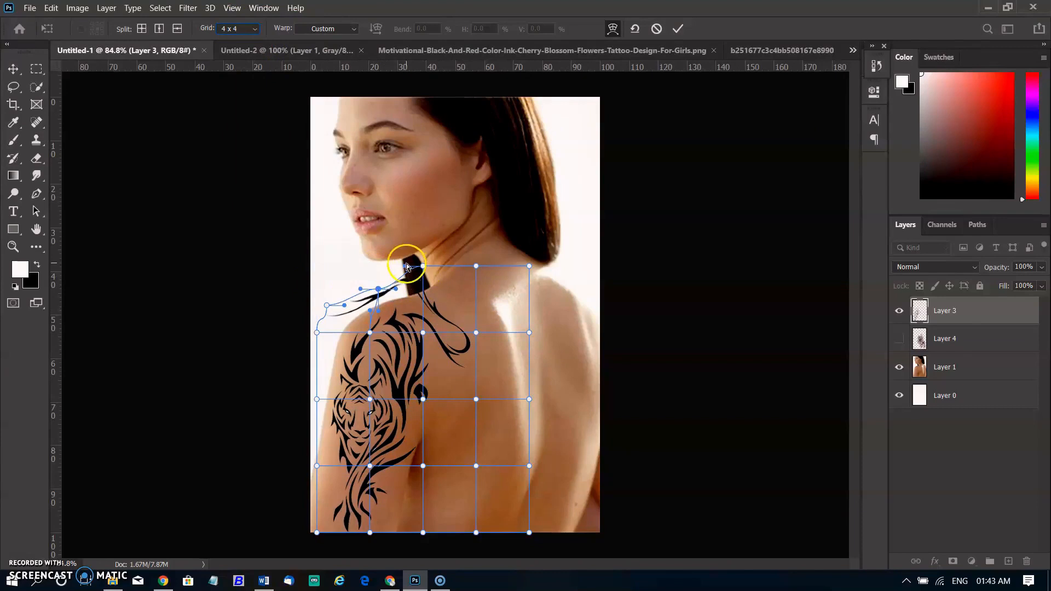
{"action": "left_click_drag", "start_coordinate": [422, 267], "coordinate": [447, 292]}
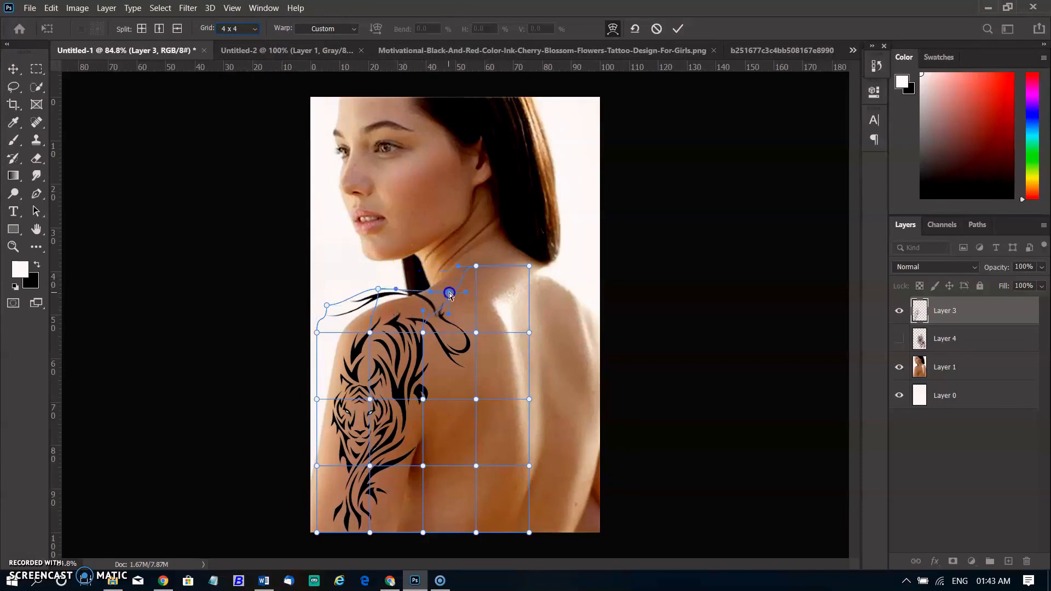
{"action": "left_click_drag", "start_coordinate": [376, 294], "coordinate": [334, 332]}
{"action": "left_click_drag", "start_coordinate": [317, 399], "coordinate": [327, 403]}
{"action": "left_click_drag", "start_coordinate": [334, 332], "coordinate": [348, 348]}
Shape the tattoo's inner and lower warp by pulling the anchors on the back toward the arm and adjusting those near the paws
{"action": "left_click_drag", "start_coordinate": [423, 465], "coordinate": [417, 444]}
{"action": "left_click_drag", "start_coordinate": [423, 399], "coordinate": [418, 400]}
{"action": "left_click_drag", "start_coordinate": [476, 465], "coordinate": [466, 467]}
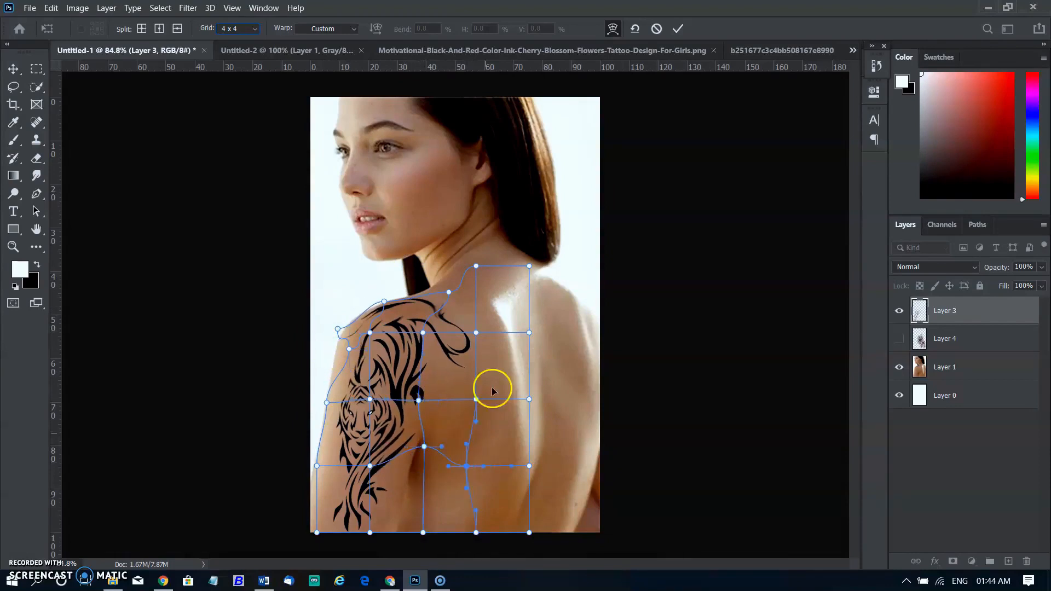
{"action": "left_click_drag", "start_coordinate": [477, 351], "coordinate": [480, 344]}
{"action": "left_click_drag", "start_coordinate": [476, 399], "coordinate": [444, 398]}
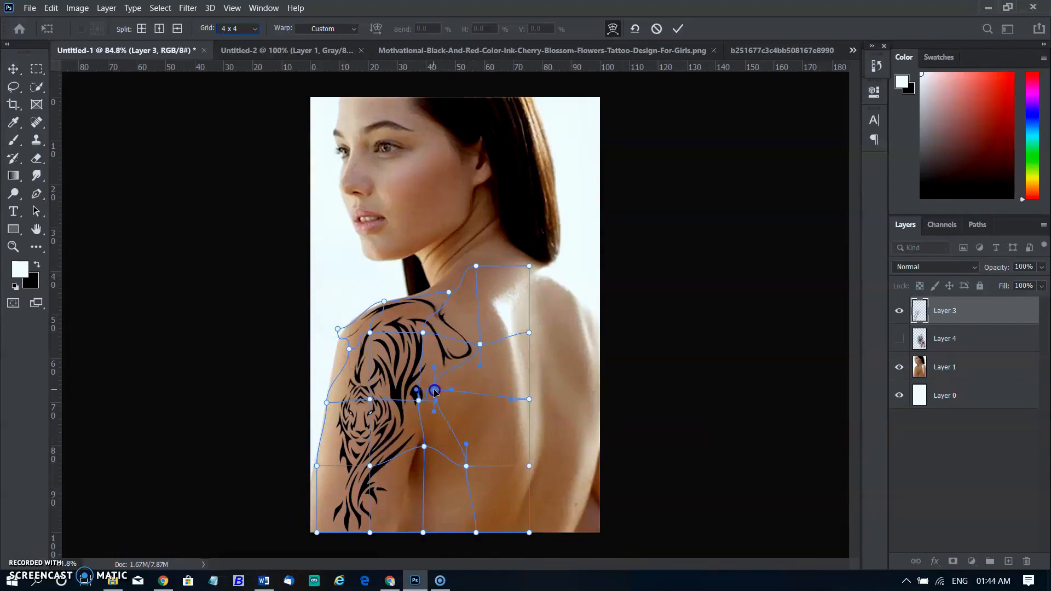
{"action": "left_click_drag", "start_coordinate": [316, 531], "coordinate": [361, 526]}
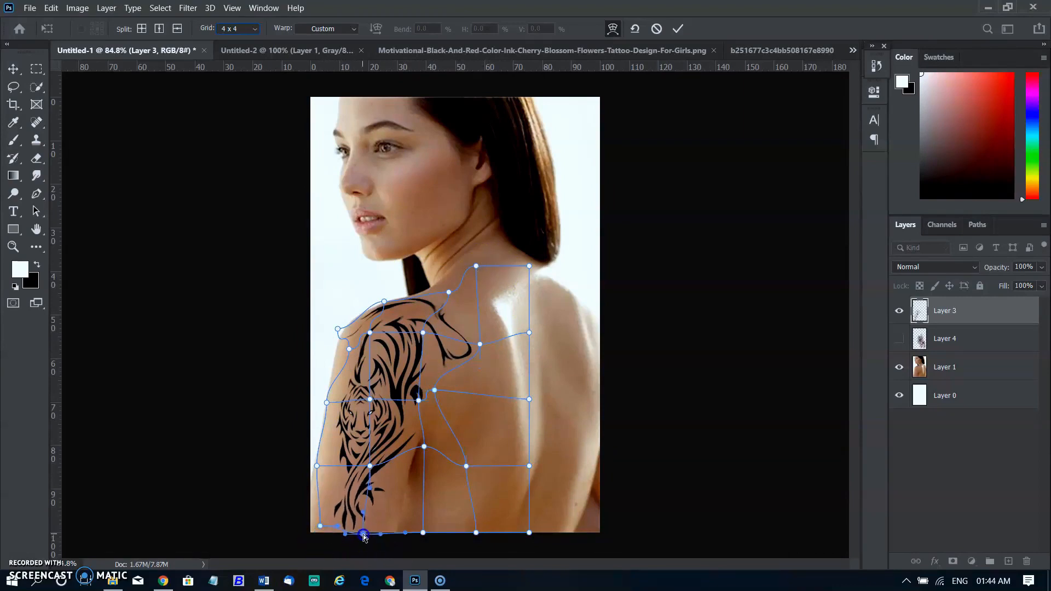
{"action": "left_click", "coordinate": [424, 445]}
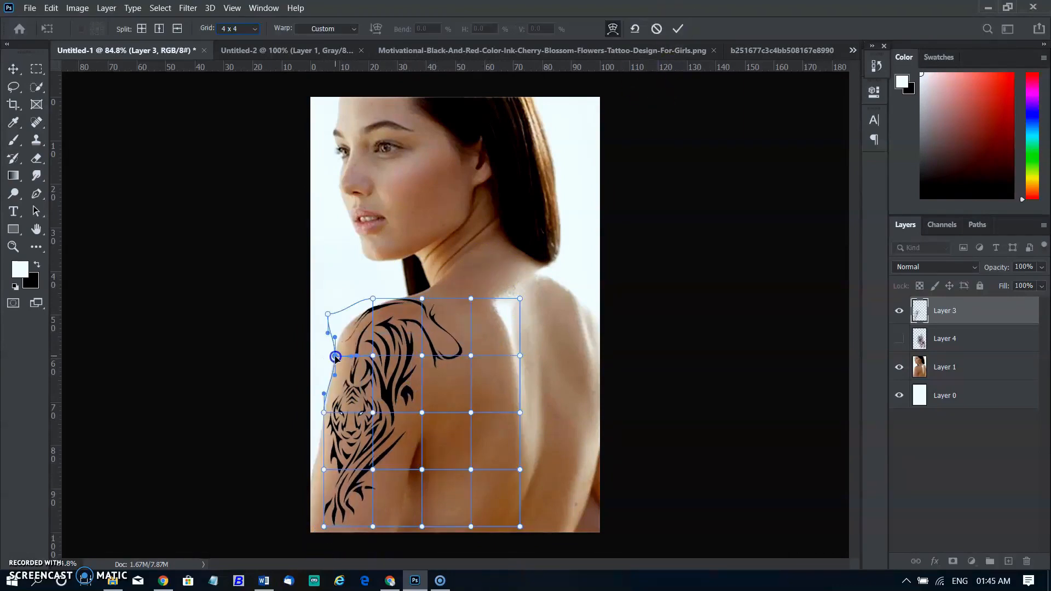
Nudge the anchor at the outer shoulder edge outward and split the warp vertically through the tiger's body
{"action": "left_click_drag", "start_coordinate": [335, 356], "coordinate": [331, 356]}
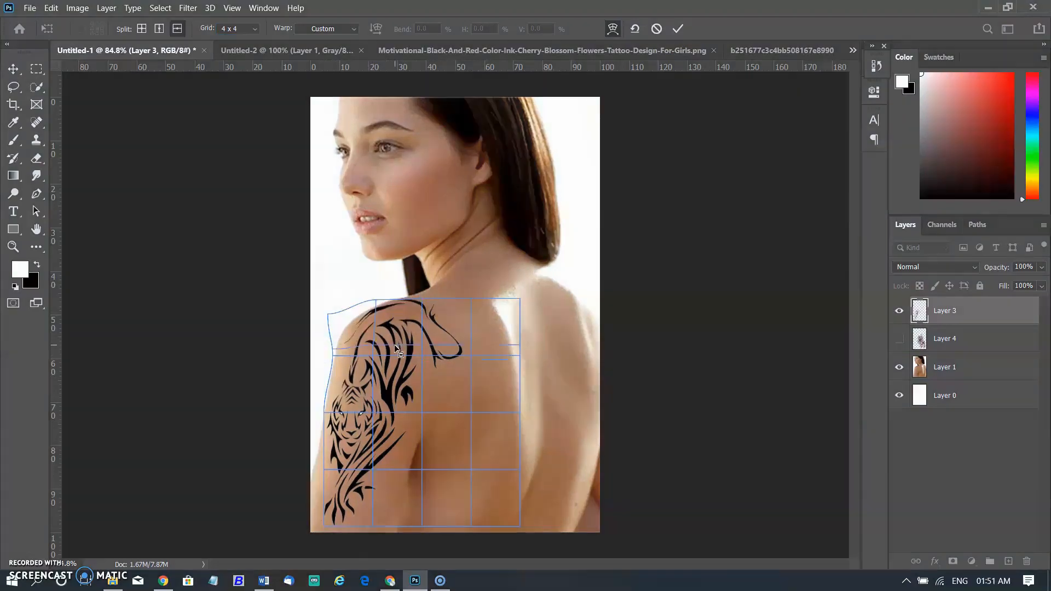
{"action": "right_click", "coordinate": [395, 344]}
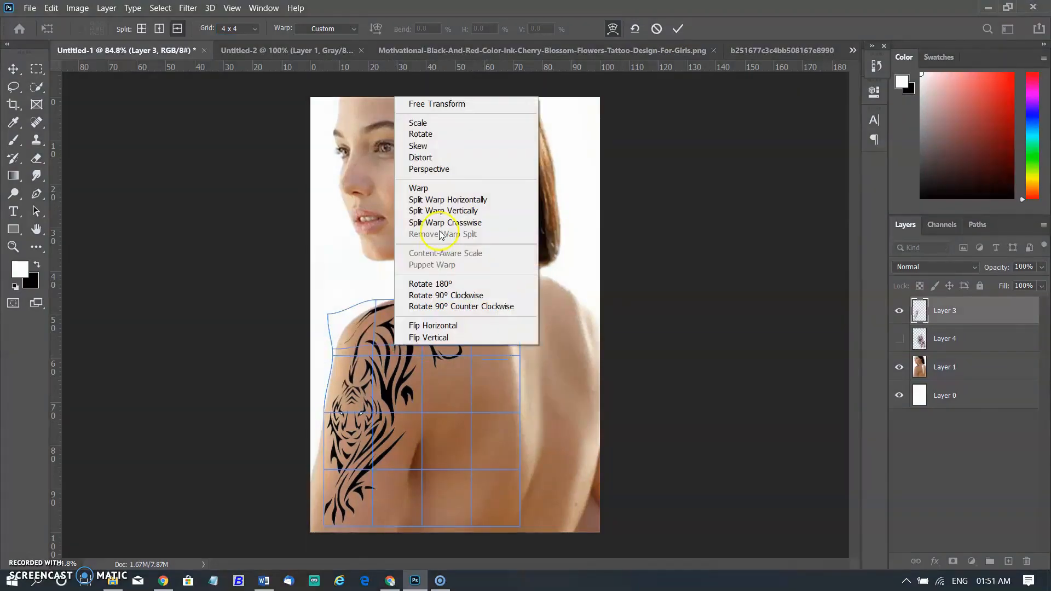
{"action": "left_click", "coordinate": [482, 212]}
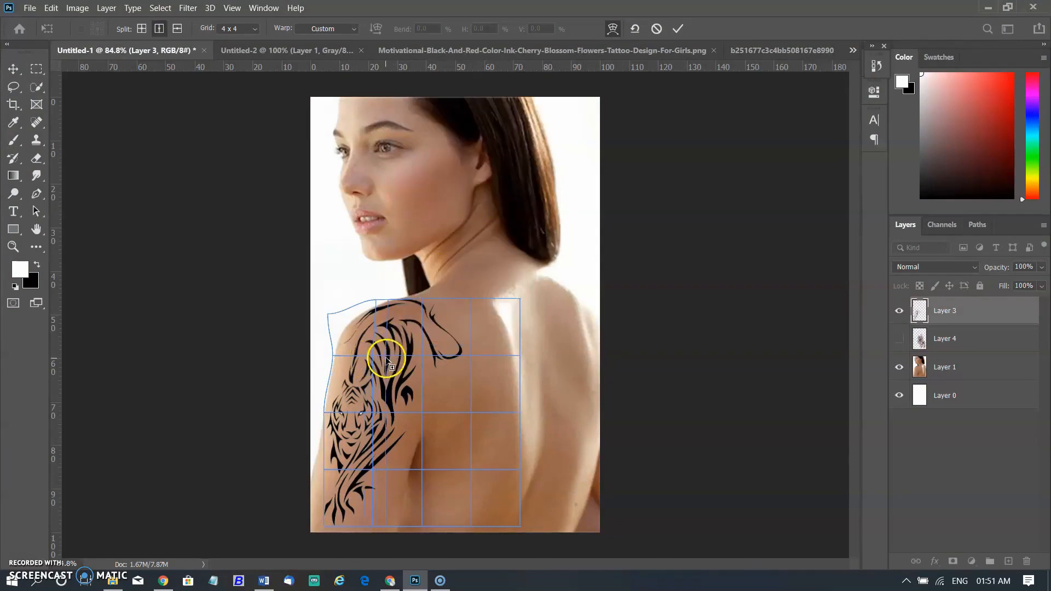
{"action": "left_click", "coordinate": [354, 364]}
Split the warp horizontally across the tiger's body and nudge the anchor just above its head
{"action": "right_click", "coordinate": [386, 350]}
{"action": "left_click", "coordinate": [433, 200]}
{"action": "left_click", "coordinate": [397, 376]}
{"action": "mouse_move", "coordinate": [374, 355]}
{"action": "left_mouse_down"}
{"action": "mouse_move", "coordinate": [347, 352]}
{"action": "mouse_move", "coordinate": [371, 353]}
{"action": "left_mouse_up"}
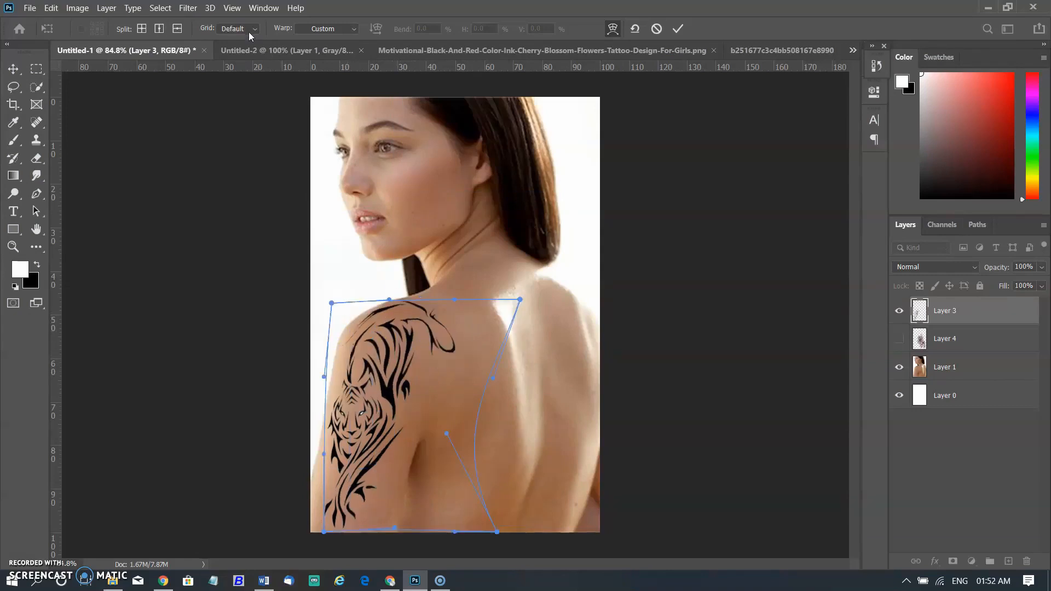
Set the tattoo's warp grid from Default to 4 x 4 and apply the warp after a slight adjustment along the arm
{"action": "left_click", "coordinate": [250, 30]}
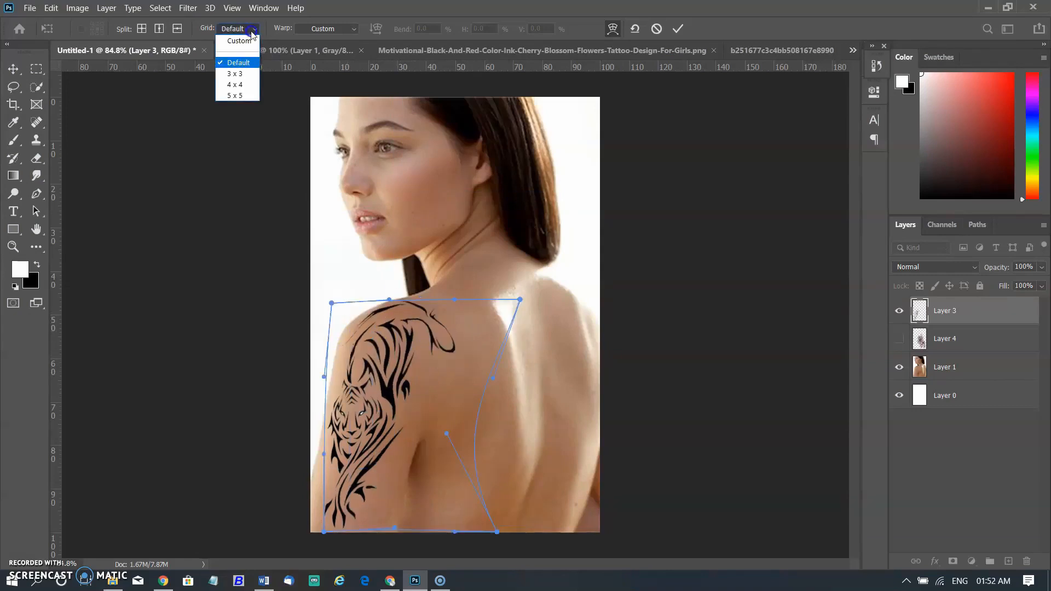
{"action": "left_click", "coordinate": [235, 85]}
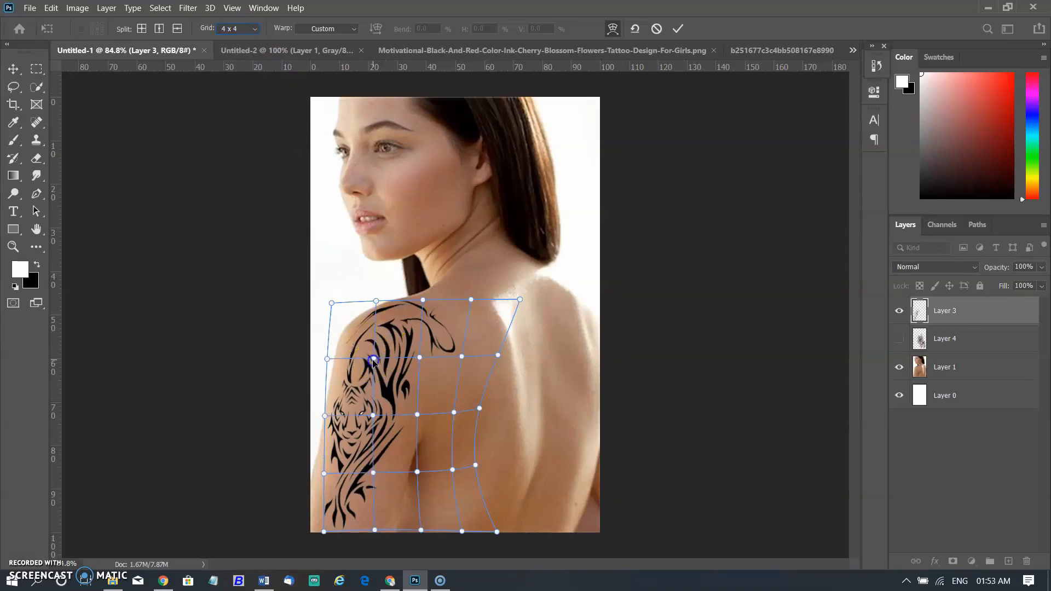
{"action": "left_click", "coordinate": [678, 28]}
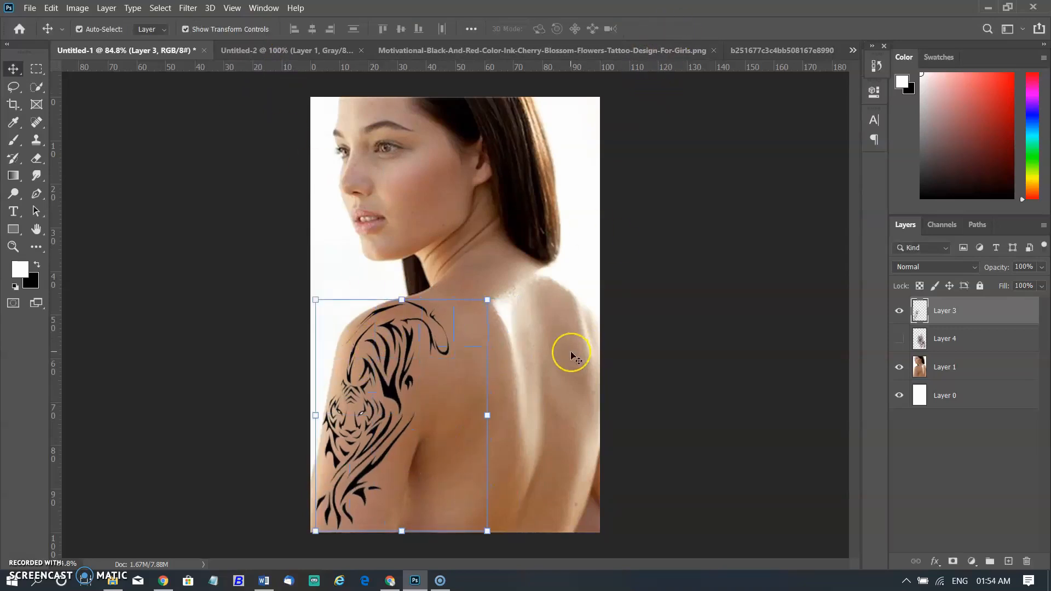
{"action": "left_click_drag", "start_coordinate": [317, 416], "coordinate": [321, 415]}
{"action": "left_click", "coordinate": [676, 30]}
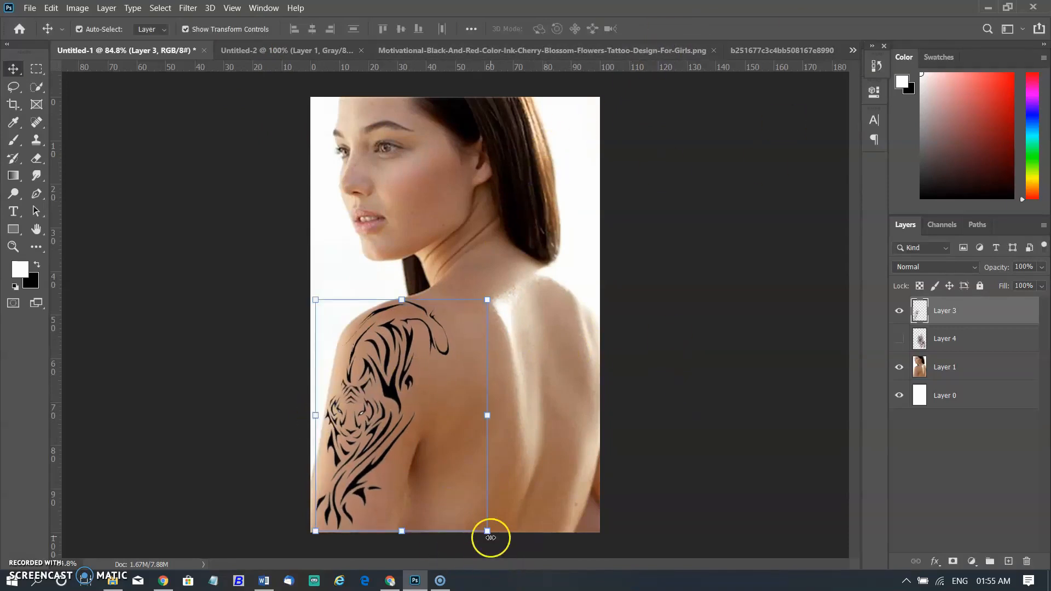
Rotate the tattoo by -2.15 degrees, apply the transform and deselect the layer
{"action": "left_click_drag", "start_coordinate": [491, 545], "coordinate": [494, 542]}
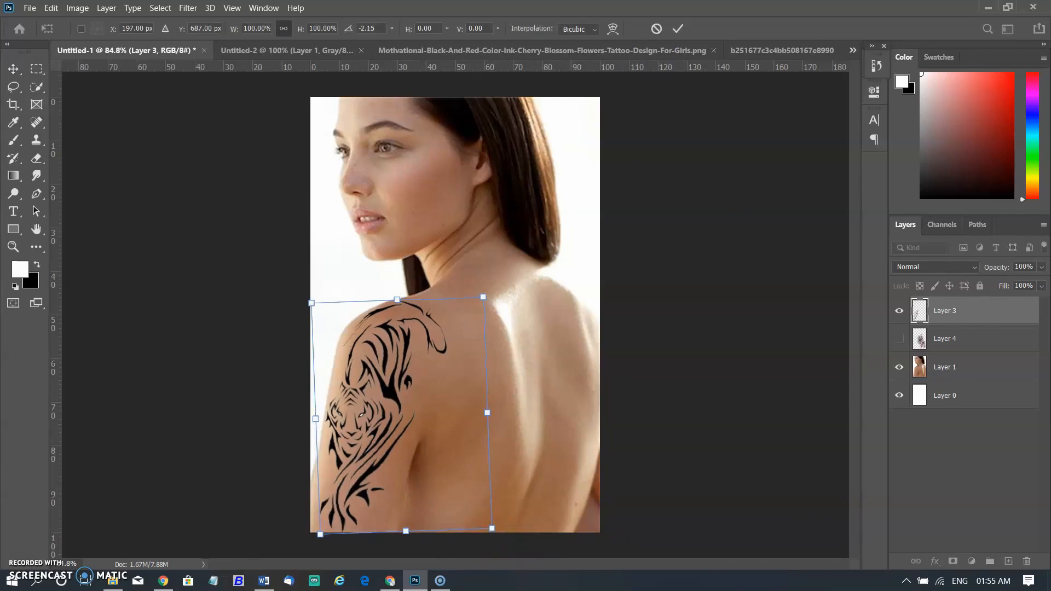
{"action": "left_click", "coordinate": [678, 29]}
{"action": "left_click", "coordinate": [723, 241]}
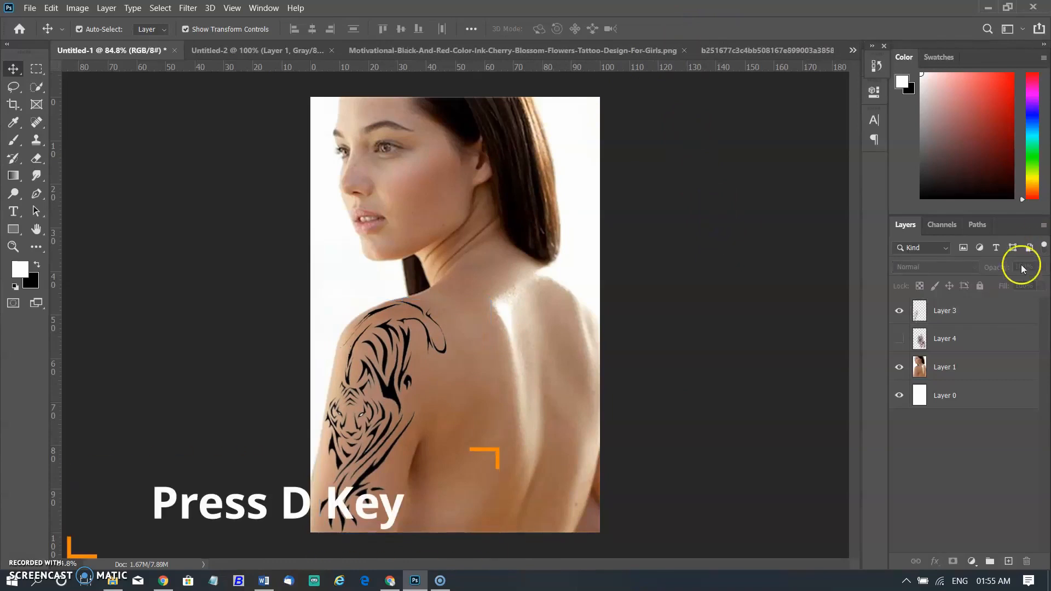
Select Layer 3, reset the foreground and background colours to default and add a layer mask to it
{"action": "left_click", "coordinate": [1001, 307]}
{"action": "key", "text": "d"}
{"action": "left_click", "coordinate": [953, 561]}
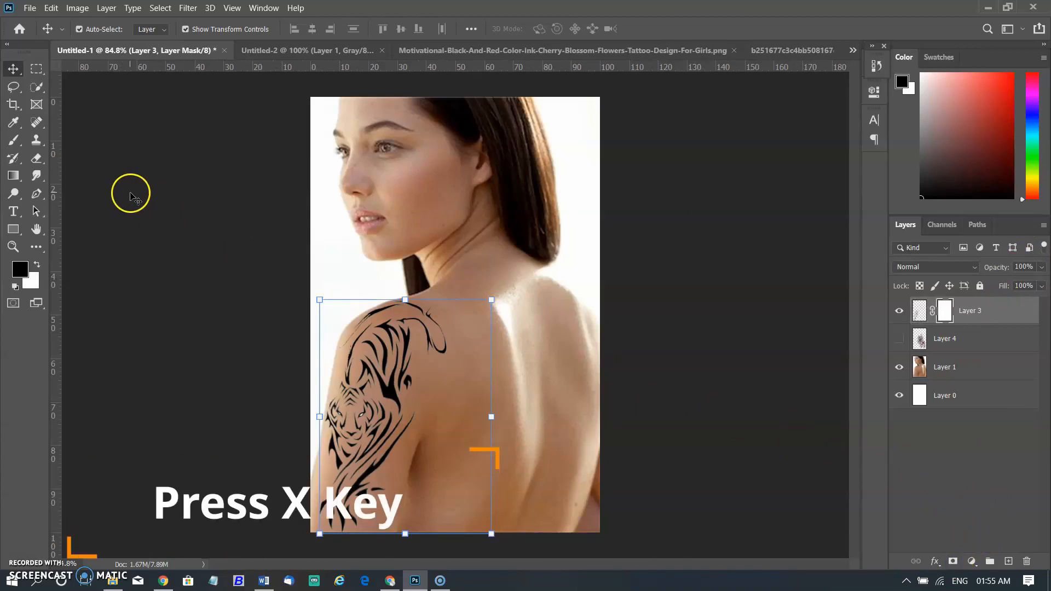
With the Brush at 33% opacity and black, paint on Layer 3's mask over the tiger's paws and body stripes to fade them
{"action": "left_click", "coordinate": [12, 142]}
{"action": "left_click", "coordinate": [314, 29]}
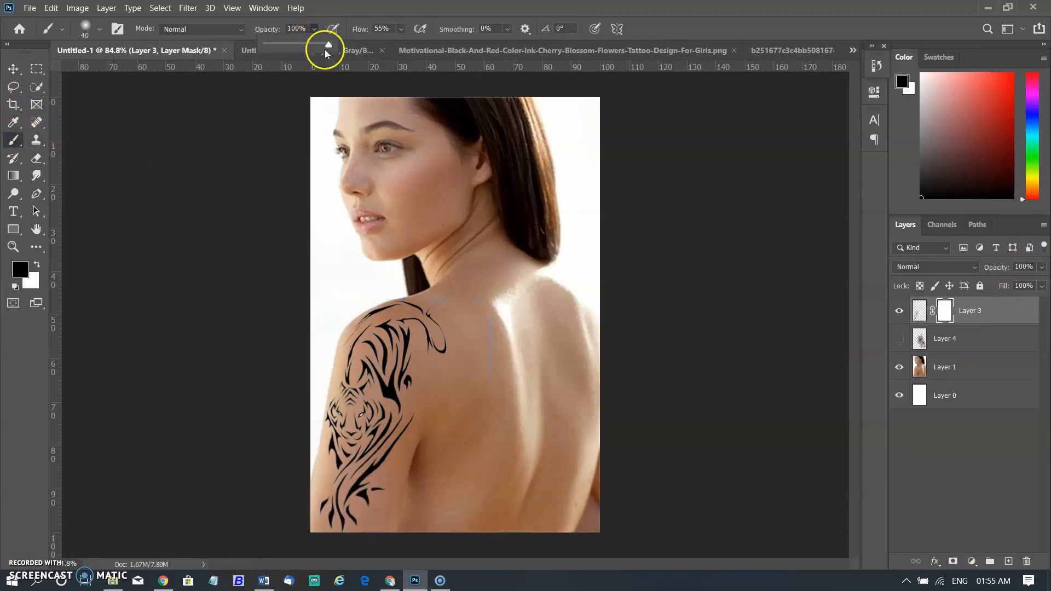
{"action": "mouse_move", "coordinate": [334, 517]}
{"action": "left_mouse_down"}
{"action": "mouse_move", "coordinate": [331, 499]}
{"action": "mouse_move", "coordinate": [359, 485]}
{"action": "left_mouse_up"}
{"action": "mouse_move", "coordinate": [389, 386]}
{"action": "left_mouse_down"}
{"action": "mouse_move", "coordinate": [368, 331]}
{"action": "mouse_move", "coordinate": [400, 347]}
{"action": "left_mouse_up"}
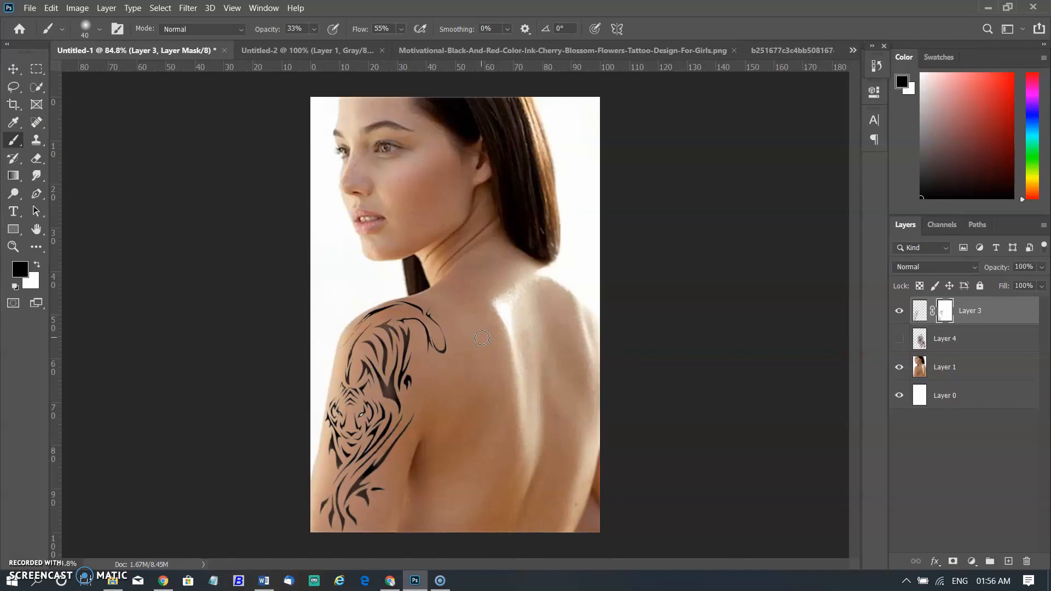
Roll back to the state just after adding Layer 3's mask, then repaint the mask over the tiger's body at 56% brush opacity
{"action": "left_click", "coordinate": [879, 72]}
{"action": "left_click", "coordinate": [314, 29]}
{"action": "left_click_drag", "start_coordinate": [319, 45], "coordinate": [336, 44]}
{"action": "left_click", "coordinate": [776, 102]}
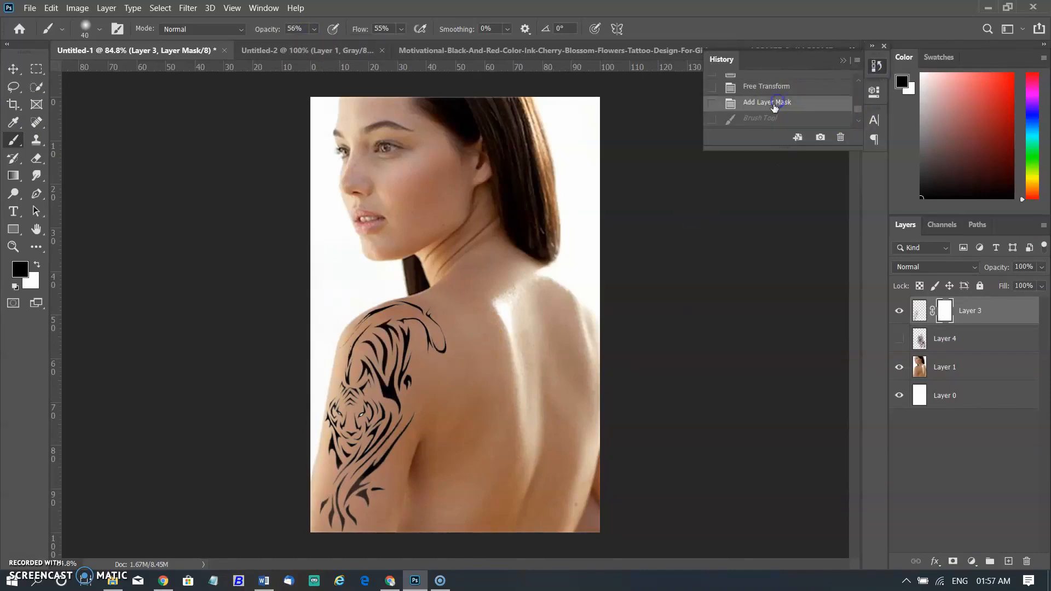
{"action": "left_click_drag", "start_coordinate": [430, 318], "coordinate": [387, 392]}
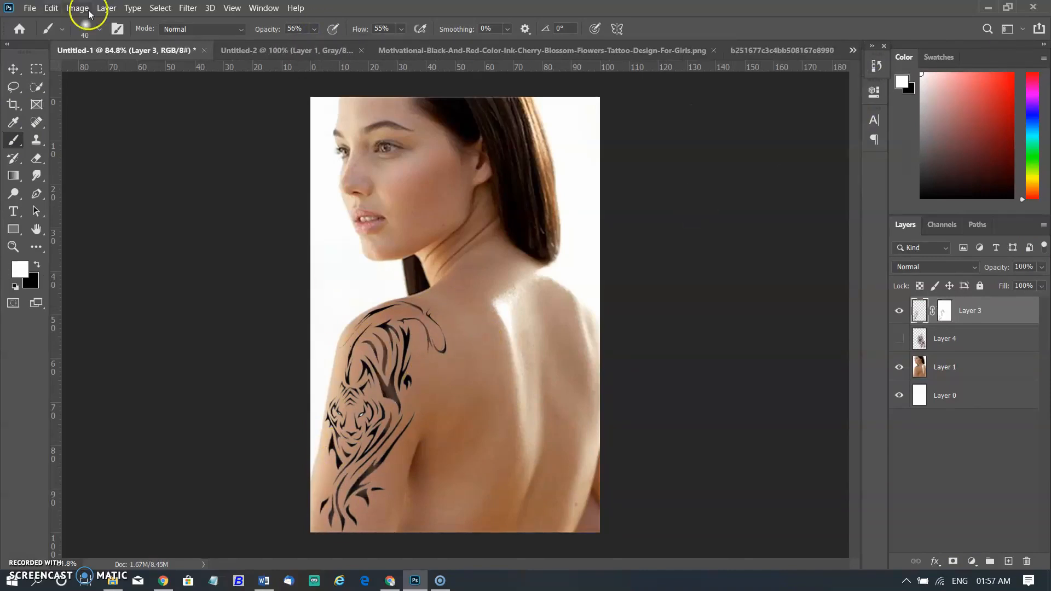
Apply a Gaussian Blur with a 0.7 pixel radius to Layer 3's tiger artwork
{"action": "left_click", "coordinate": [187, 8]}
{"action": "left_click", "coordinate": [234, 151]}
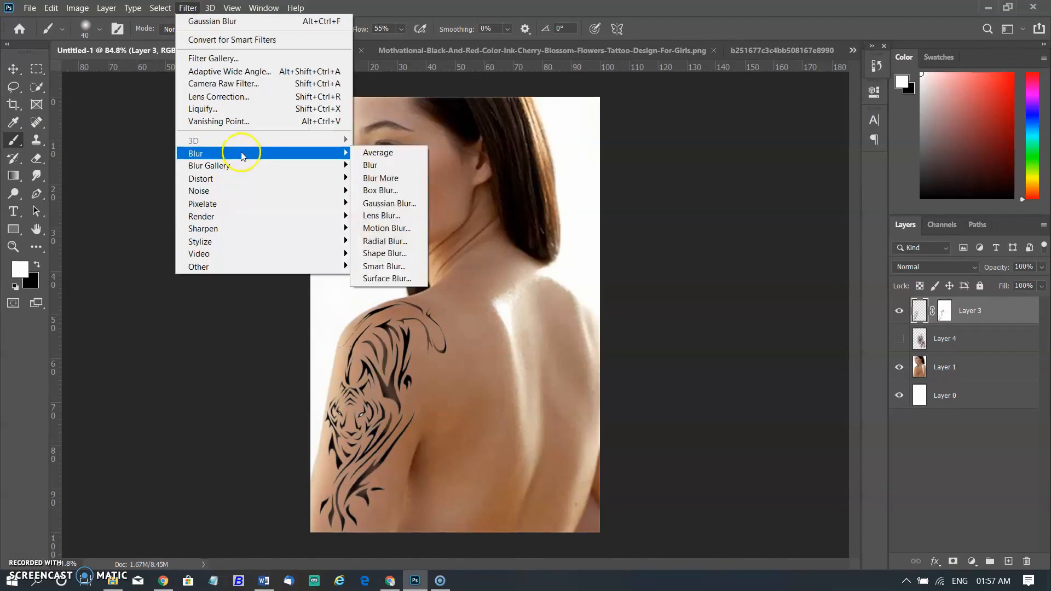
{"action": "left_click", "coordinate": [368, 207]}
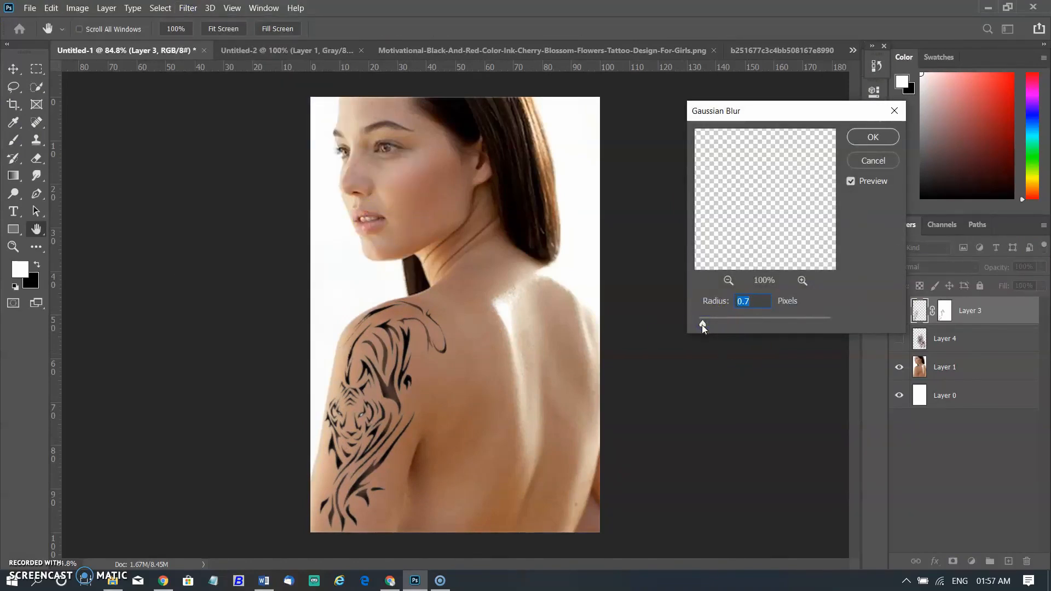
{"action": "left_click", "coordinate": [872, 137]}
Fade the tiger's body stripes on Layer 3's mask with black, restore them with white and hide the layer
{"action": "left_click_drag", "start_coordinate": [383, 376], "coordinate": [395, 408]}
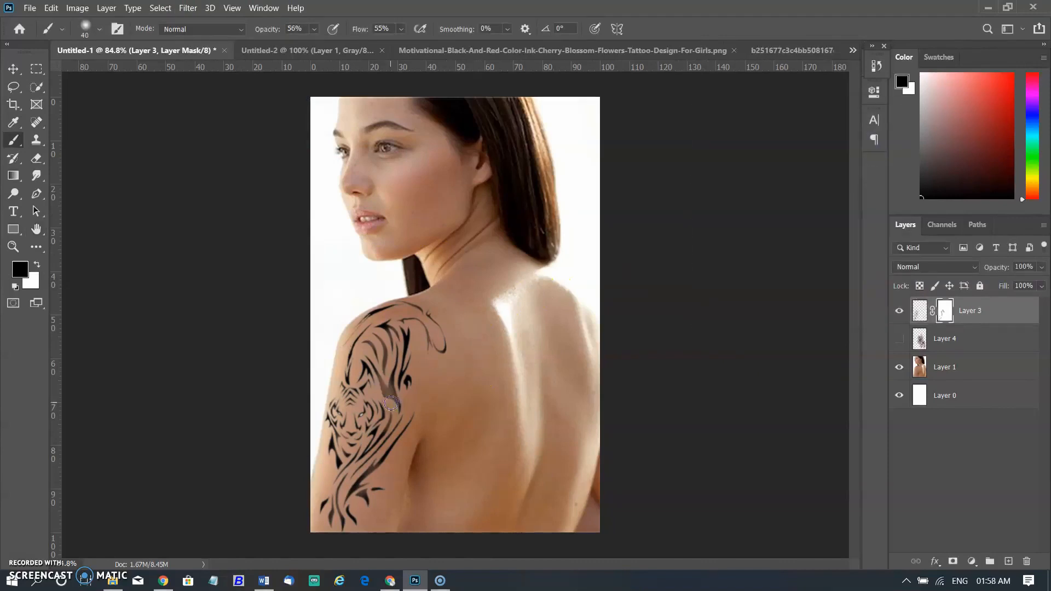
{"action": "key", "text": "x"}
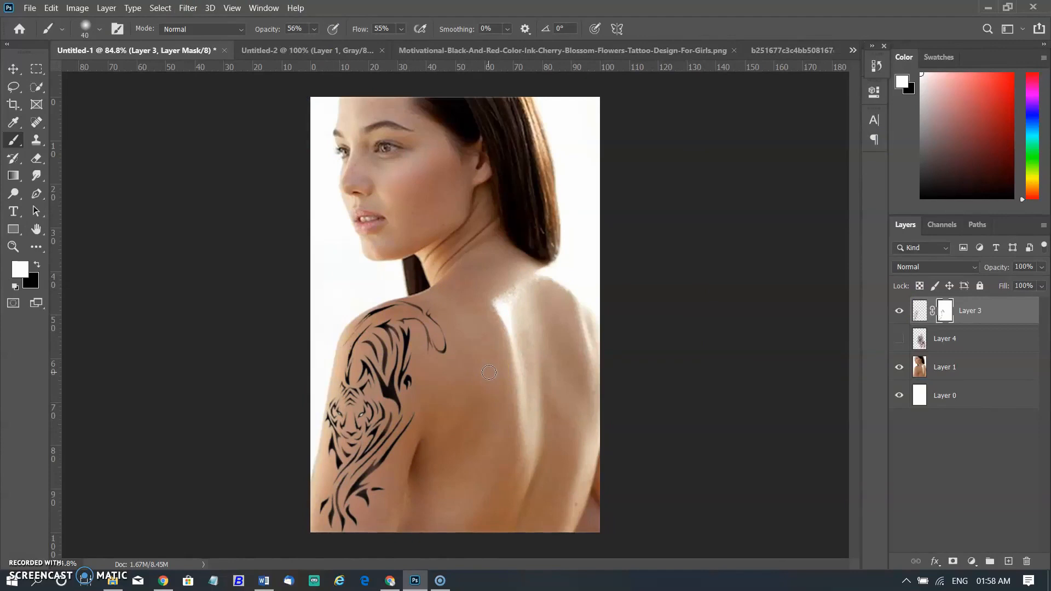
{"action": "left_click", "coordinate": [899, 312]}
Copy the cherry blossom branch from its own document and paste it into Untitled-1 as a new layer
{"action": "left_click", "coordinate": [782, 58]}
{"action": "left_click", "coordinate": [510, 57]}
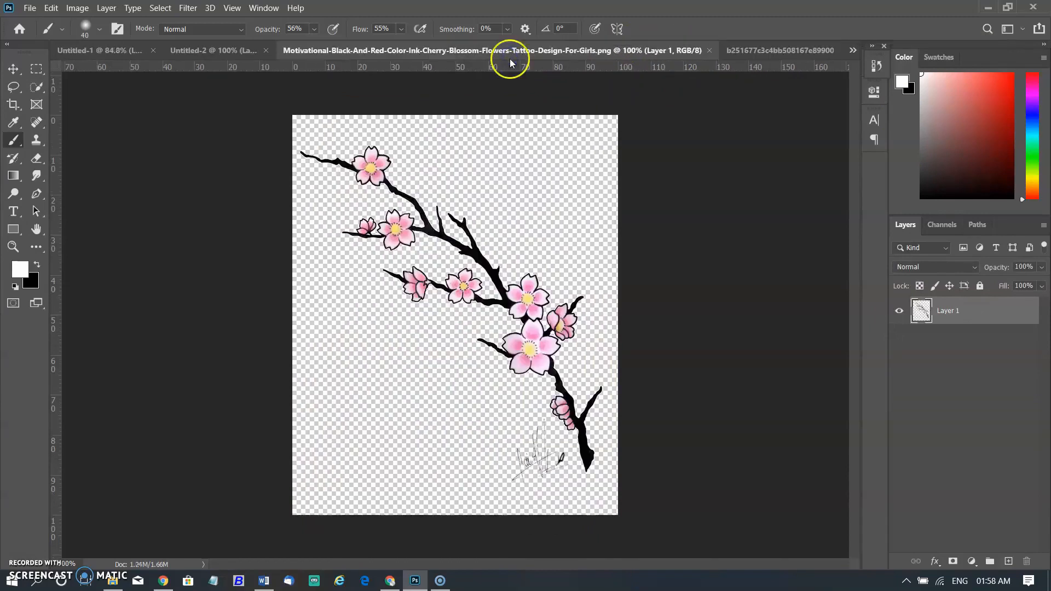
{"action": "left_click", "coordinate": [8, 70]}
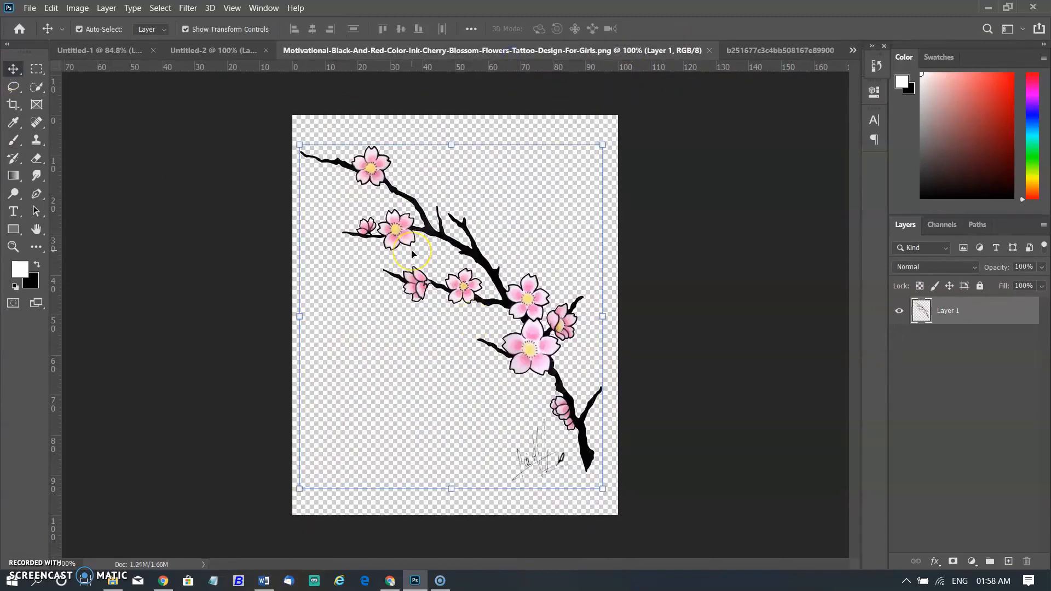
{"action": "left_click", "coordinate": [48, 8]}
{"action": "left_click", "coordinate": [60, 94]}
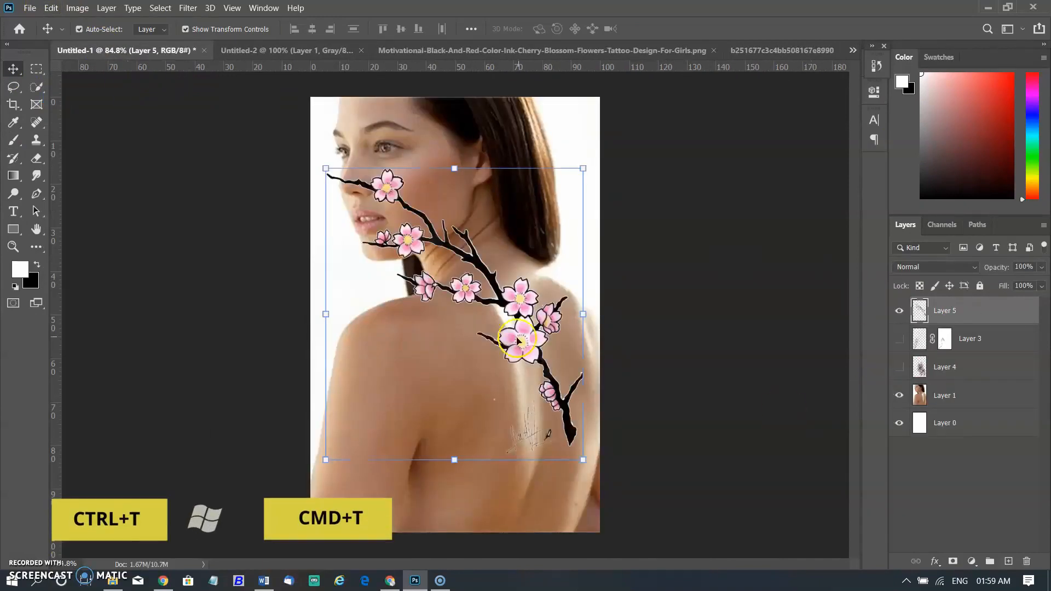
Move the blossom branch down over the shoulder and back, and erase the artist's signature from it
{"action": "left_click_drag", "start_coordinate": [518, 340], "coordinate": [501, 412]}
{"action": "key", "text": "e"}
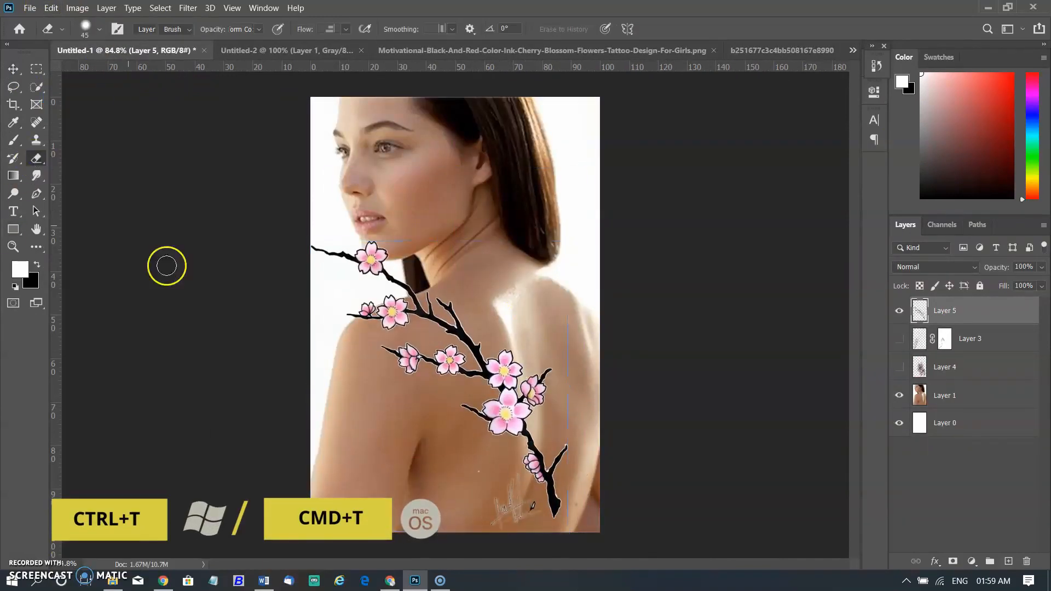
{"action": "left_click", "coordinate": [385, 286]}
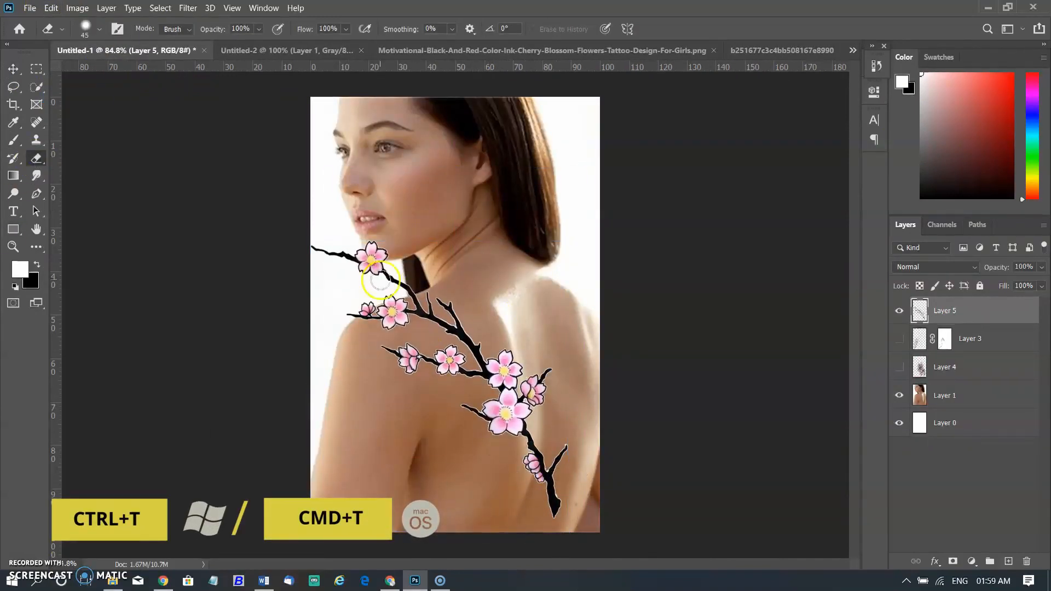
Free-transform the blossom branch to sit lower on the back, undoing the trial rotation and the extra move
{"action": "key", "text": "ctrl+t"}
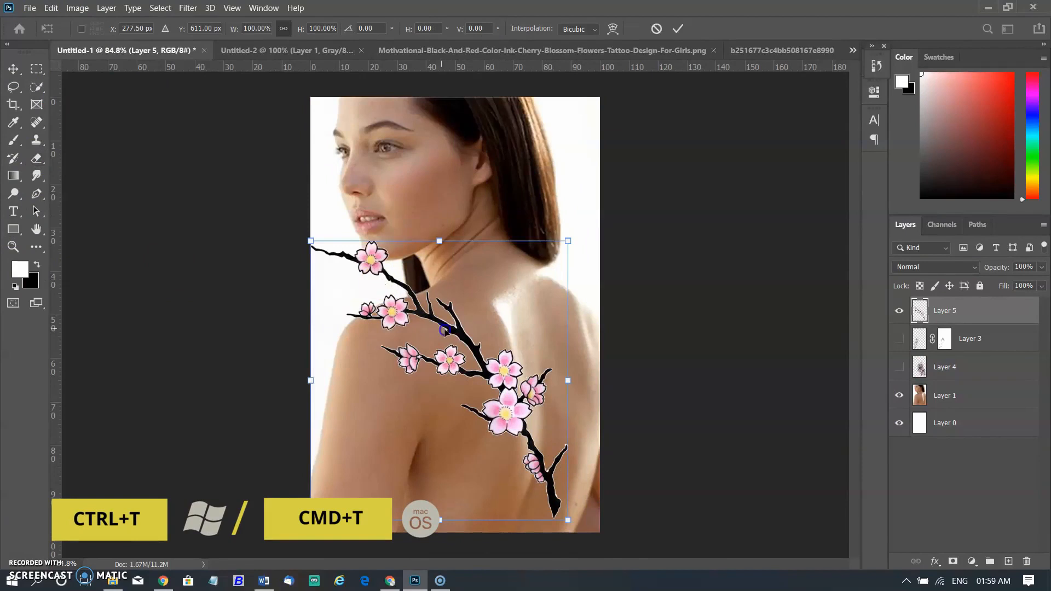
{"action": "left_click_drag", "start_coordinate": [440, 329], "coordinate": [455, 349]}
{"action": "left_click_drag", "start_coordinate": [598, 554], "coordinate": [541, 581]}
{"action": "left_click_drag", "start_coordinate": [522, 393], "coordinate": [515, 368]}
{"action": "key", "text": "ctrl+z"}
{"action": "key", "text": "ctrl+z"}
Skew the blossom branch by pulling its two upper corners and its lower-right corner inward
{"action": "right_click", "coordinate": [546, 278]}
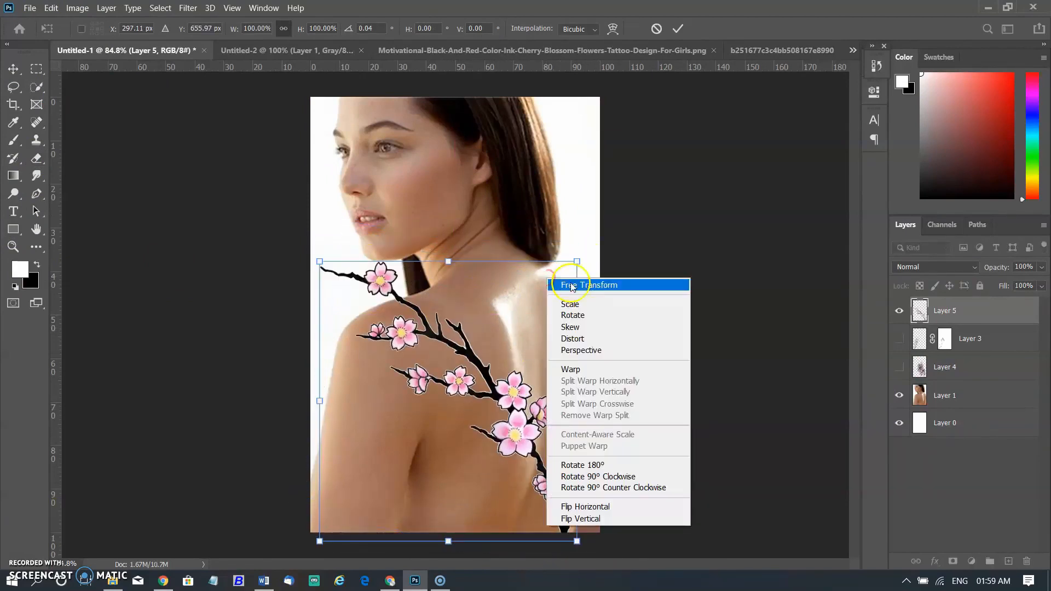
{"action": "left_click", "coordinate": [587, 327]}
{"action": "left_click_drag", "start_coordinate": [578, 262], "coordinate": [562, 269]}
{"action": "left_click_drag", "start_coordinate": [333, 264], "coordinate": [388, 329]}
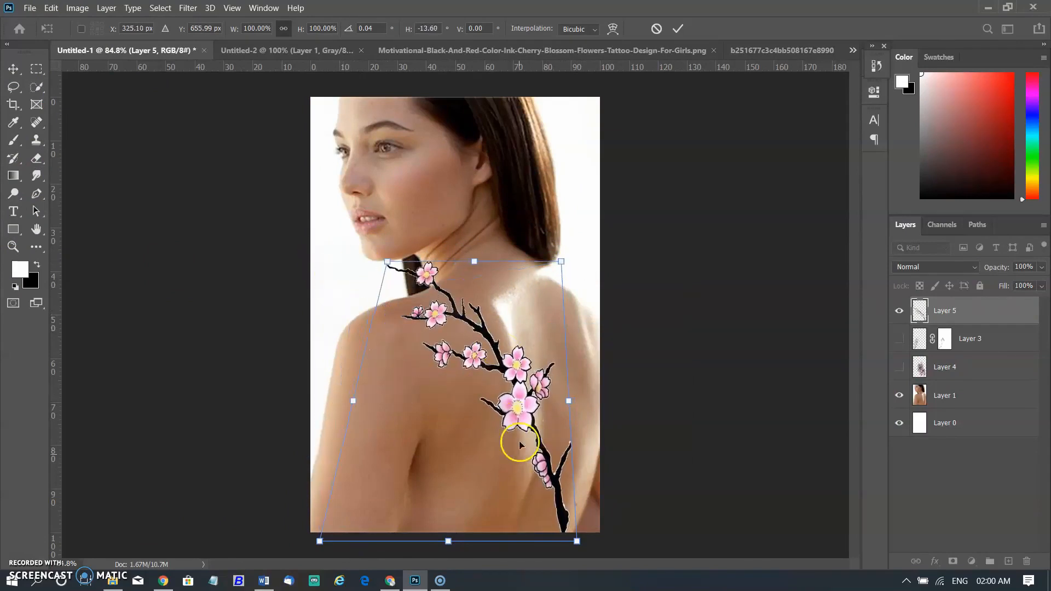
{"action": "left_click_drag", "start_coordinate": [577, 542], "coordinate": [518, 542]}
Warp the branch with a 4 x 4 grid so its upper part follows the shoulder and its stem curves along the back, and apply it
{"action": "left_click_drag", "start_coordinate": [386, 261], "coordinate": [413, 330]}
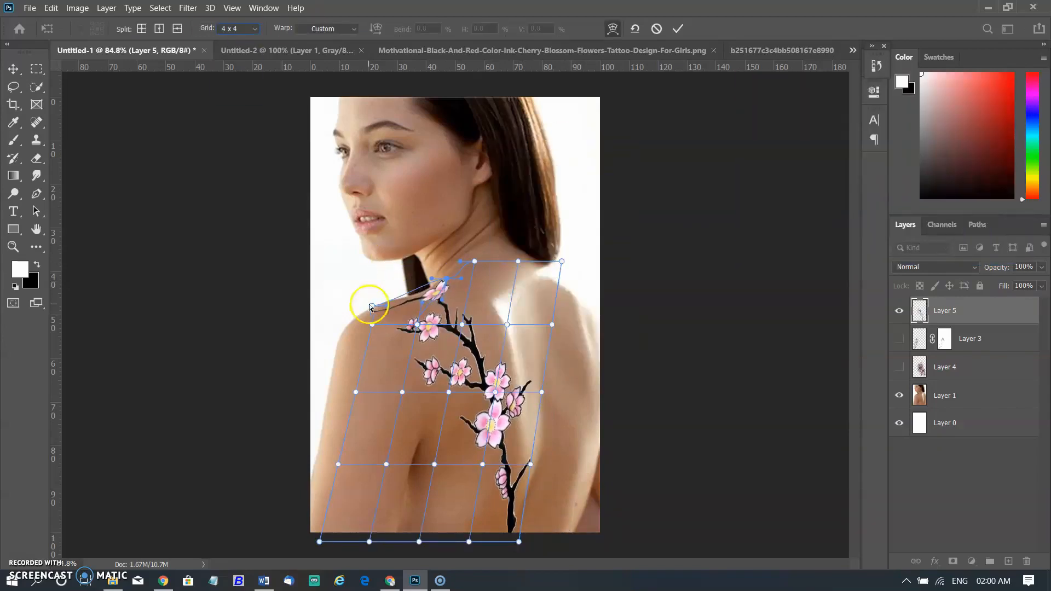
{"action": "left_click_drag", "start_coordinate": [401, 392], "coordinate": [381, 383]}
{"action": "left_click_drag", "start_coordinate": [518, 541], "coordinate": [500, 537]}
{"action": "left_click_drag", "start_coordinate": [461, 324], "coordinate": [472, 318]}
{"action": "left_click_drag", "start_coordinate": [482, 464], "coordinate": [488, 458]}
{"action": "left_click_drag", "start_coordinate": [495, 392], "coordinate": [501, 386]}
{"action": "left_click_drag", "start_coordinate": [507, 325], "coordinate": [508, 319]}
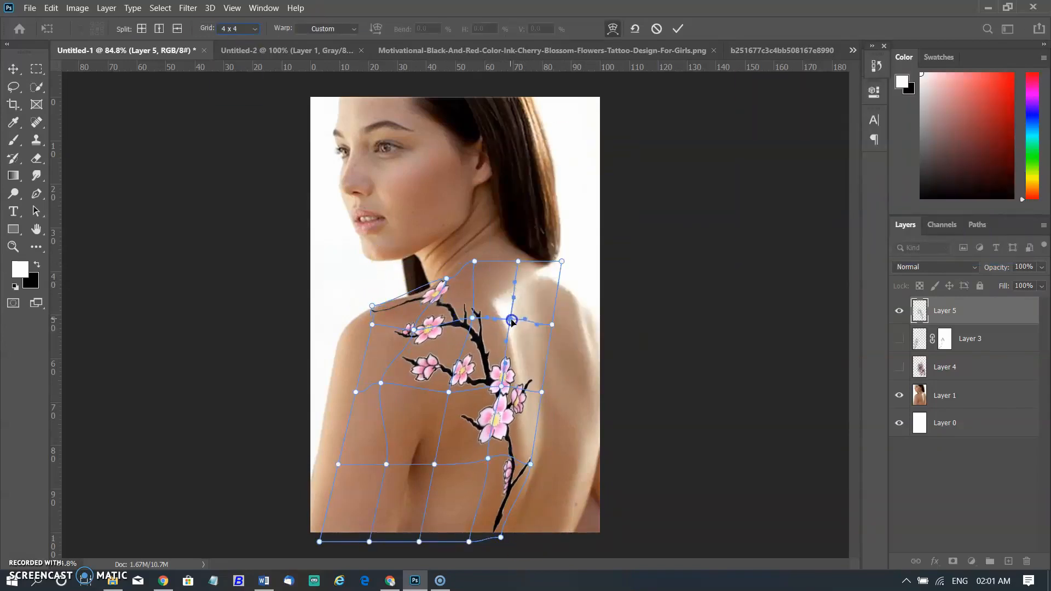
{"action": "left_click_drag", "start_coordinate": [382, 383], "coordinate": [379, 394]}
{"action": "left_click_drag", "start_coordinate": [372, 325], "coordinate": [371, 322]}
{"action": "left_click", "coordinate": [490, 459]}
{"action": "left_click", "coordinate": [677, 28]}
Shift the warped blossom branch towards the spine and stretch its lower edge slightly downward
{"action": "left_click", "coordinate": [17, 69]}
{"action": "left_click_drag", "start_coordinate": [482, 364], "coordinate": [508, 355]}
{"action": "left_click_drag", "start_coordinate": [511, 533], "coordinate": [511, 546]}
Warp the branch again with a warp grid, nudging its points to fit the shoulder blade, then apply it and deselect the layer
{"action": "left_click", "coordinate": [612, 28]}
{"action": "left_click", "coordinate": [237, 29]}
{"action": "left_click", "coordinate": [230, 79]}
{"action": "left_click_drag", "start_coordinate": [393, 269], "coordinate": [391, 281]}
{"action": "left_click_drag", "start_coordinate": [530, 546], "coordinate": [522, 543]}
{"action": "left_click_drag", "start_coordinate": [521, 339], "coordinate": [529, 335]}
{"action": "left_click_drag", "start_coordinate": [564, 407], "coordinate": [555, 399]}
{"action": "left_click_drag", "start_coordinate": [565, 477], "coordinate": [556, 459]}
{"action": "left_click_drag", "start_coordinate": [436, 407], "coordinate": [429, 404]}
{"action": "left_click", "coordinate": [713, 221]}
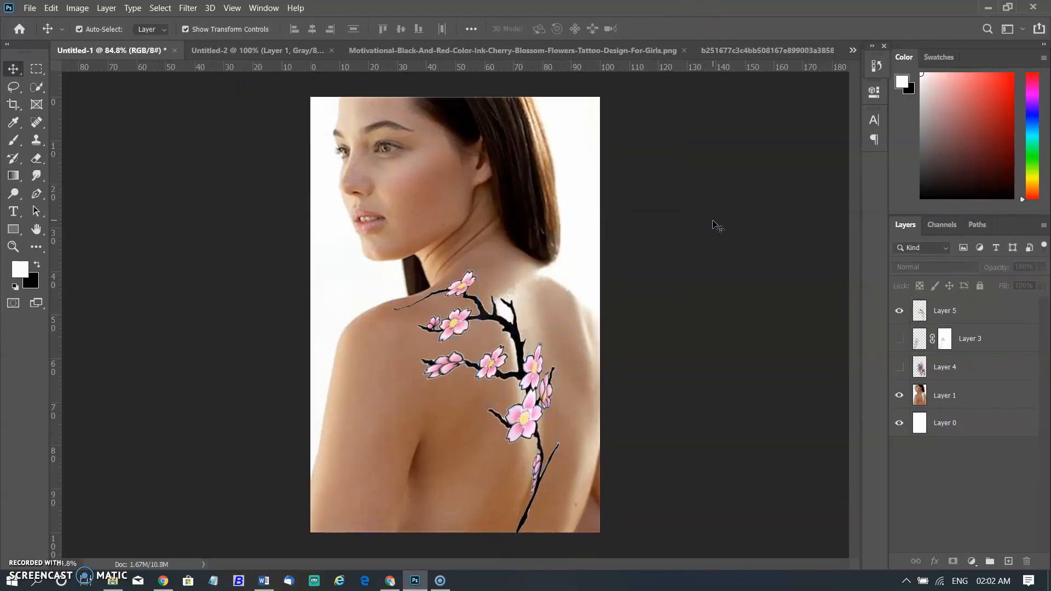
Select Layer 5 and apply a slight Gaussian Blur to the blossom branch
{"action": "left_click", "coordinate": [926, 307]}
{"action": "left_click", "coordinate": [188, 8]}
{"action": "mouse_move", "coordinate": [204, 154]}
{"action": "left_click", "coordinate": [385, 204]}
{"action": "left_click_drag", "start_coordinate": [700, 323], "coordinate": [705, 323]}
{"action": "left_click", "coordinate": [881, 137]}
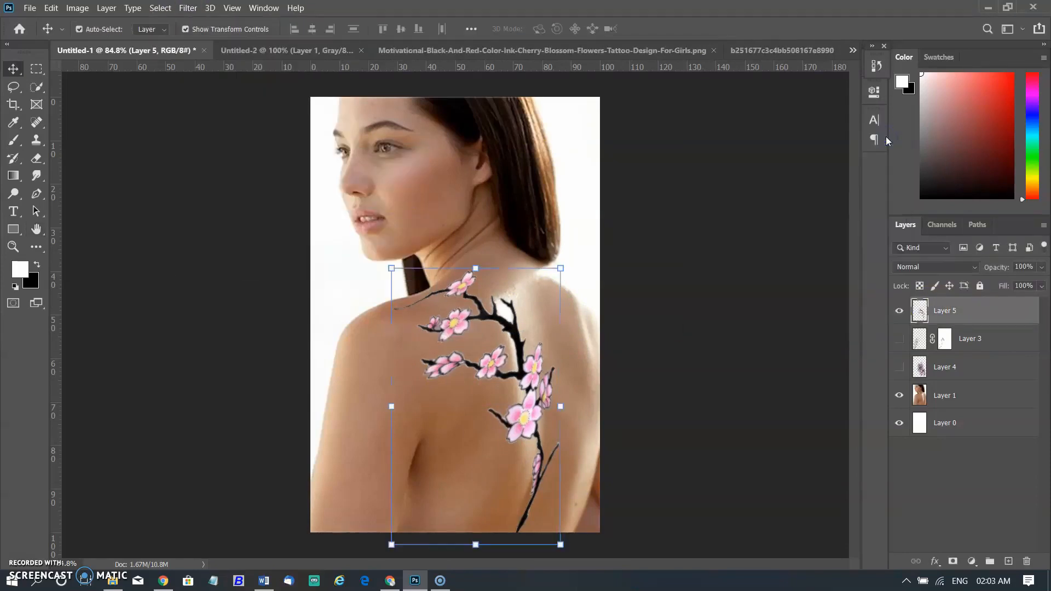
Add a mask to Layer 5 and paint black at 40% brush opacity over the upper part of the main stem
{"action": "left_click", "coordinate": [953, 561]}
{"action": "key", "text": "b"}
{"action": "key", "text": "x"}
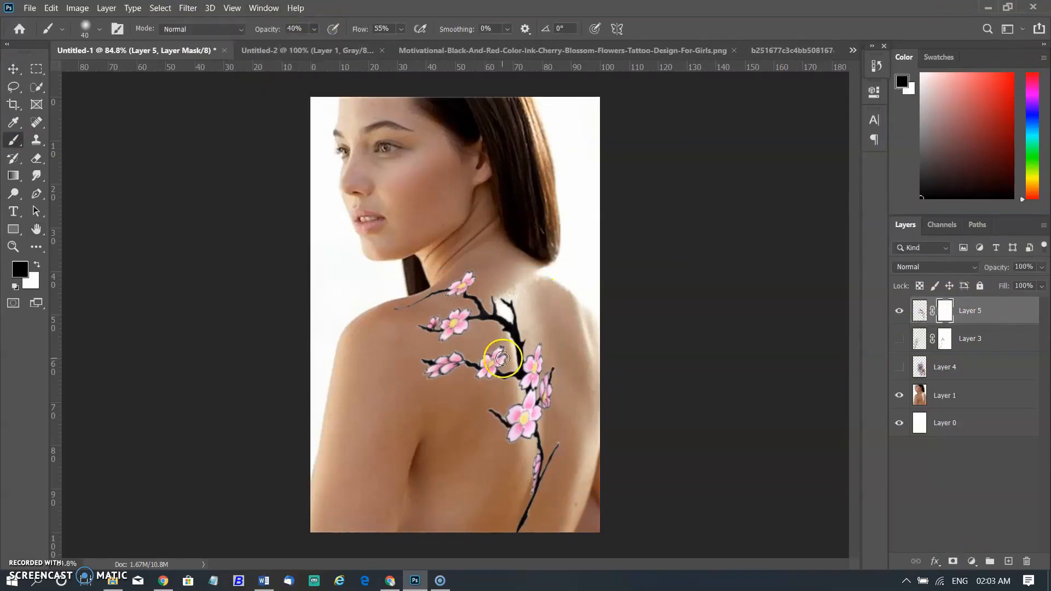
{"action": "left_click_drag", "start_coordinate": [520, 342], "coordinate": [502, 306]}
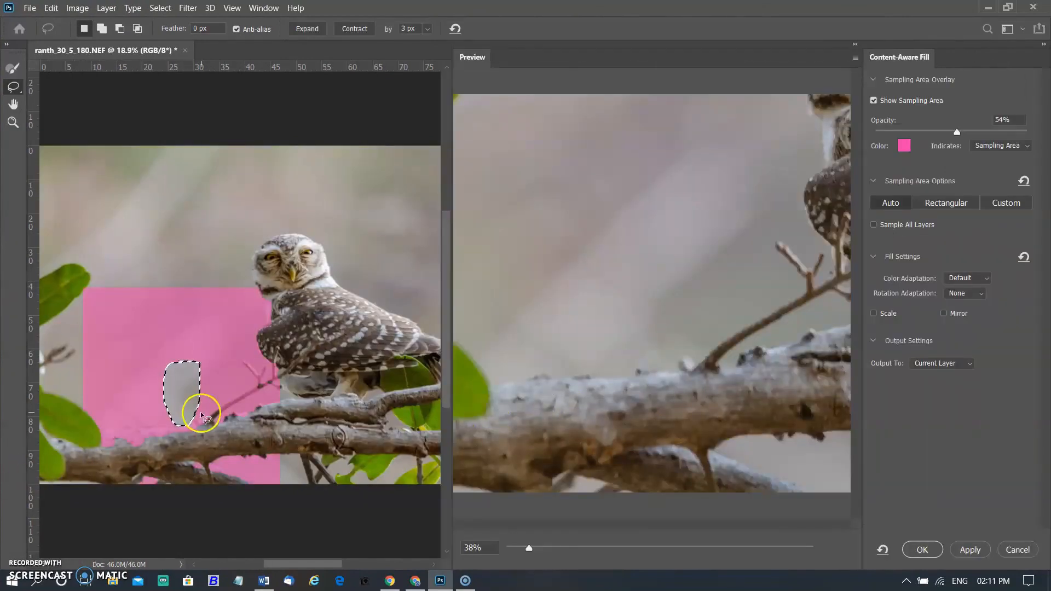
In Content-Aware Fill on the owl photo, lasso the patch beside the thin twig's base, then the leaf and bare twig at the photo's left edge
{"action": "left_click_drag", "start_coordinate": [206, 411], "coordinate": [199, 428]}
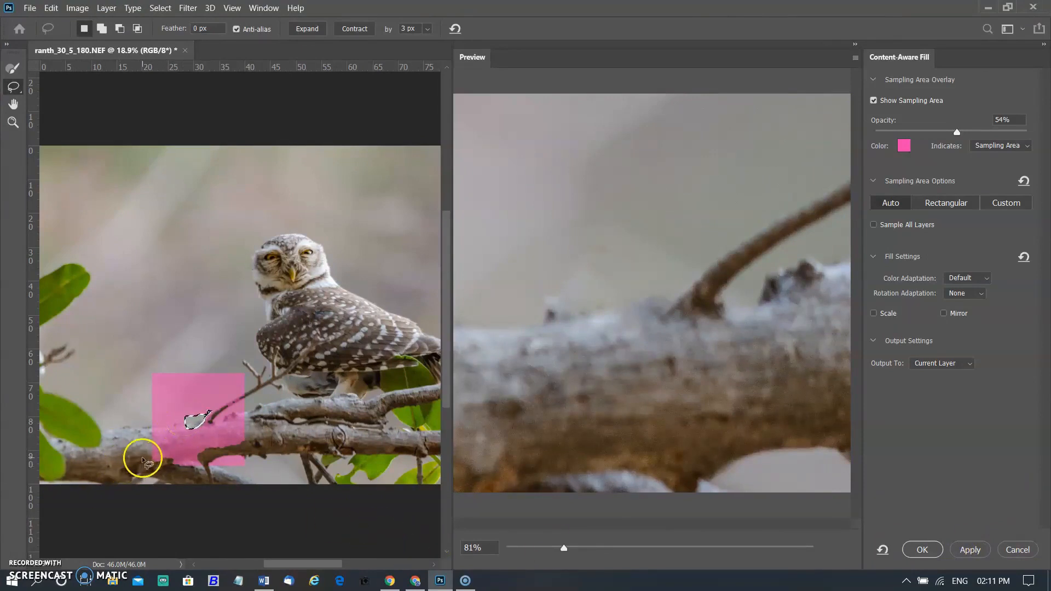
{"action": "left_click_drag", "start_coordinate": [142, 364], "coordinate": [272, 412]}
{"action": "mouse_move", "coordinate": [193, 306]}
{"action": "left_mouse_down"}
{"action": "mouse_move", "coordinate": [153, 391]}
{"action": "mouse_move", "coordinate": [194, 433]}
{"action": "mouse_move", "coordinate": [235, 319]}
{"action": "mouse_move", "coordinate": [186, 302]}
{"action": "mouse_move", "coordinate": [188, 340]}
{"action": "left_mouse_up"}
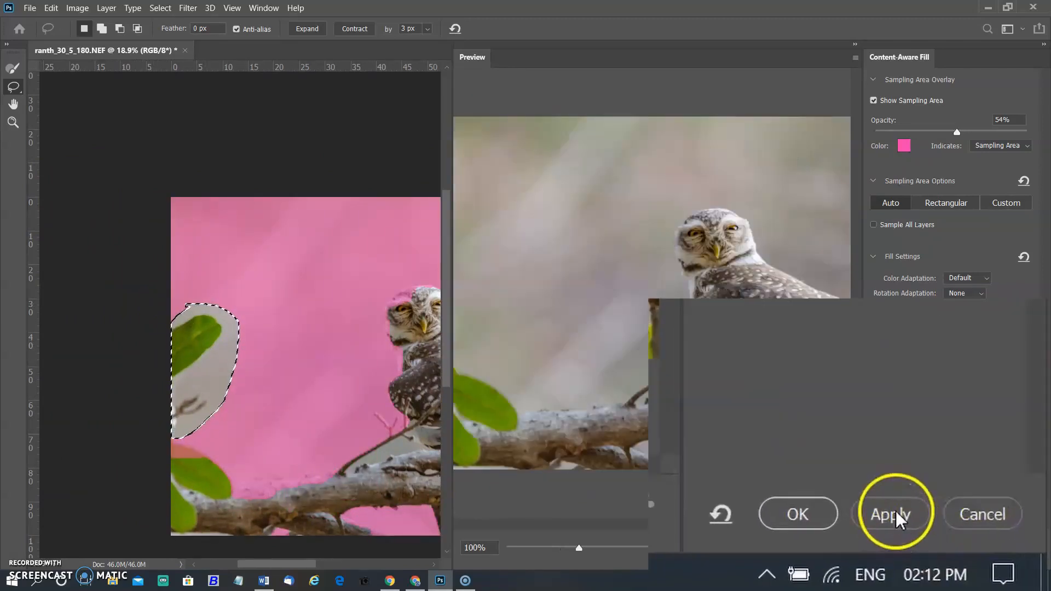
Lasso the thin twig in front of the owl and apply the content-aware fill to it
{"action": "left_click_drag", "start_coordinate": [276, 563], "coordinate": [324, 587]}
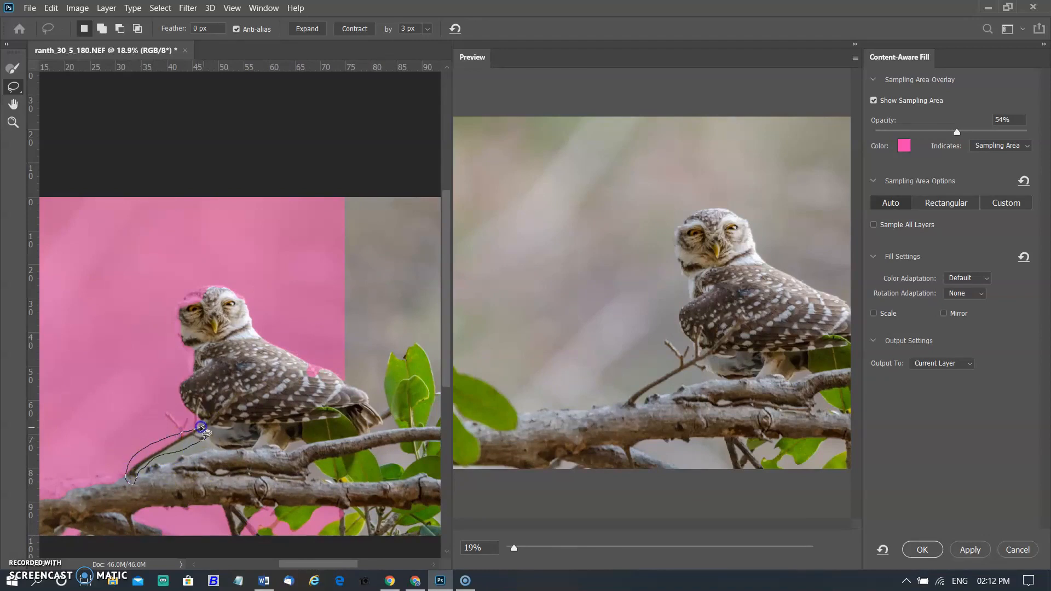
{"action": "left_click", "coordinate": [968, 549]}
{"action": "left_click", "coordinate": [135, 424]}
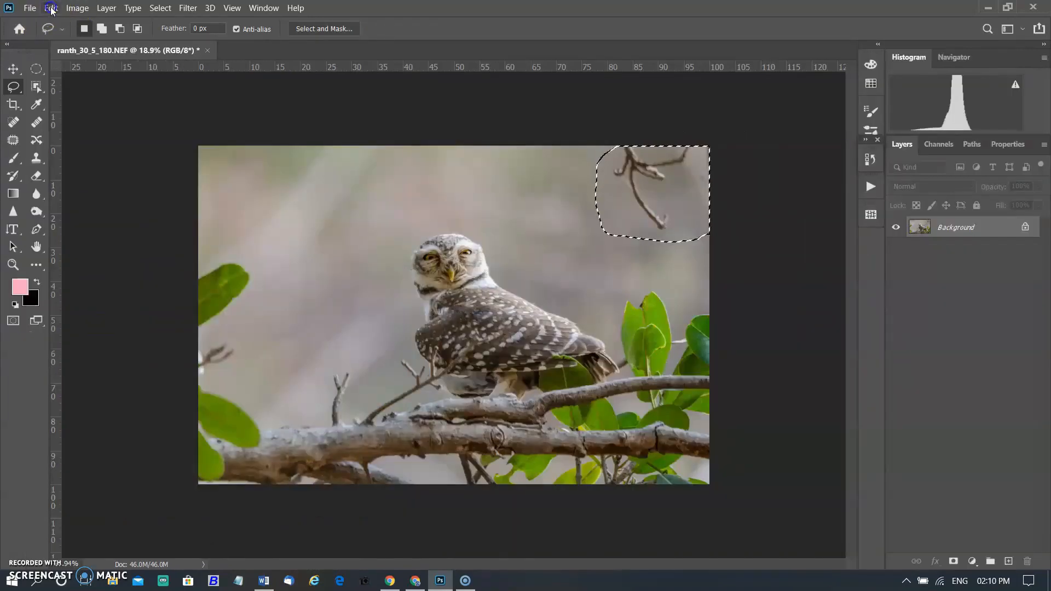
Remove the selected bare branch in the photo's upper-right corner with Content-Aware Fill, checking the preview at 10%, and deselect
{"action": "left_click", "coordinate": [51, 8]}
{"action": "left_click", "coordinate": [90, 234]}
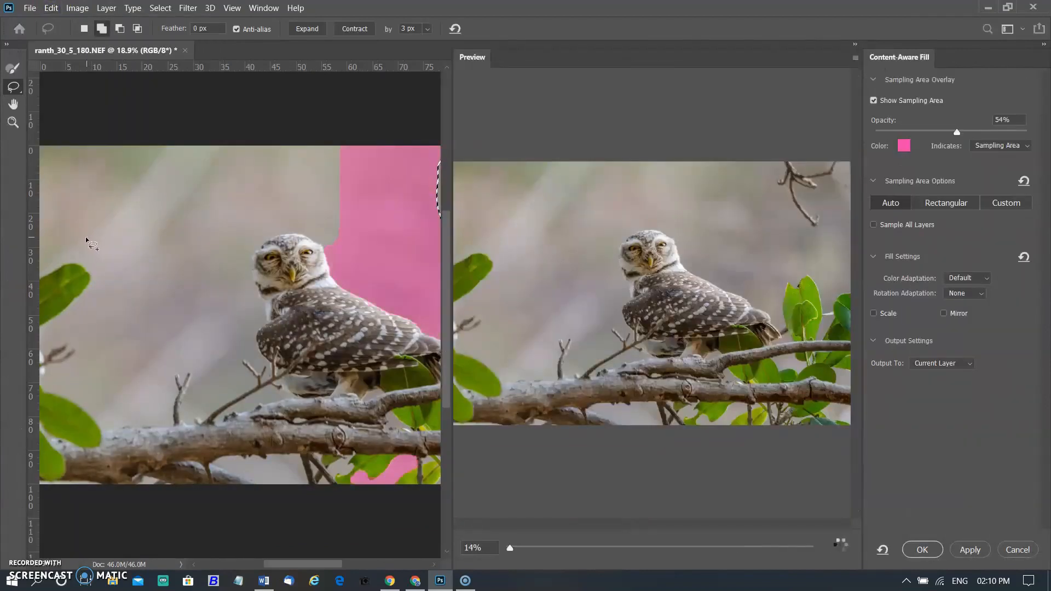
{"action": "left_click", "coordinate": [92, 244]}
{"action": "left_click", "coordinate": [512, 549]}
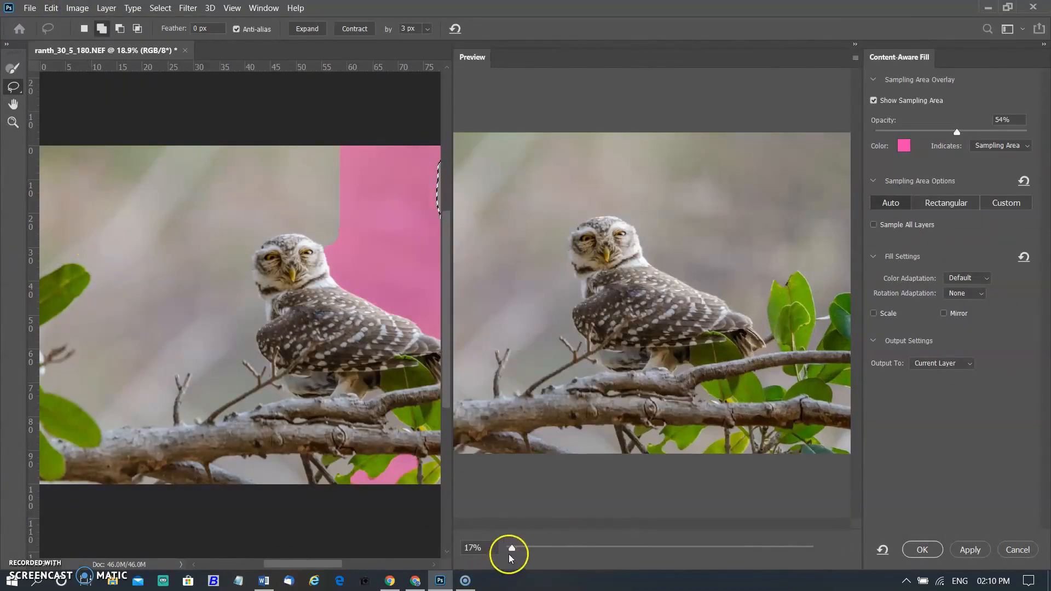
{"action": "left_click_drag", "start_coordinate": [512, 551], "coordinate": [500, 555]}
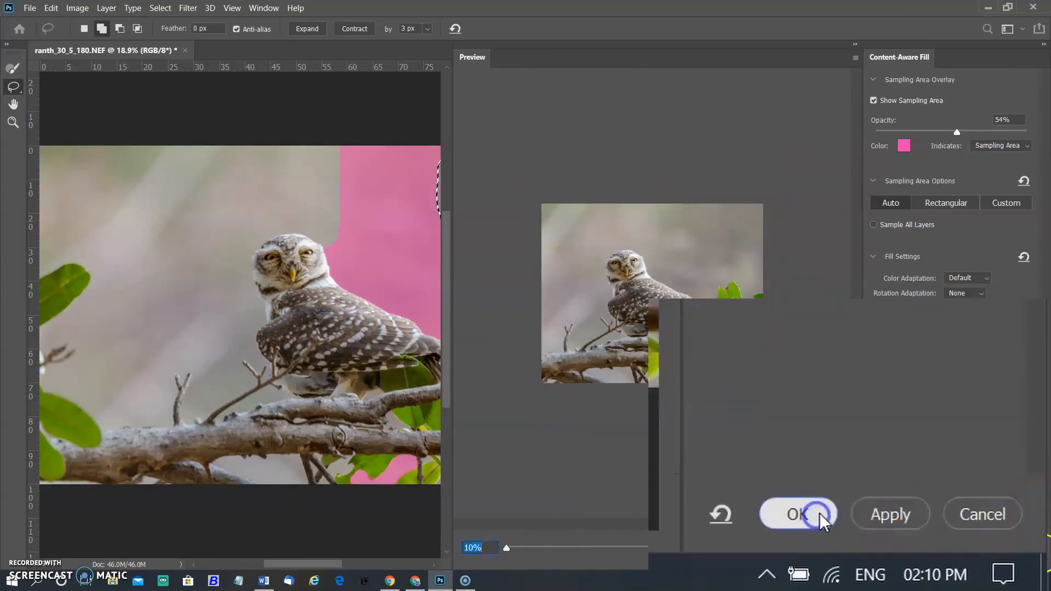
{"action": "left_click", "coordinate": [806, 526]}
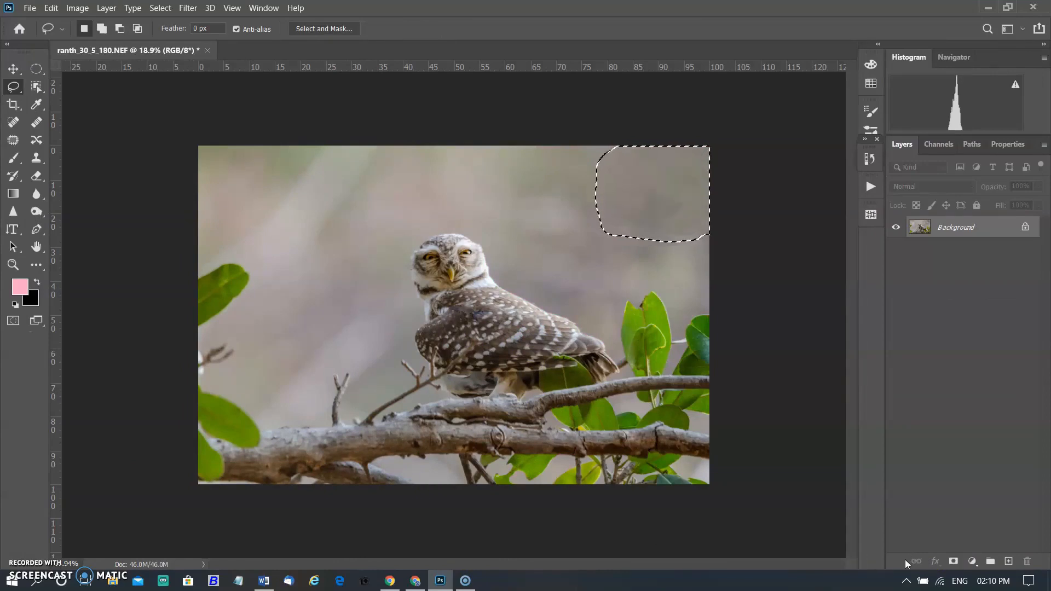
{"action": "key", "text": "ctrl+d"}
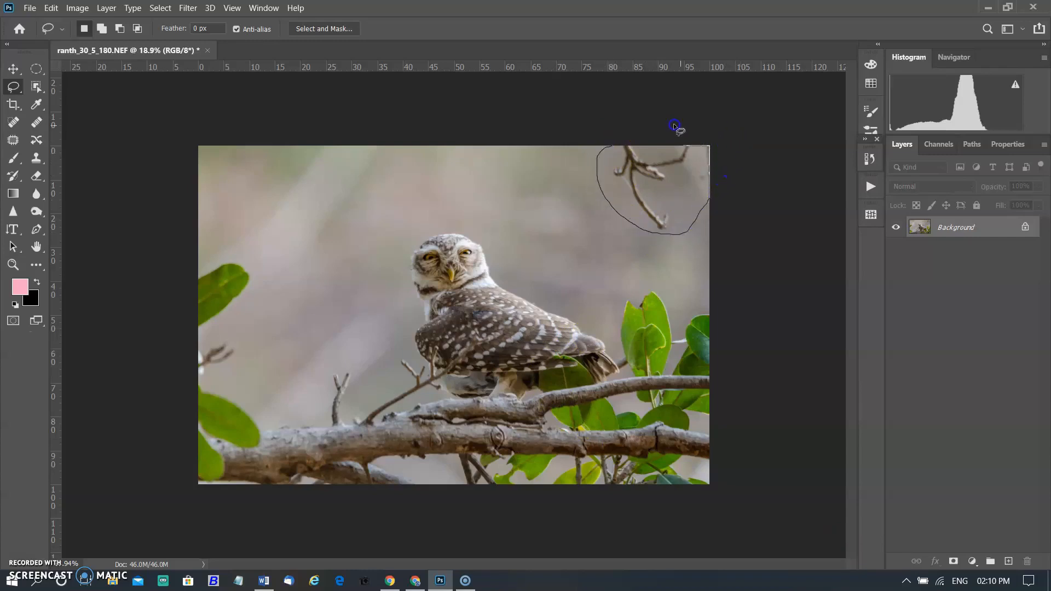
Lasso the bare branch in the photo's upper-right corner and apply Content-Aware Fill to it, viewing the preview at 18%
{"action": "left_click_drag", "start_coordinate": [612, 128], "coordinate": [604, 134]}
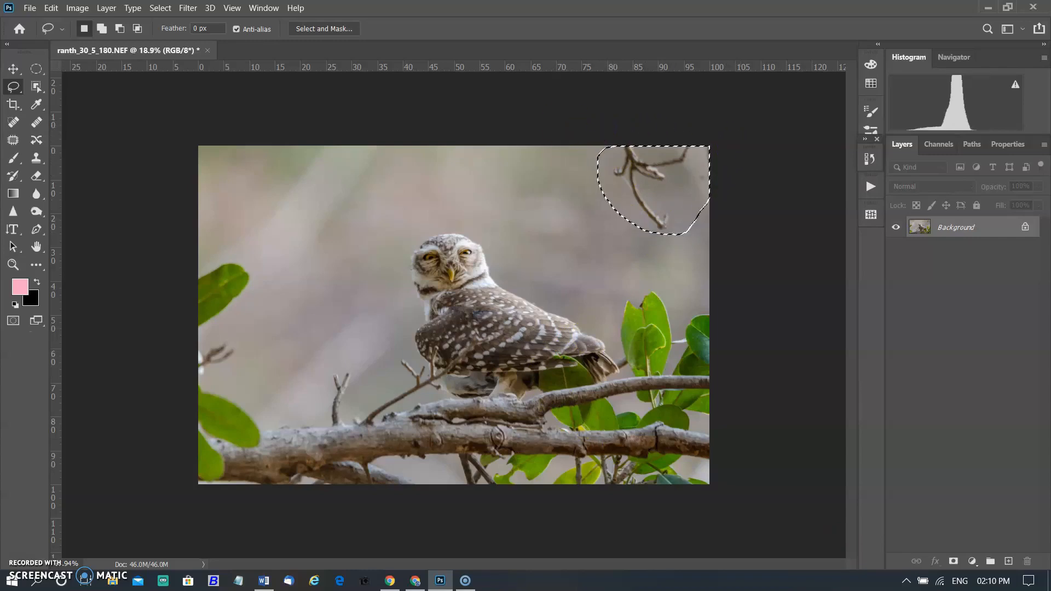
{"action": "left_click", "coordinate": [51, 7]}
{"action": "left_click", "coordinate": [91, 16]}
{"action": "left_click", "coordinate": [51, 8]}
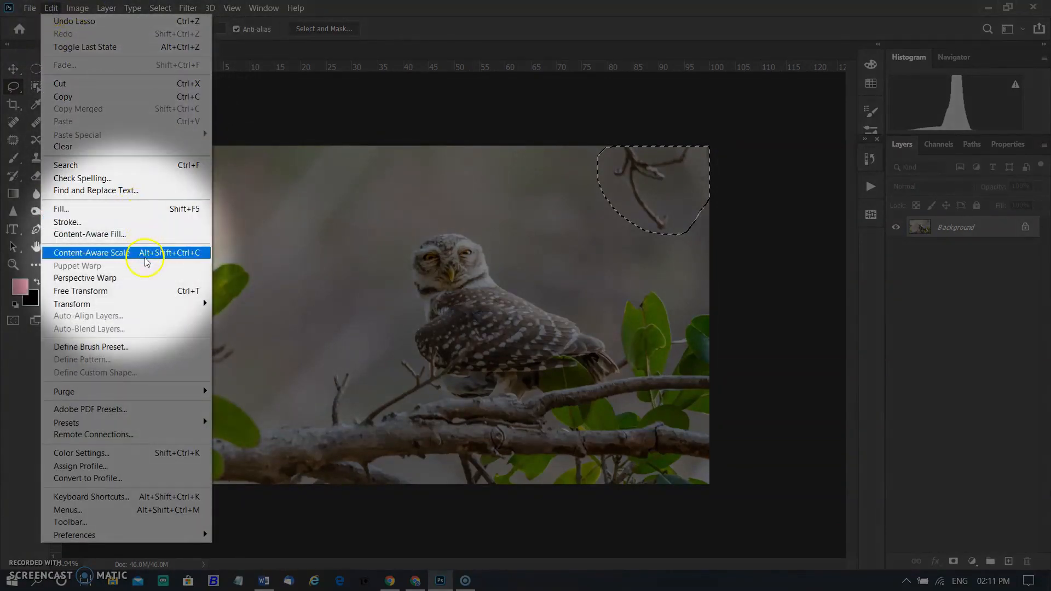
{"action": "left_click", "coordinate": [144, 235]}
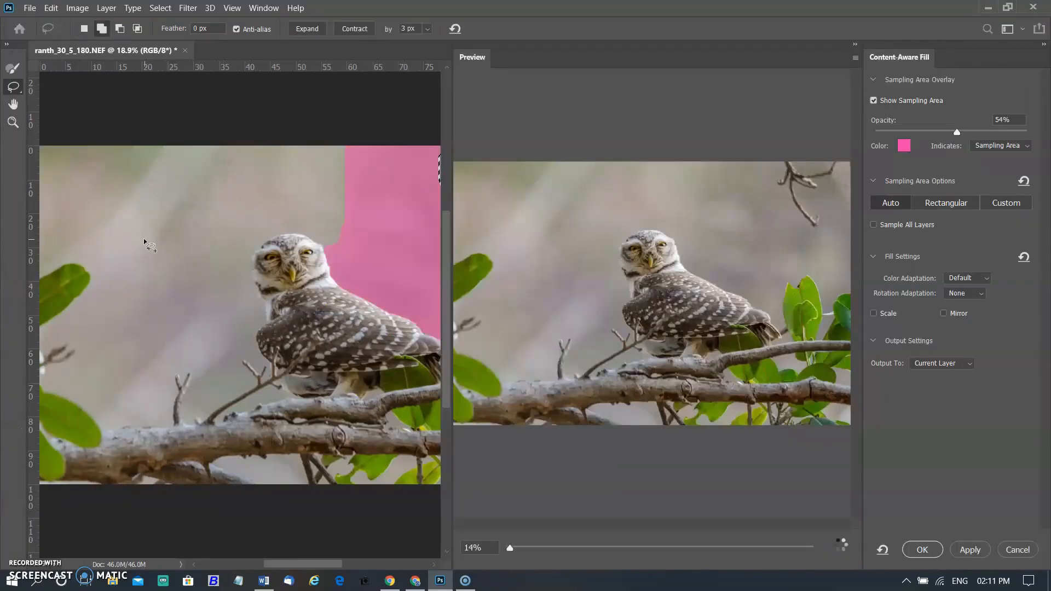
{"action": "scroll", "coordinate": [548, 187], "scroll_direction": "up", "scroll_amount": 1}
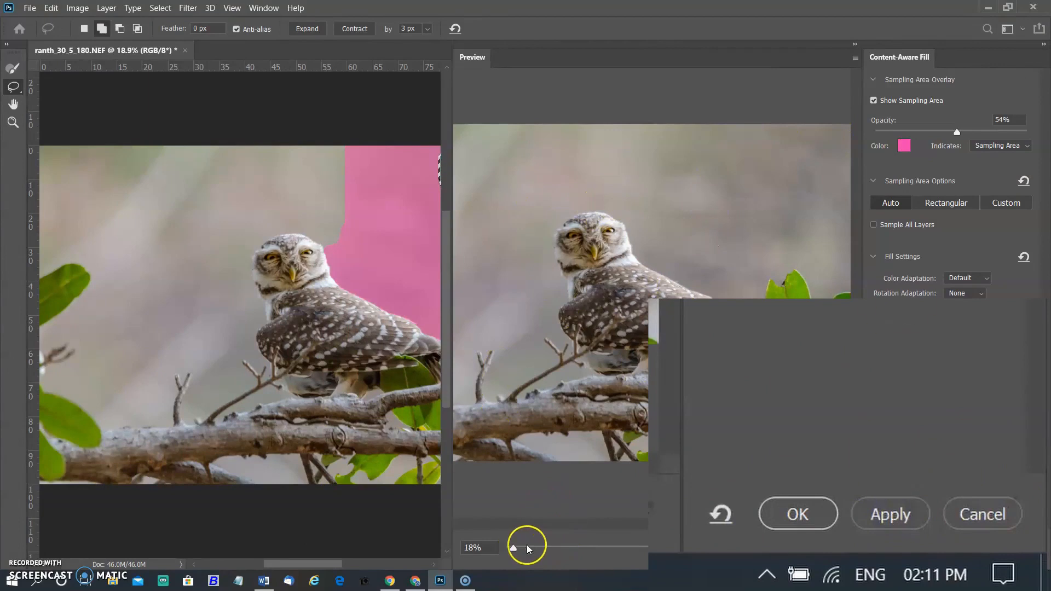
{"action": "mouse_move", "coordinate": [513, 548]}
{"action": "left_mouse_down"}
{"action": "mouse_move", "coordinate": [575, 547]}
{"action": "mouse_move", "coordinate": [513, 548]}
{"action": "left_mouse_up"}
{"action": "left_click", "coordinate": [513, 357]}
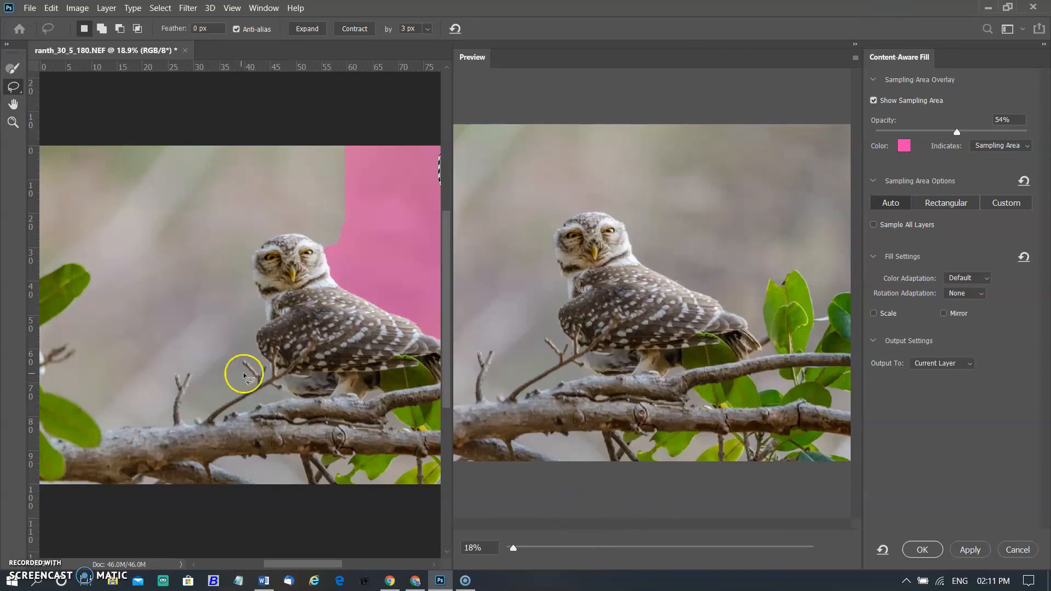
Lasso the upright twig on the main branch and the stub left at its base, removing them with Content-Aware Fill
{"action": "left_click", "coordinate": [177, 363]}
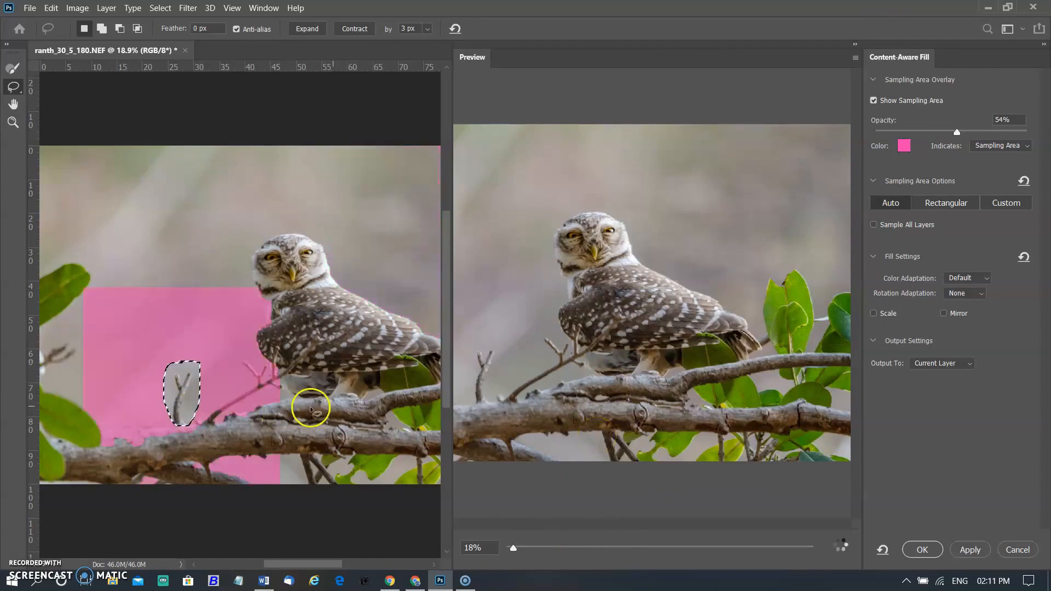
{"action": "left_click", "coordinate": [969, 549]}
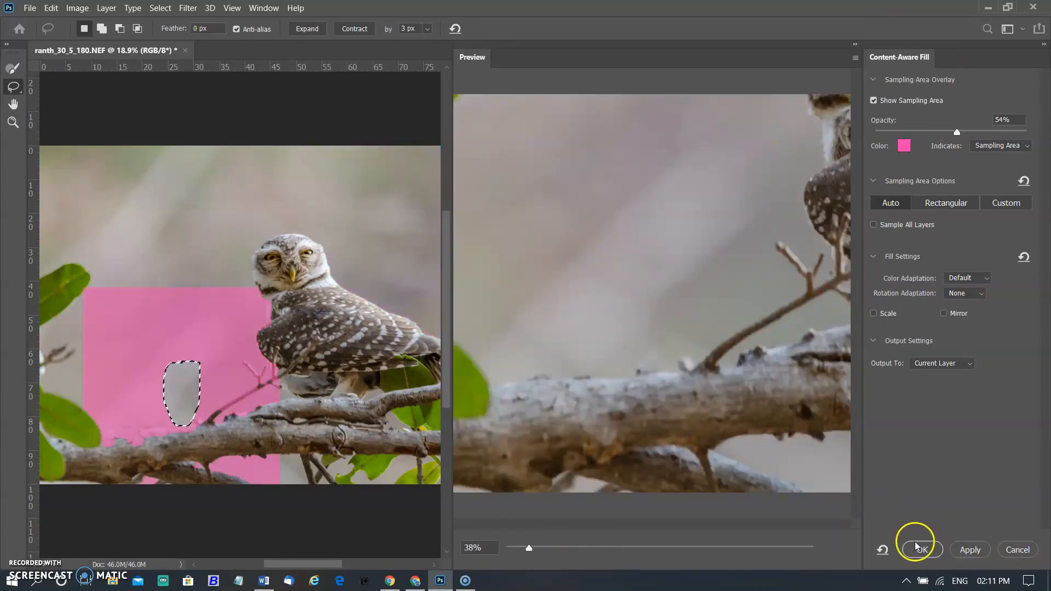
{"action": "left_click_drag", "start_coordinate": [205, 409], "coordinate": [197, 428]}
{"action": "left_click_drag", "start_coordinate": [168, 469], "coordinate": [186, 428]}
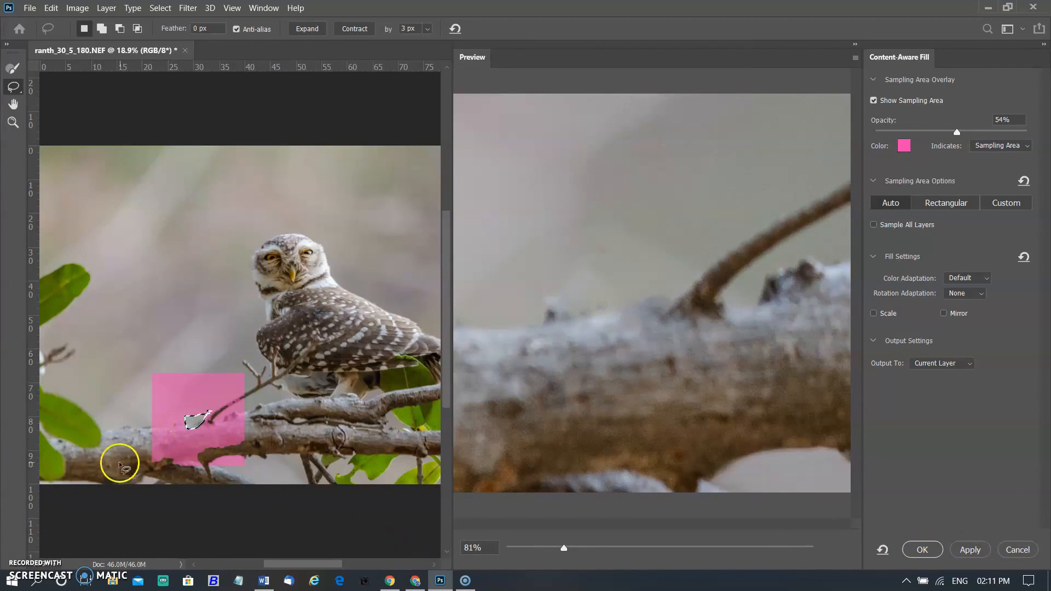
Lasso the upper leaf and bare twig at the photo's left edge and apply the content-aware fill
{"action": "left_click_drag", "start_coordinate": [135, 361], "coordinate": [266, 412]}
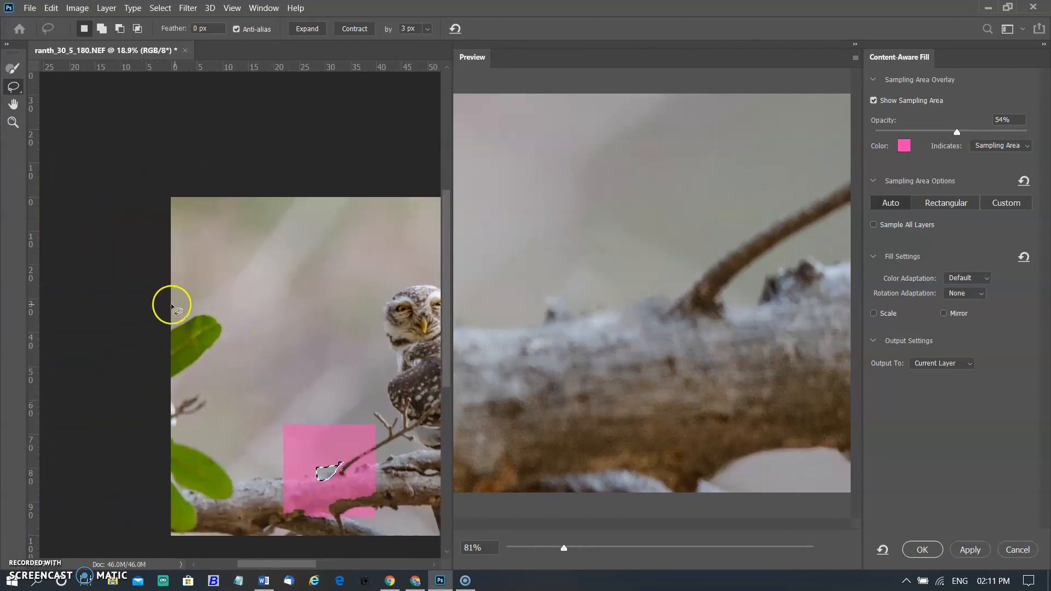
{"action": "left_click_drag", "start_coordinate": [194, 306], "coordinate": [149, 388]}
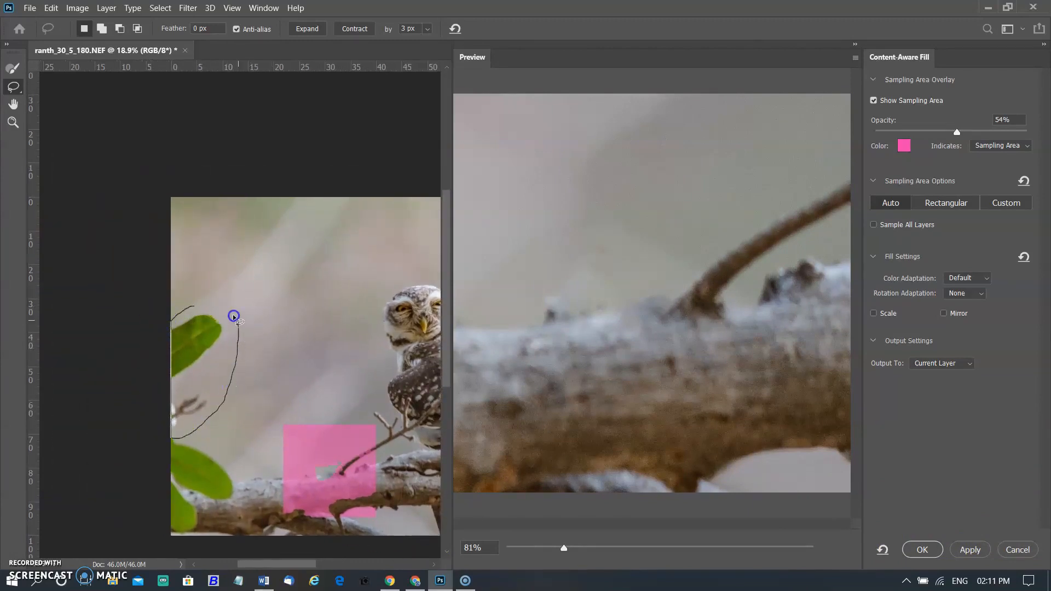
{"action": "left_click_drag", "start_coordinate": [186, 343], "coordinate": [183, 336]}
{"action": "left_click", "coordinate": [970, 550]}
Lasso and fill the thin twig rising from the branch toward the owl, plus the small forked twig in front of its wing
{"action": "left_click_drag", "start_coordinate": [277, 564], "coordinate": [325, 563]}
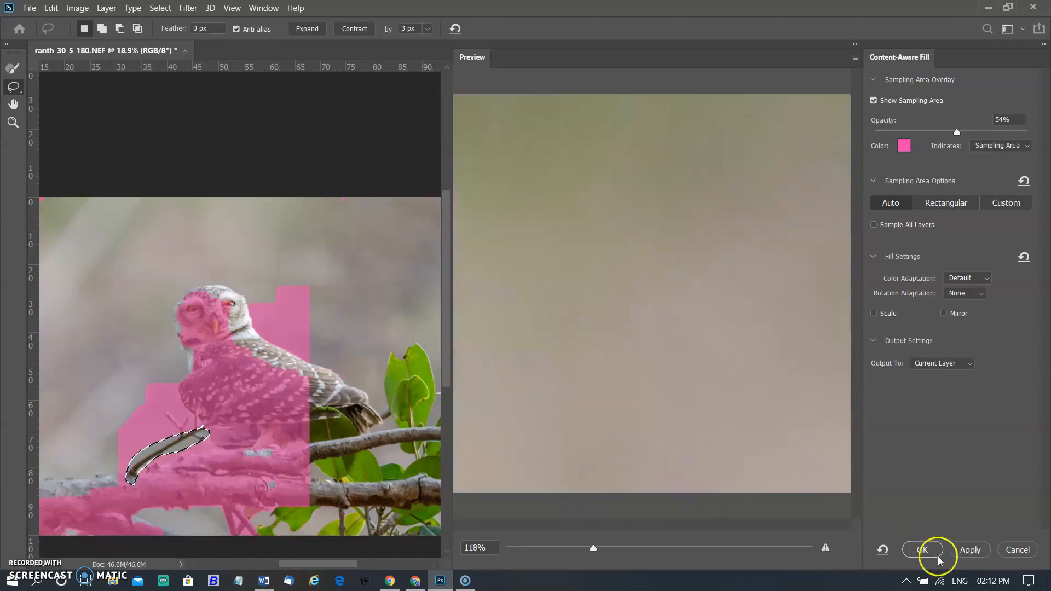
{"action": "left_click", "coordinate": [967, 549]}
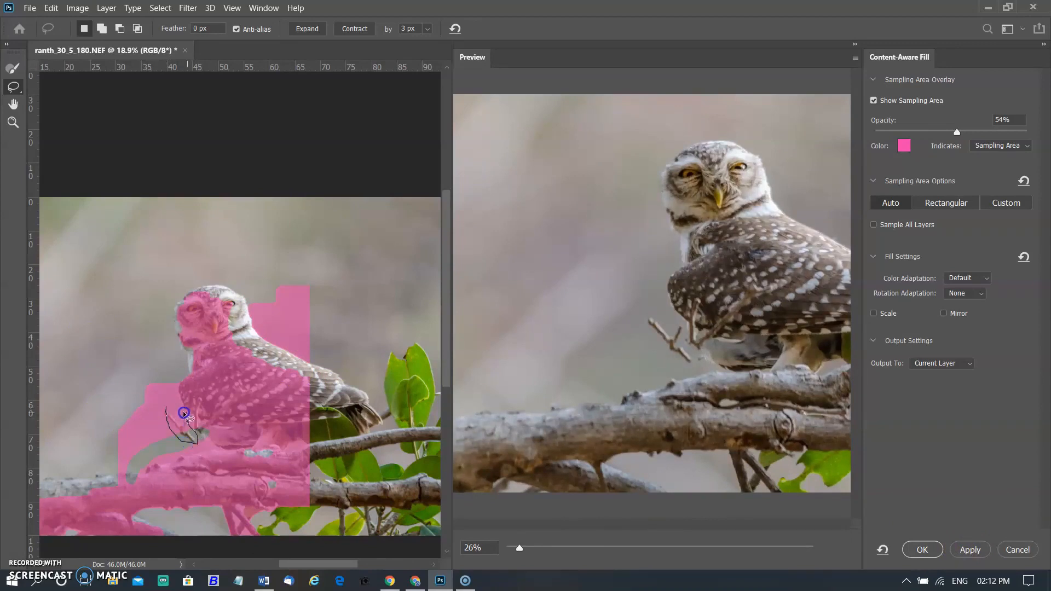
{"action": "left_click", "coordinate": [966, 551]}
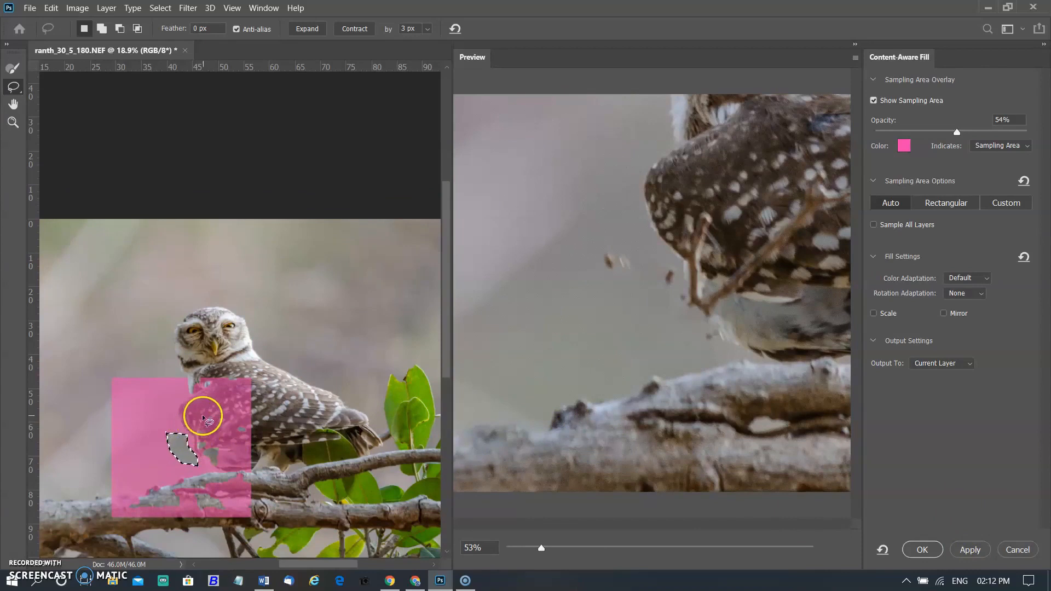
Lasso the twig tip over the owl's wing and brush the background above and below the wing out of the sampling area
{"action": "left_click_drag", "start_coordinate": [218, 414], "coordinate": [193, 427]}
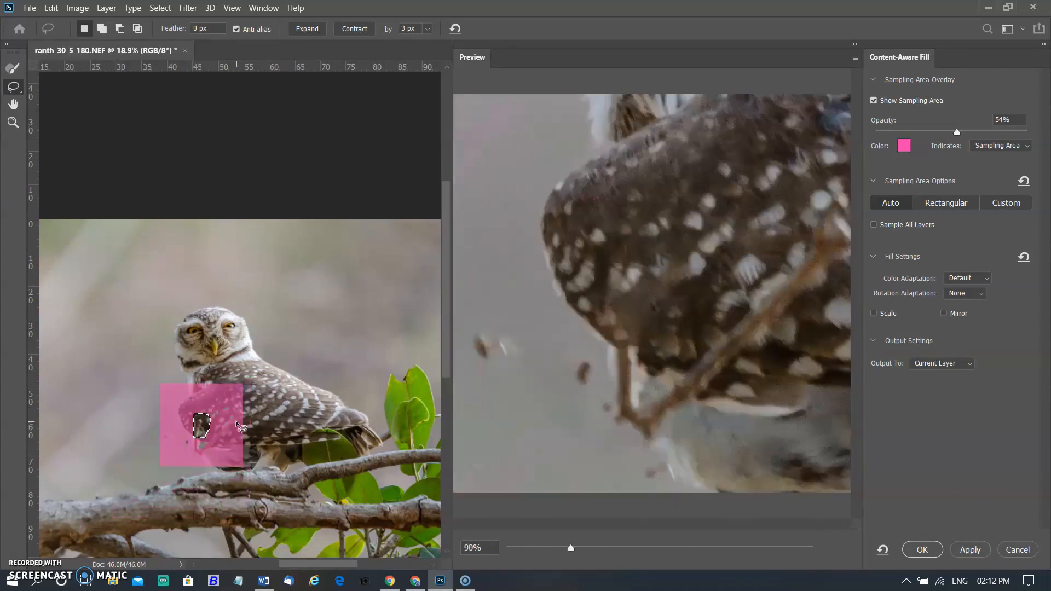
{"action": "left_click", "coordinate": [14, 70]}
{"action": "left_click_drag", "start_coordinate": [149, 459], "coordinate": [218, 466]}
{"action": "mouse_move", "coordinate": [208, 386]}
{"action": "left_mouse_down"}
{"action": "mouse_move", "coordinate": [253, 392]}
{"action": "mouse_move", "coordinate": [204, 382]}
{"action": "mouse_move", "coordinate": [275, 386]}
{"action": "left_mouse_up"}
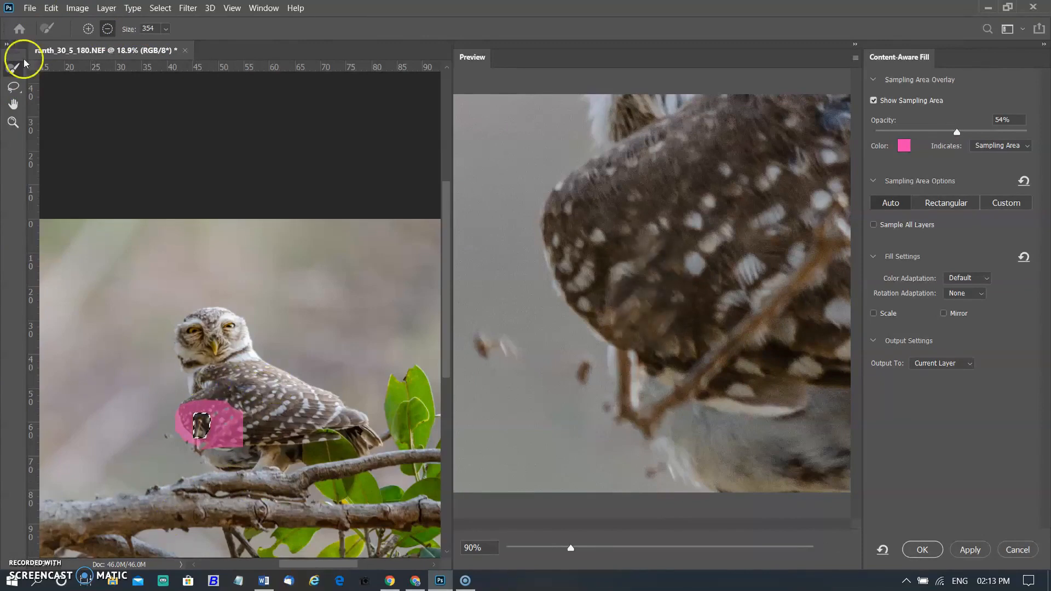
Lasso the upright leaves beyond the owl's tail and subtract the owl, branches and foliage from the sampling area with a 175 brush
{"action": "key", "text": "l"}
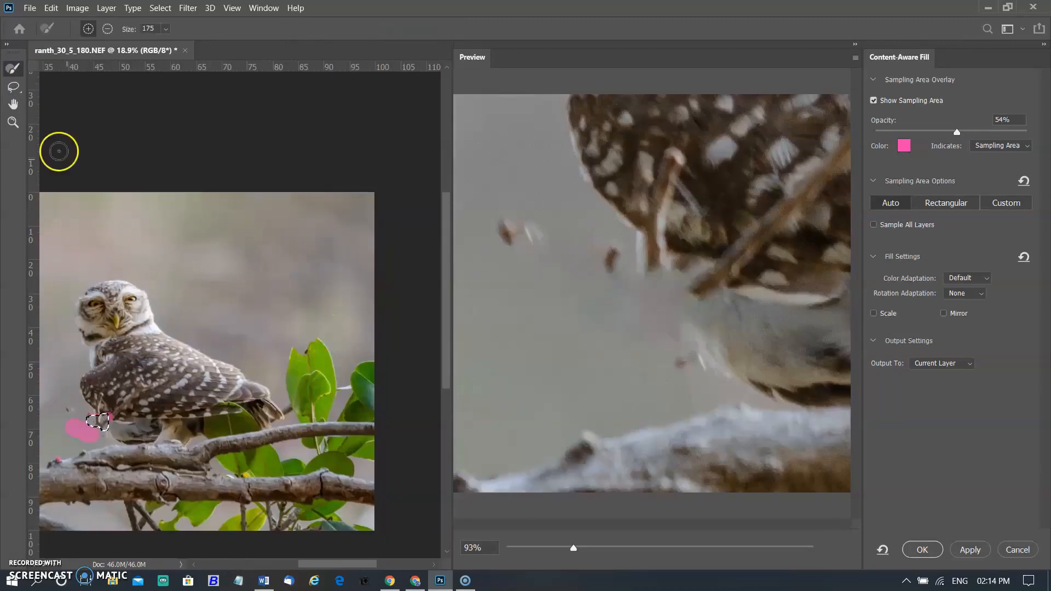
{"action": "mouse_move", "coordinate": [277, 400]}
{"action": "left_mouse_down"}
{"action": "mouse_move", "coordinate": [315, 422]}
{"action": "mouse_move", "coordinate": [397, 391]}
{"action": "mouse_move", "coordinate": [331, 338]}
{"action": "mouse_move", "coordinate": [313, 340]}
{"action": "mouse_move", "coordinate": [279, 351]}
{"action": "mouse_move", "coordinate": [285, 420]}
{"action": "left_mouse_up"}
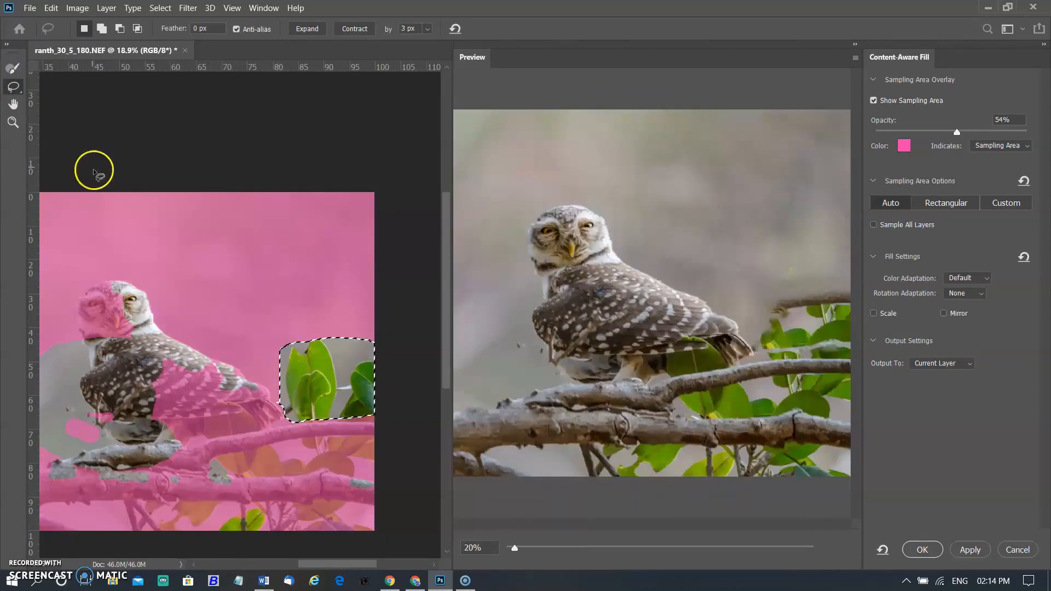
{"action": "key", "text": "b"}
{"action": "mouse_move", "coordinate": [118, 314]}
{"action": "left_mouse_down"}
{"action": "mouse_move", "coordinate": [112, 292]}
{"action": "mouse_move", "coordinate": [87, 302]}
{"action": "mouse_move", "coordinate": [96, 355]}
{"action": "mouse_move", "coordinate": [187, 365]}
{"action": "mouse_move", "coordinate": [142, 375]}
{"action": "mouse_move", "coordinate": [324, 434]}
{"action": "mouse_move", "coordinate": [137, 464]}
{"action": "mouse_move", "coordinate": [363, 452]}
{"action": "left_mouse_up"}
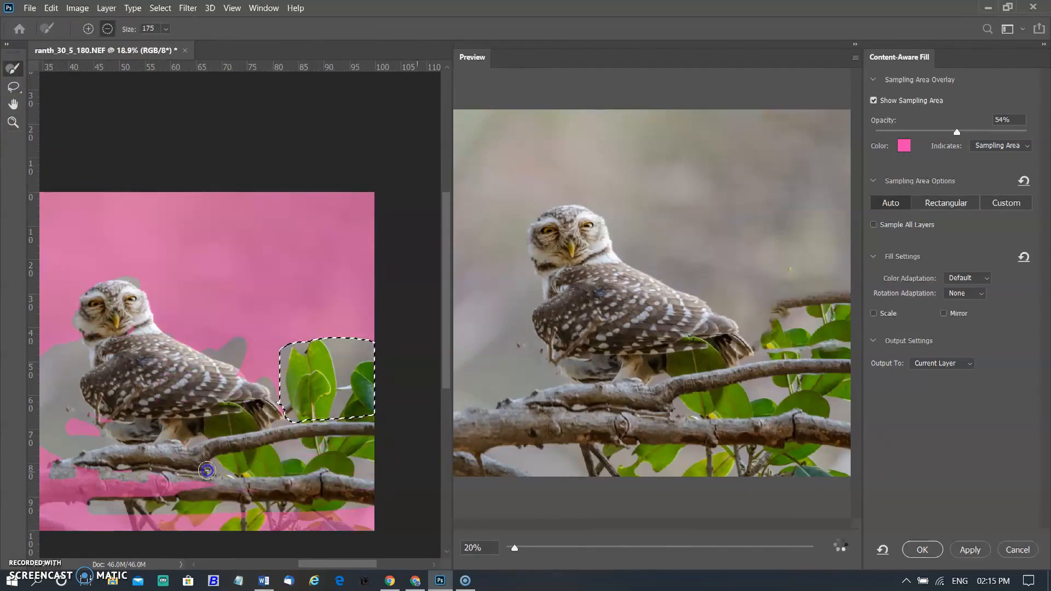
{"action": "mouse_move", "coordinate": [245, 376]}
{"action": "left_mouse_down"}
{"action": "mouse_move", "coordinate": [293, 412]}
{"action": "mouse_move", "coordinate": [365, 396]}
{"action": "mouse_move", "coordinate": [316, 369]}
{"action": "left_mouse_up"}
Reselect the upright leaves beyond the tail, add the missed edge and leaf tips to the selection, and apply the fill
{"action": "left_click", "coordinate": [14, 87]}
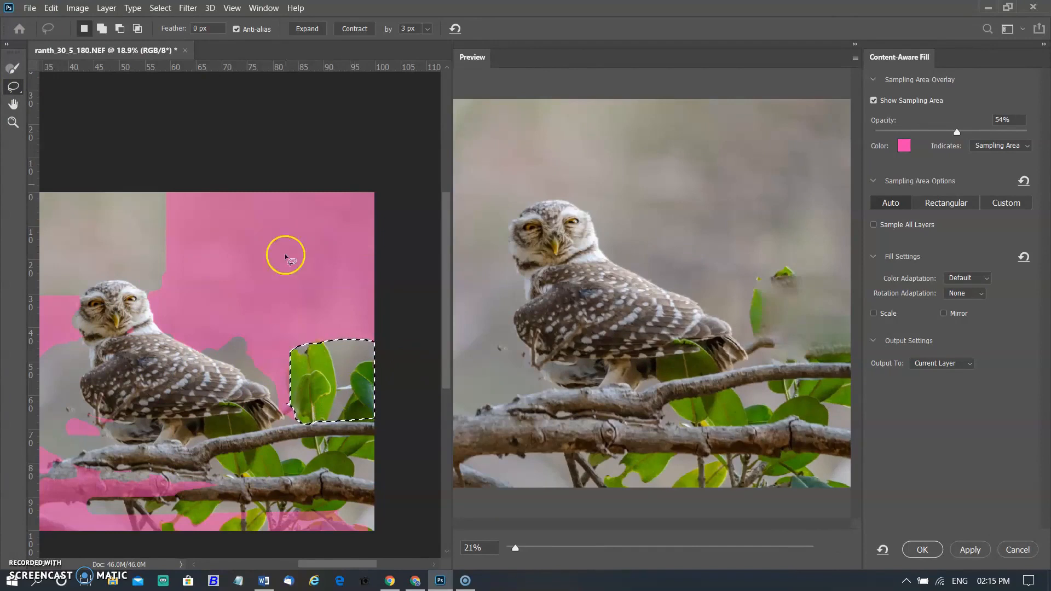
{"action": "left_click", "coordinate": [108, 32]}
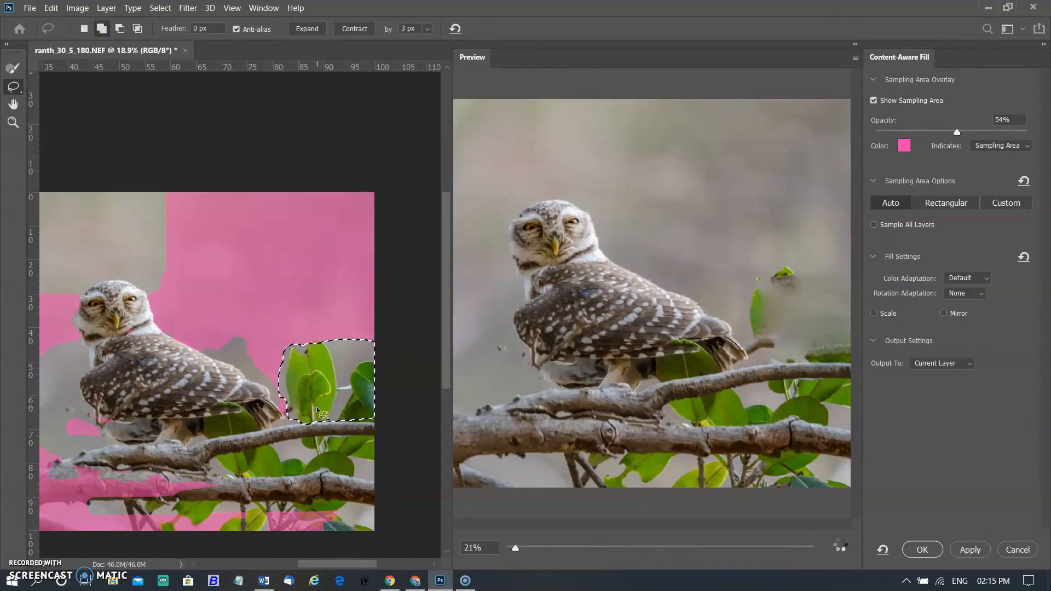
{"action": "left_click_drag", "start_coordinate": [305, 349], "coordinate": [328, 355]}
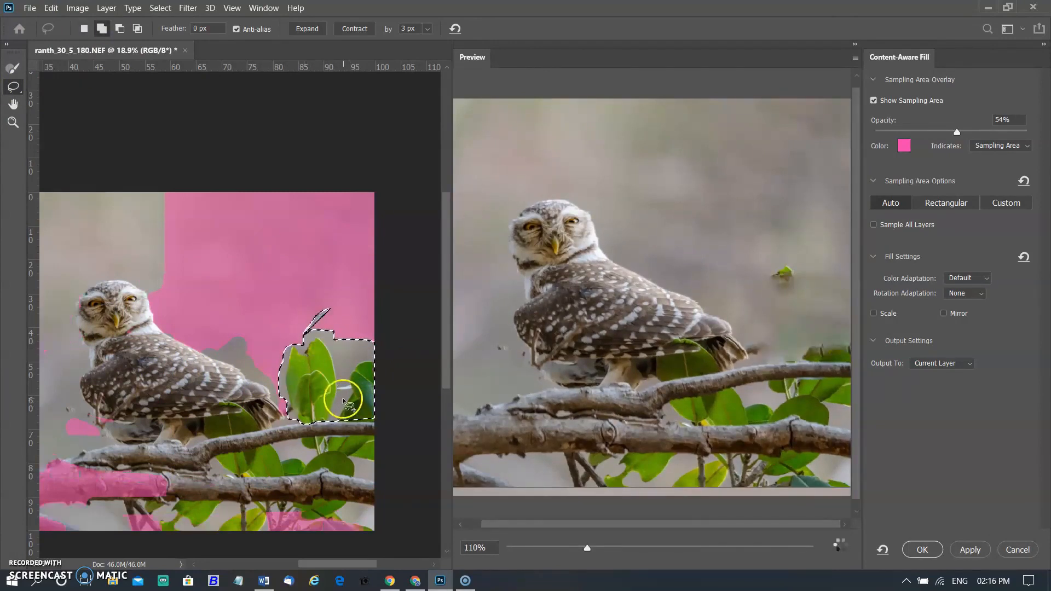
{"action": "left_click_drag", "start_coordinate": [343, 563], "coordinate": [334, 564]}
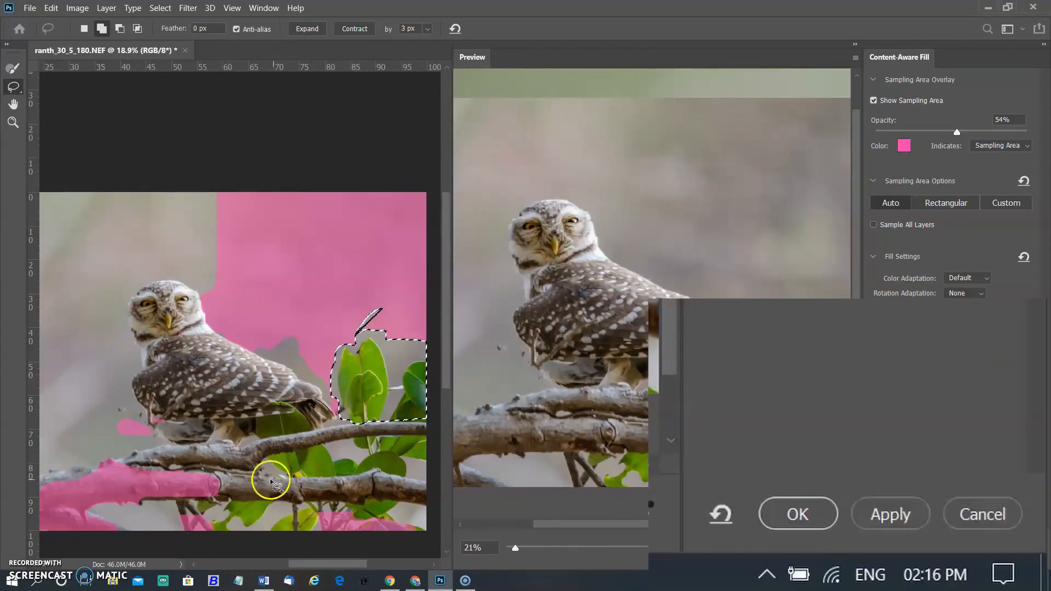
{"action": "scroll", "coordinate": [324, 462], "scroll_direction": "down", "scroll_amount": 1}
Lasso and fill the leaf remnants at the photo's right edge and beside the owl's tail, accept Content-Aware Fill, and deselect
{"action": "mouse_move", "coordinate": [413, 362]}
{"action": "left_mouse_down"}
{"action": "mouse_move", "coordinate": [426, 381]}
{"action": "mouse_move", "coordinate": [369, 400]}
{"action": "left_mouse_up"}
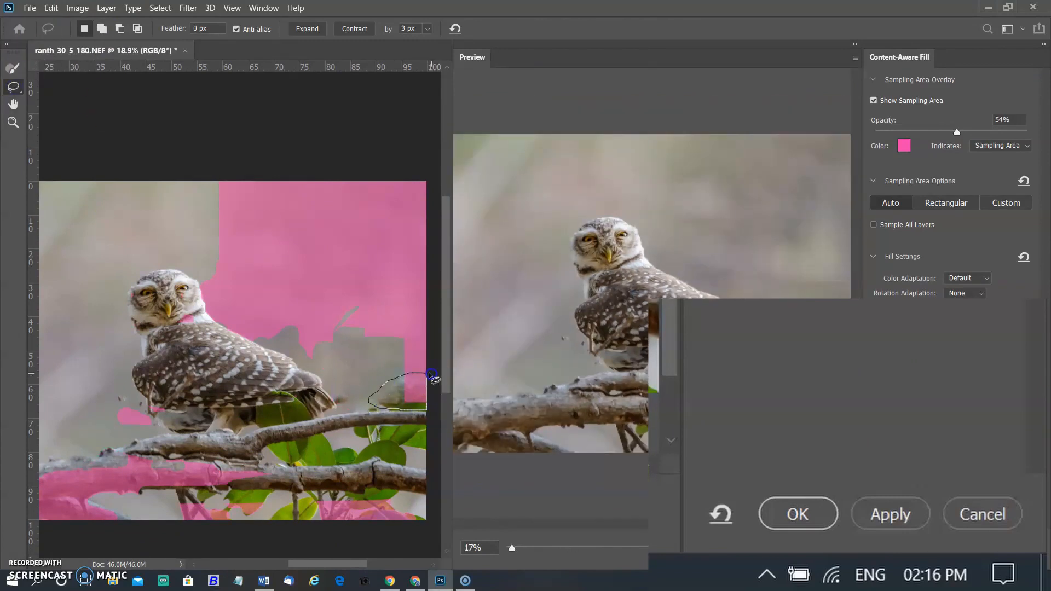
{"action": "left_click_drag", "start_coordinate": [336, 395], "coordinate": [353, 388]}
{"action": "scroll", "coordinate": [373, 383], "scroll_direction": "up", "scroll_amount": 1}
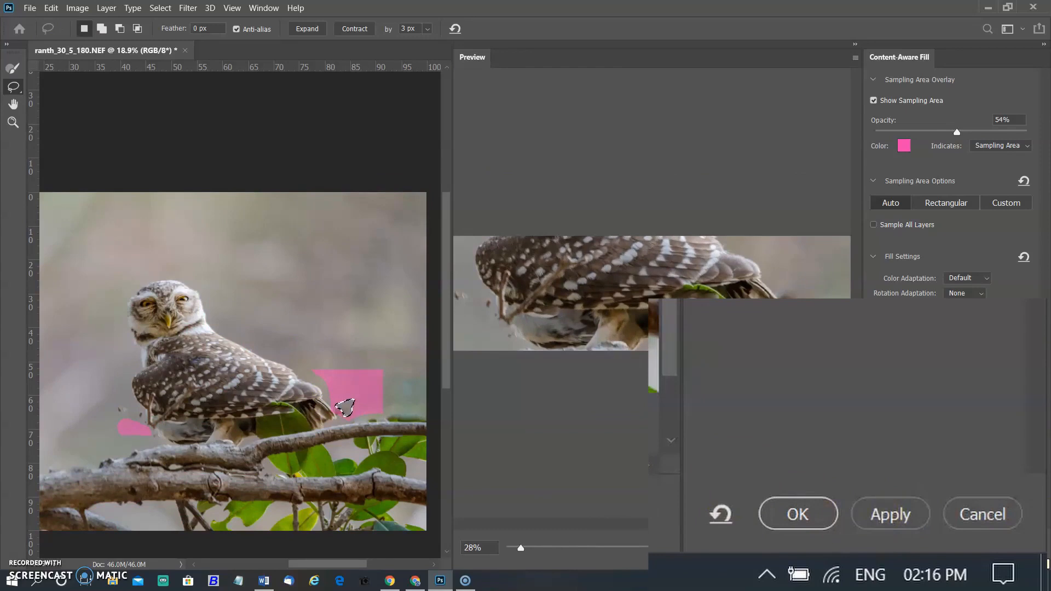
{"action": "key", "text": "Return"}
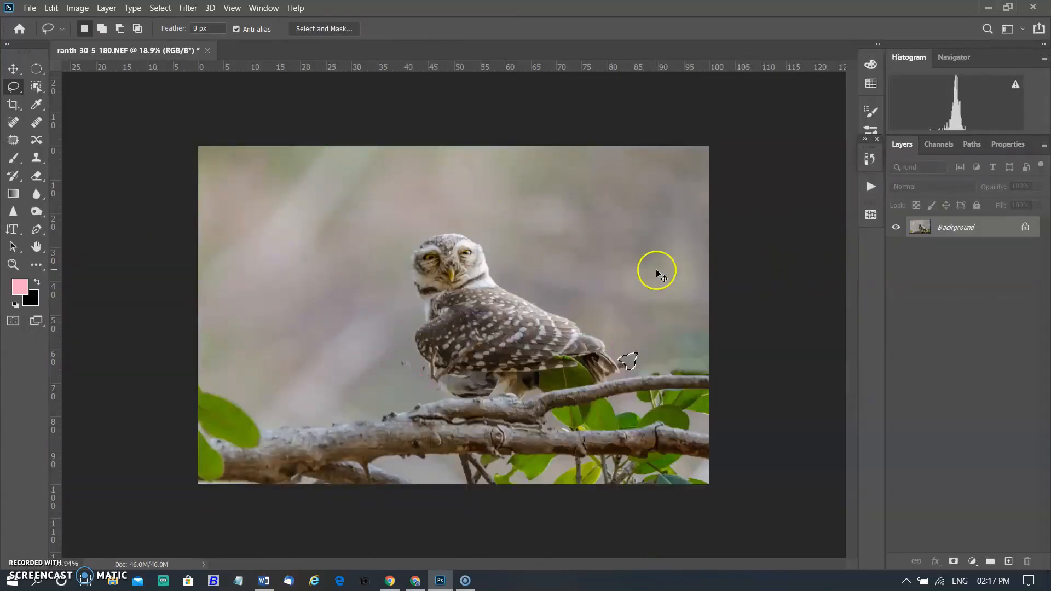
{"action": "key", "text": "ctrl+d"}
Outline the green leaf remnant above the right-hand branch with the Magnetic Lasso, fill it, and deselect
{"action": "scroll", "coordinate": [625, 329], "scroll_direction": "up", "scroll_amount": 4}
{"action": "left_click_drag", "start_coordinate": [494, 563], "coordinate": [527, 563]}
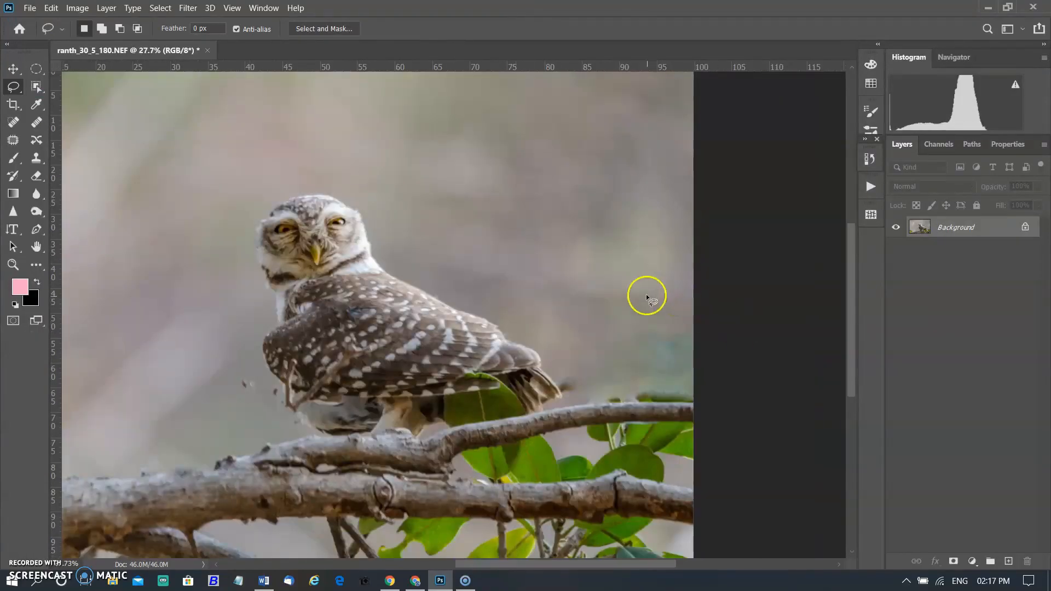
{"action": "right_click", "coordinate": [20, 89]}
{"action": "left_click", "coordinate": [93, 103]}
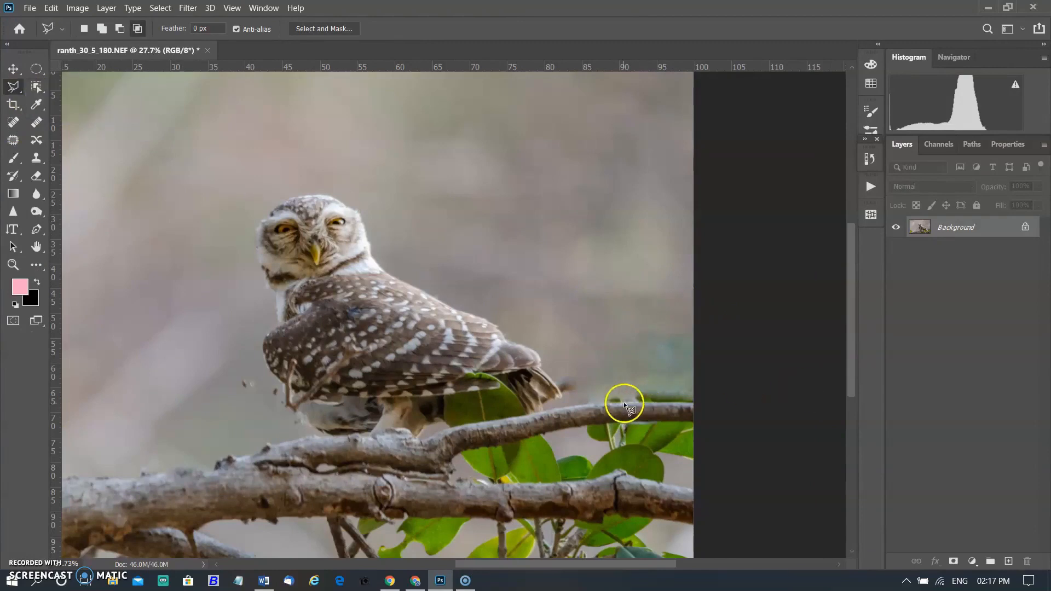
{"action": "right_click", "coordinate": [13, 87]}
{"action": "left_click", "coordinate": [46, 112]}
{"action": "left_click", "coordinate": [605, 399]}
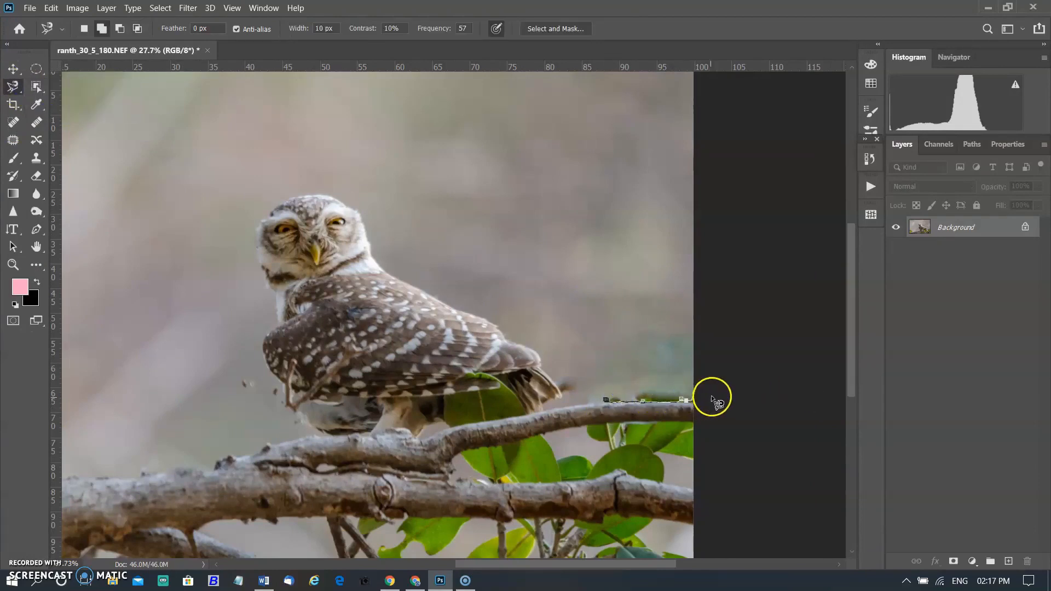
{"action": "left_click", "coordinate": [606, 398]}
{"action": "right_click", "coordinate": [664, 395]}
{"action": "left_click", "coordinate": [682, 310]}
{"action": "left_click", "coordinate": [286, 199]}
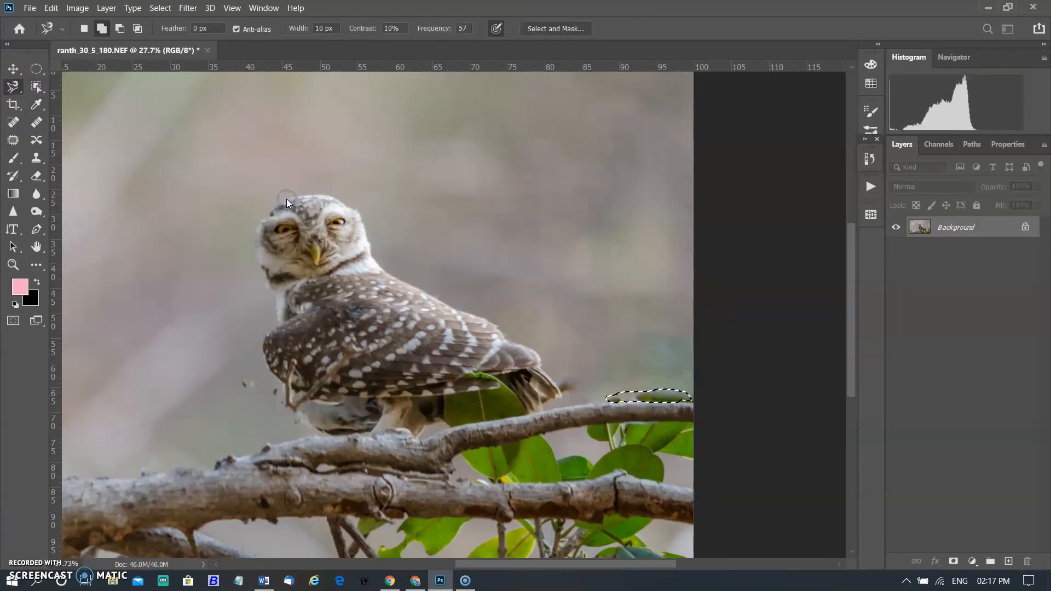
{"action": "key", "text": "ctrl+d"}
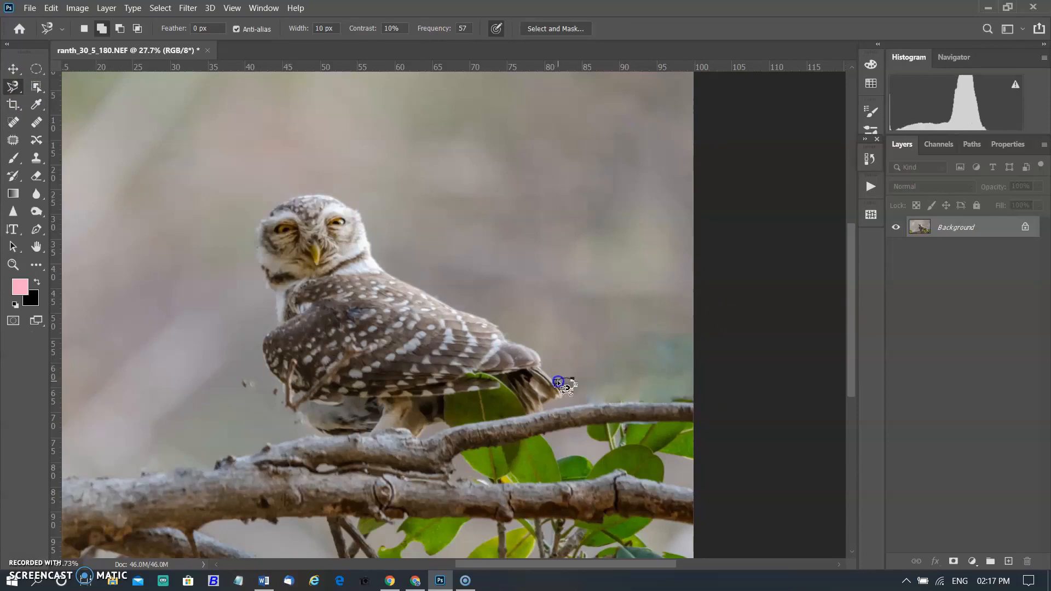
Try to select and fill the leftover twig spot at the tip of the owl's tail with the Magnetic and Polygonal Lassos
{"action": "right_click", "coordinate": [557, 381]}
{"action": "left_click", "coordinate": [595, 310]}
{"action": "key", "text": "Return"}
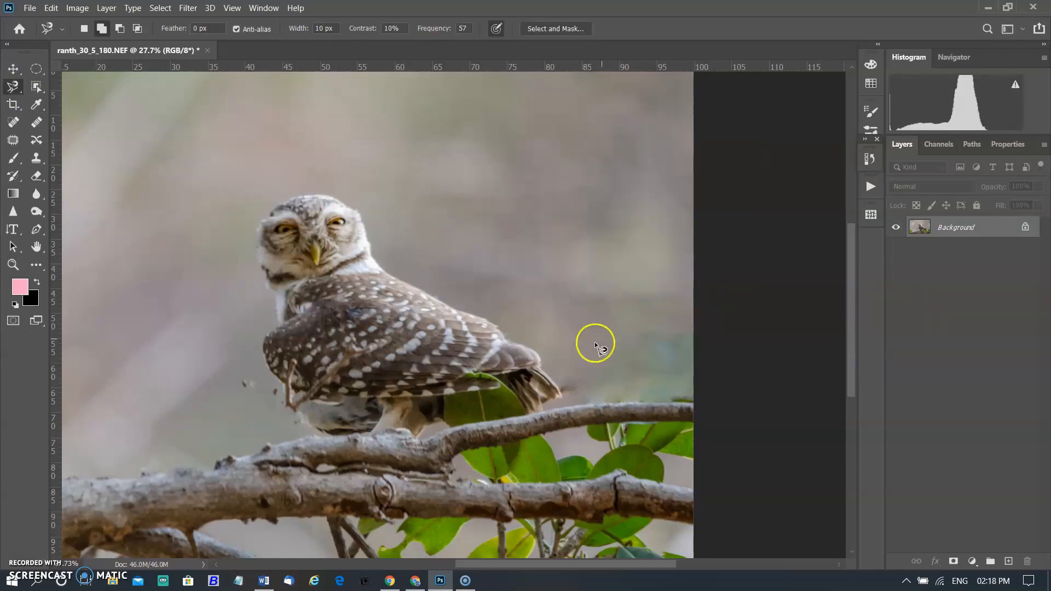
{"action": "right_click", "coordinate": [13, 86]}
{"action": "left_click", "coordinate": [82, 97]}
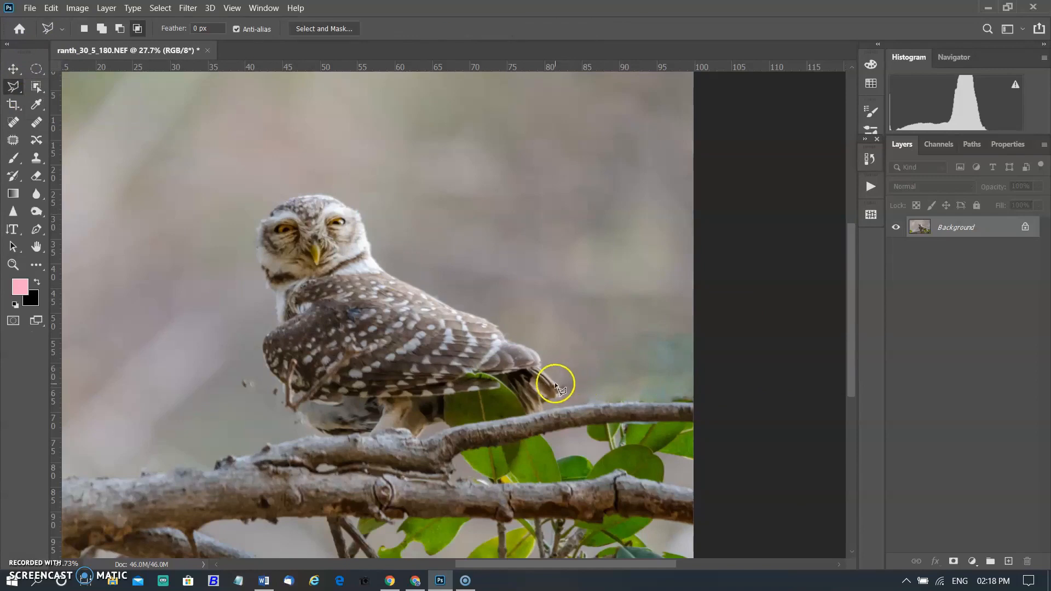
{"action": "right_click", "coordinate": [557, 382]}
{"action": "left_click", "coordinate": [595, 309]}
{"action": "left_click", "coordinate": [300, 195]}
Remove the spot at the tail tip with the Spot Healing Brush, and the specks beside the owl's breast at brush size 125
{"action": "scroll", "coordinate": [600, 357], "scroll_direction": "down", "scroll_amount": 1}
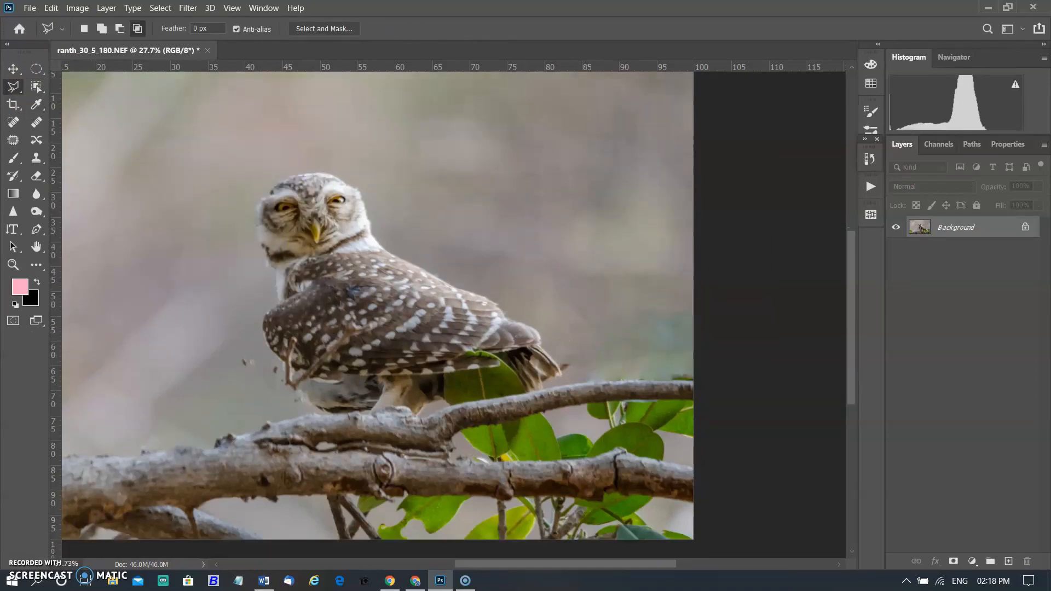
{"action": "left_click", "coordinate": [13, 122]}
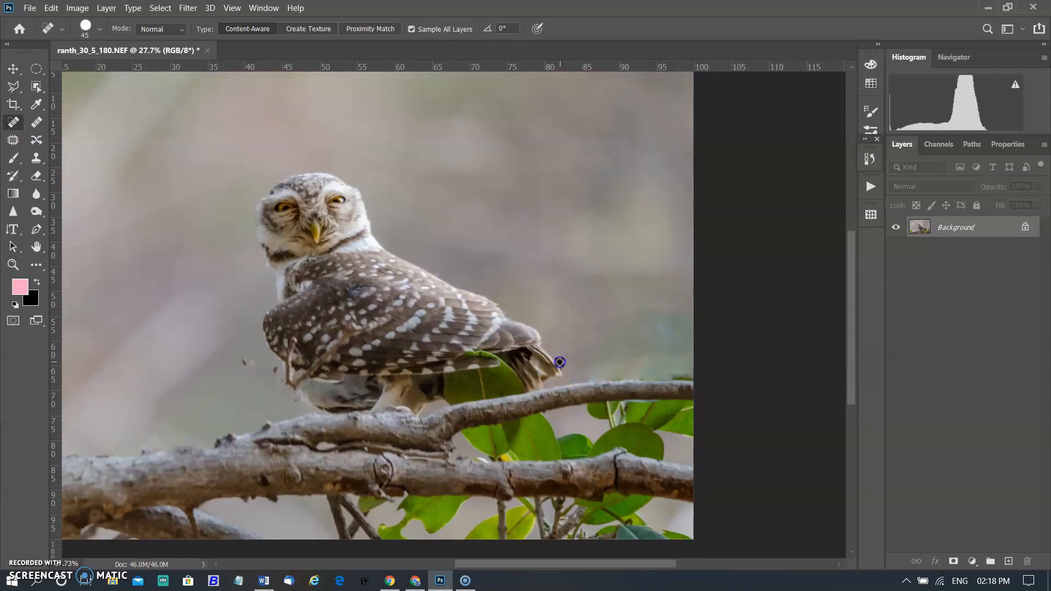
{"action": "key", "text": "]"}
{"action": "key", "text": "]"}
{"action": "key", "text": "]"}
{"action": "key", "text": "]"}
{"action": "key", "text": "]"}
{"action": "key", "text": "]"}
{"action": "key", "text": "]"}
{"action": "left_click", "coordinate": [247, 363]}
{"action": "left_click", "coordinate": [271, 371]}
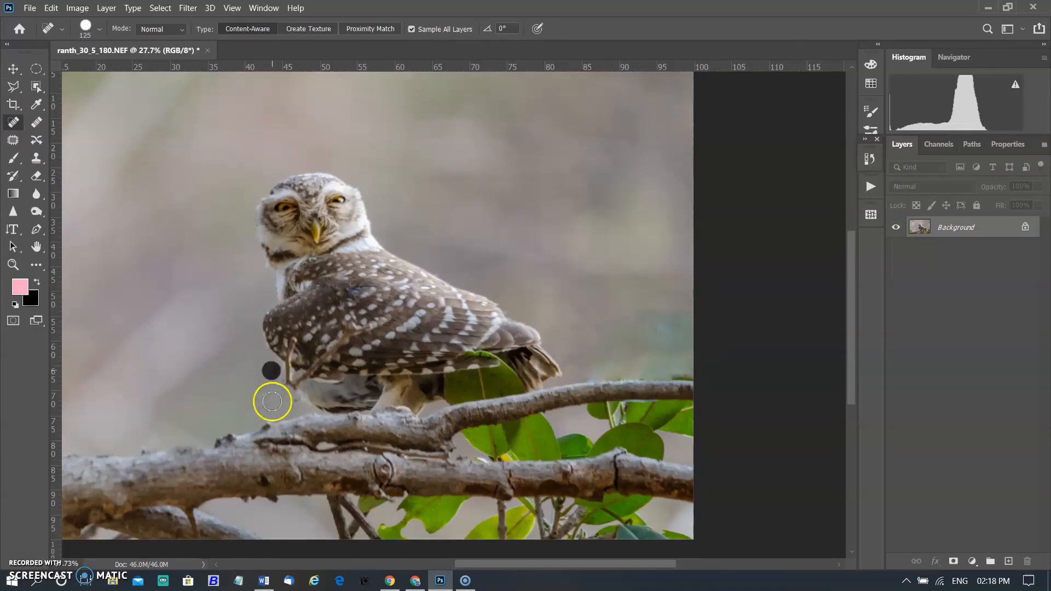
Heal away the twig remains crossing the owl's wing and breast with the Spot Healing Brush at size 70
{"action": "key", "text": "bracketleft"}
{"action": "key", "text": "bracketleft"}
{"action": "key", "text": "bracketleft"}
{"action": "key", "text": "bracketleft"}
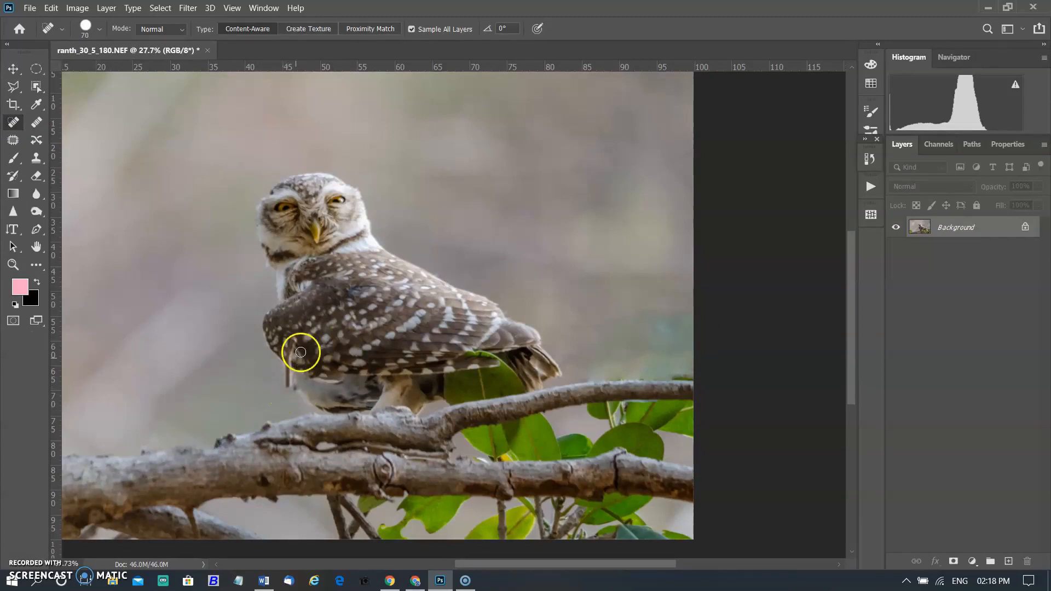
{"action": "left_click_drag", "start_coordinate": [366, 329], "coordinate": [364, 326]}
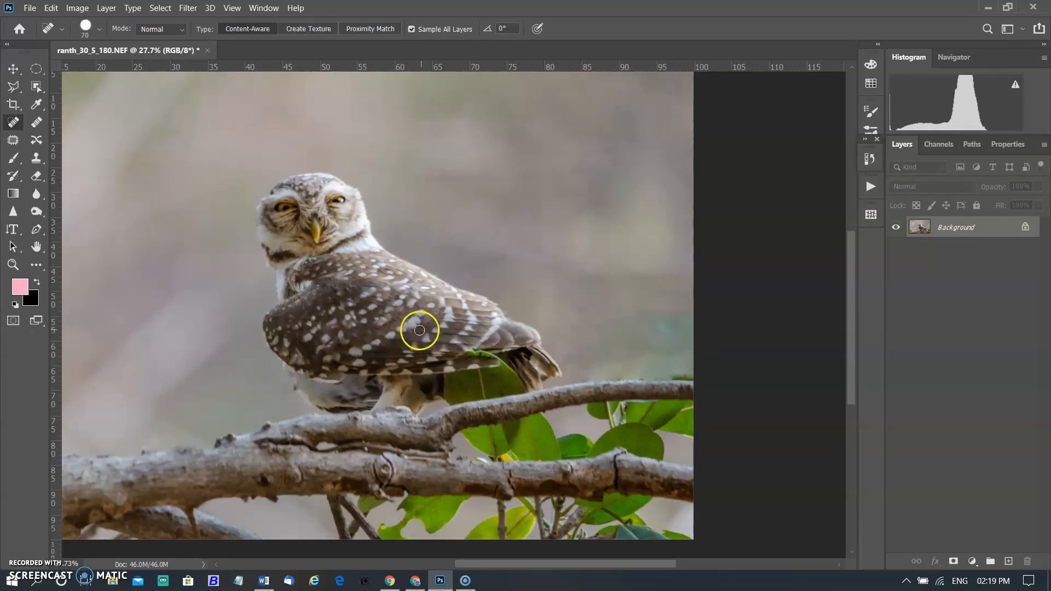
{"action": "scroll", "coordinate": [291, 356], "scroll_direction": "down", "scroll_amount": 1}
{"action": "scroll", "coordinate": [322, 339], "scroll_direction": "down", "scroll_amount": 2}
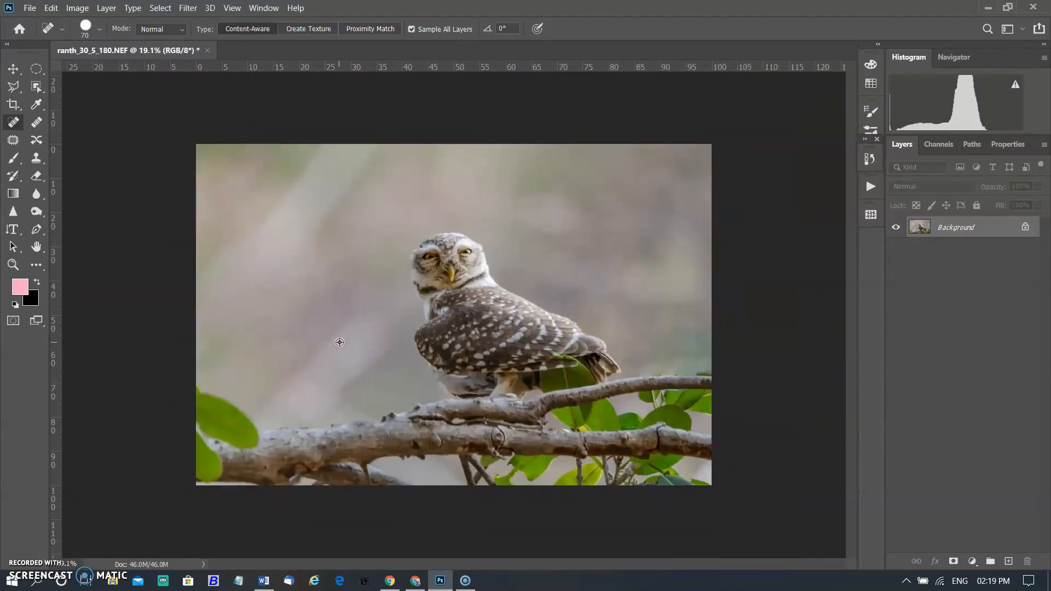
Compare the retouched owl photo with the original by switching the history to the opening snapshot and back to the last healing state
{"action": "key", "text": "c"}
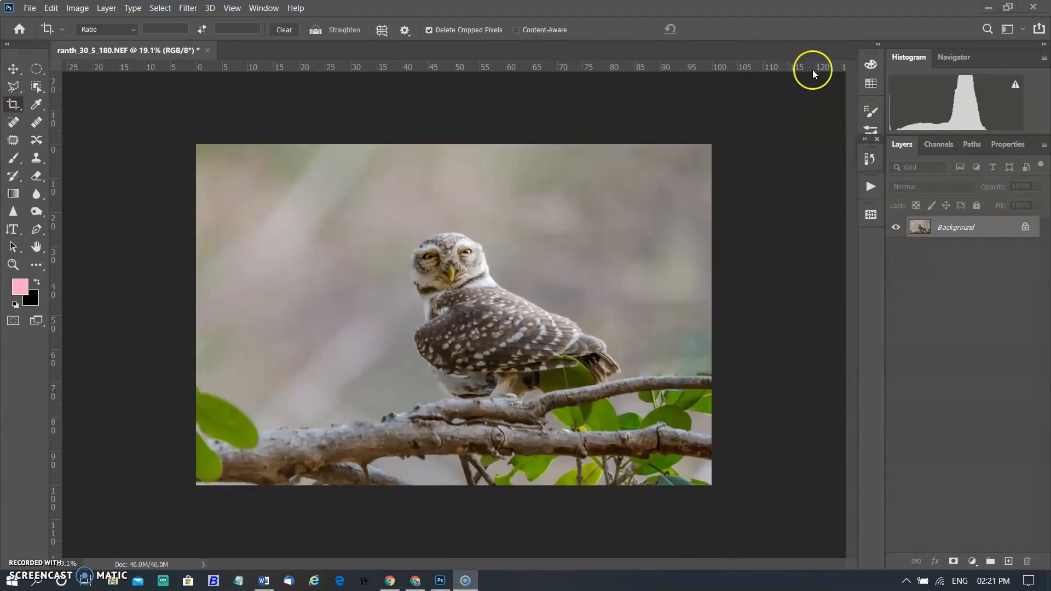
{"action": "left_click", "coordinate": [871, 162]}
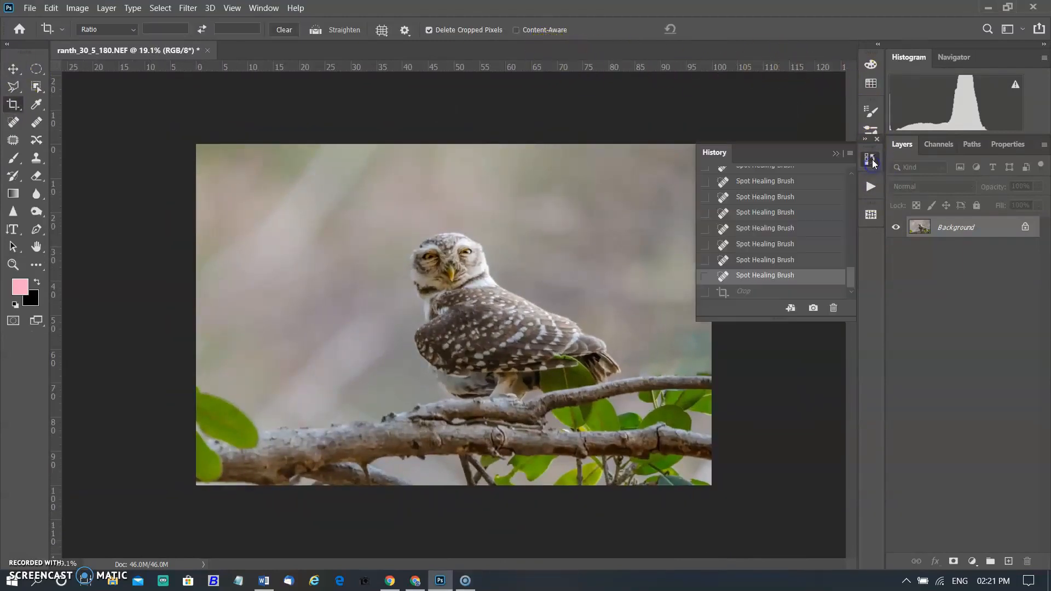
{"action": "left_click_drag", "start_coordinate": [850, 269], "coordinate": [857, 169]}
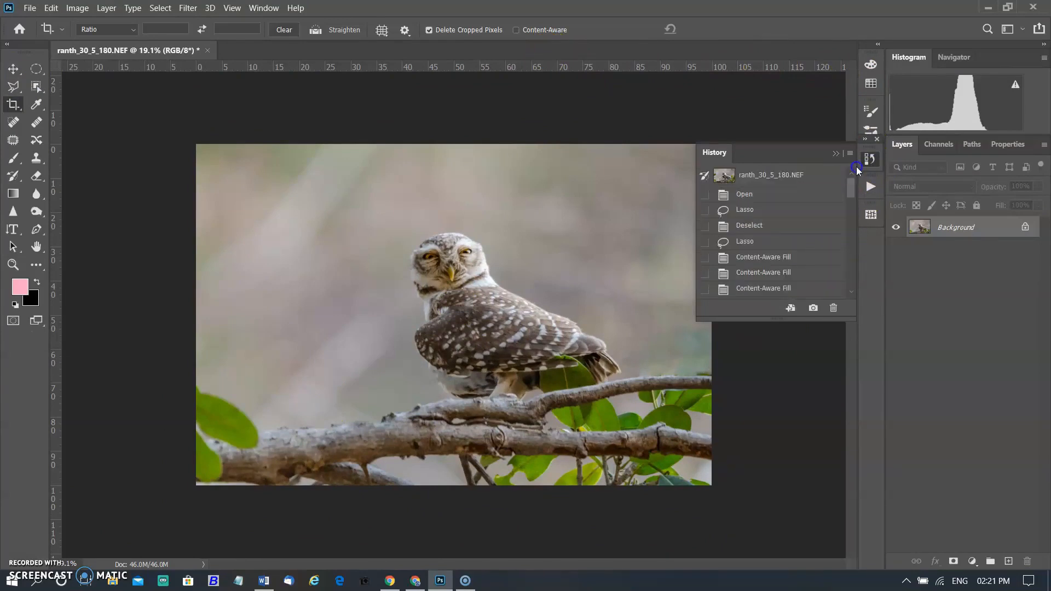
{"action": "left_click", "coordinate": [788, 176]}
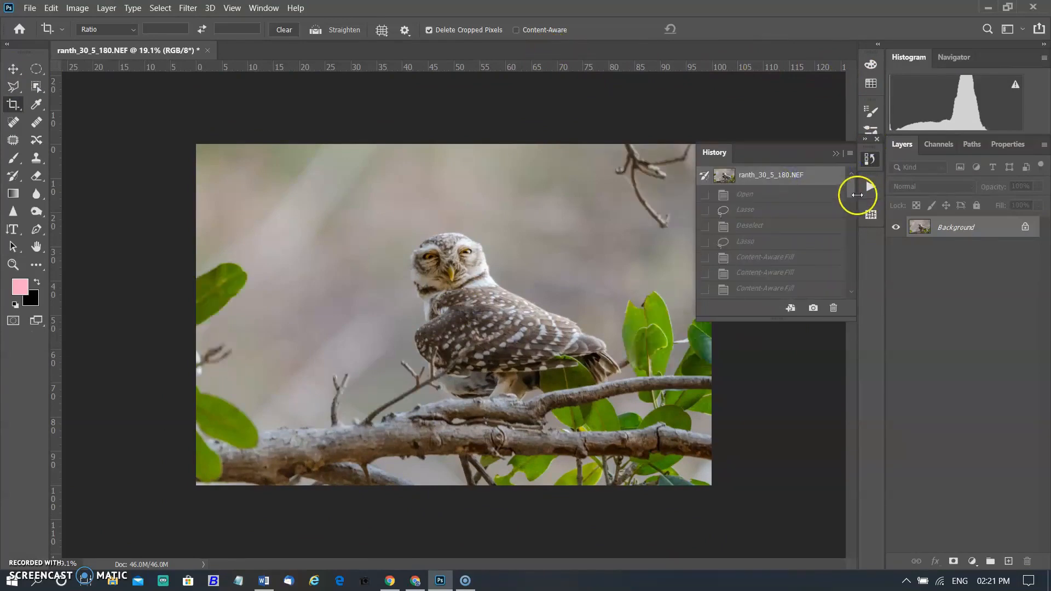
{"action": "left_click_drag", "start_coordinate": [851, 188], "coordinate": [851, 297]}
{"action": "left_click", "coordinate": [823, 279]}
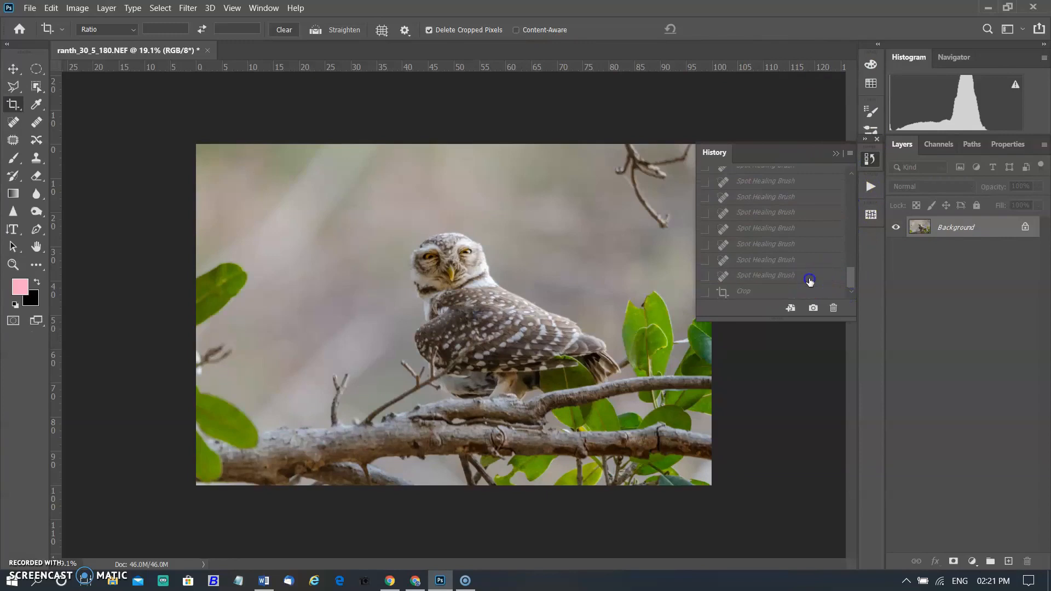
{"action": "left_click", "coordinate": [836, 153]}
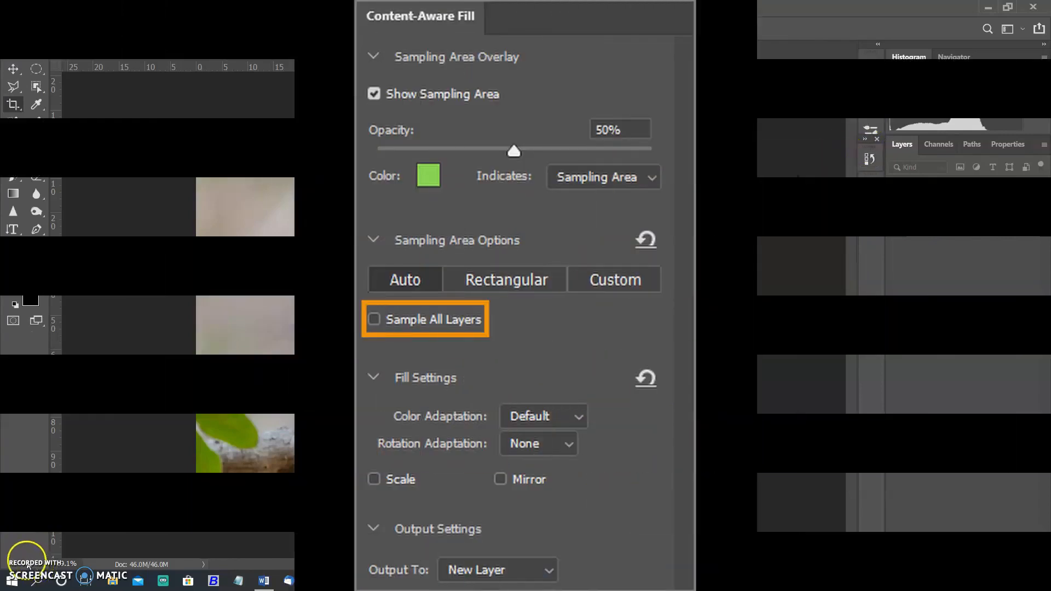